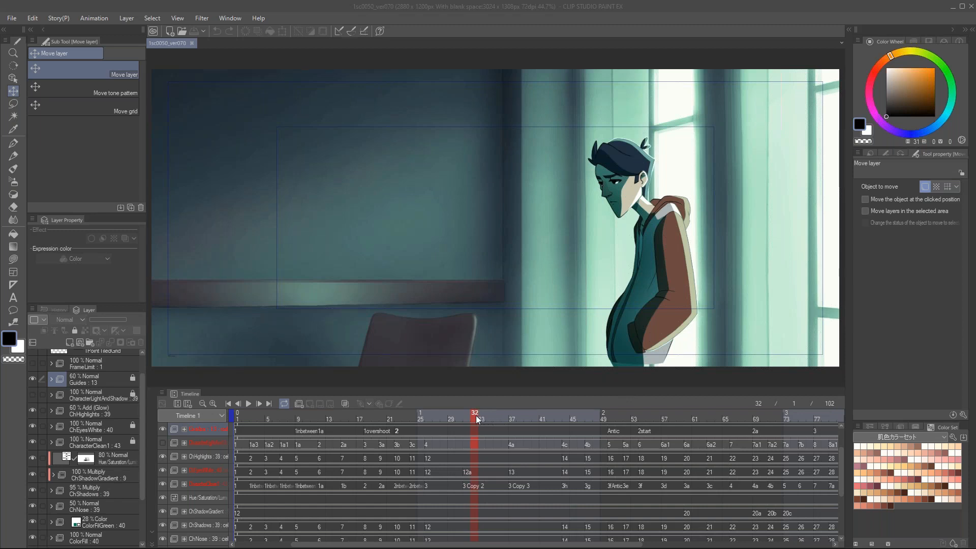
Step: Scrub the animation timeline of the window scene to frame 32
click(459, 418)
drag(447, 422, 474, 414)
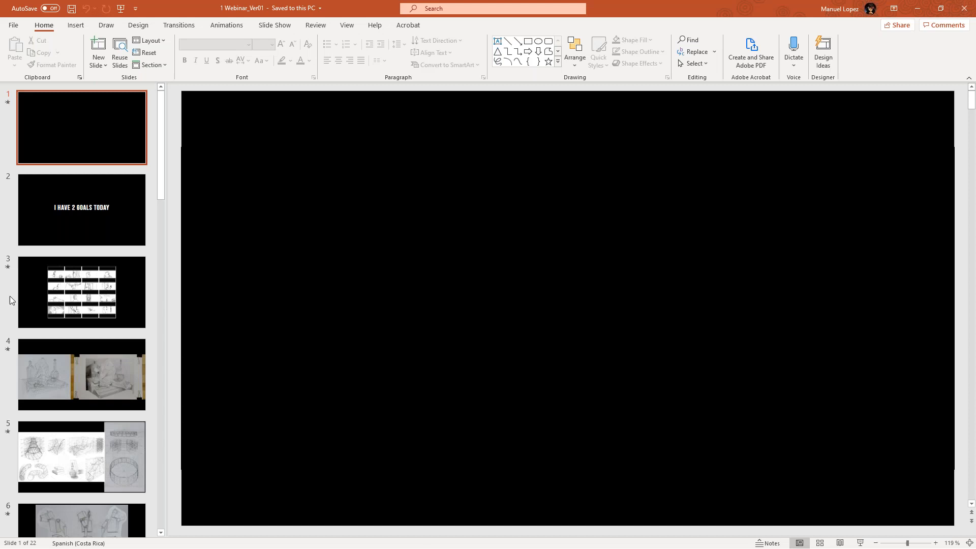
Step: Switch to PowerPoint, start the 1 Webinar_Ver01 presentation in reading view and advance to the storyboard grid on slide 3
click(840, 543)
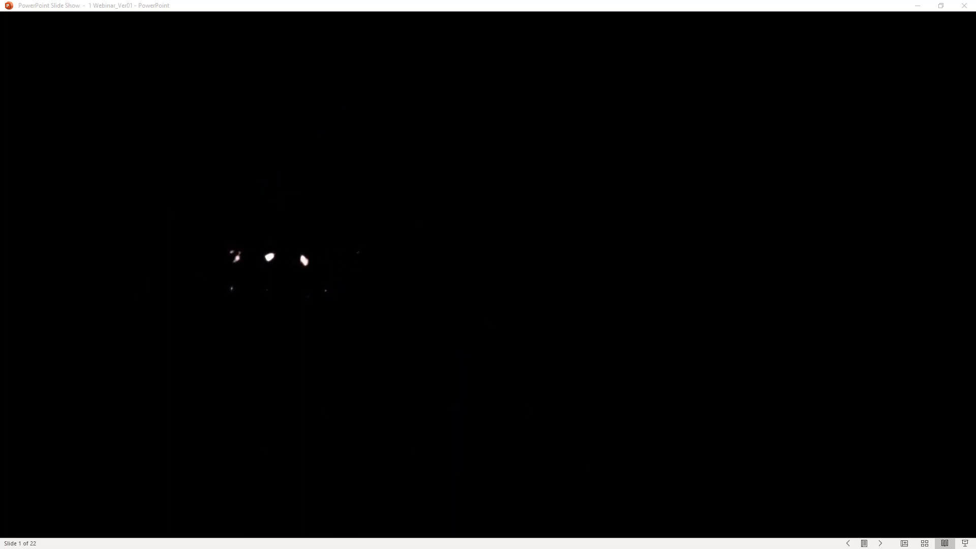
key(Right)
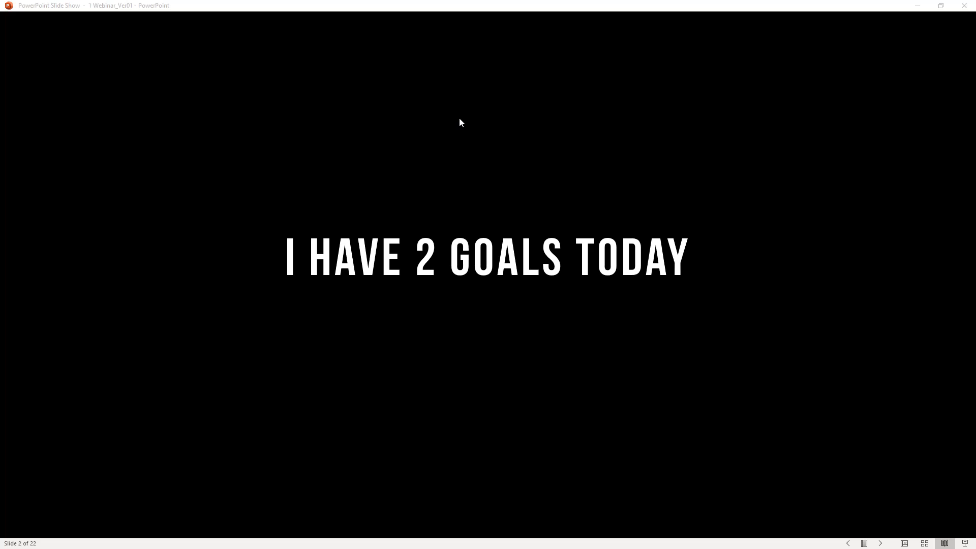
click(810, 125)
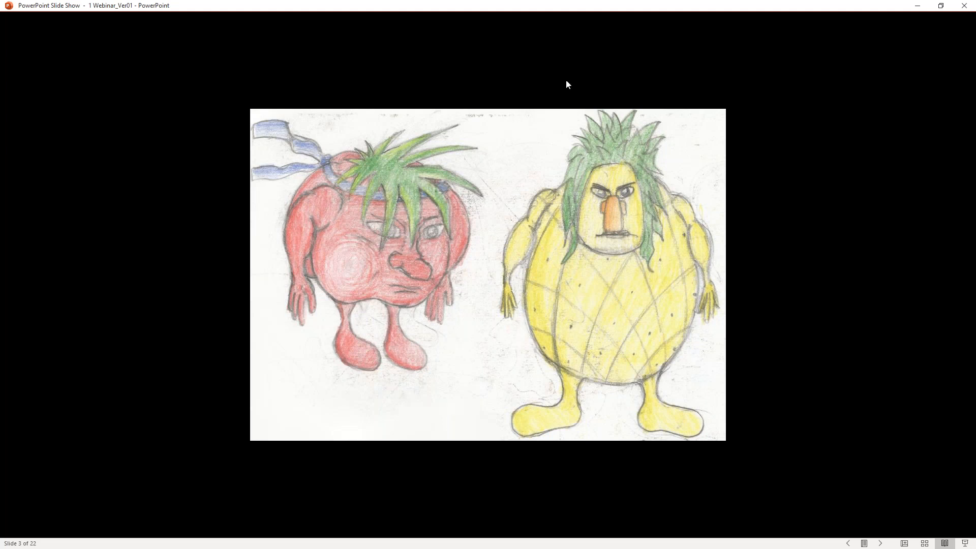
click(517, 66)
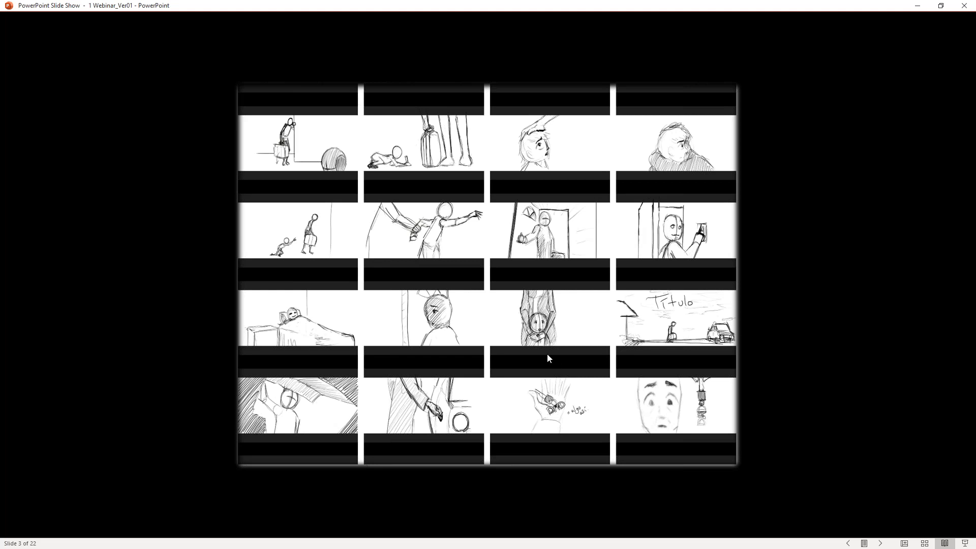
Step: Return to slide 1 of the presentation and play its animation clip again
key(Left)
key(Left)
key(Left)
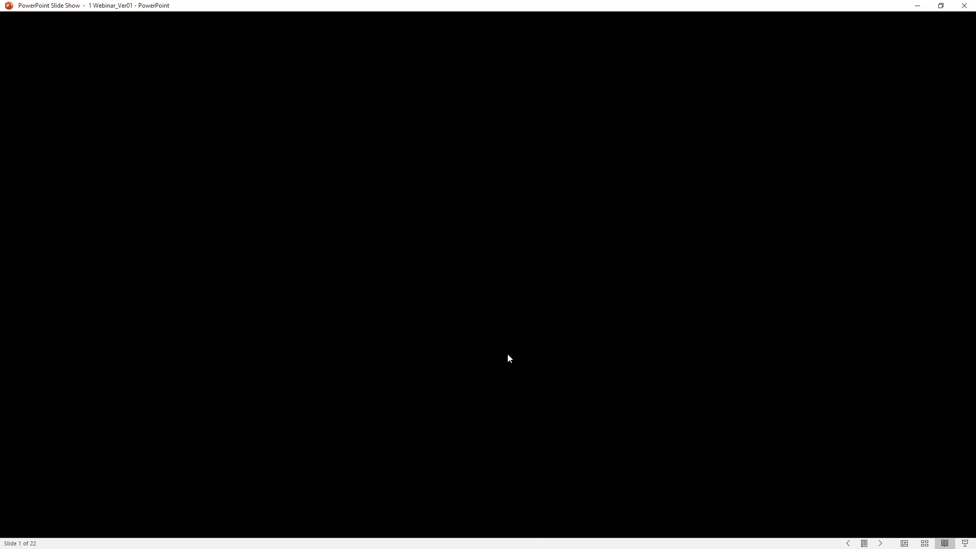
click(468, 460)
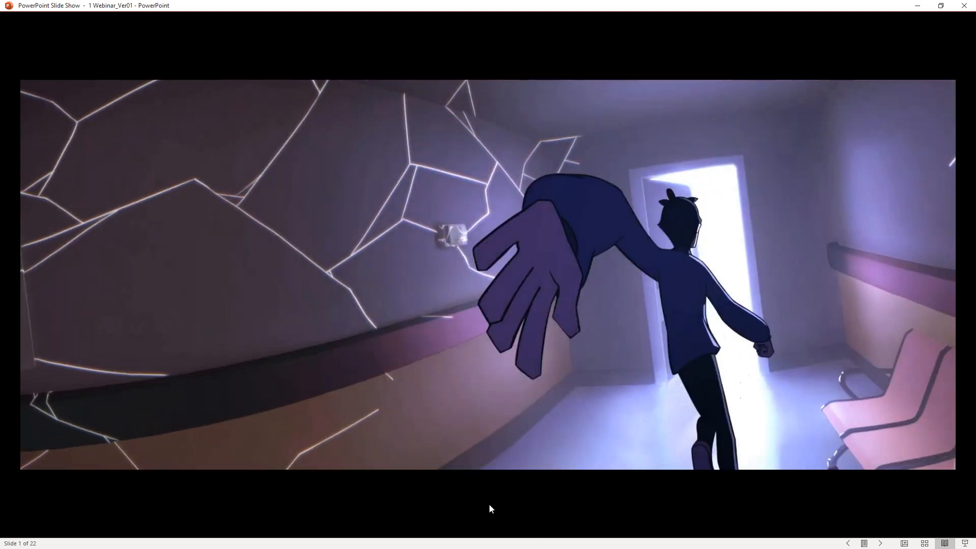
Step: Advance the presentation through the still-life, perspective and mannequin drawings to the blue skeleton overlay on slide 9
key(Right)
key(Right)
key(Right)
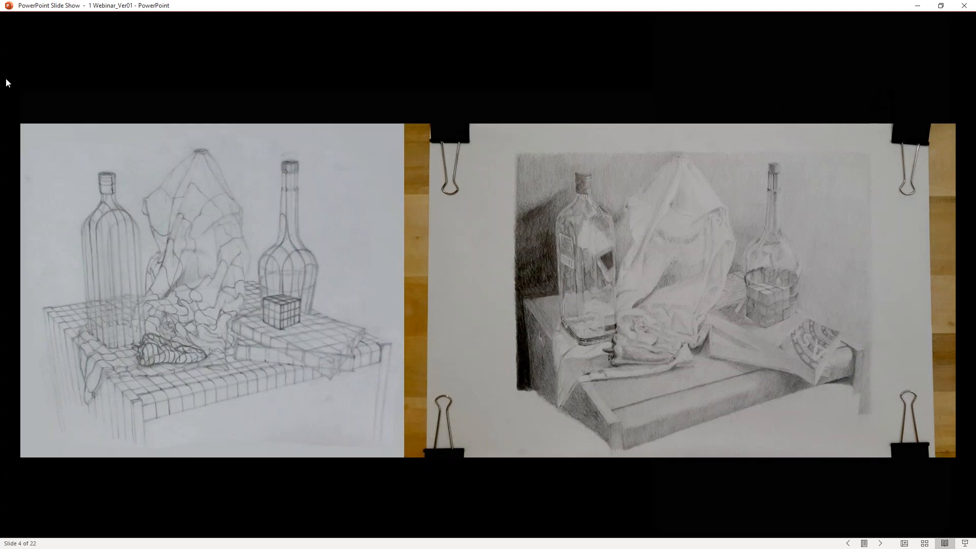
key(Right)
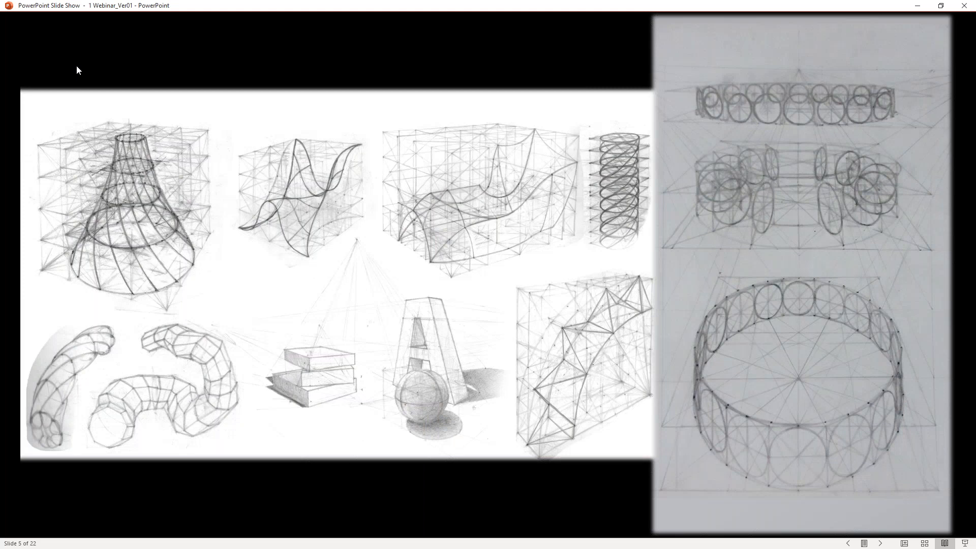
key(Right)
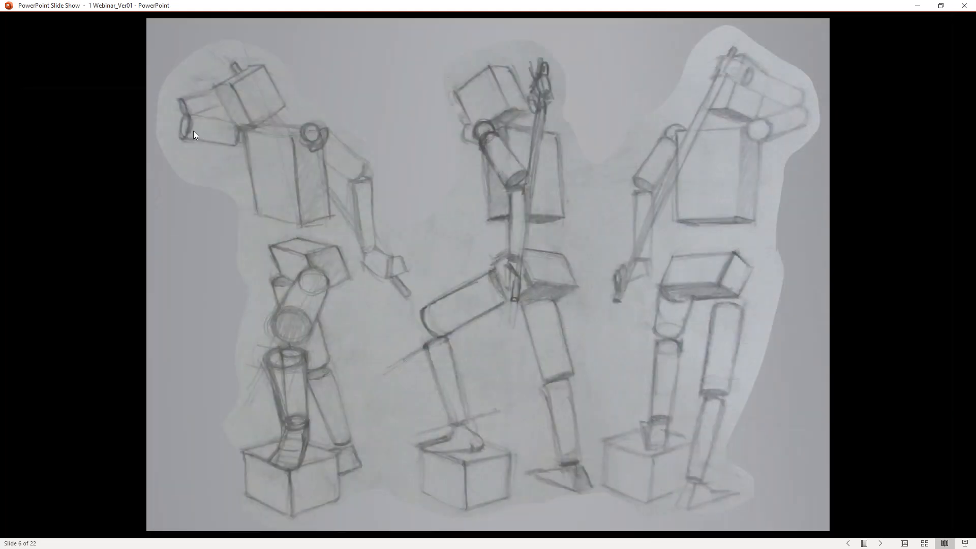
key(Right)
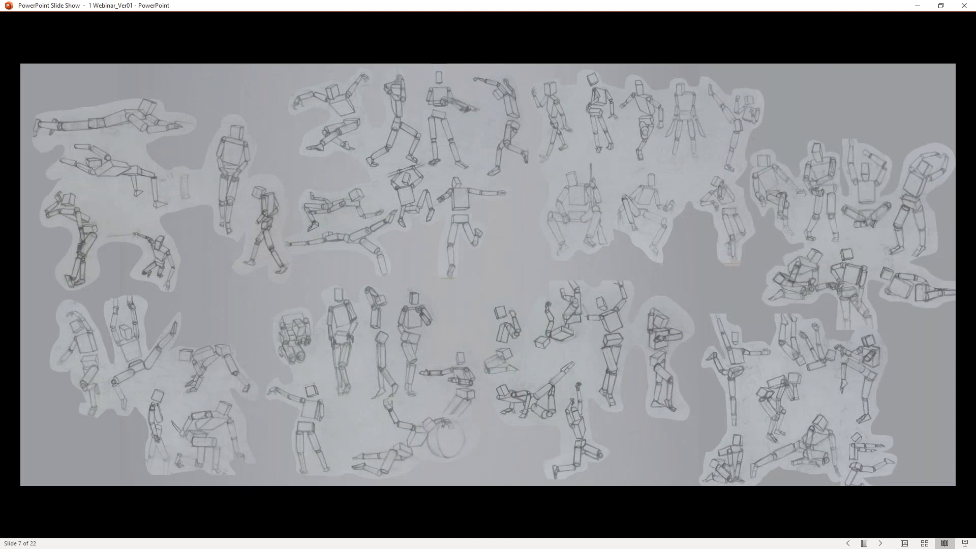
key(Right)
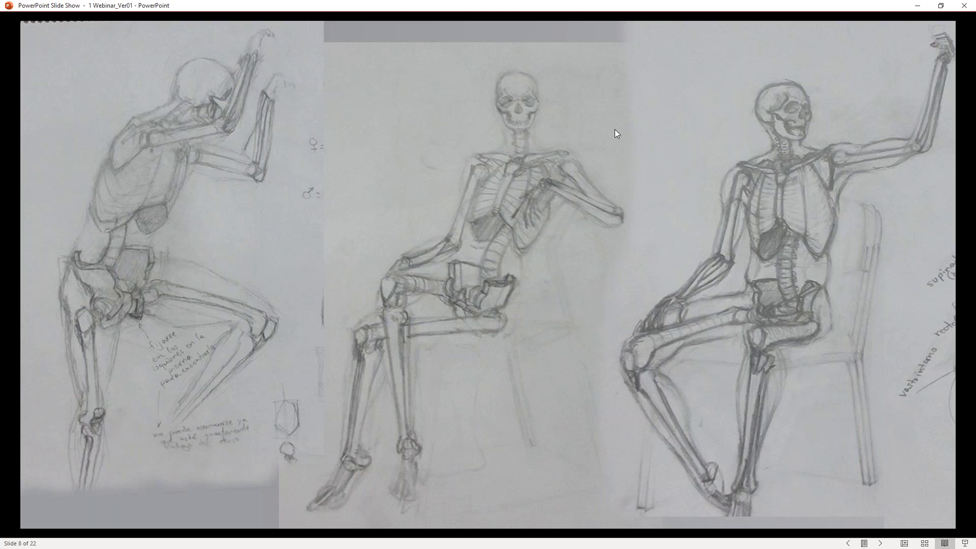
key(Right)
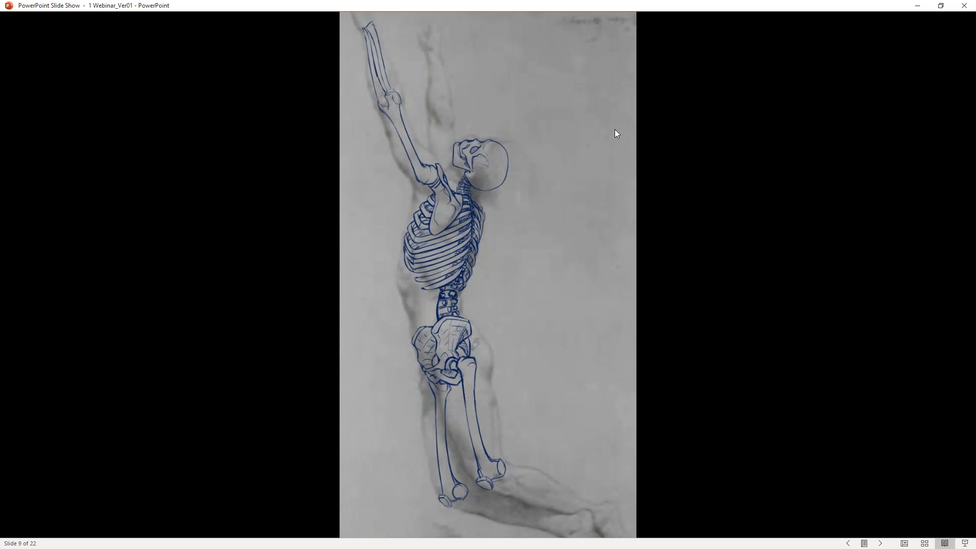
Step: Go back to the mannequin poses on slide 7, and advance past the skeleton studies to the shaded solids on slide 10
key(Left)
key(Left)
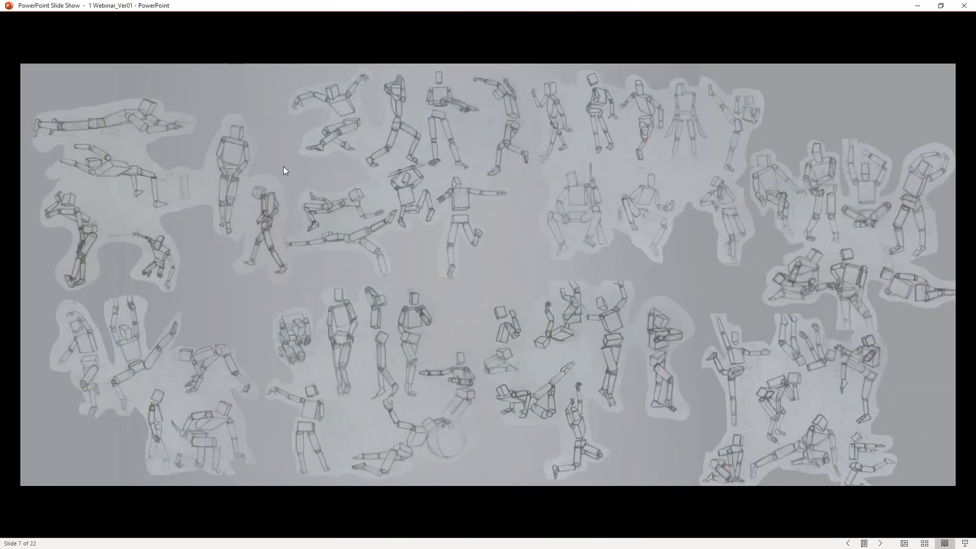
key(Right)
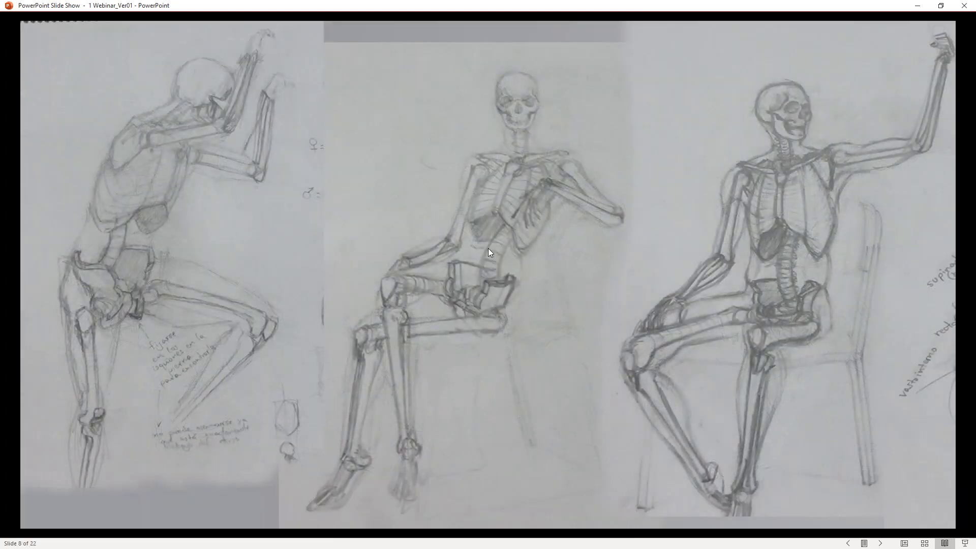
key(Right)
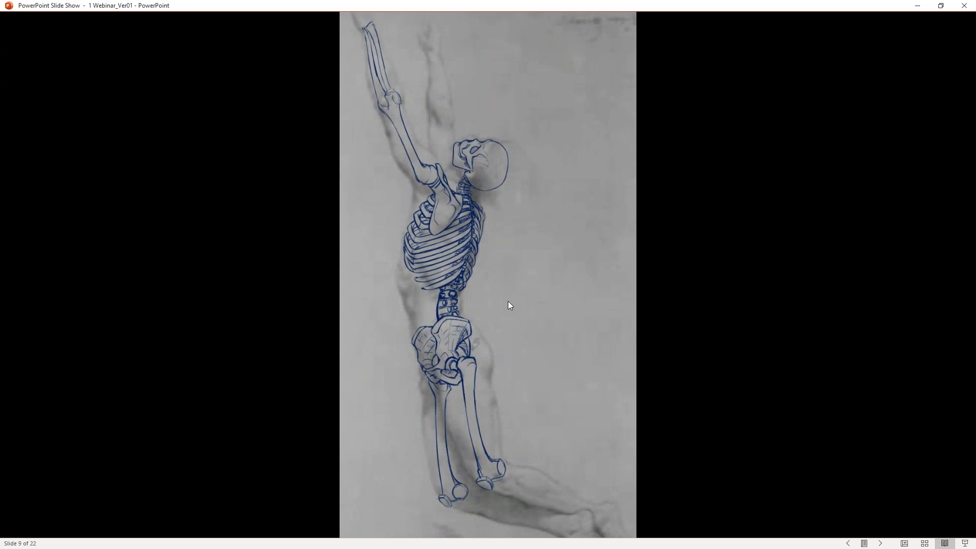
key(Right)
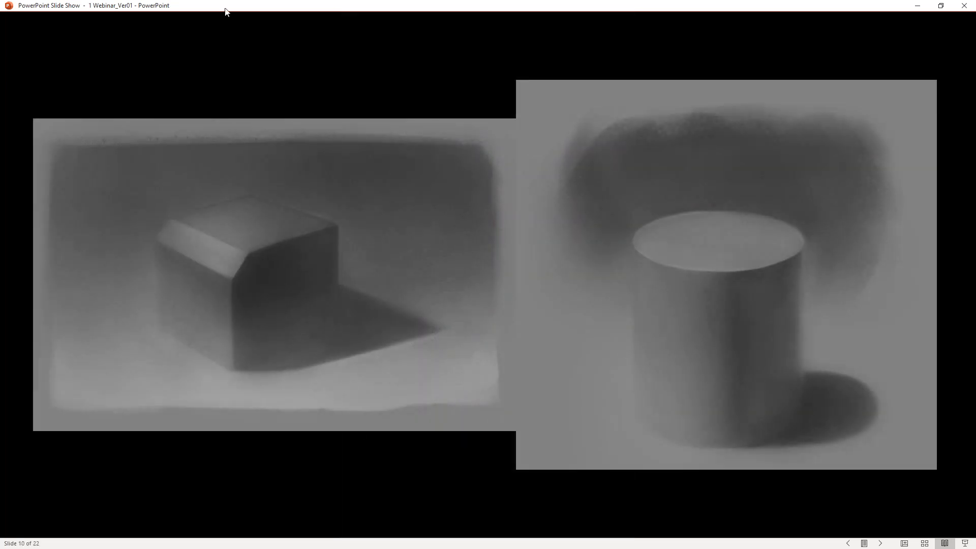
Step: Advance the presentation past the grayscale paintings, face studies and hospital bed scene to the "Study Fundamentals" title on slide 16
key(Right)
key(Right)
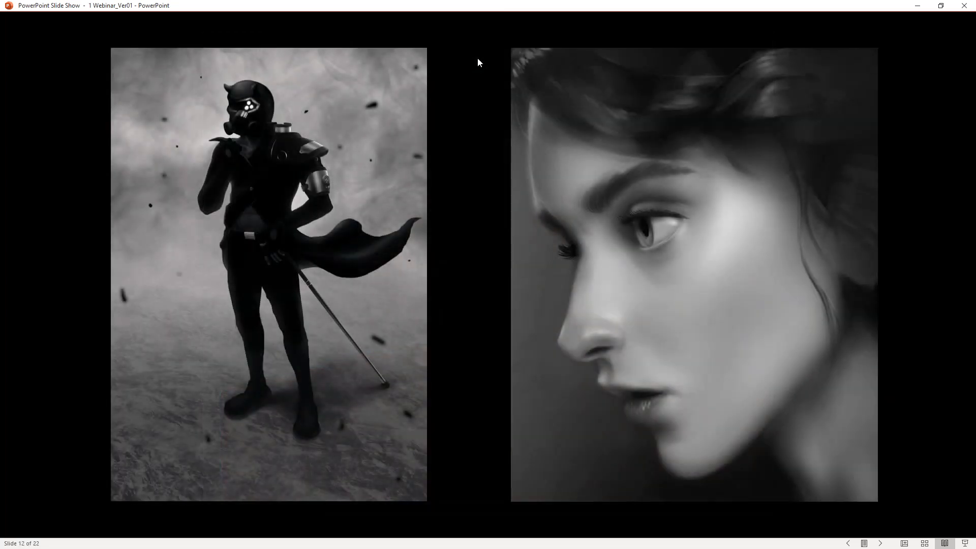
key(Right)
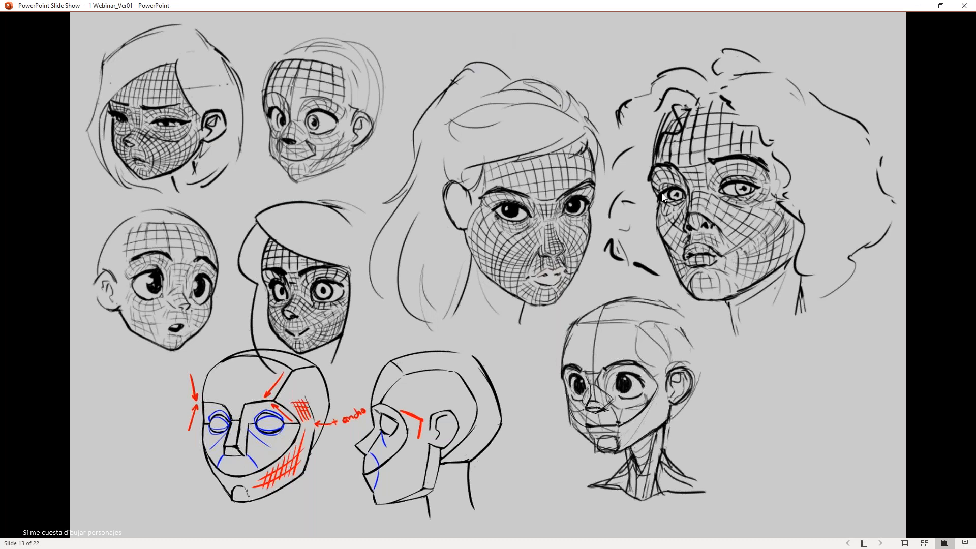
key(Right)
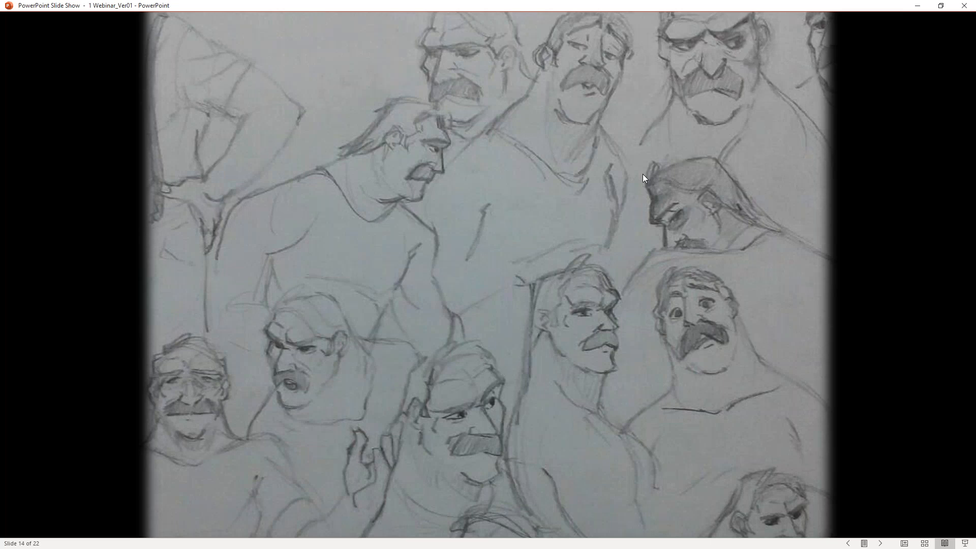
key(Right)
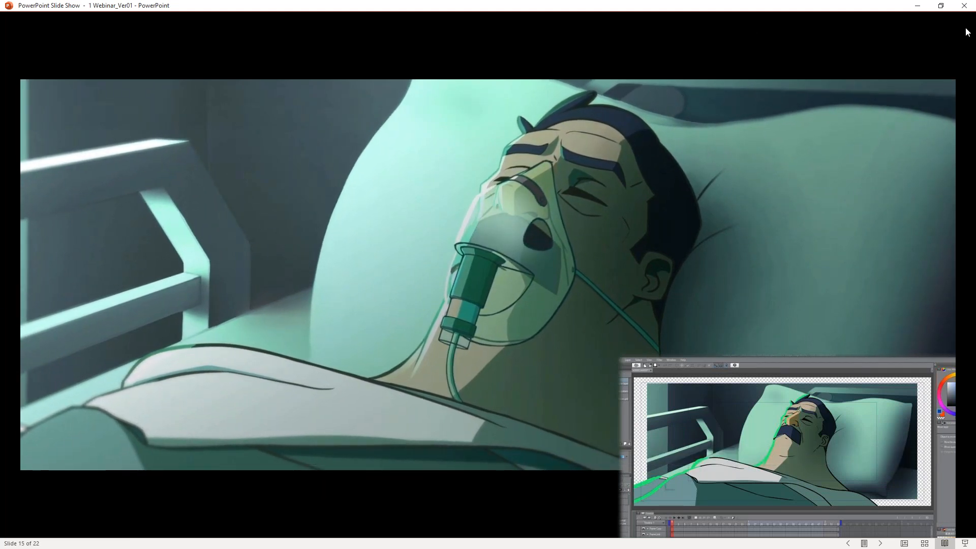
key(Right)
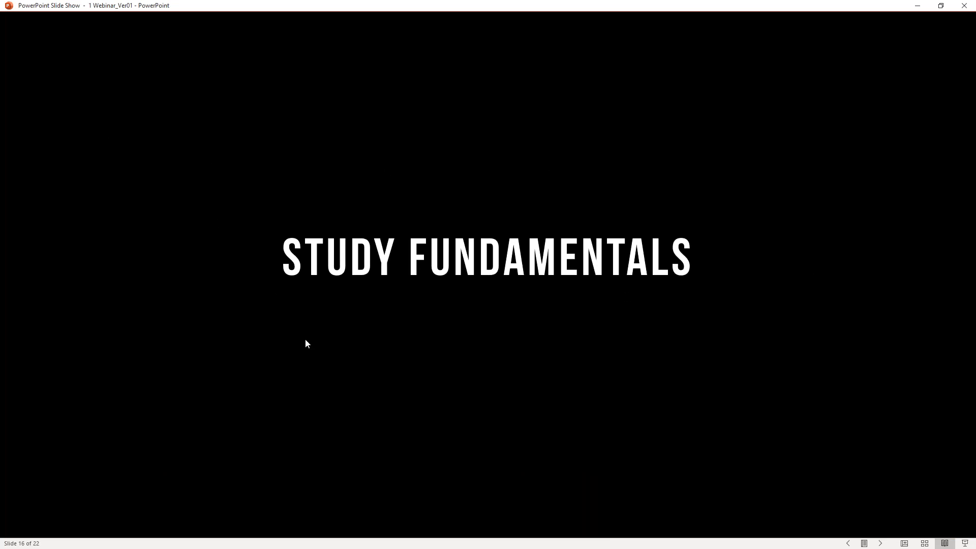
Step: Present the 2017 and 2020 artworks on slide 17, and advance past "Tackle Your Weaknesses" to slide 19
click(738, 184)
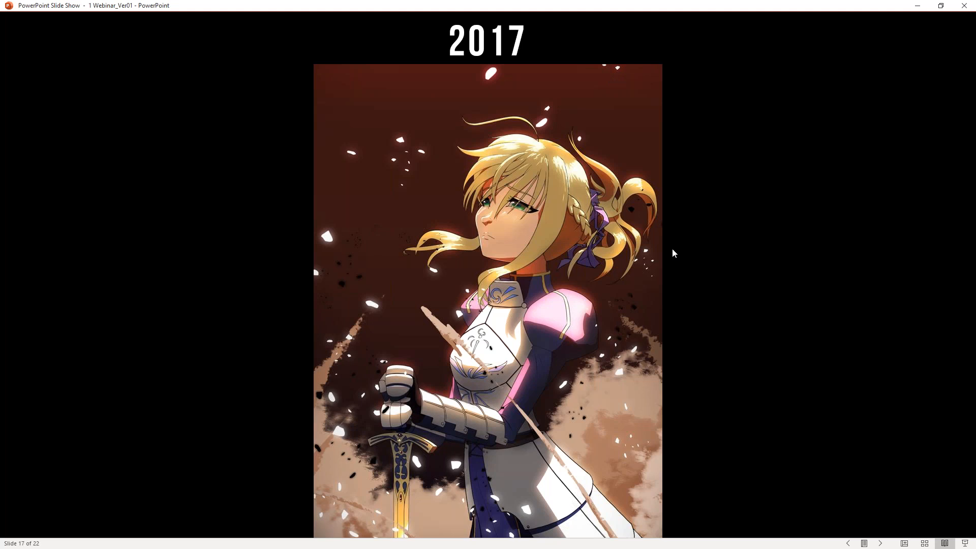
click(618, 57)
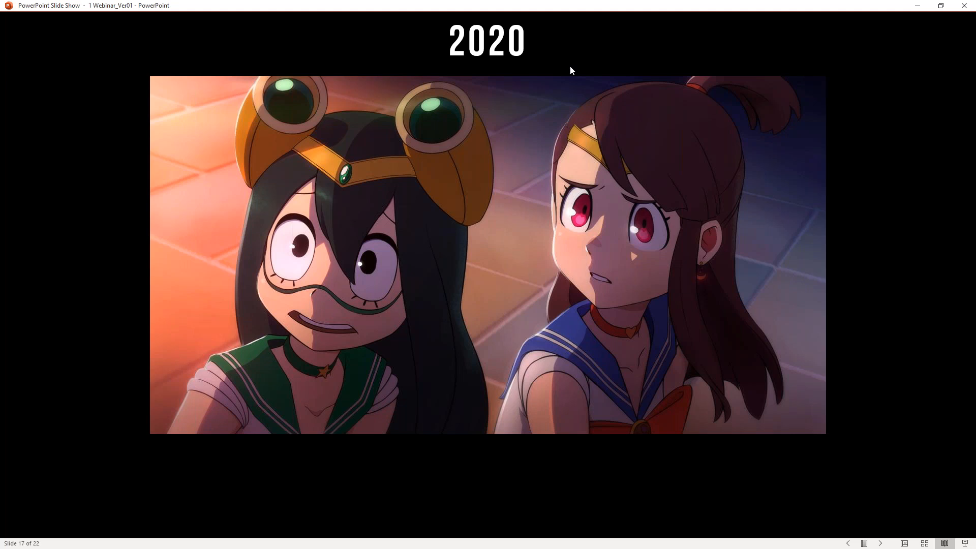
key(Right)
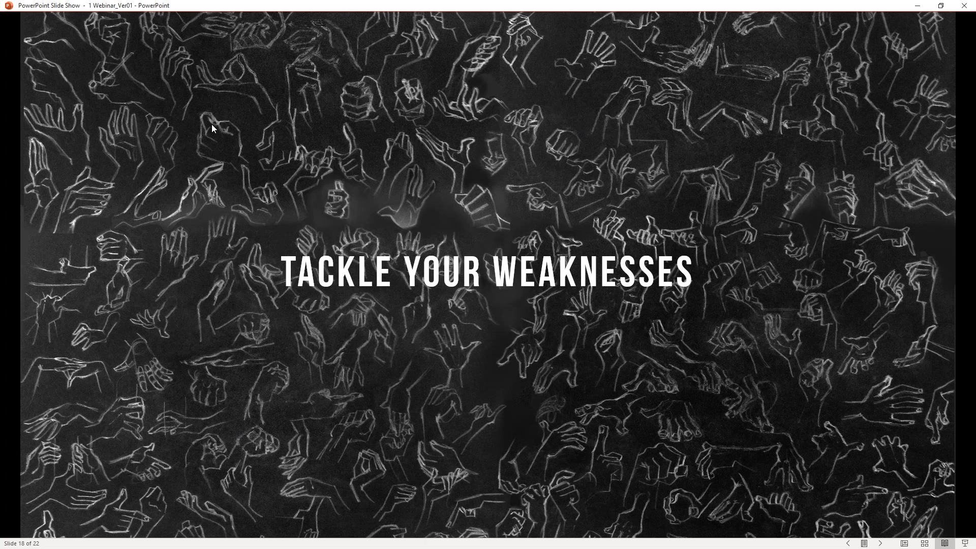
click(426, 93)
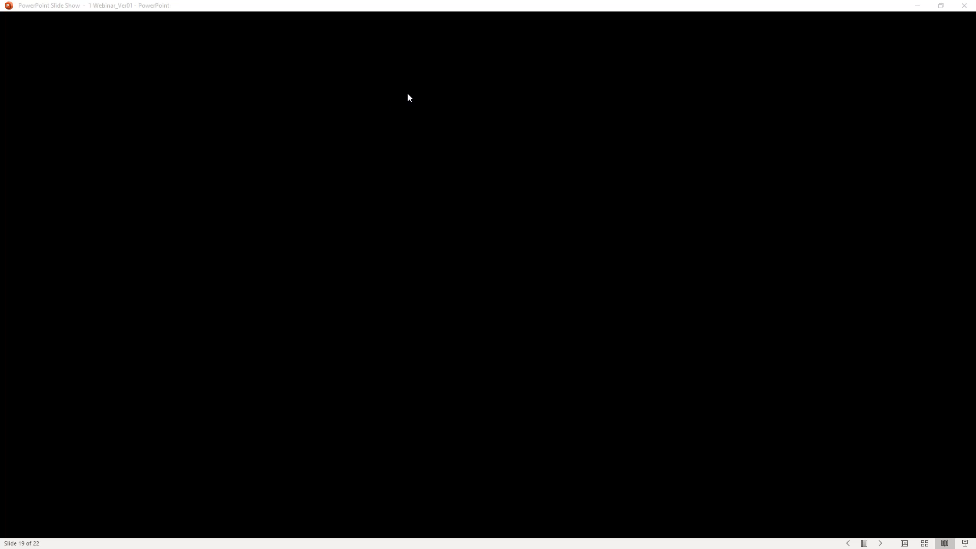
Step: End the slide show and minimize the presentation to return to Clip Studio Paint
key(Escape)
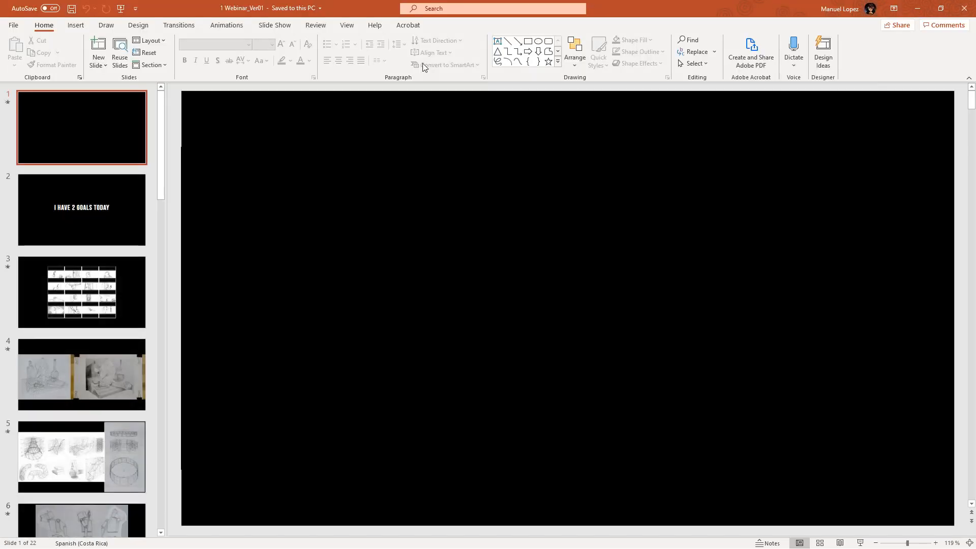
click(917, 8)
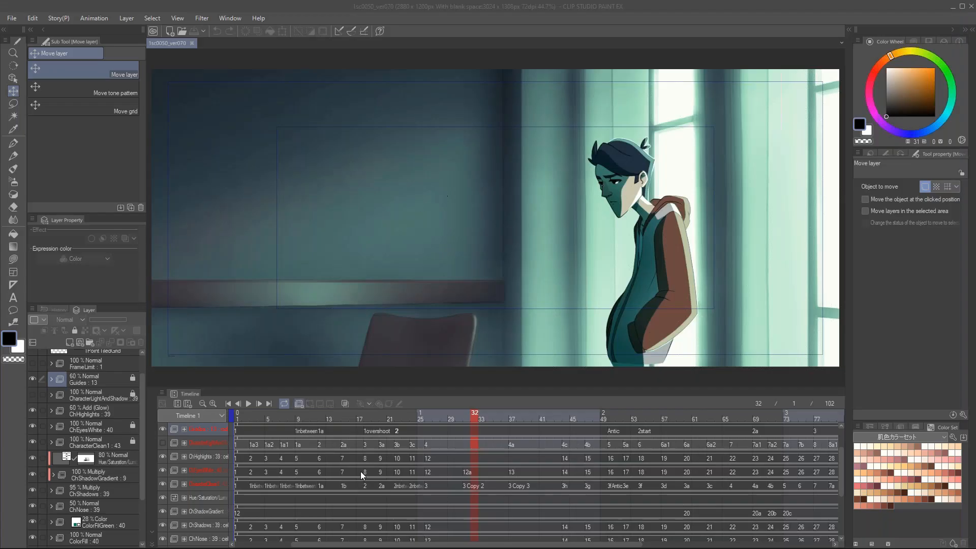
Step: Scrub the animation timeline to frame 34 and close the 1sc0050_ver070 document
drag(473, 416, 250, 445)
drag(385, 446, 495, 431)
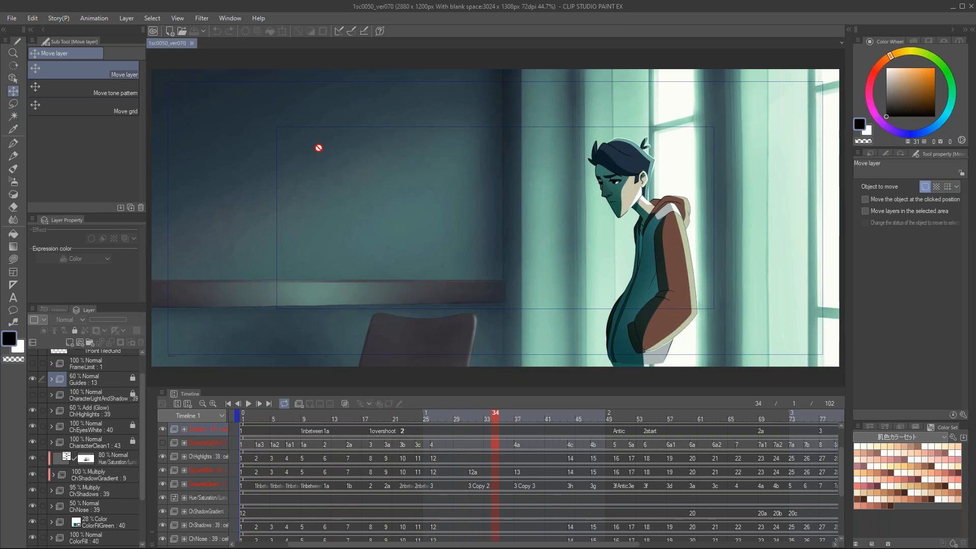
click(192, 43)
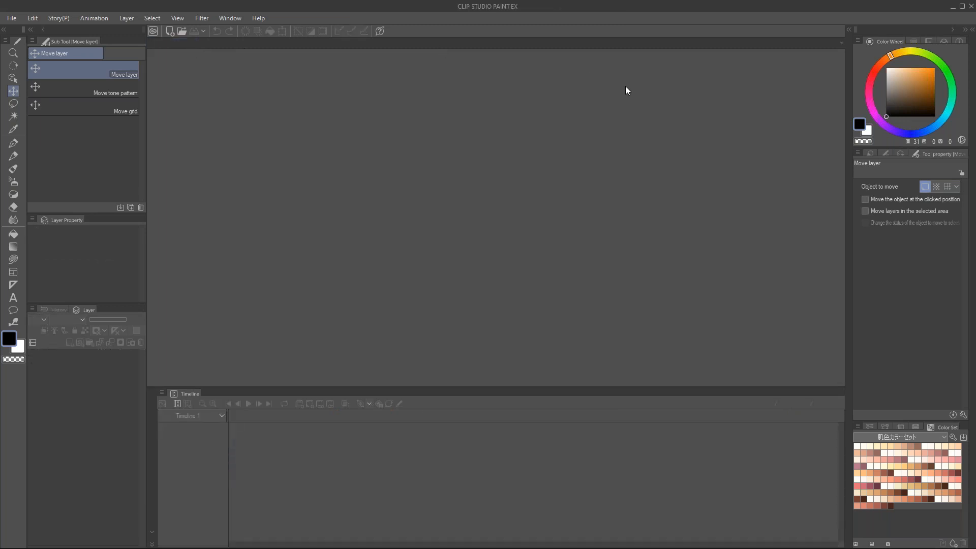
Step: Open the image 2 Script.png and hide the Timeline palette so the script page has more room for reading
key(ctrl+n)
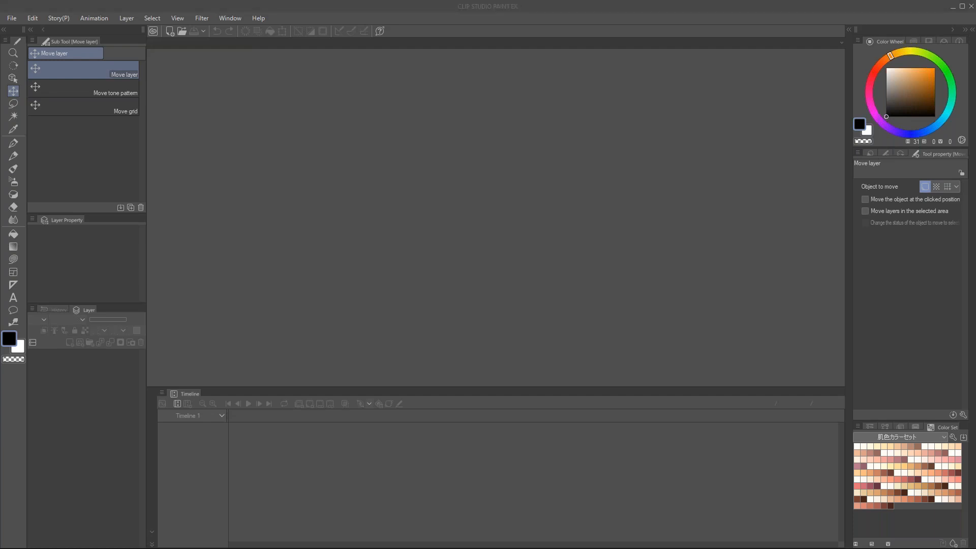
drag(482, 209, 483, 209)
click(230, 18)
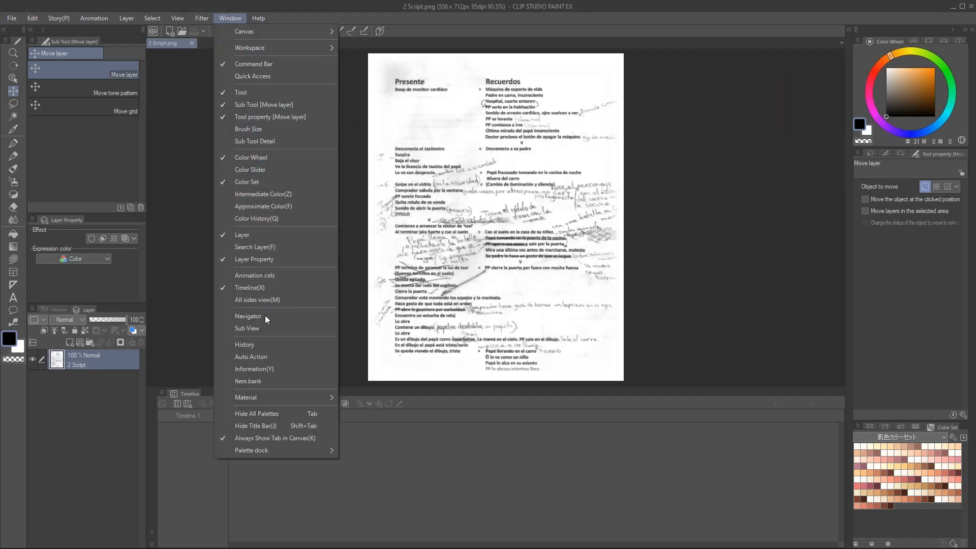
click(257, 287)
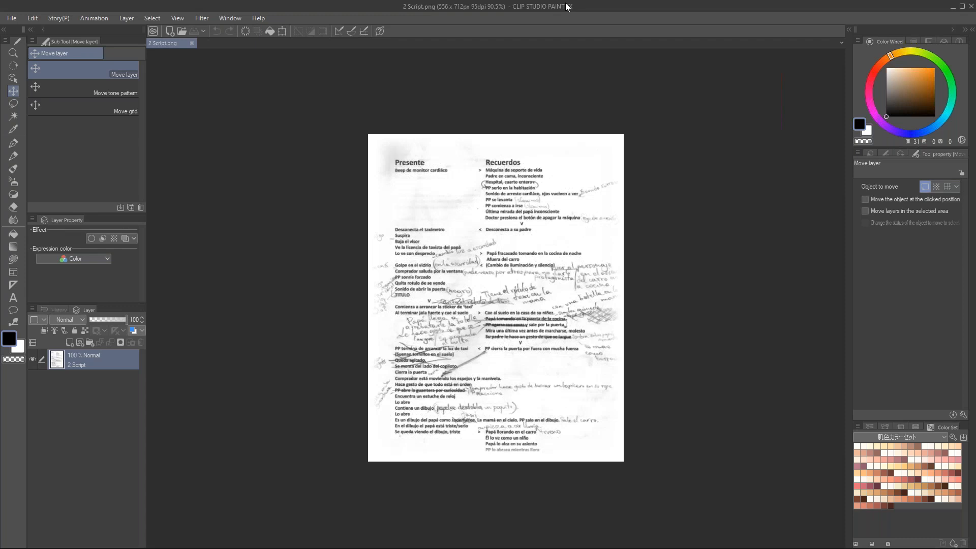
key(ctrl+alt+0)
scroll(538, 180, up, 3)
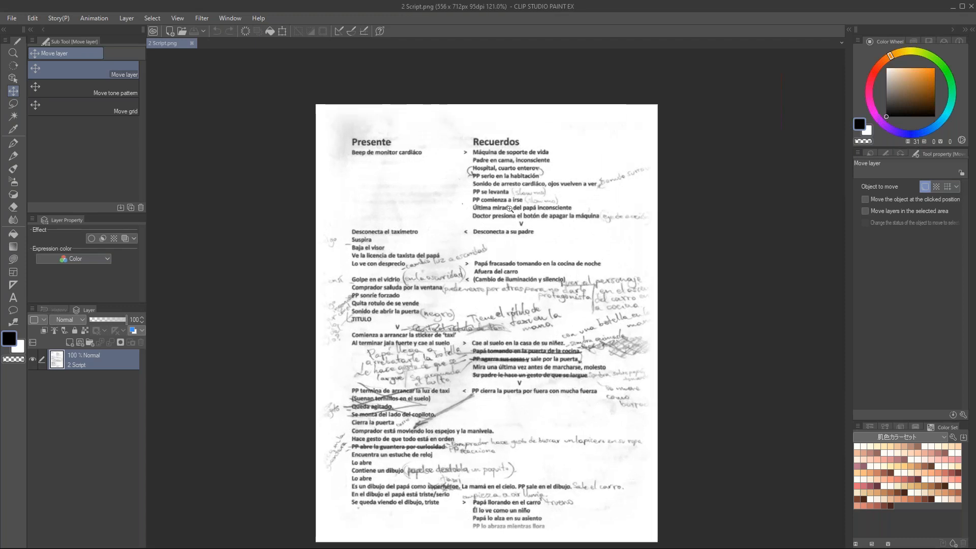
drag(471, 311, 470, 267)
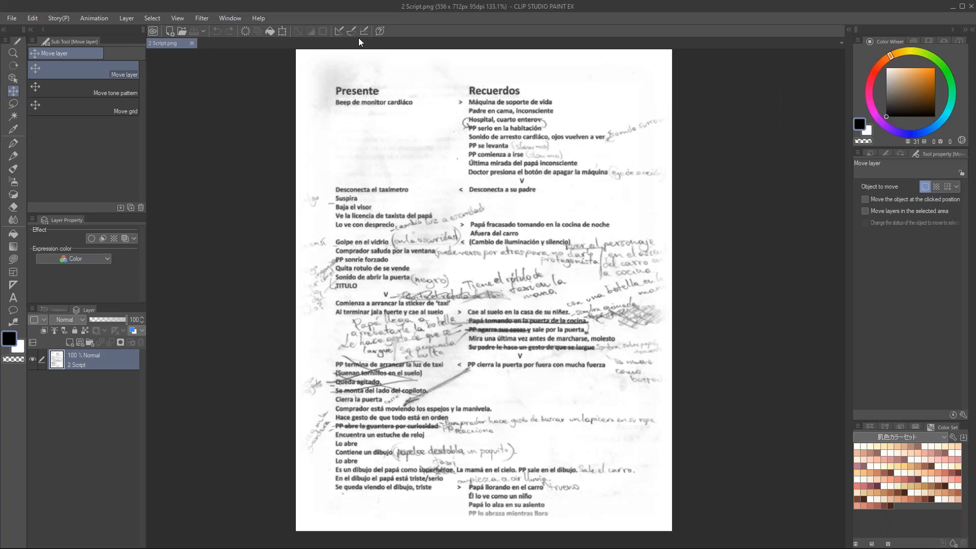
Step: Close 2 Script.png and open the image 3 ColorScript.png
key(alt+Tab)
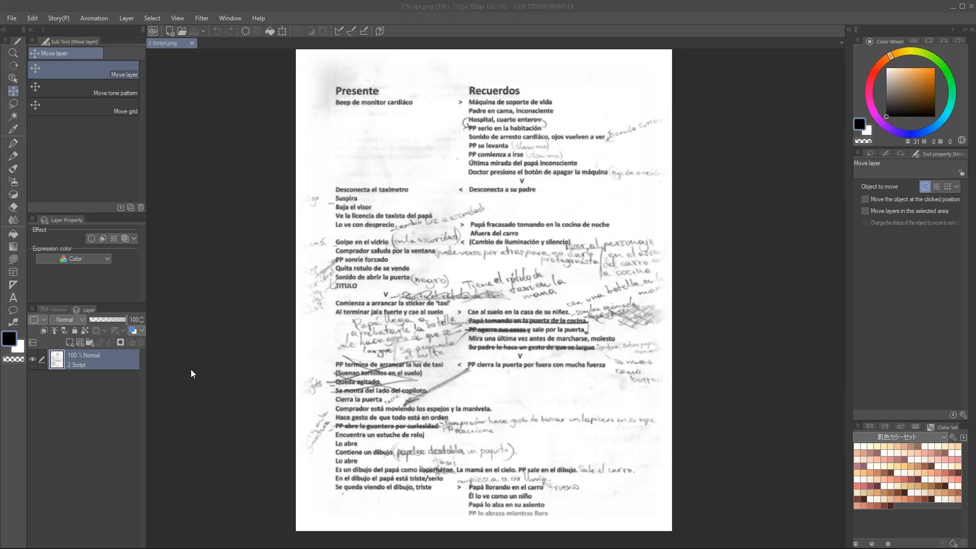
click(192, 44)
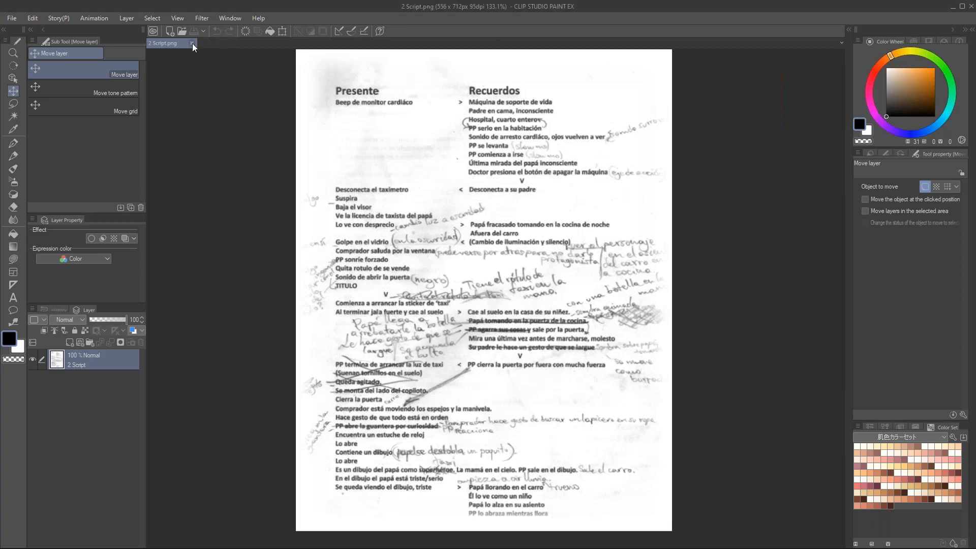
drag(77, 299, 496, 205)
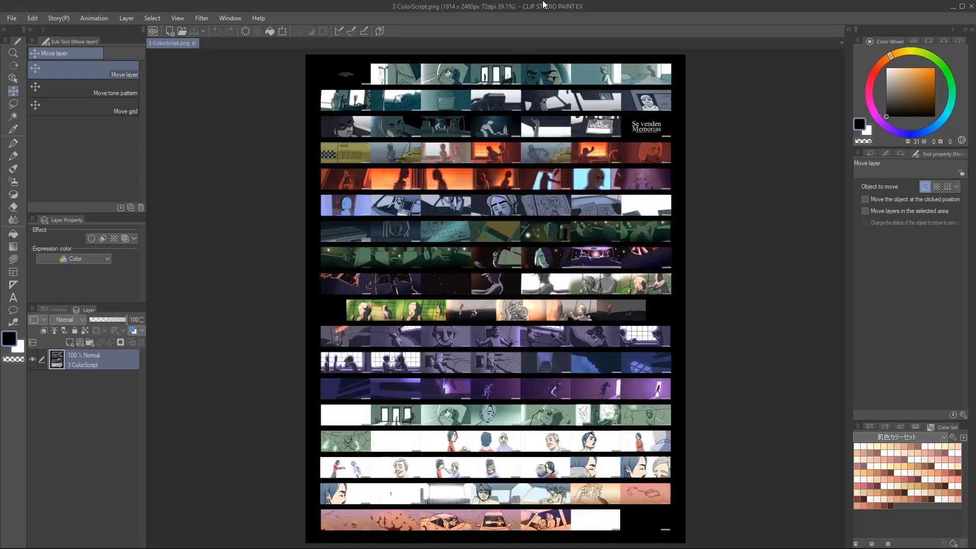
Step: Examine the opening rows of the color script, from the teal hospital scenes to the taxi and orange kitchen scenes
scroll(523, 137, up, 3)
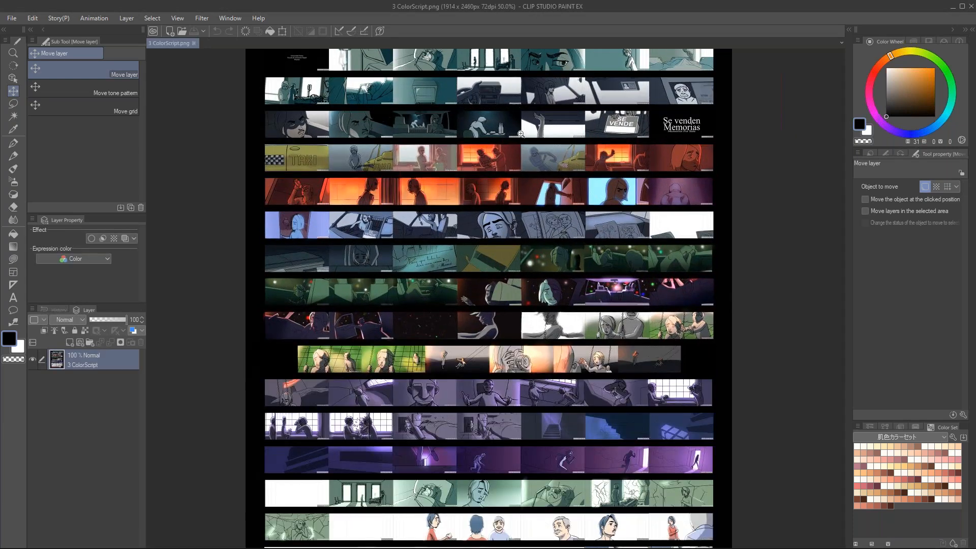
scroll(496, 172, up, 1)
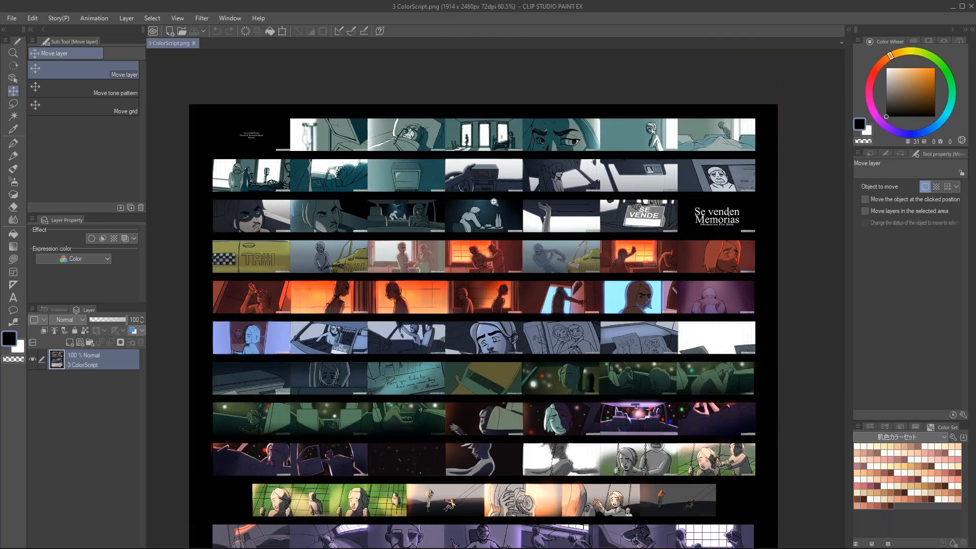
scroll(505, 173, down, 2)
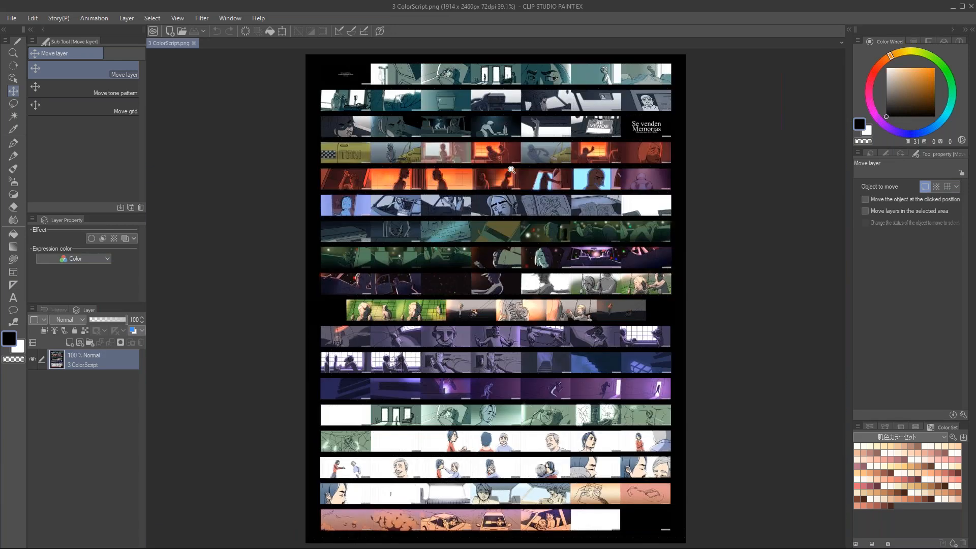
scroll(445, 125, up, 1)
scroll(593, 125, up, 2)
drag(529, 91, 524, 159)
scroll(523, 180, up, 1)
scroll(523, 180, up, 2)
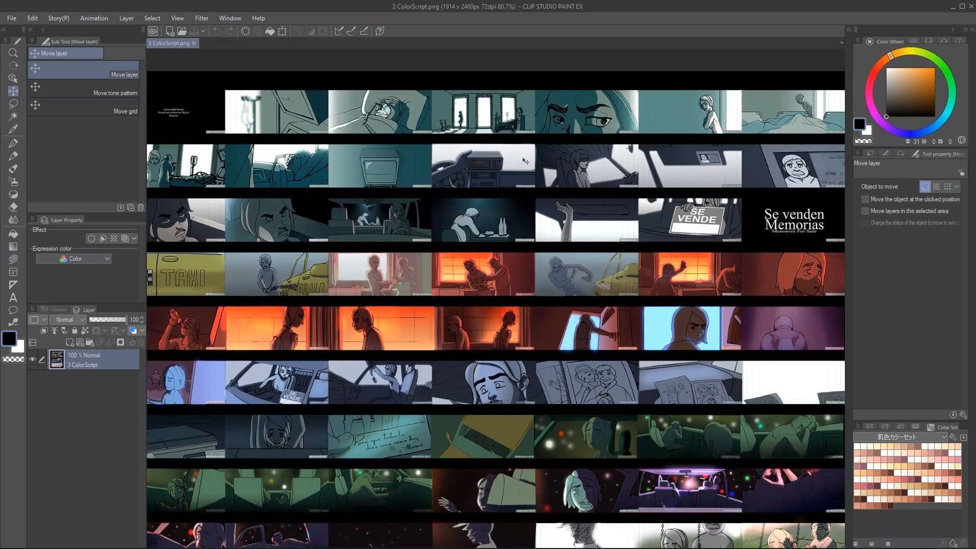
scroll(272, 132, up, 2)
drag(280, 132, 296, 148)
drag(296, 147, 374, 155)
drag(693, 424, 595, 226)
scroll(569, 311, down, 1)
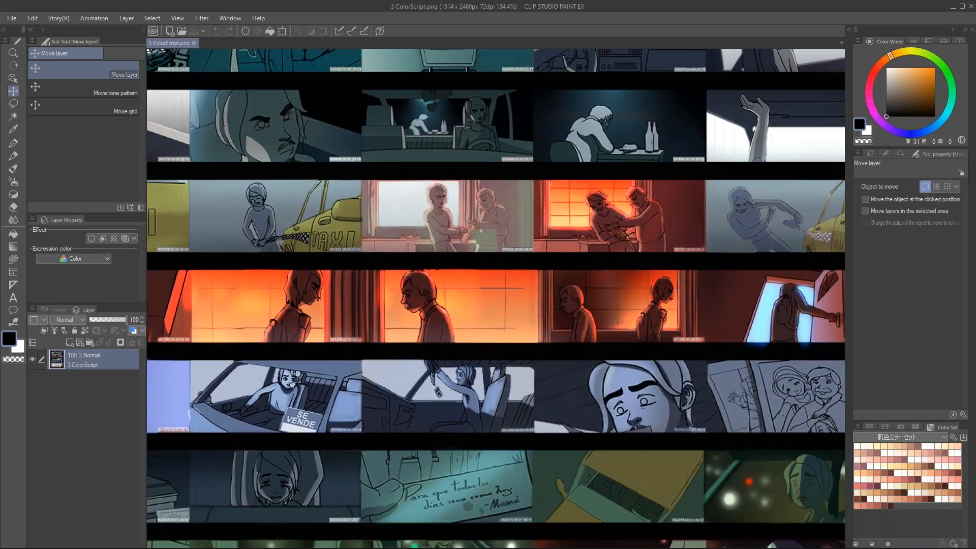
Step: Examine the color palettes in the middle rows of the color script, including the green car, swing and purple memory scenes
drag(569, 316, 463, 162)
scroll(463, 163, down, 2)
drag(591, 369, 575, 101)
scroll(574, 102, down, 1)
drag(605, 420, 604, 512)
scroll(600, 281, down, 1)
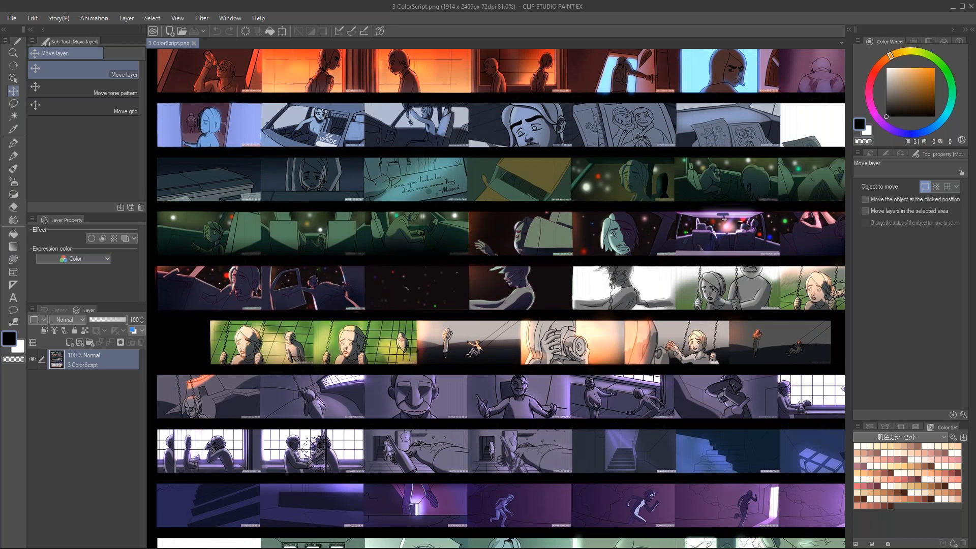
scroll(614, 268, down, 1)
drag(571, 308, 538, 454)
scroll(564, 334, down, 1)
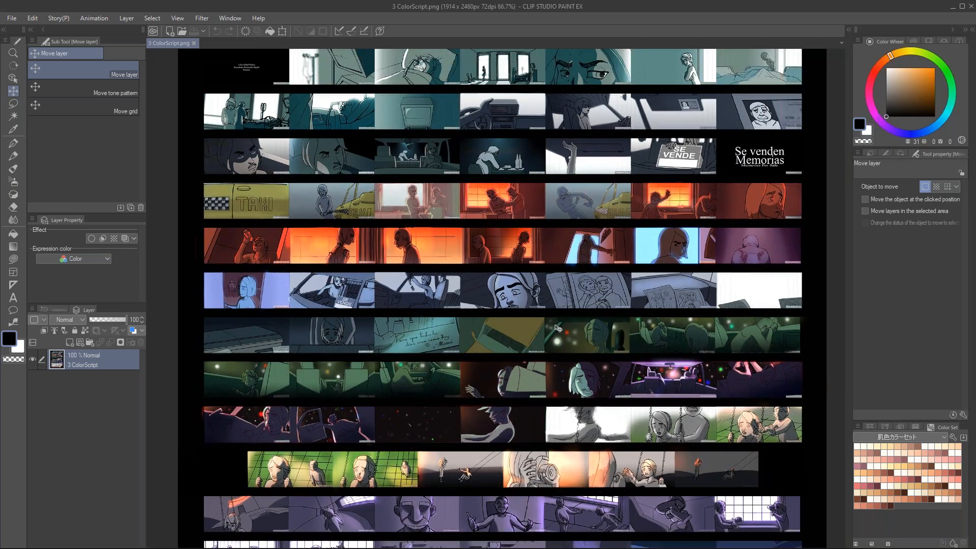
Step: Close 3 ColorScript.png and open the kitchen background 5FondoFeo.PNG, enlarged to fill more of the canvas area
key(alt+Tab)
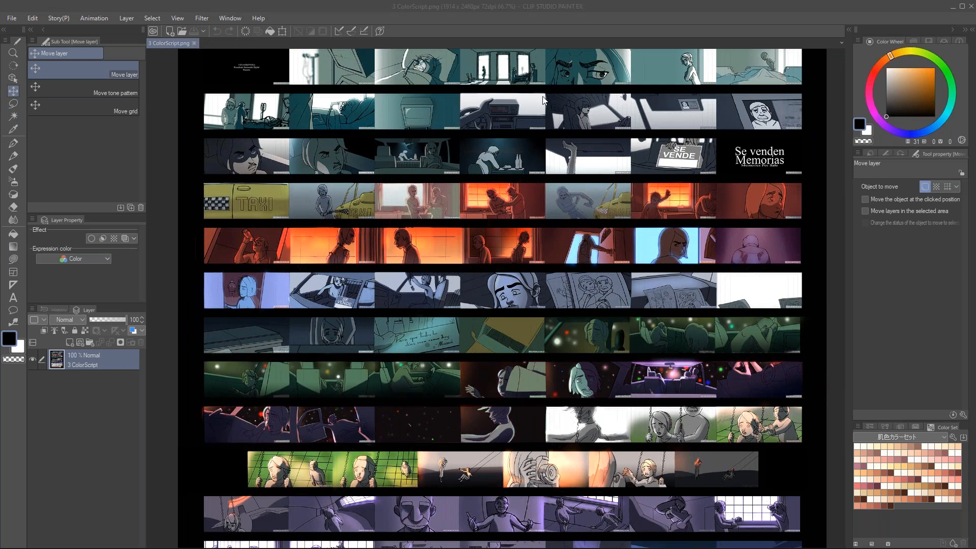
click(195, 43)
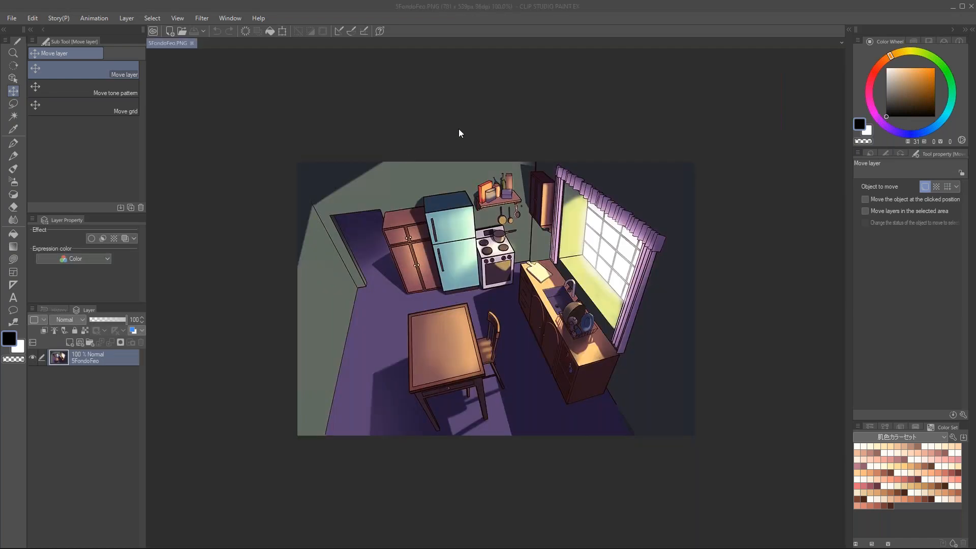
click(459, 129)
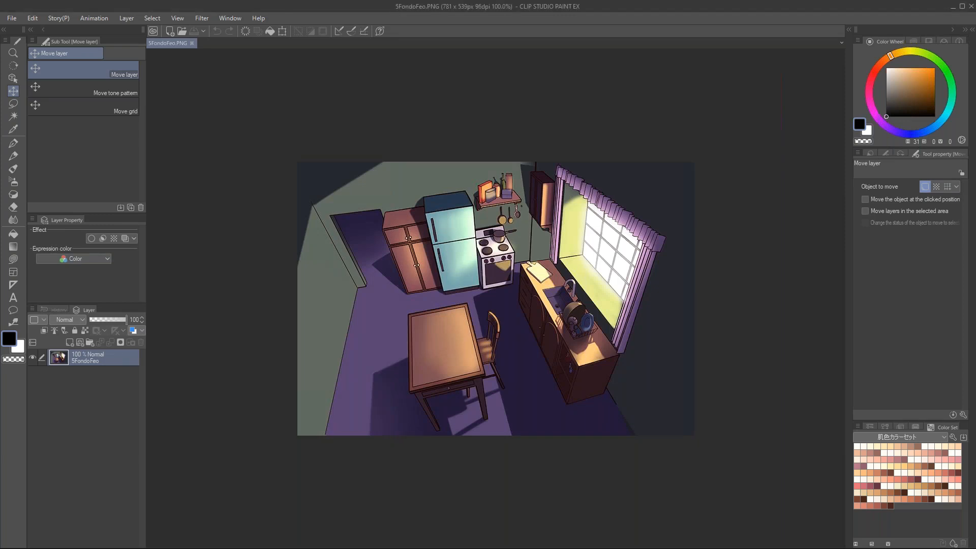
drag(497, 162, 515, 233)
drag(516, 290, 504, 243)
scroll(503, 211, up, 1)
scroll(501, 242, up, 1)
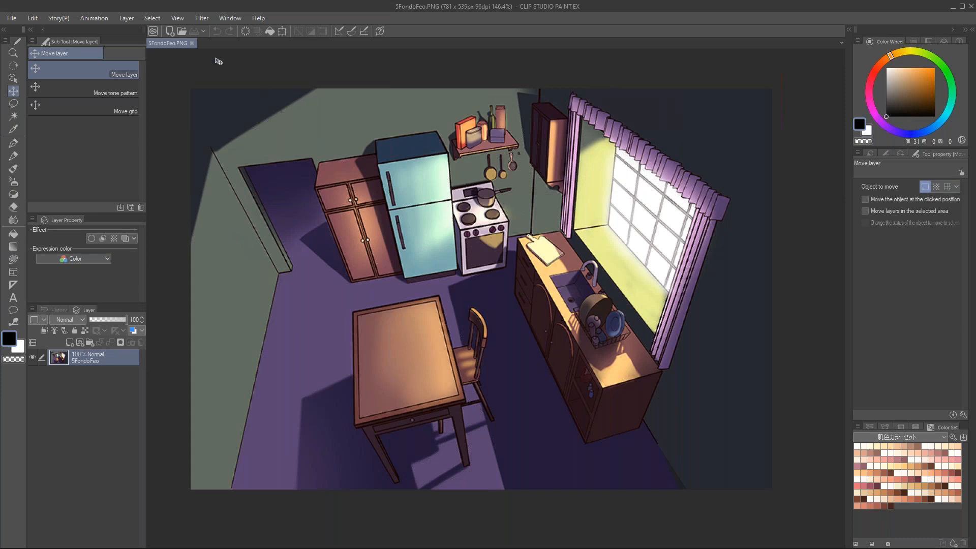
Step: Close 5FondoFeo.PNG, open 5FStudies3.png, undo the accidental layer move and inspect the anime staircase reference
click(192, 43)
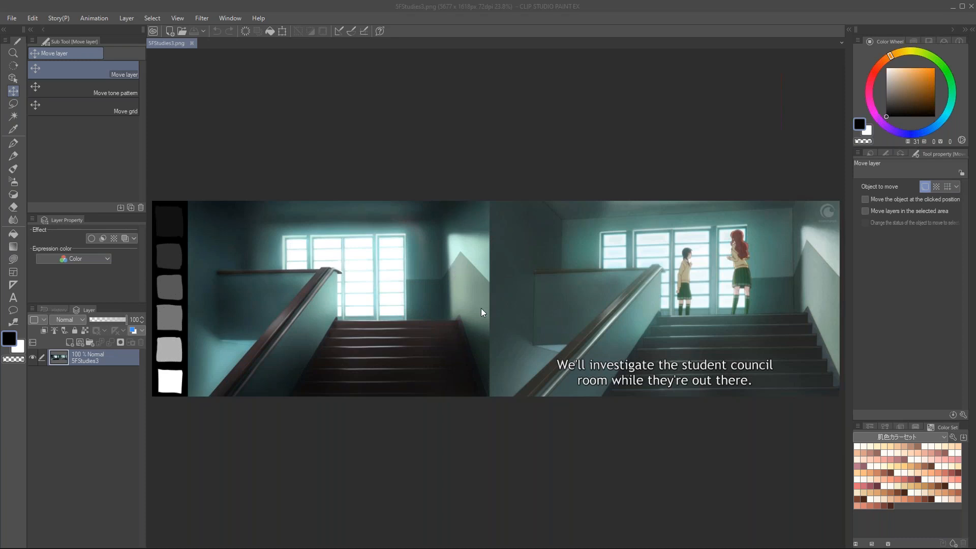
scroll(464, 328, up, 1)
scroll(560, 322, up, 1)
mouse_move(559, 322)
mouse_down()
mouse_move(541, 304)
mouse_move(661, 338)
mouse_move(558, 338)
mouse_up()
key(ctrl+z)
scroll(668, 325, up, 2)
drag(713, 266, 677, 264)
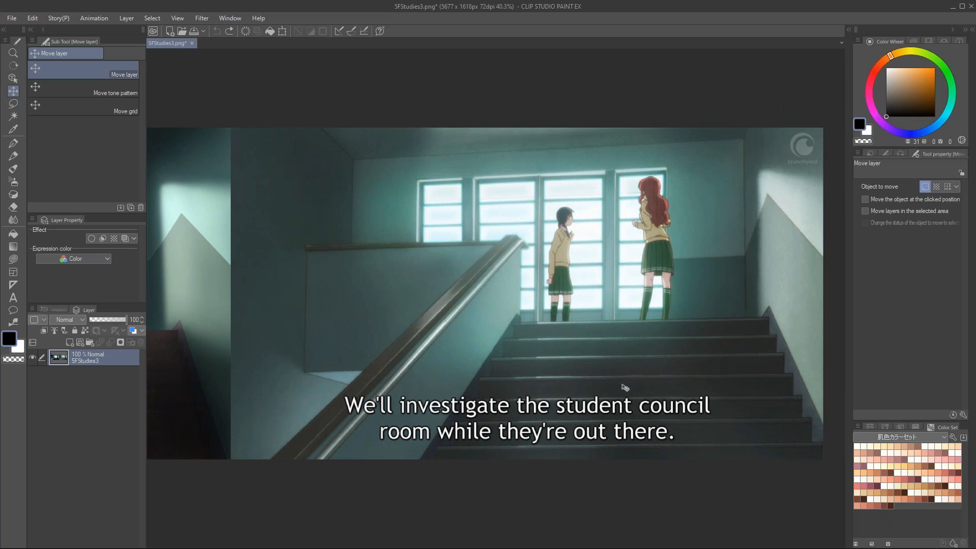
key(ctrl+0)
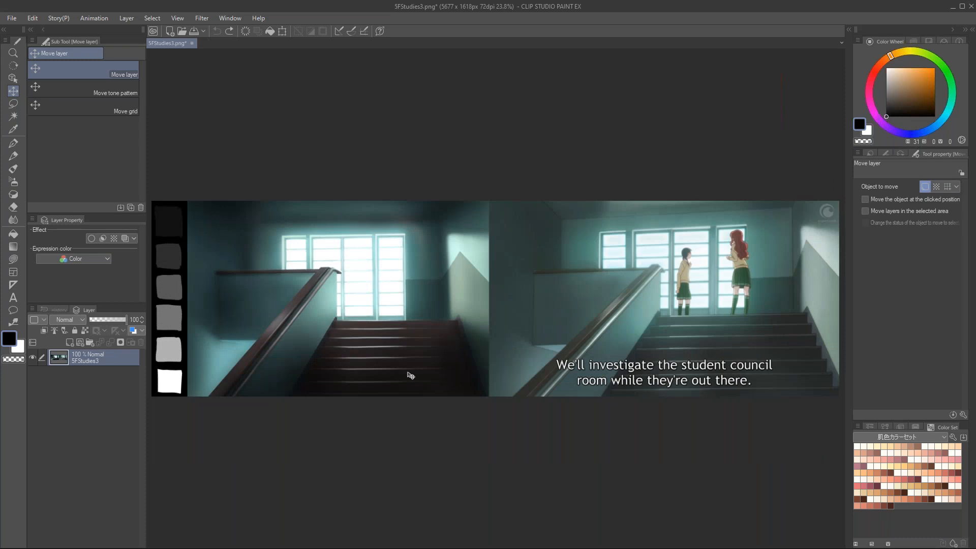
Step: Compare the painted staircase study with the original anime frame beside it
key(ctrl+plus)
scroll(334, 275, up, 5)
drag(355, 301, 442, 287)
drag(707, 263, 255, 269)
drag(414, 238, 802, 247)
mouse_move(443, 220)
mouse_down()
mouse_move(437, 243)
mouse_move(493, 251)
mouse_up()
drag(562, 265, 383, 280)
mouse_move(646, 268)
mouse_down()
mouse_move(429, 271)
mouse_move(560, 288)
mouse_up()
scroll(510, 285, down, 1)
drag(438, 297, 566, 275)
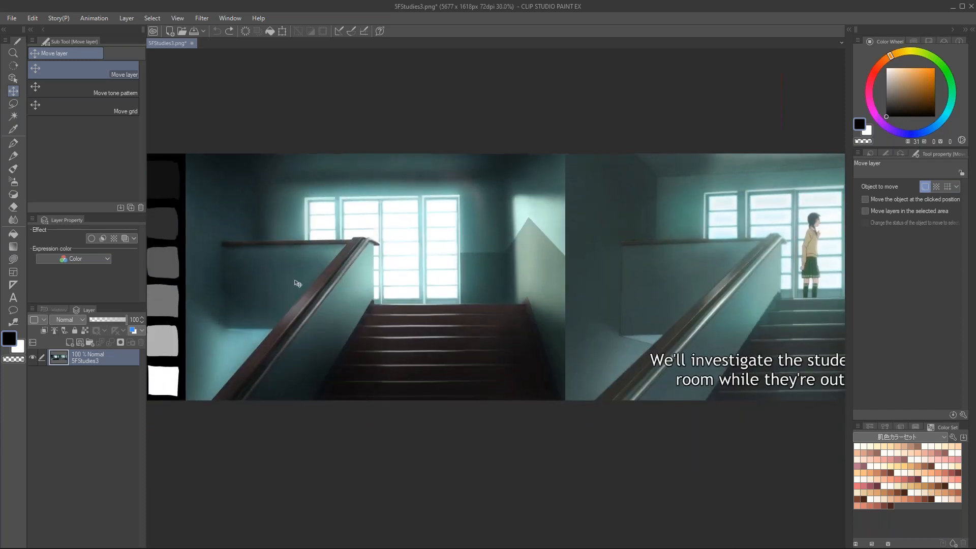
Step: Close 5FStudies3.png without saving, then open 5StudiesInfluence.png and view the dark room with bright windows
click(191, 44)
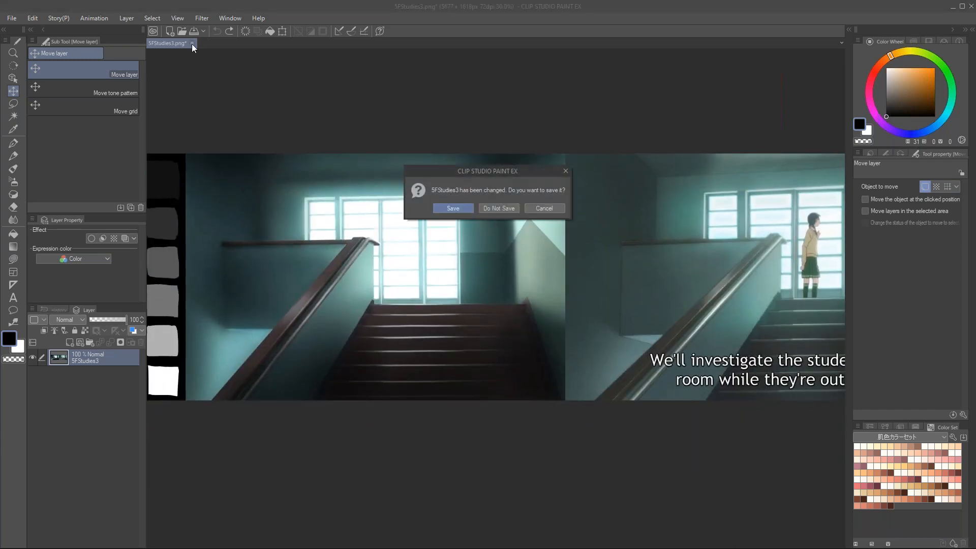
click(488, 204)
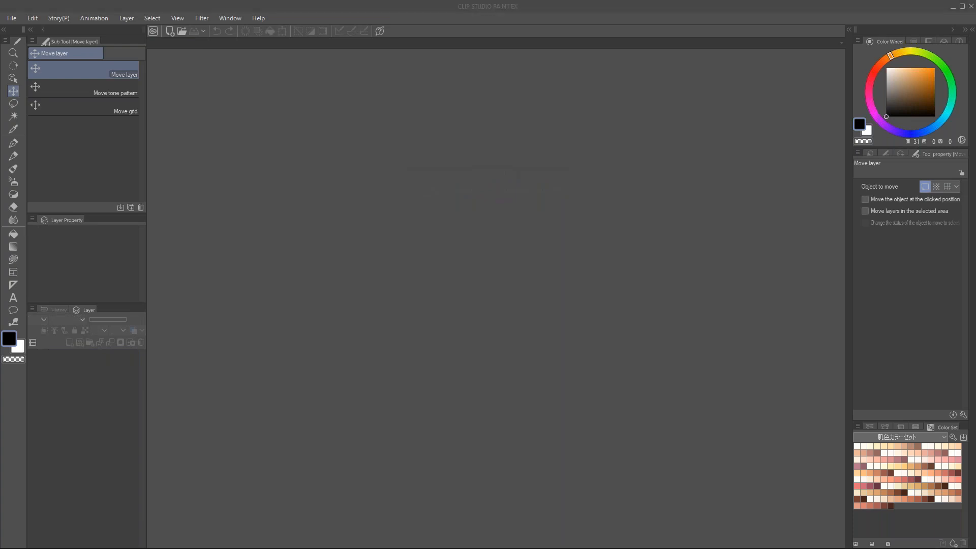
drag(443, 237, 401, 225)
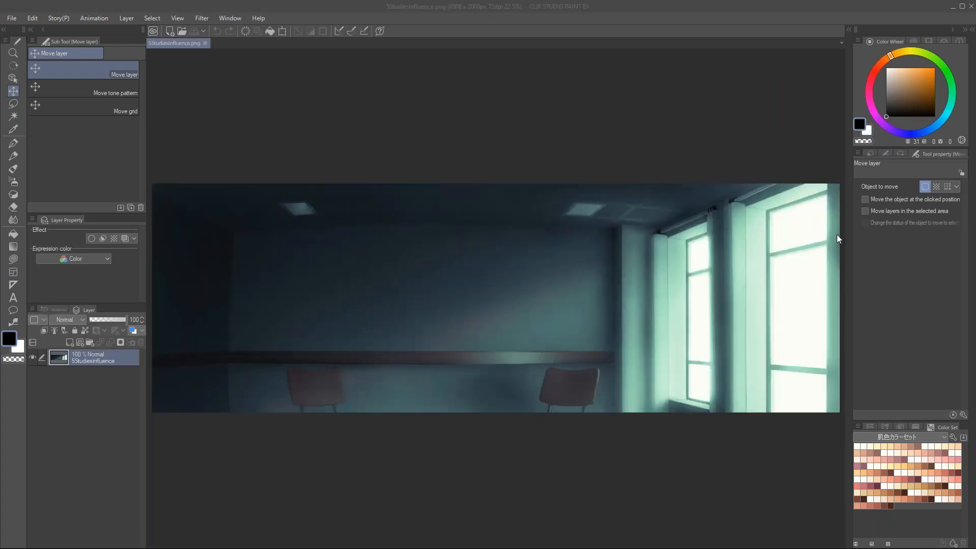
scroll(694, 332, up, 2)
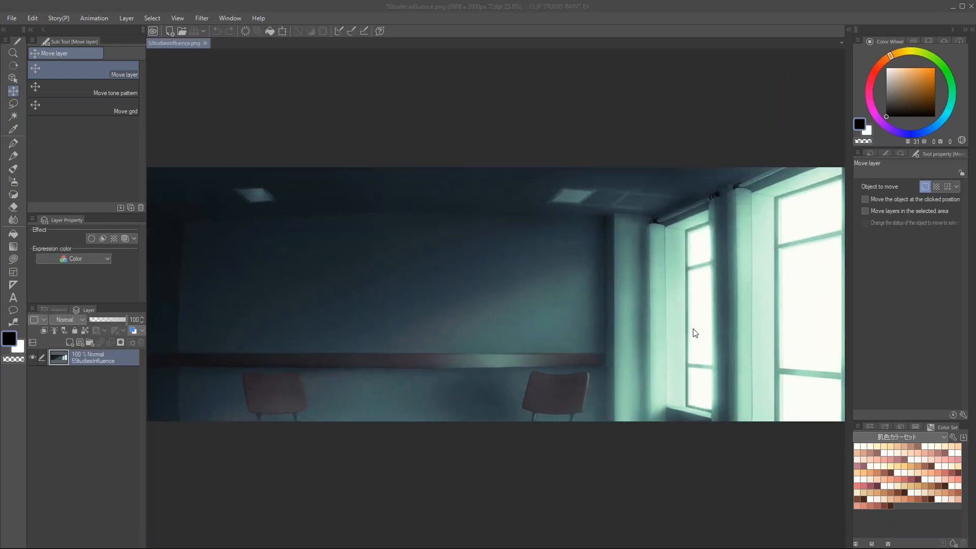
click(598, 332)
drag(660, 350, 594, 348)
scroll(593, 348, down, 3)
drag(437, 348, 494, 347)
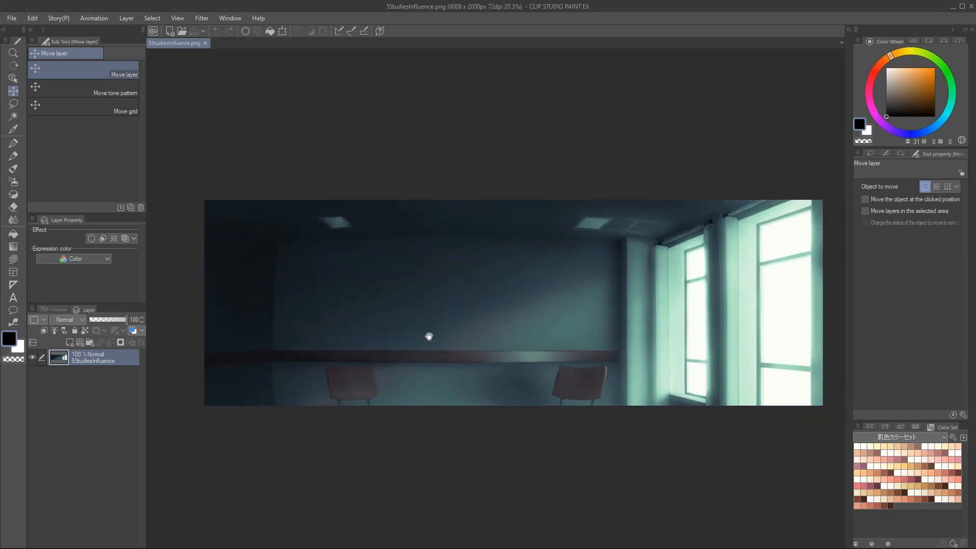
Step: Close 5StudiesInfluence.png, open 5PHstudios.png and view the grayscale study of the old man's face up close
click(205, 43)
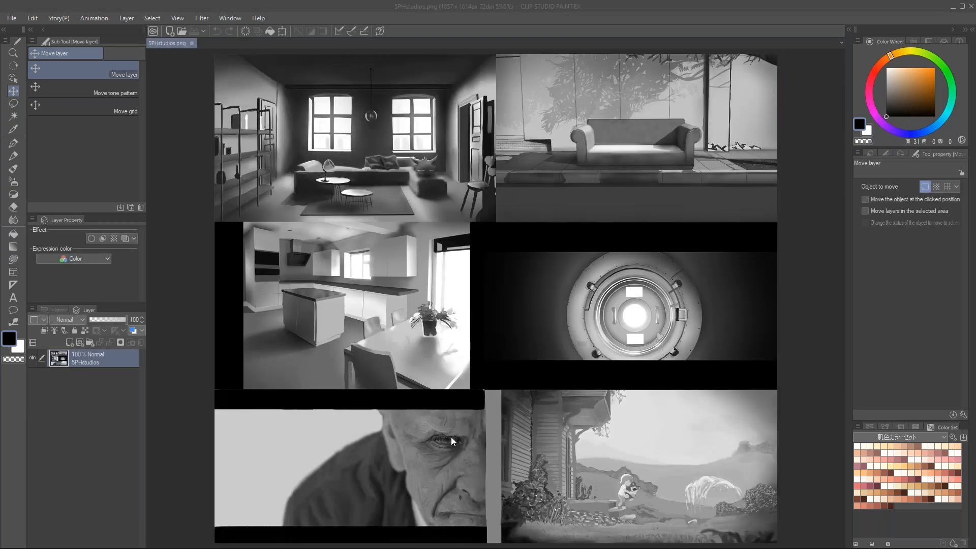
scroll(450, 437, up, 5)
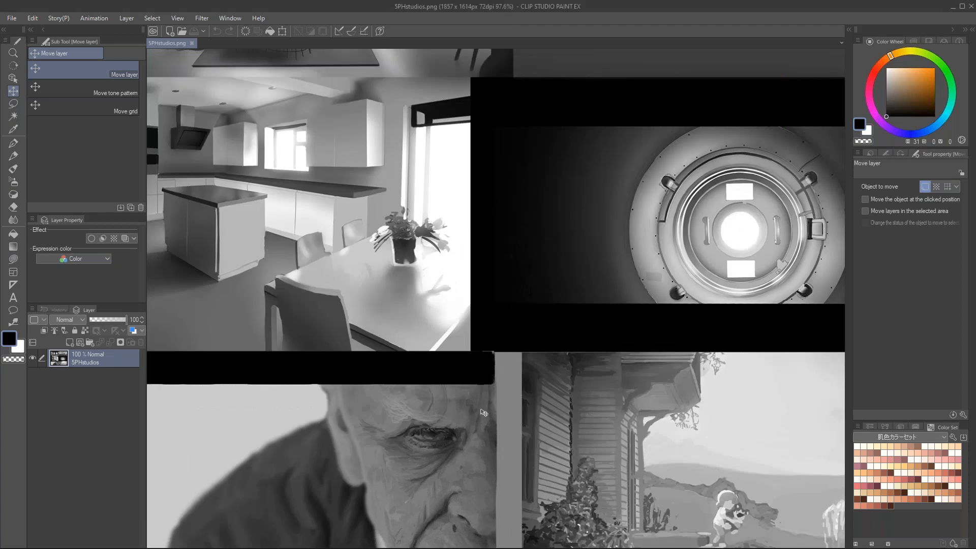
drag(452, 433, 499, 263)
drag(420, 297, 500, 282)
scroll(429, 290, up, 1)
drag(597, 278, 568, 307)
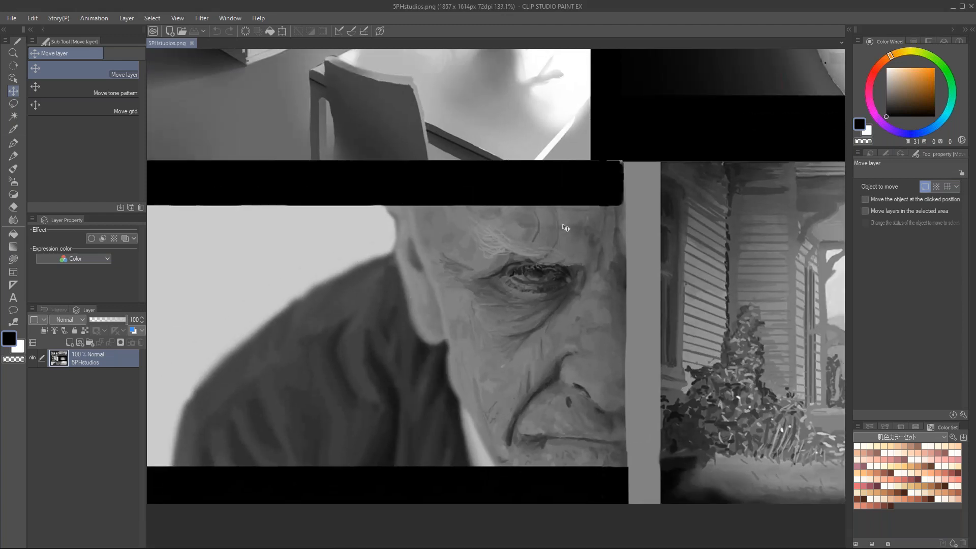
drag(566, 227, 609, 222)
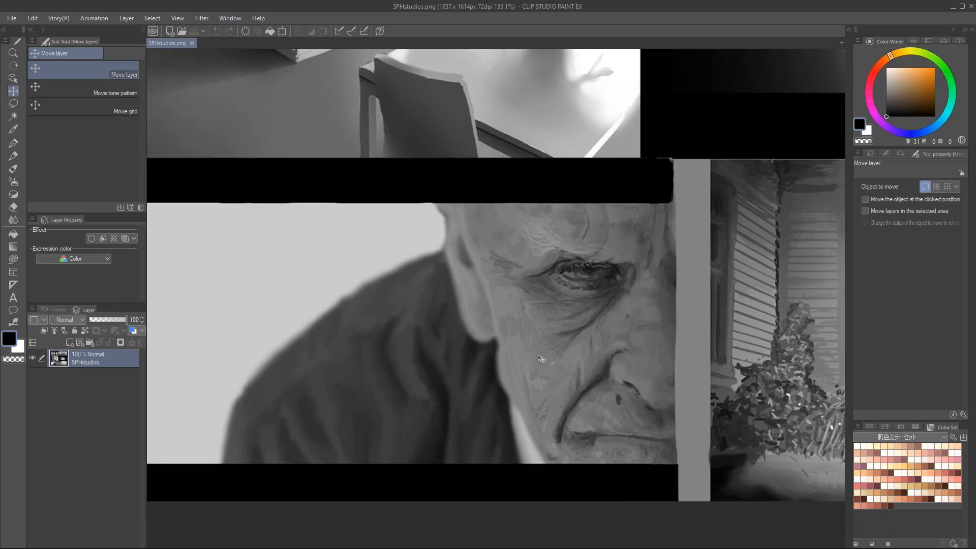
Step: Examine the remaining grayscale studies on the sheet, including the living room interior and the outdoor sofa
drag(592, 278, 291, 283)
drag(673, 281, 519, 286)
drag(725, 281, 571, 274)
drag(485, 275, 597, 265)
drag(341, 215, 378, 499)
drag(406, 237, 390, 309)
drag(377, 213, 739, 218)
drag(536, 252, 812, 273)
drag(531, 169, 453, 456)
drag(595, 201, 561, 286)
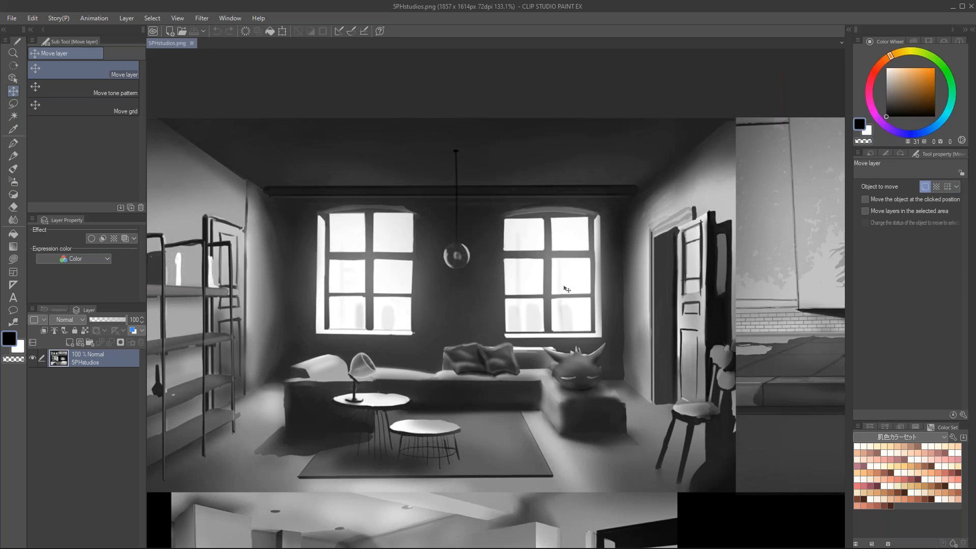
scroll(562, 288, down, 1)
drag(691, 271, 412, 299)
drag(652, 305, 603, 305)
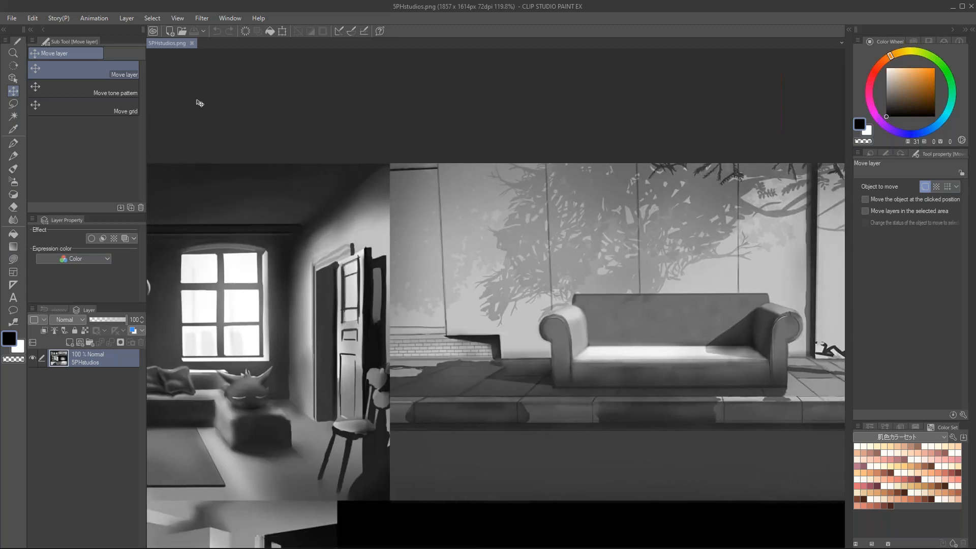
Step: Close 5PHstudios.png, open 5PXCarTest9.png to view the driver and value swatches, and reopen 5FondoFeo.PNG in a second document
click(192, 43)
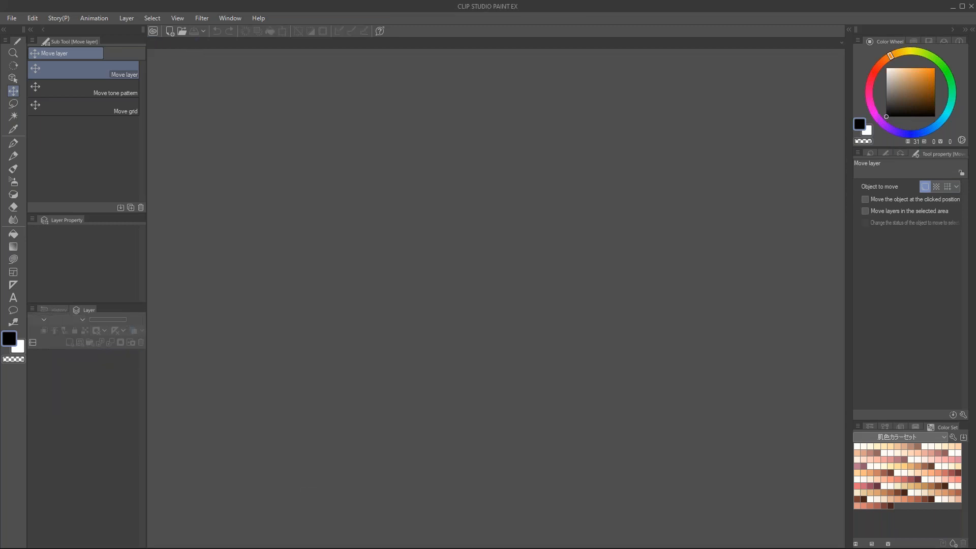
drag(421, 247, 492, 235)
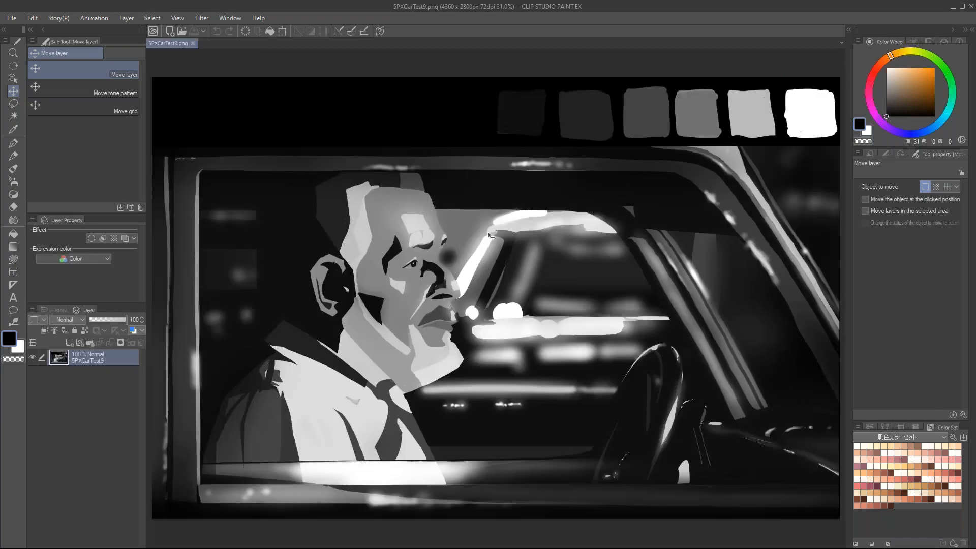
scroll(459, 133, up, 2)
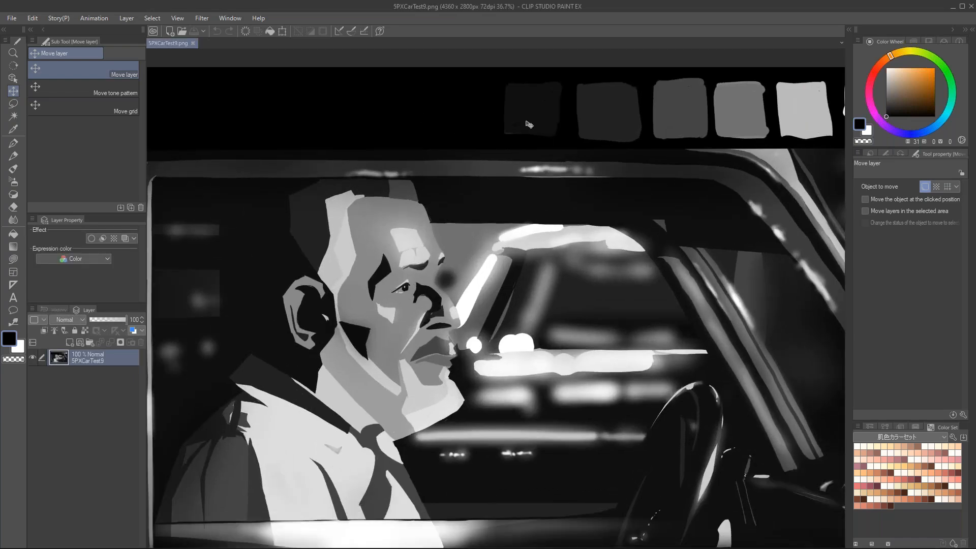
drag(549, 134, 356, 144)
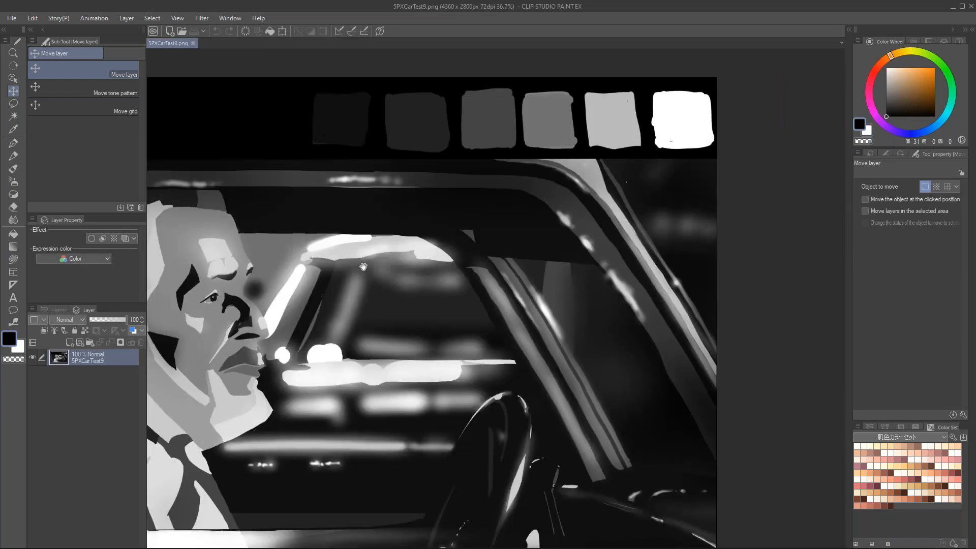
drag(363, 267, 537, 208)
scroll(545, 207, down, 2)
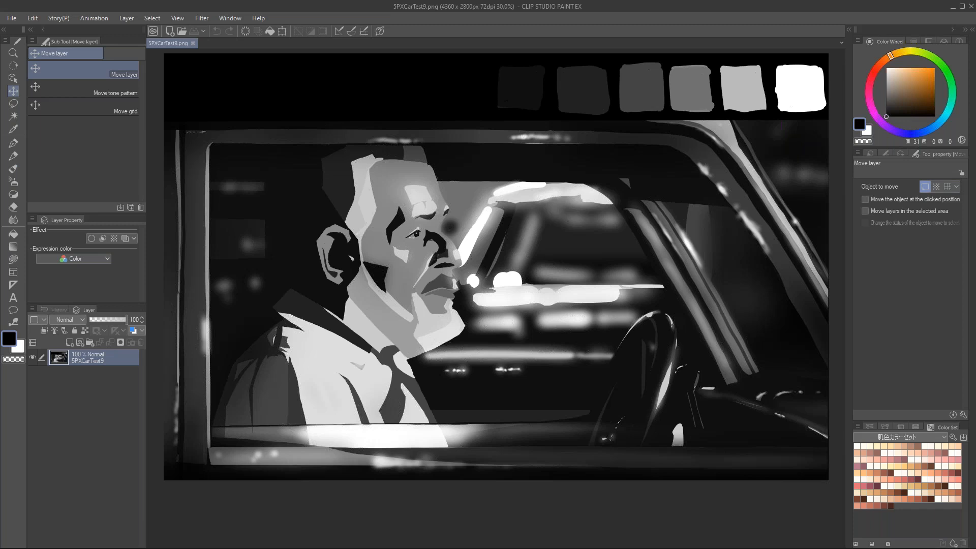
drag(419, 184, 419, 184)
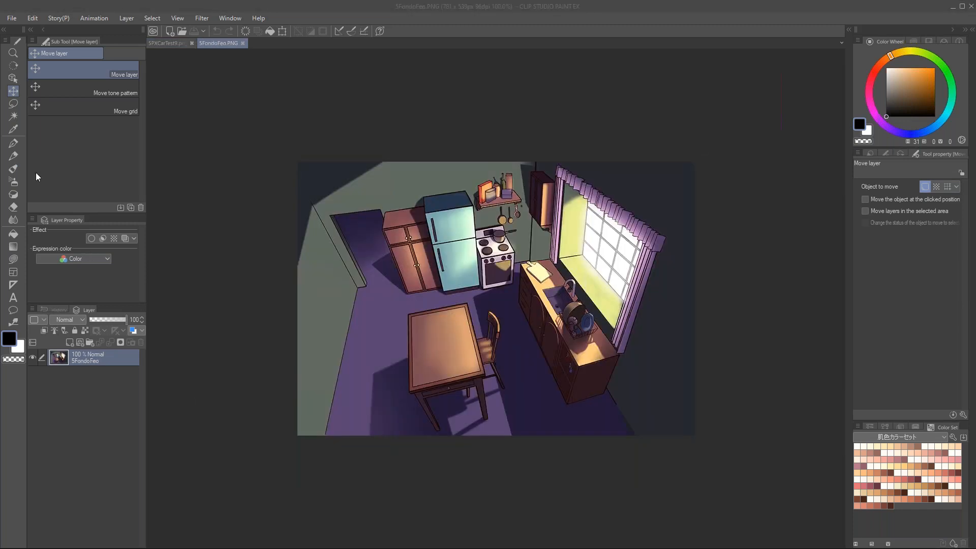
Step: Open 5StudiesInfluence.png in another document, then return to the kitchen image 5FondoFeo.PNG
drag(617, 232, 601, 229)
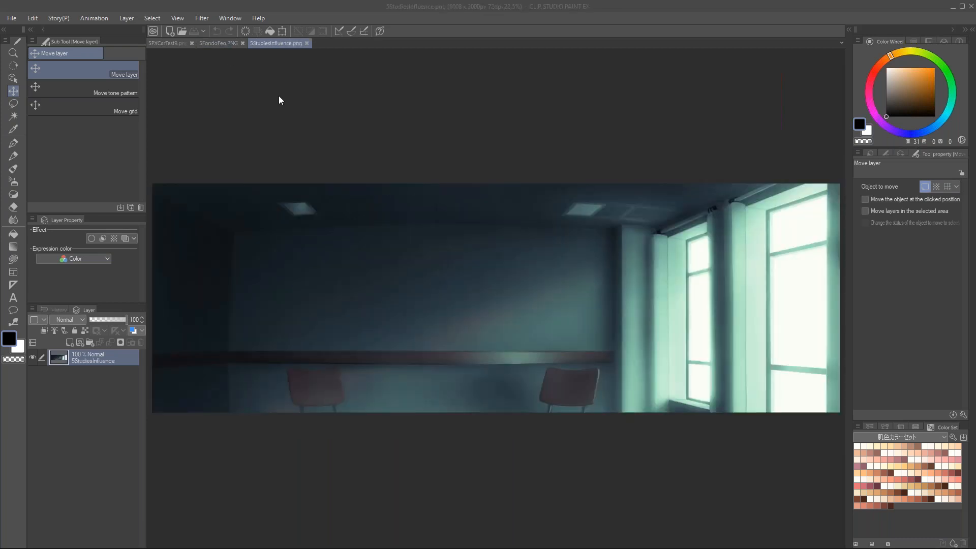
click(208, 43)
click(270, 45)
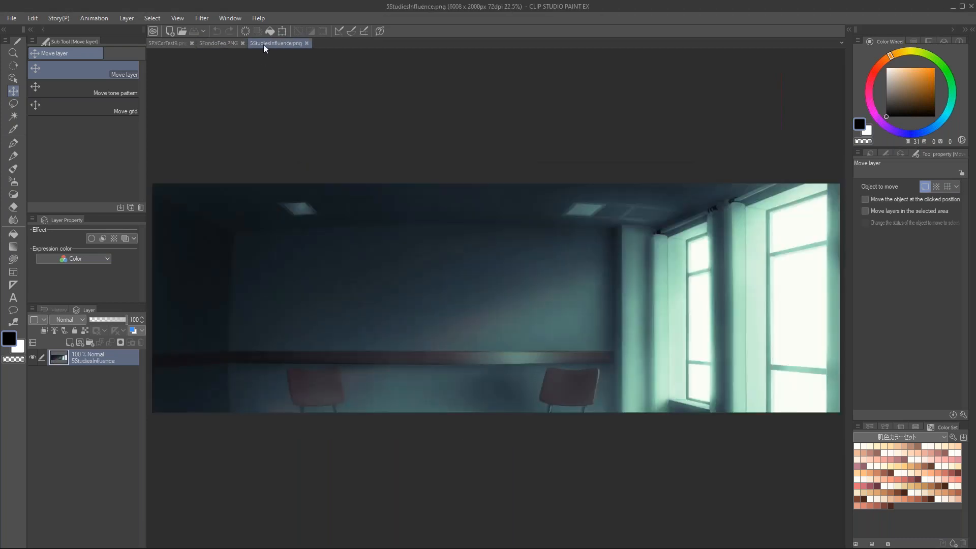
click(219, 44)
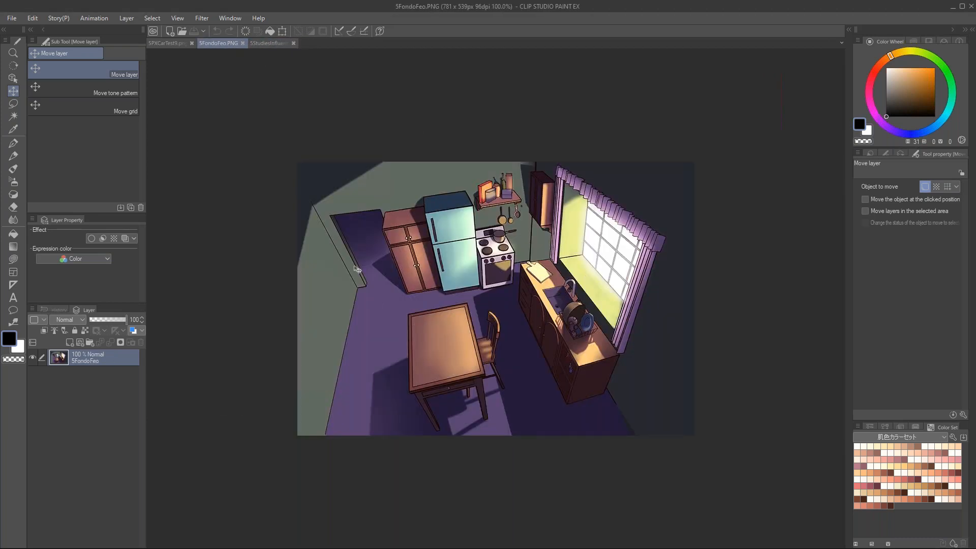
Step: Turn the kitchen image grayscale by adding a new layer, filling it with black and setting its blending mode to Color
click(72, 346)
key(g)
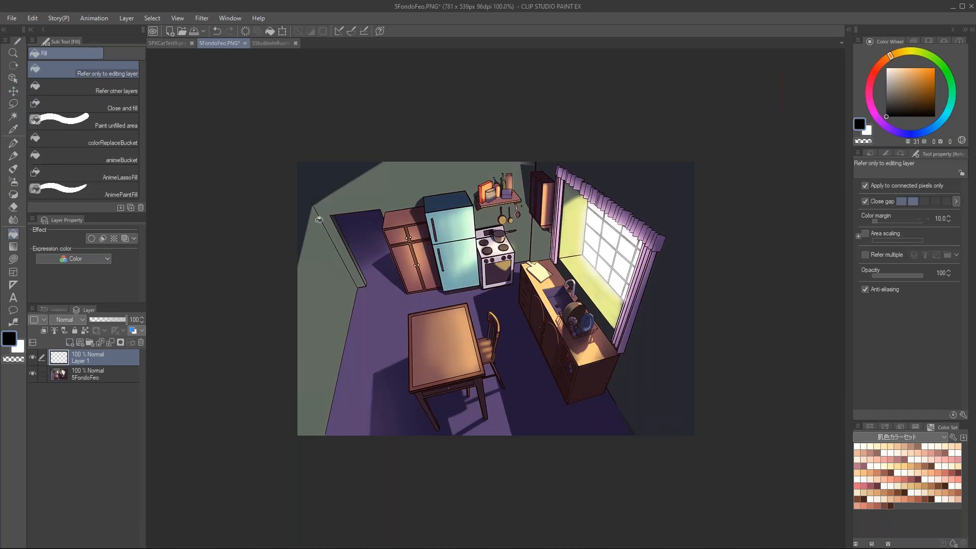
click(435, 270)
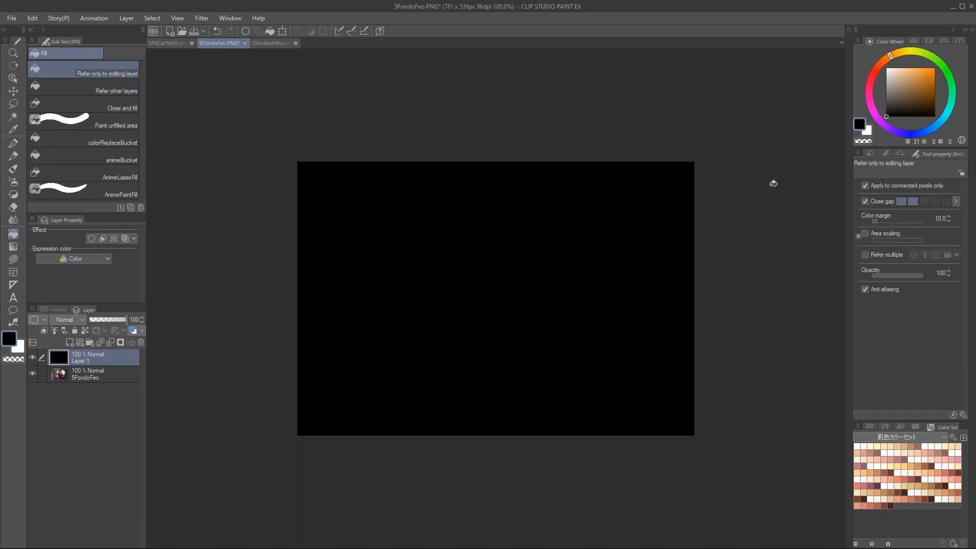
click(70, 319)
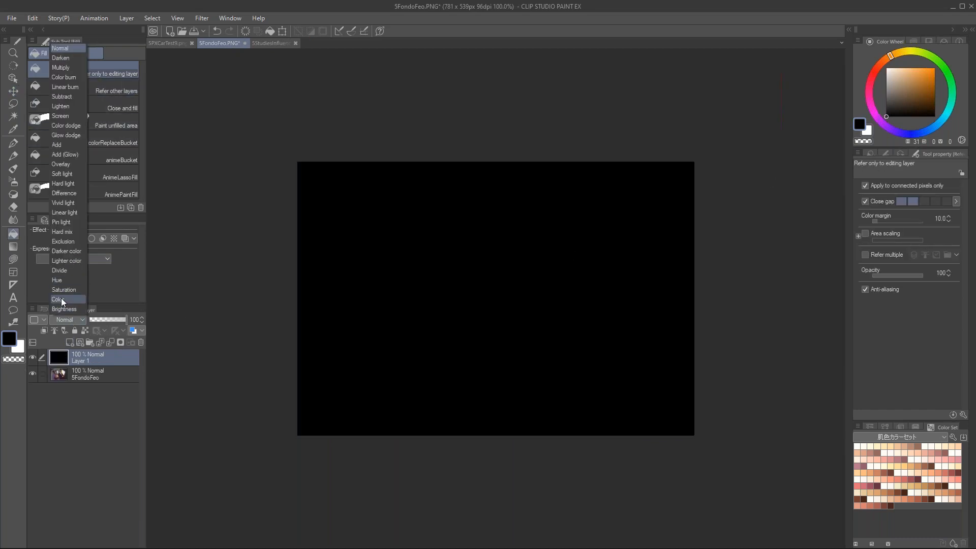
click(61, 297)
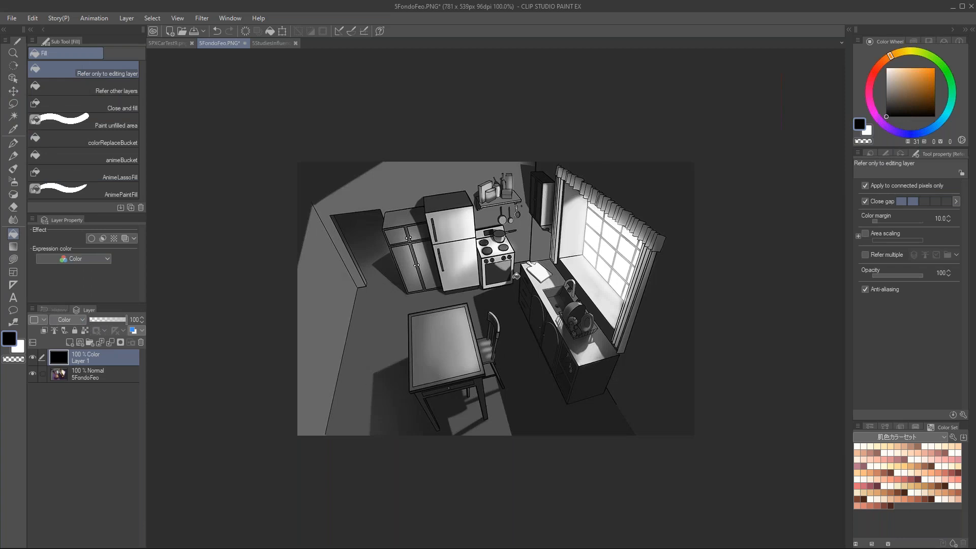
key(ctrl+plus)
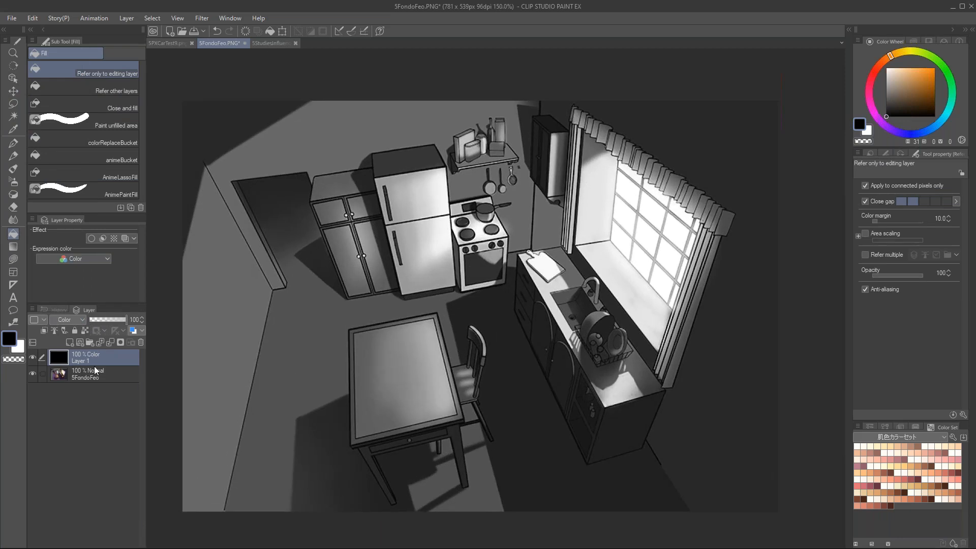
Step: In 5StudiesInfluence.png, replace the copied layer with a new black-filled layer set to the Color blending mode
drag(269, 44, 90, 346)
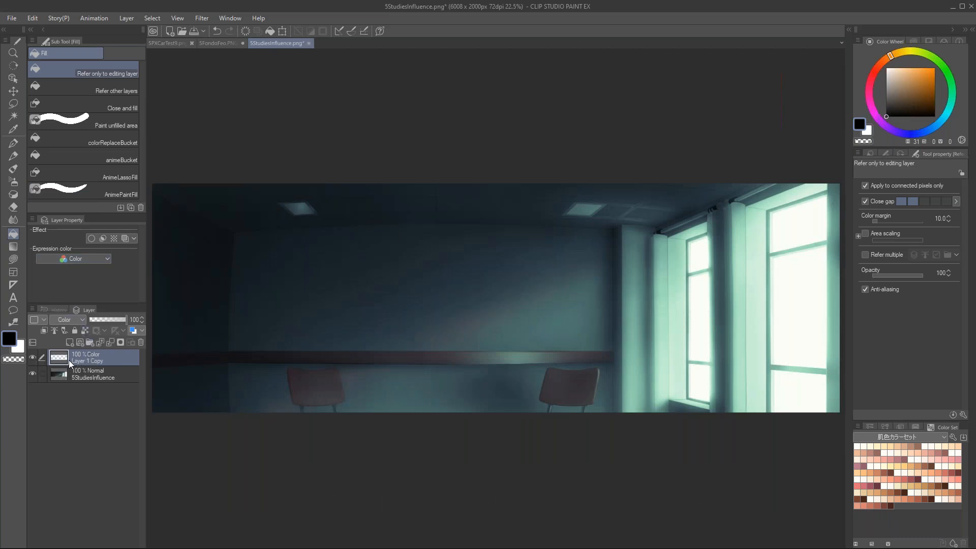
click(141, 342)
click(69, 342)
click(398, 288)
click(66, 320)
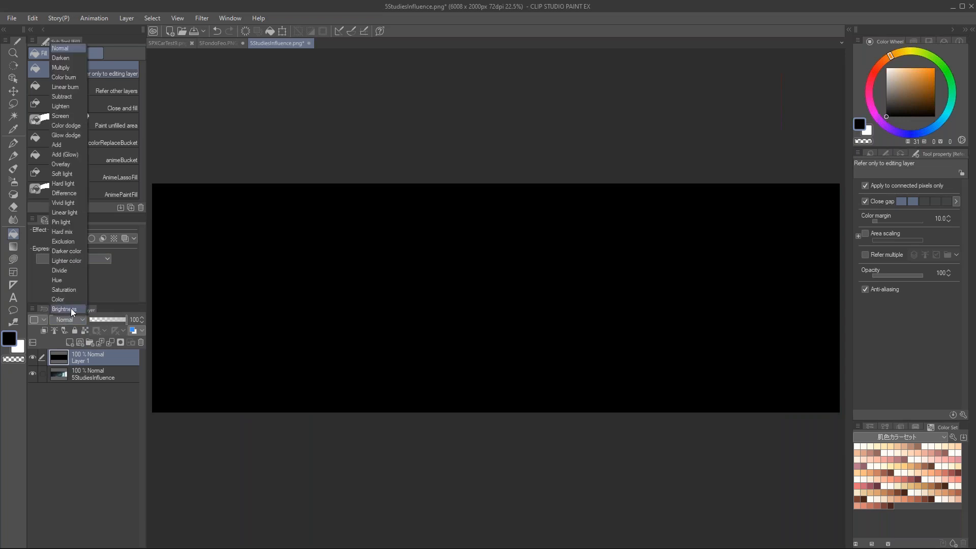
click(68, 298)
Step: Examine the grayscale values of the dark room, from the shadowed wall and chairs to the bright windows
drag(212, 274, 353, 305)
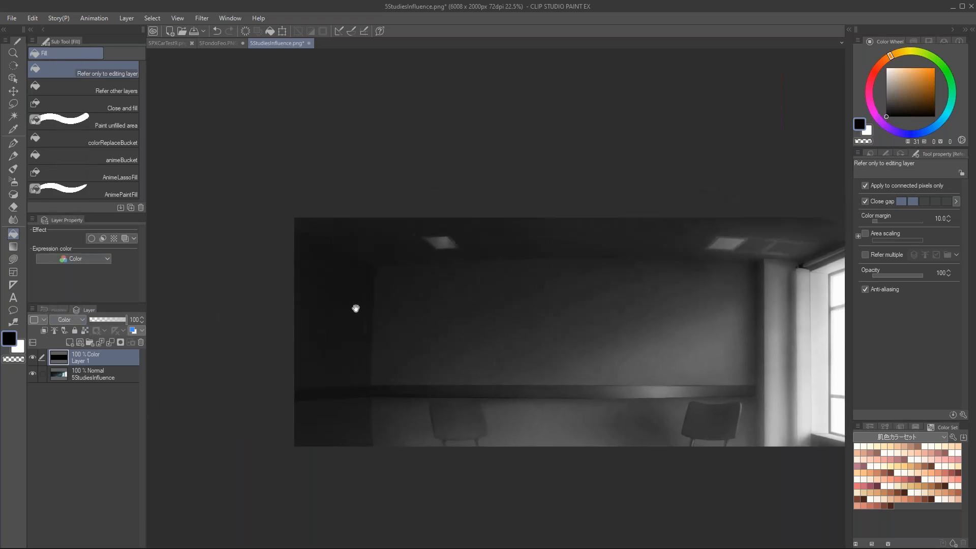
scroll(251, 218, up, 4)
drag(561, 395, 394, 297)
scroll(690, 282, down, 2)
drag(773, 342, 402, 310)
drag(833, 312, 419, 272)
scroll(607, 270, down, 4)
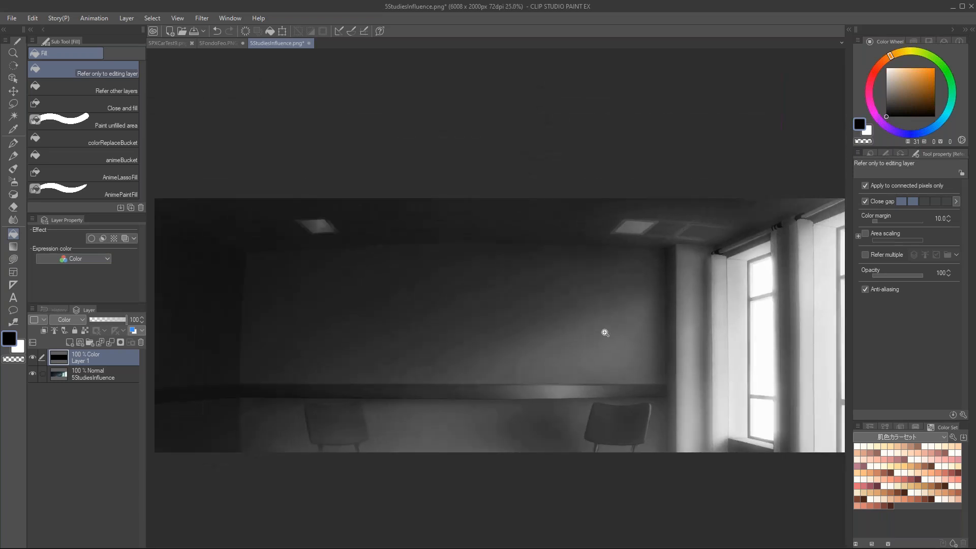
scroll(605, 332, down, 1)
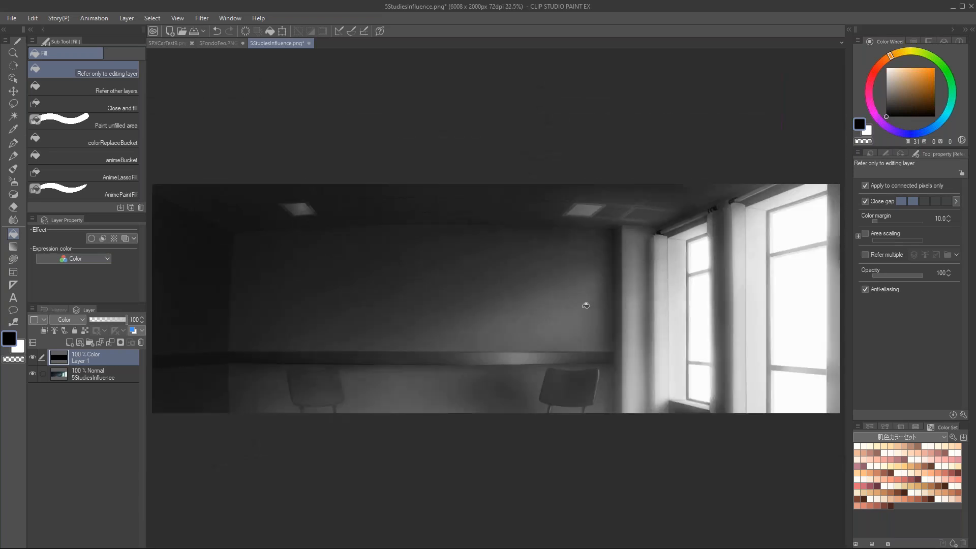
Step: Close 5StudiesInfluence.png and 5FondoFeo.PNG without saving, and close 5PXCarTest9.png
key(k)
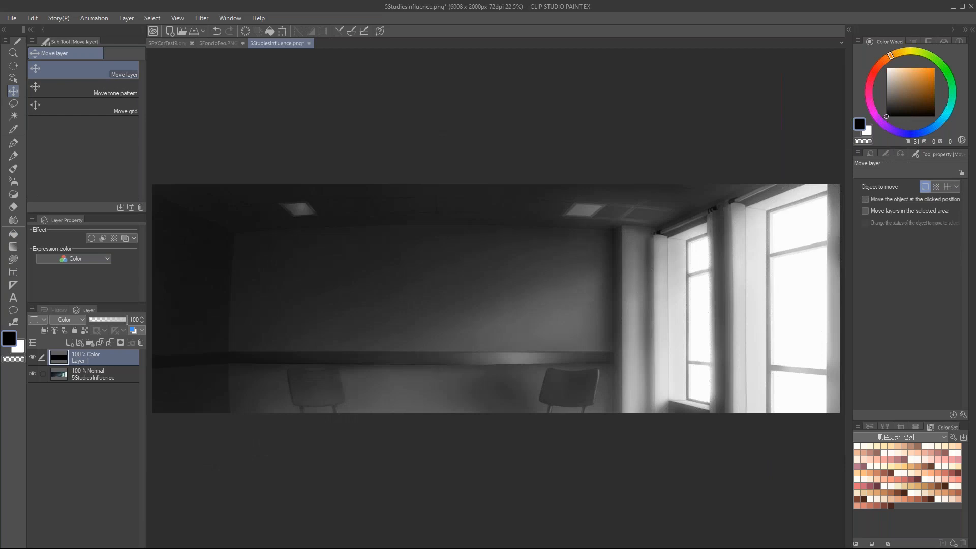
click(309, 43)
click(499, 209)
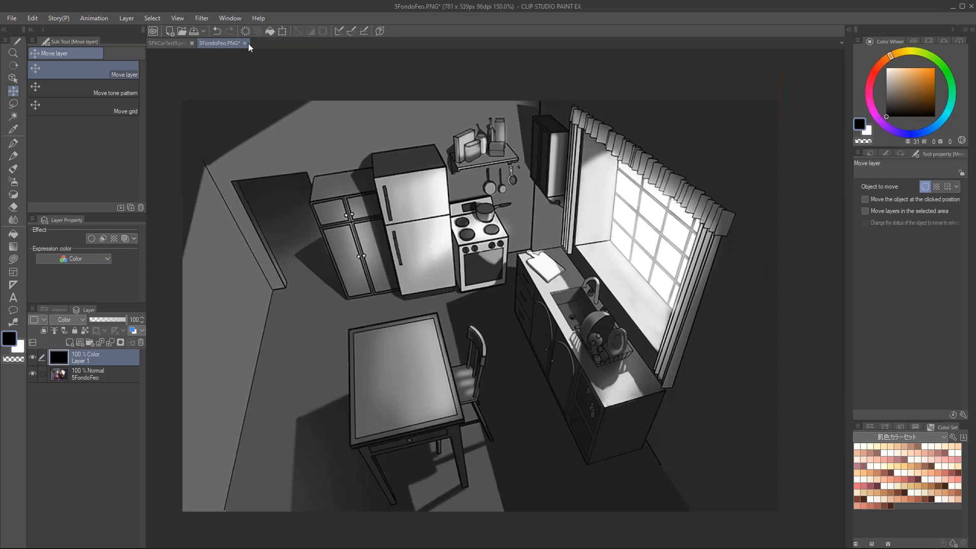
click(246, 44)
click(506, 208)
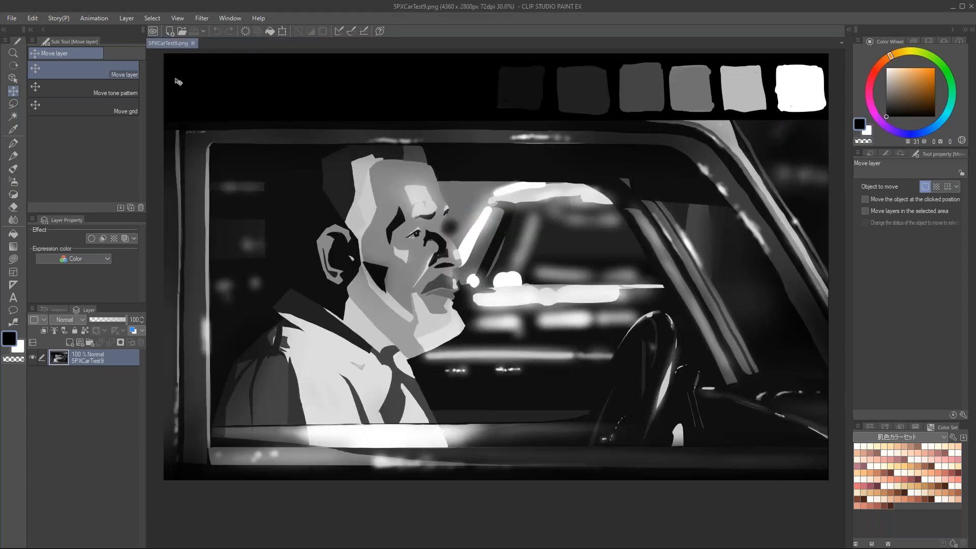
click(193, 43)
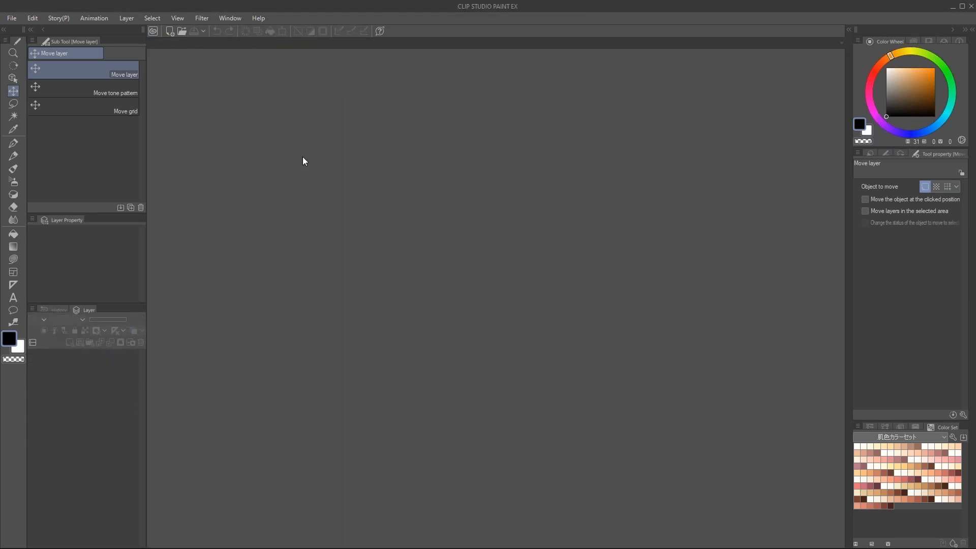
Step: Switch to the Photos viewer to view the grayscale kitchen in 6 KitchenElements.png and go to the previous image
key(ctrl+n)
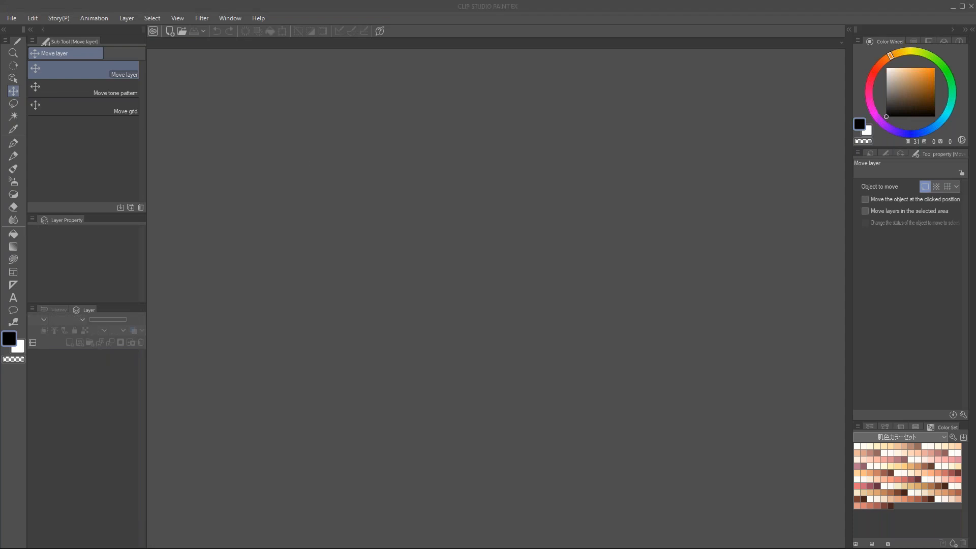
drag(3, 199, 347, 4)
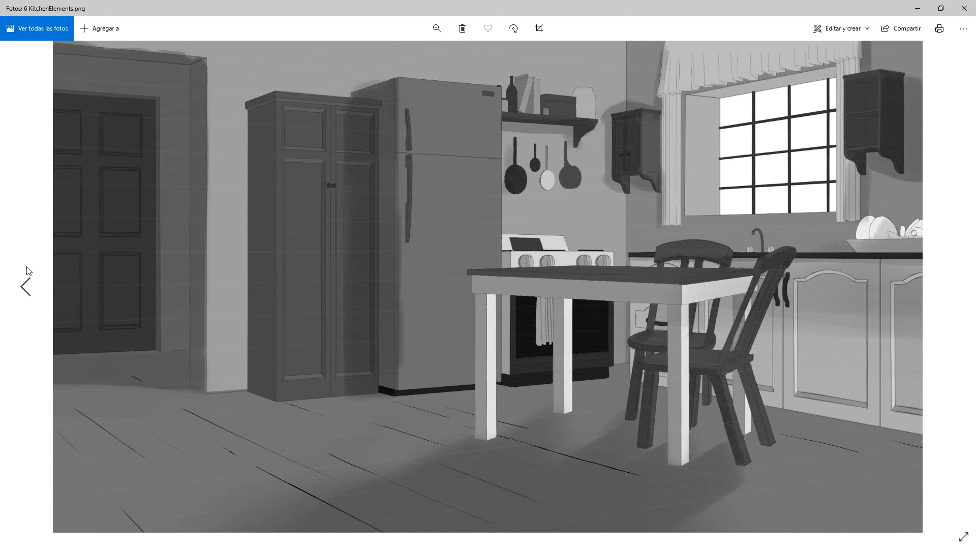
click(26, 282)
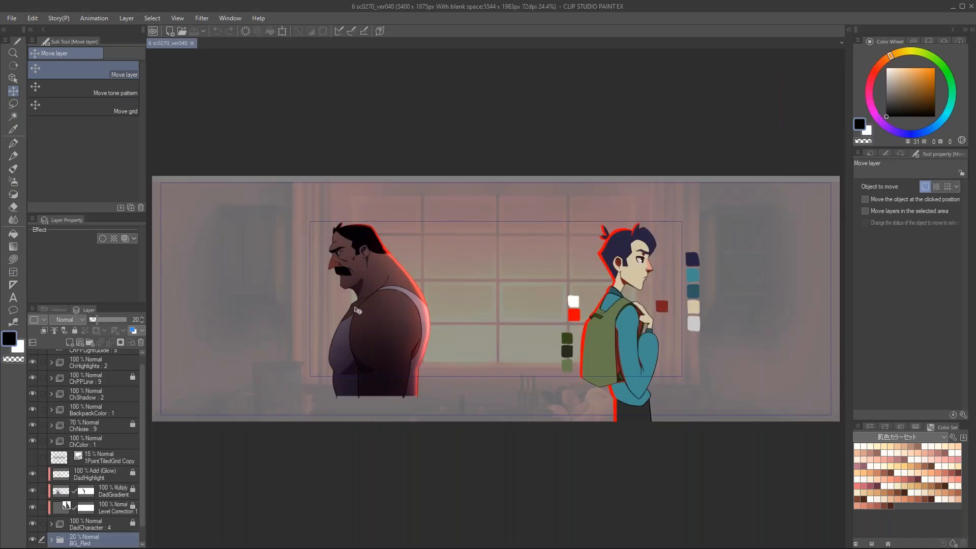
Step: In the 6 sc0270_ver040 scene, look through the layer stack and view the father and son up close
scroll(143, 393, up, 1)
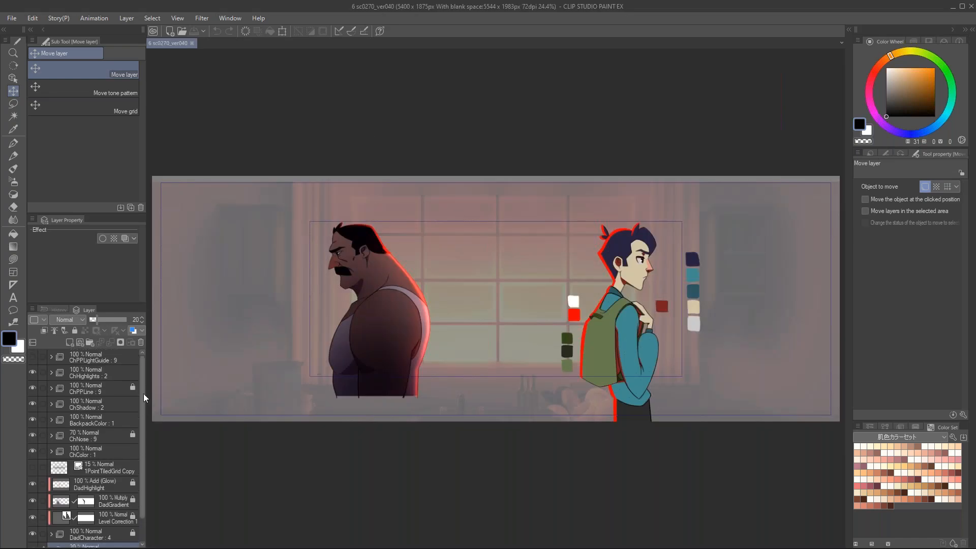
drag(144, 393, 138, 431)
drag(289, 339, 537, 316)
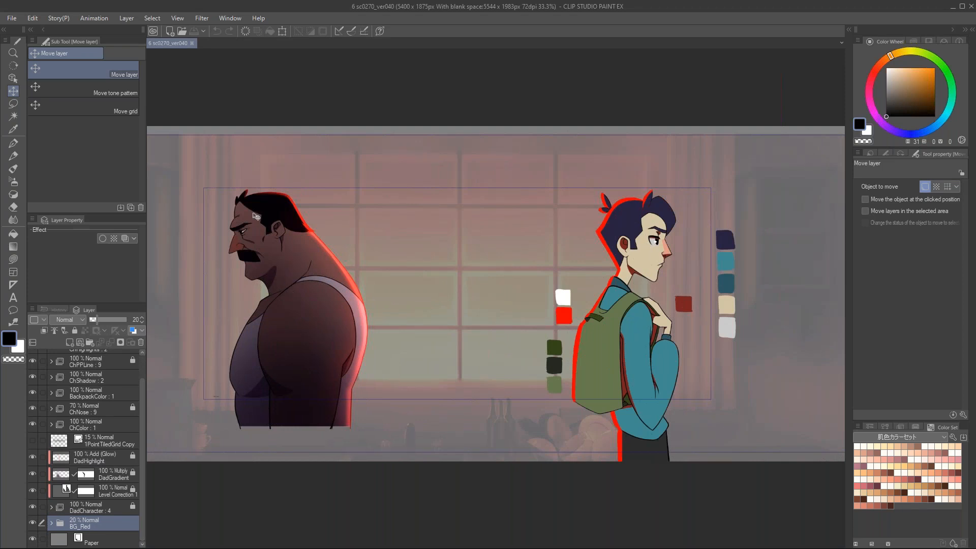
drag(423, 290, 452, 272)
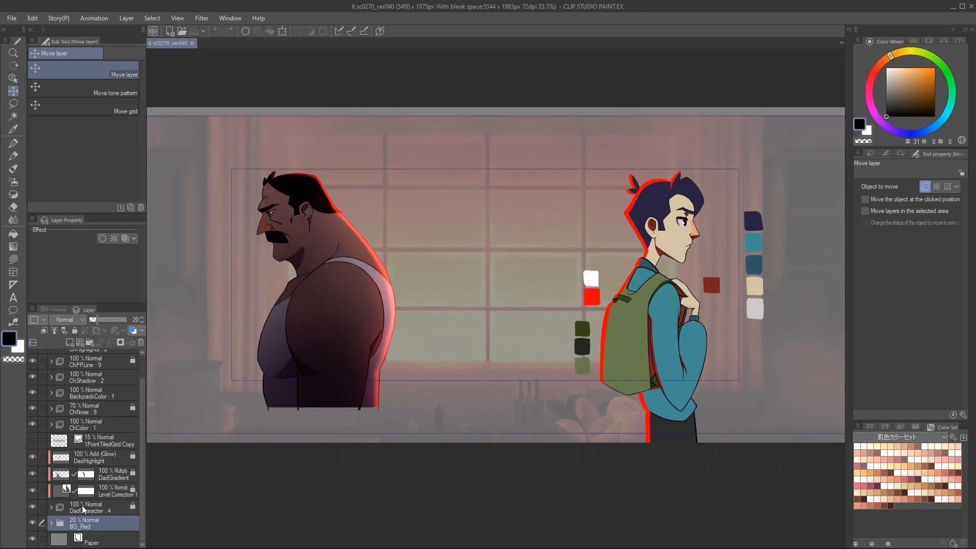
Step: Hide the son's ChHighlights, ChPPLine, ChShadow, BackpackColor, ChNose and ChColor layers
scroll(63, 471, up, 1)
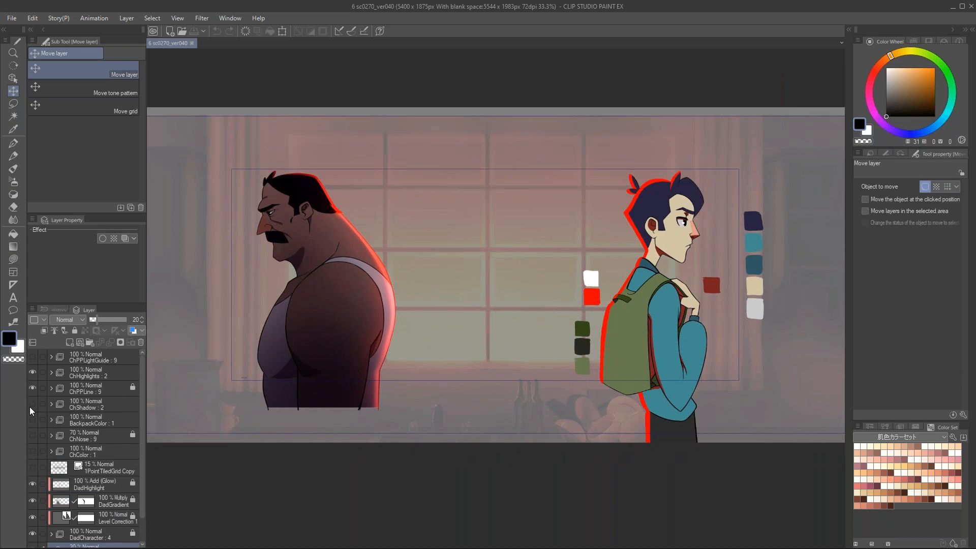
drag(30, 379, 33, 372)
scroll(74, 422, down, 1)
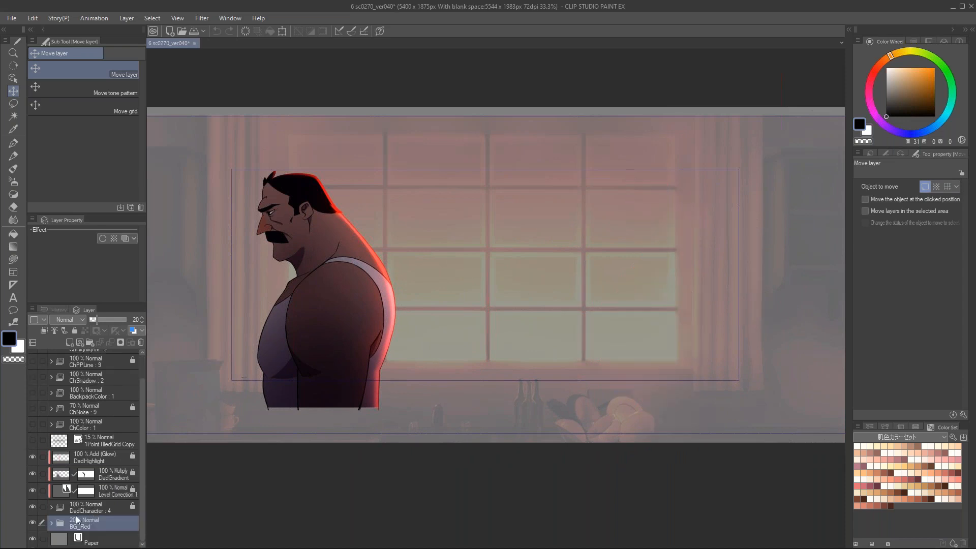
Step: Expand the BG_Red folder and set its opacity to 100%
click(52, 523)
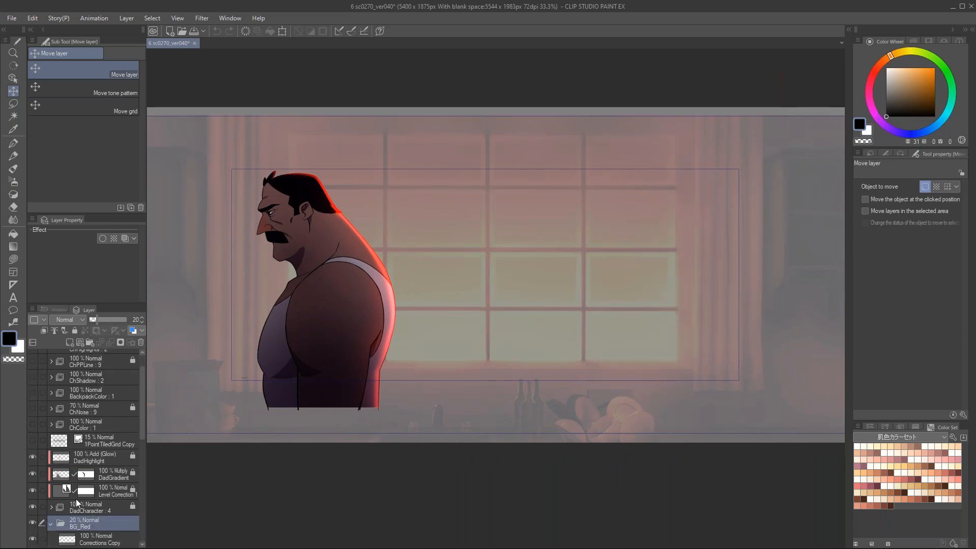
scroll(126, 349, down, 3)
drag(120, 322, 152, 319)
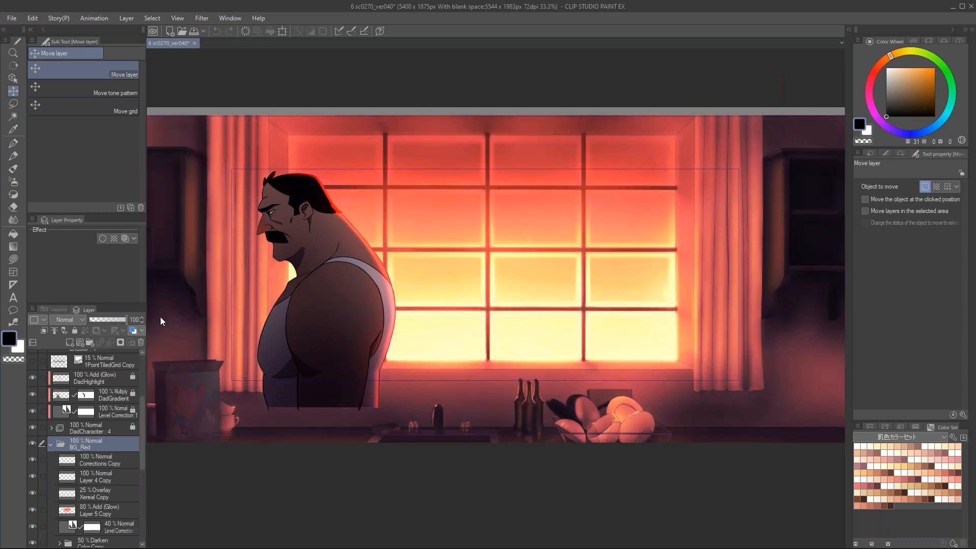
Step: Hide the three red gradient map layers in BG_Red and view the window background without them
scroll(90, 474, down, 5)
scroll(98, 456, down, 2)
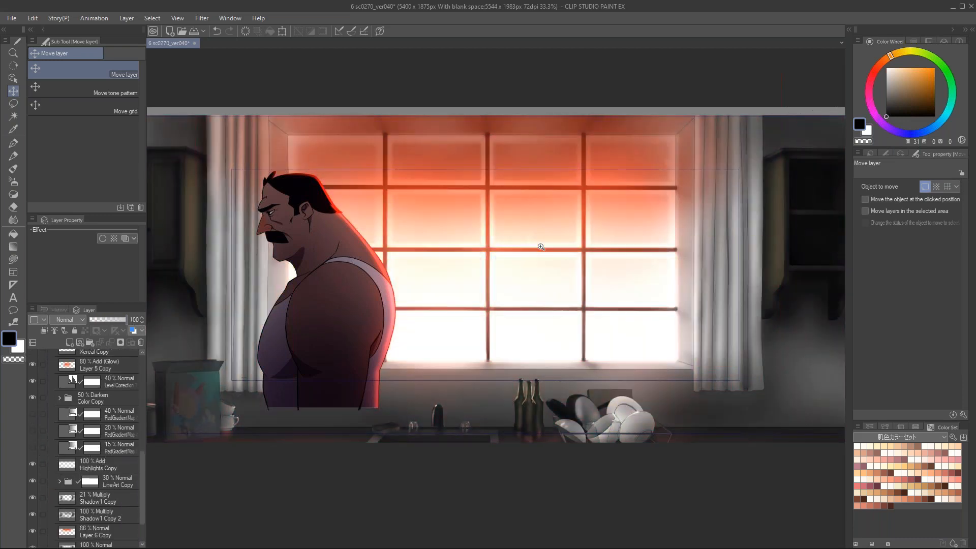
drag(492, 155, 528, 202)
drag(523, 247, 510, 247)
click(32, 365)
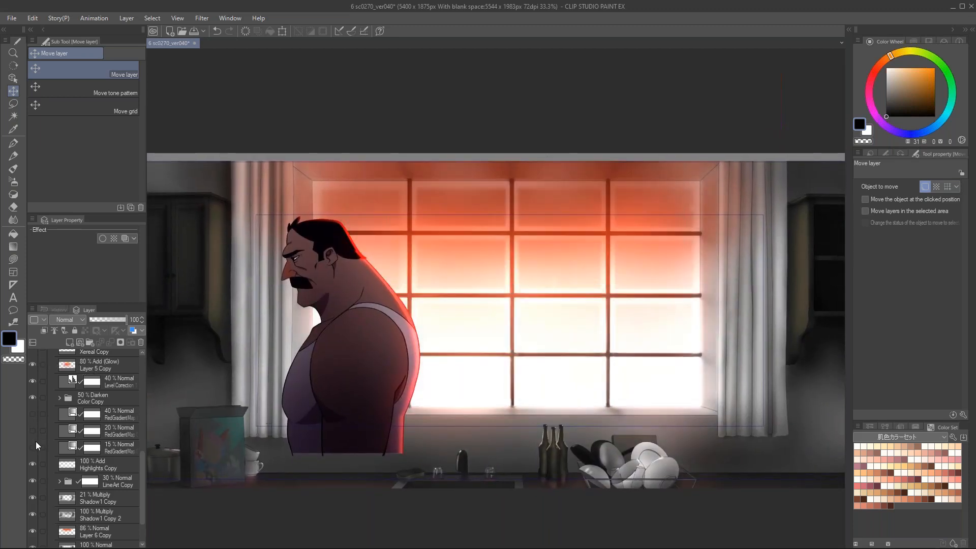
Step: Show the red gradient map layers again and view the gradient settings of the 40% one, leaving them unchanged
click(32, 413)
double_click(67, 419)
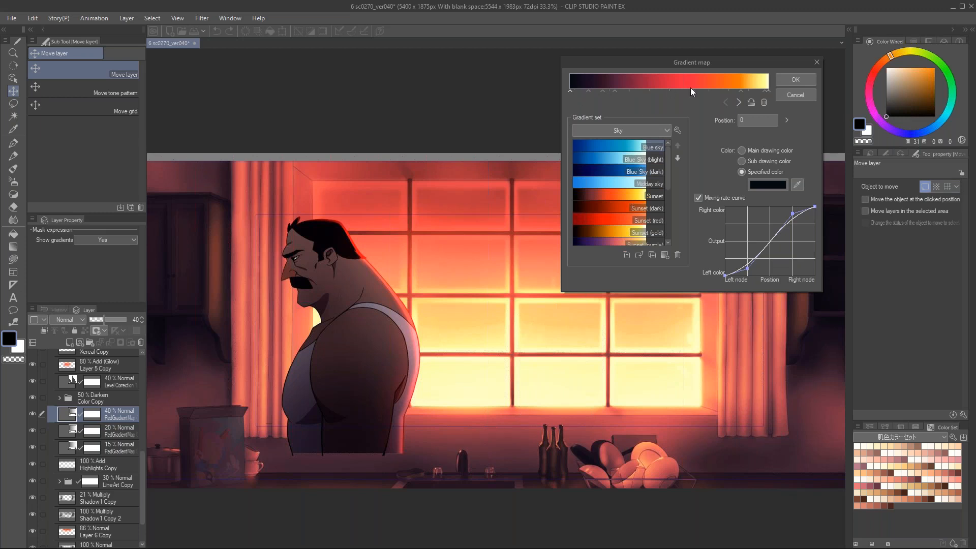
click(794, 95)
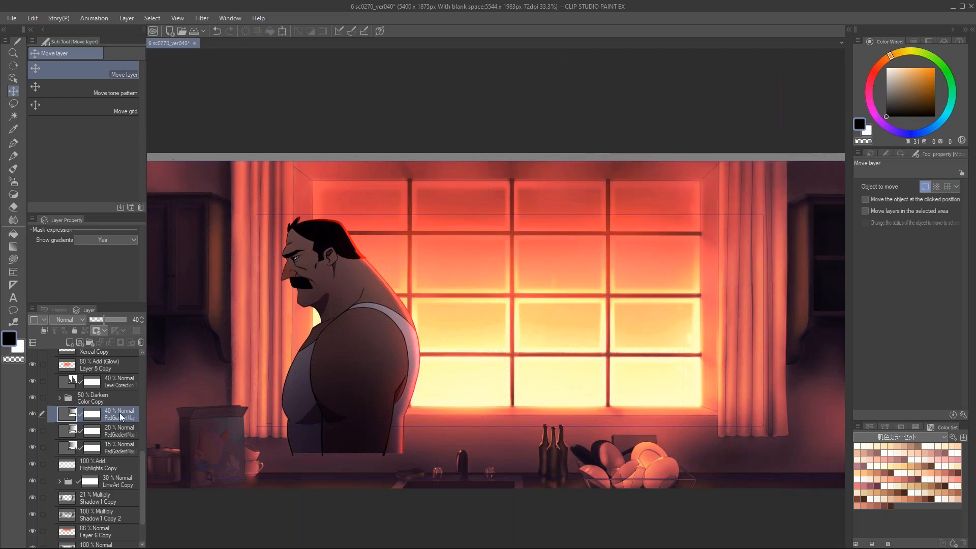
Step: Toggle the red gradient map layers off and on to compare the background with and without them
click(32, 413)
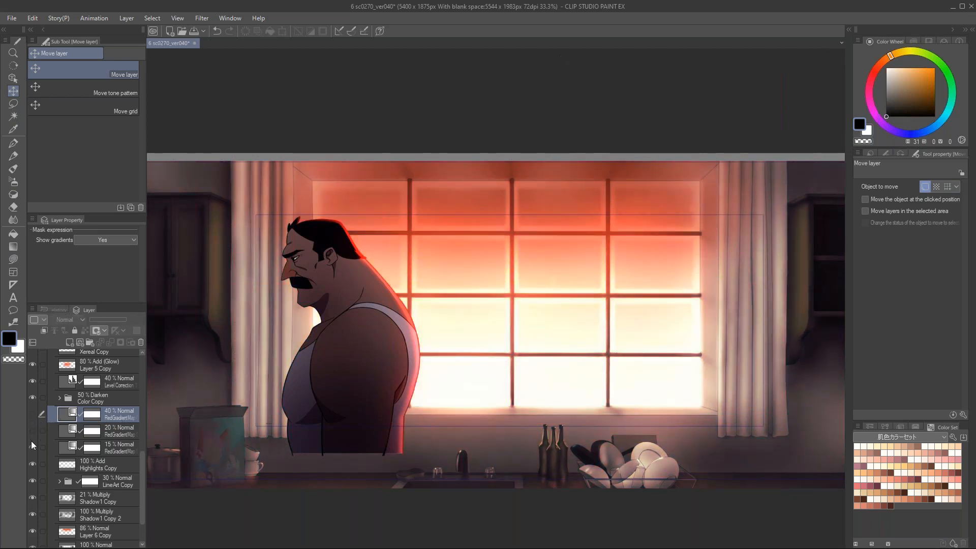
click(32, 413)
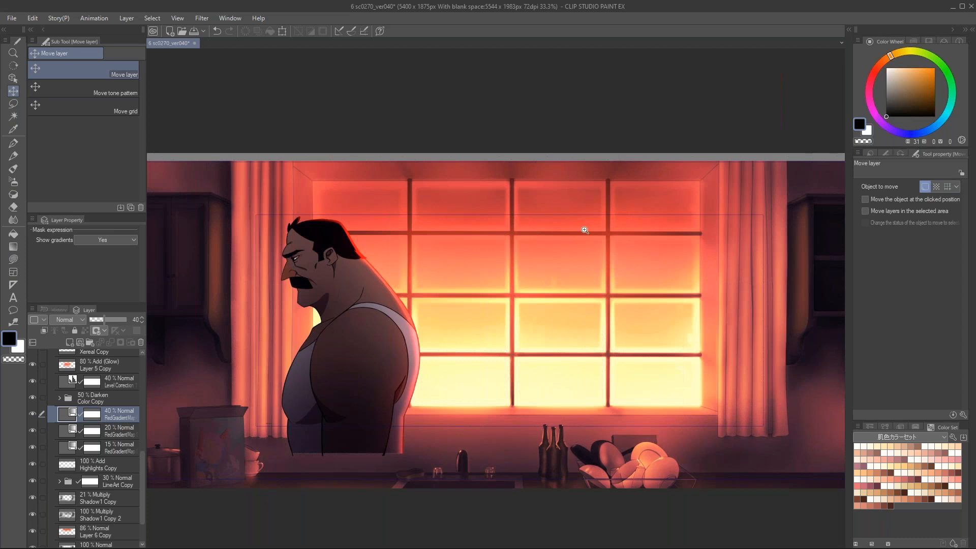
Step: Open the 6 sc0630_ver030 scene and view the father and son in front of the blue window up close
drag(604, 231, 565, 242)
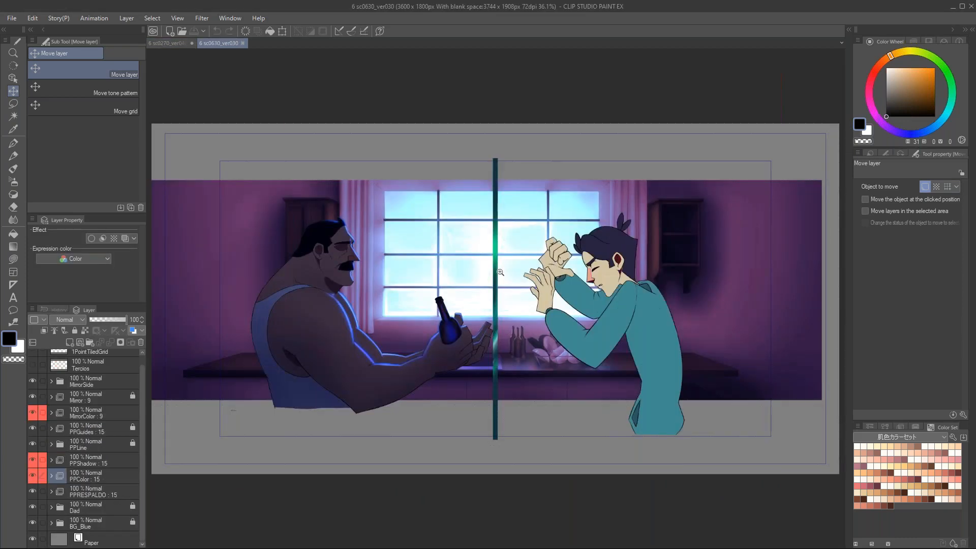
key(ctrl+plus)
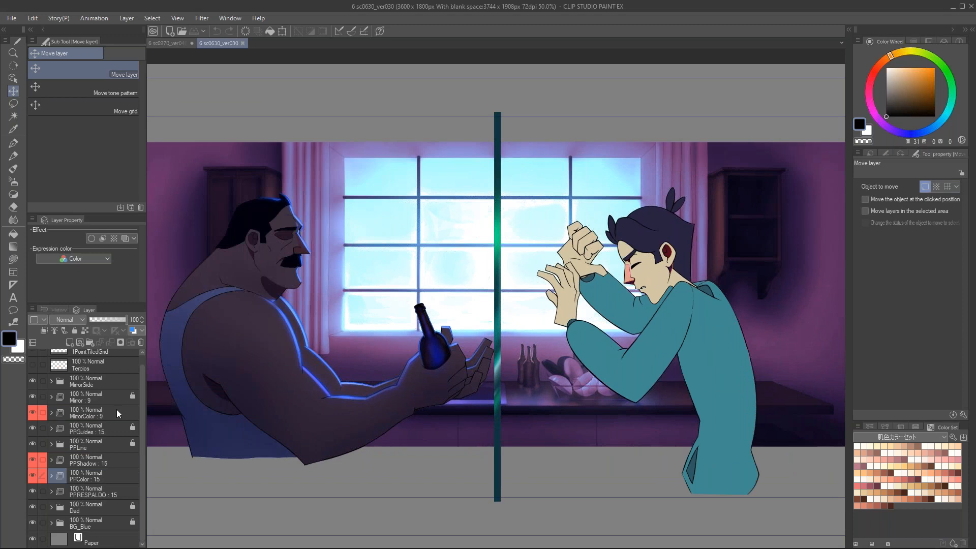
Step: Hide the mirror, guide, son and Dad layers so that only the BG_Blue background shows, and view the window up close
drag(142, 387, 142, 376)
scroll(40, 401, down, 1)
click(32, 454)
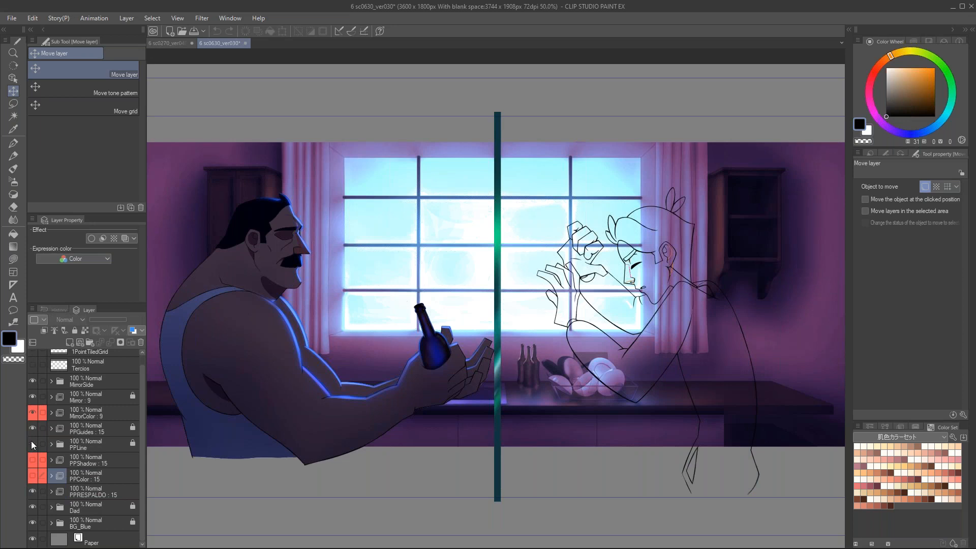
click(32, 441)
click(31, 386)
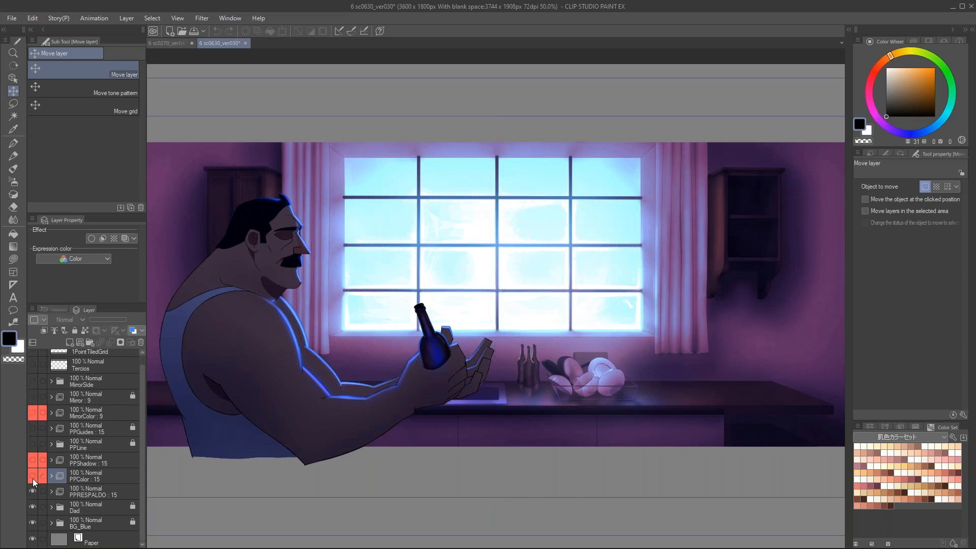
click(33, 491)
click(30, 507)
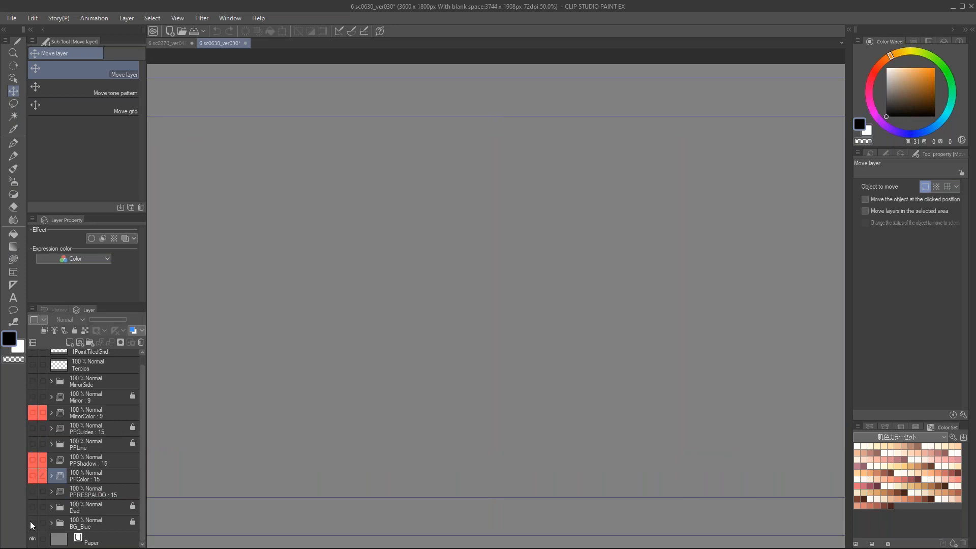
click(30, 522)
scroll(473, 320, up, 1)
drag(472, 320, 527, 323)
scroll(588, 333, down, 1)
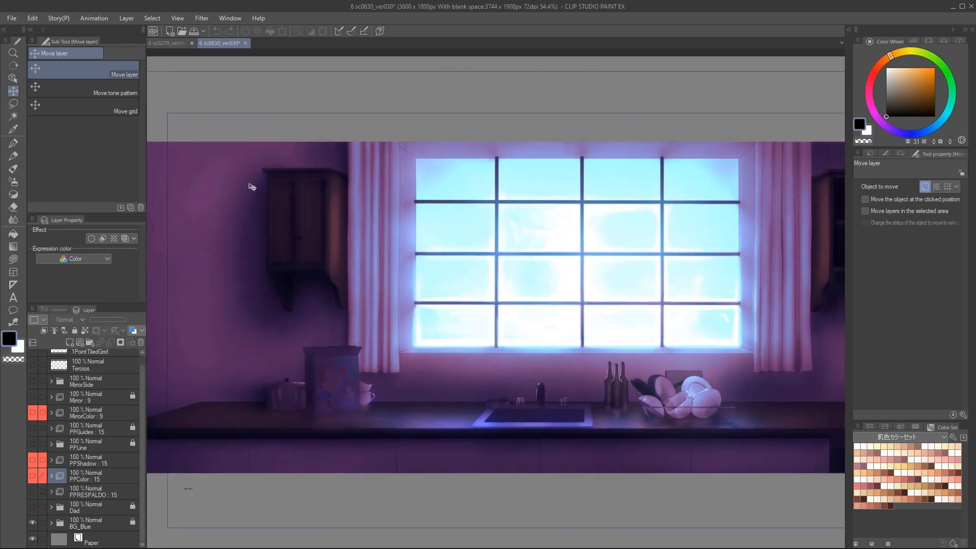
Step: Alternate between the 6 sc0270_ver040 and 6 sc0630_ver030 scenes to compare the red and blue versions of the window background
click(172, 44)
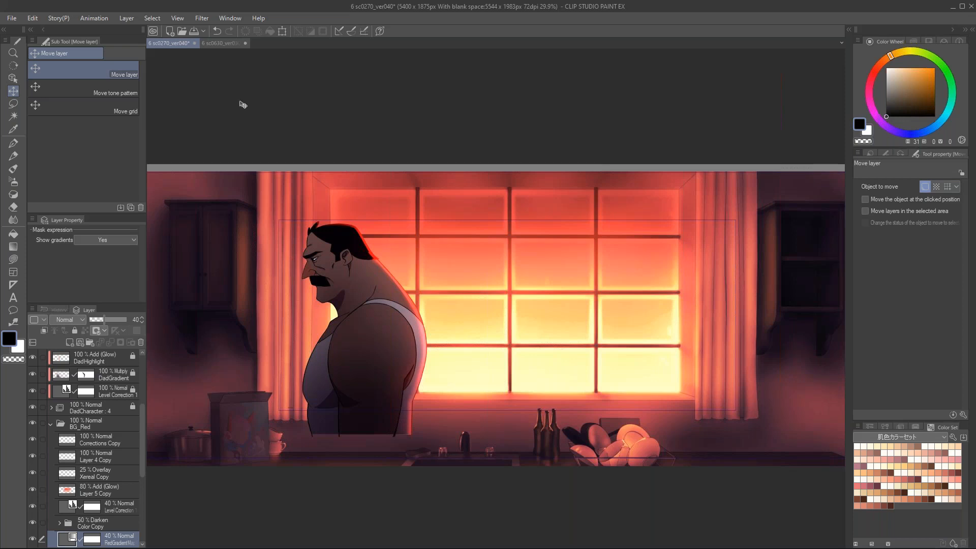
click(217, 43)
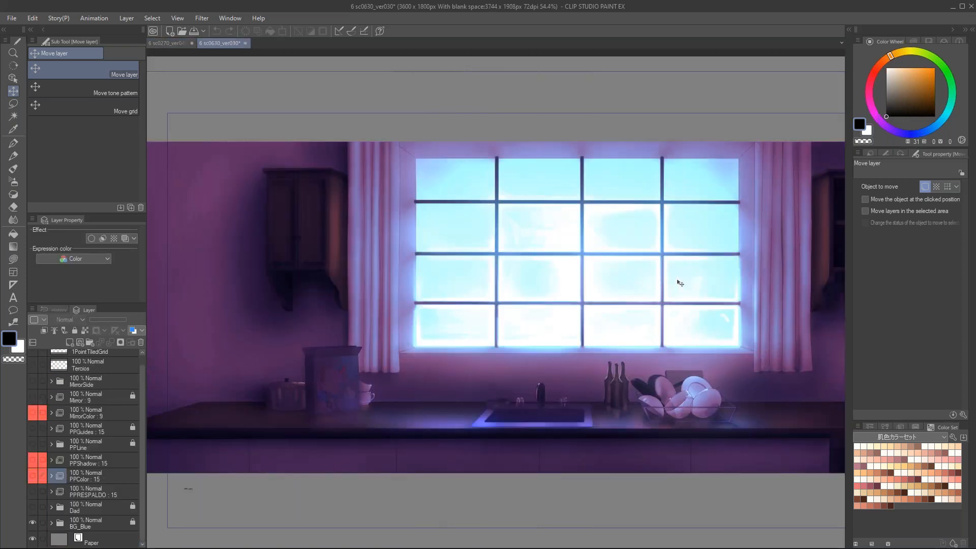
scroll(677, 280, down, 1)
drag(677, 280, 626, 283)
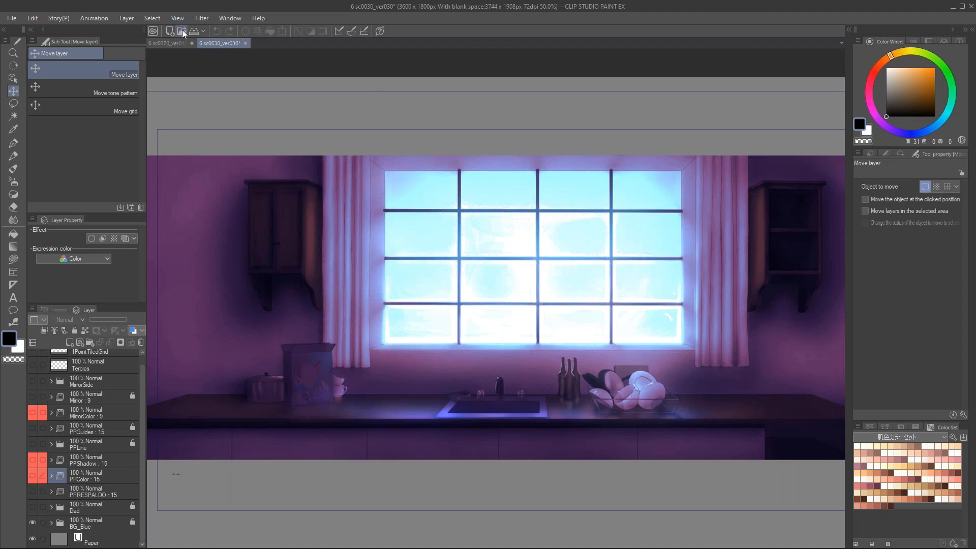
click(170, 42)
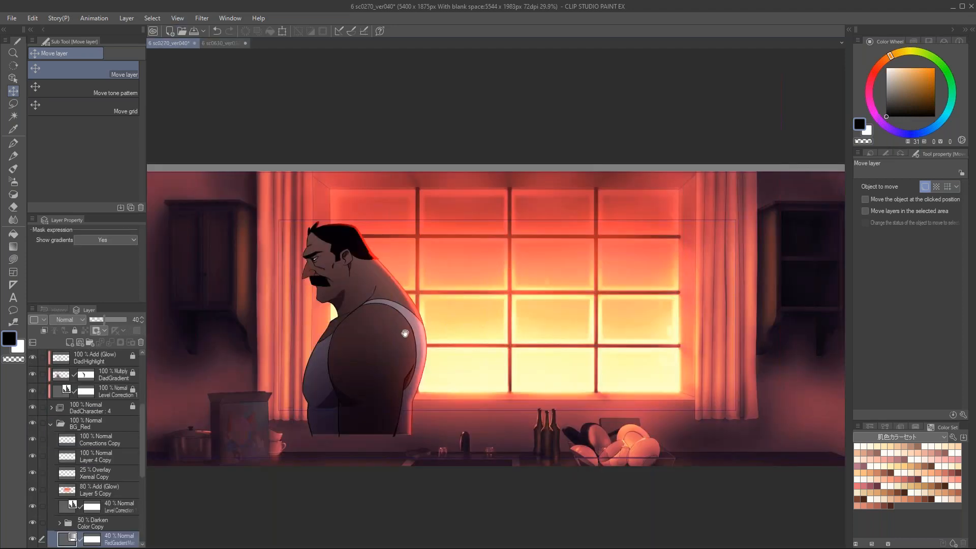
scroll(454, 247, up, 1)
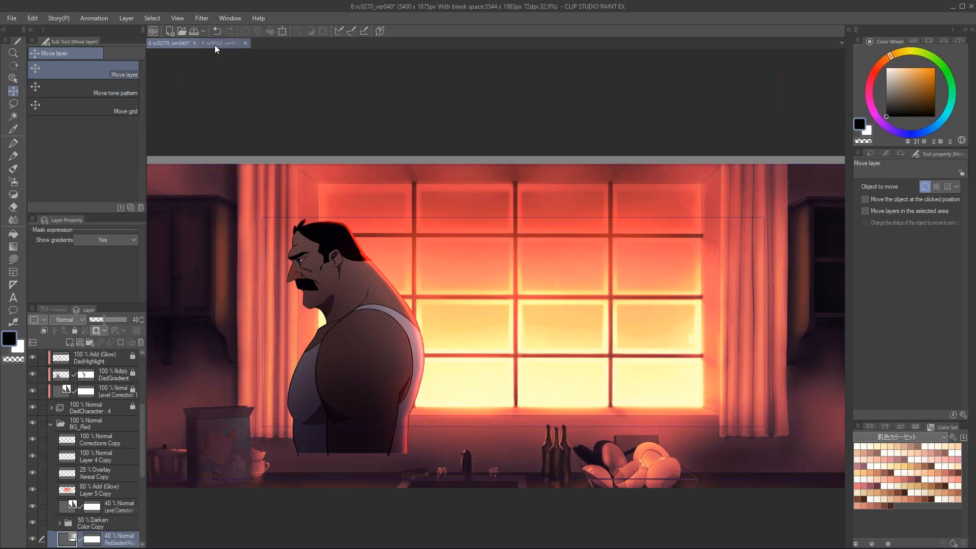
Step: Close both open window scenes, discarding their changes
click(195, 43)
click(500, 208)
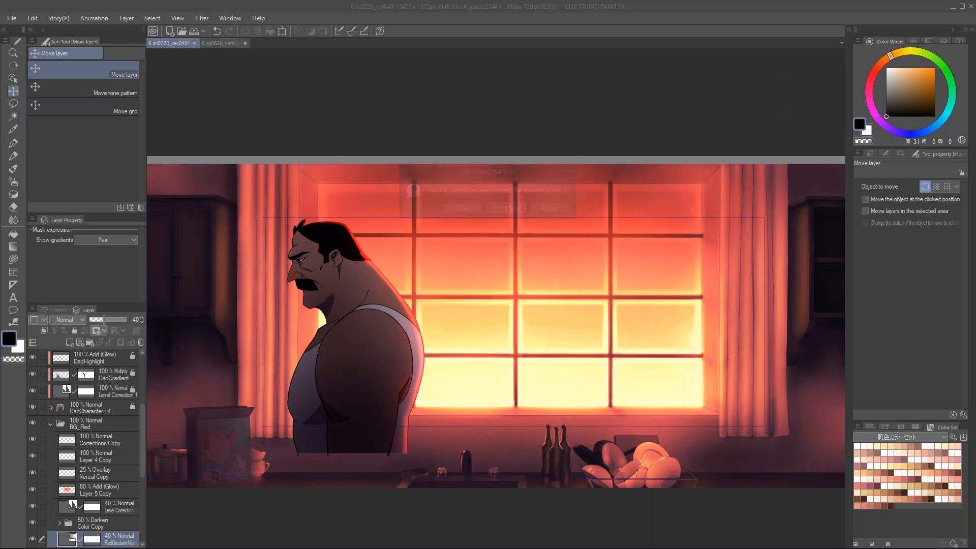
click(194, 44)
click(501, 209)
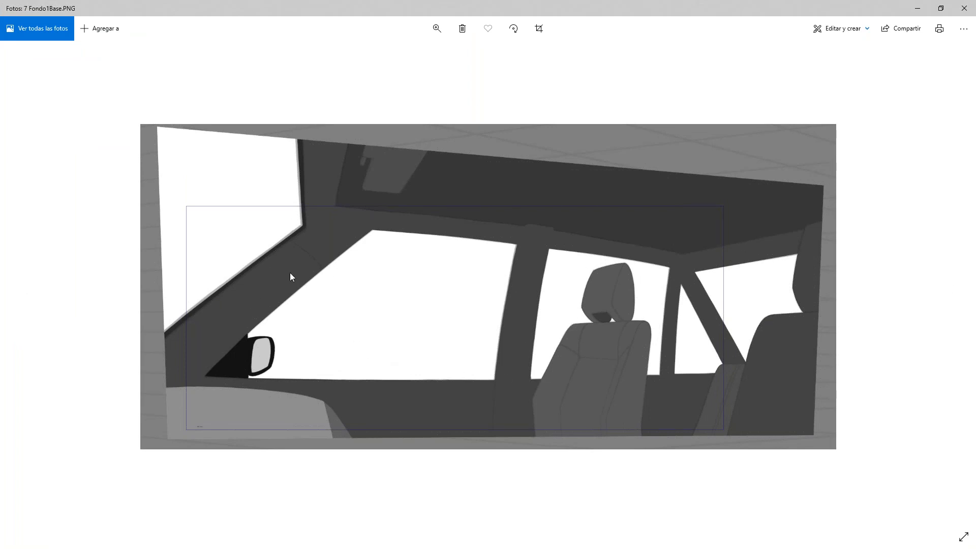
Step: In Photos, compare the grayscale car interior stages from 7 Fondo1Base through the highlight and shadow versions to 7 Fondo4Values
click(950, 286)
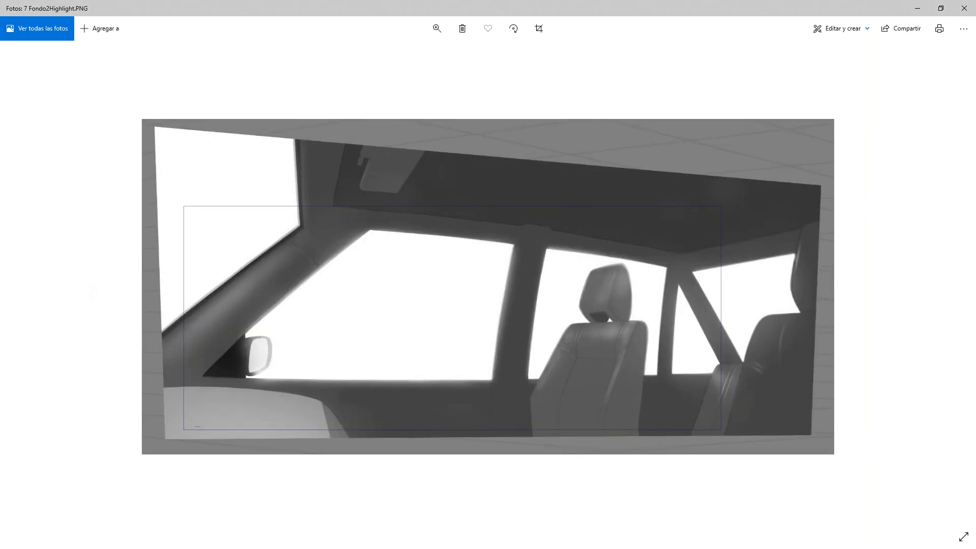
click(26, 285)
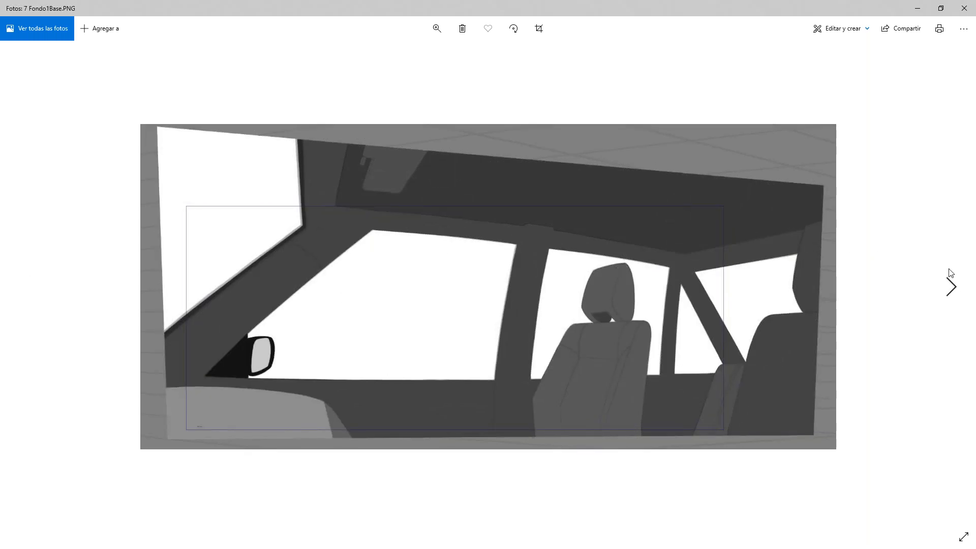
click(950, 278)
click(955, 289)
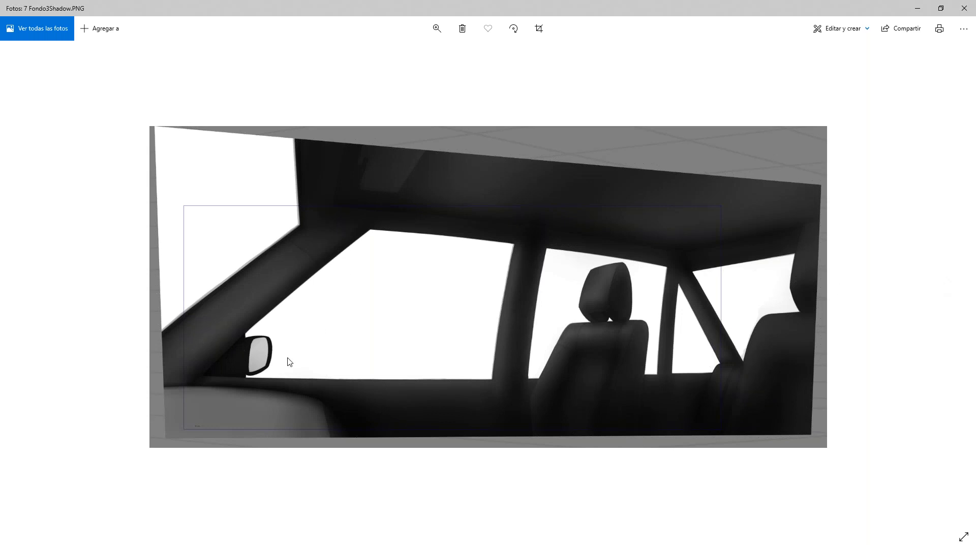
click(957, 273)
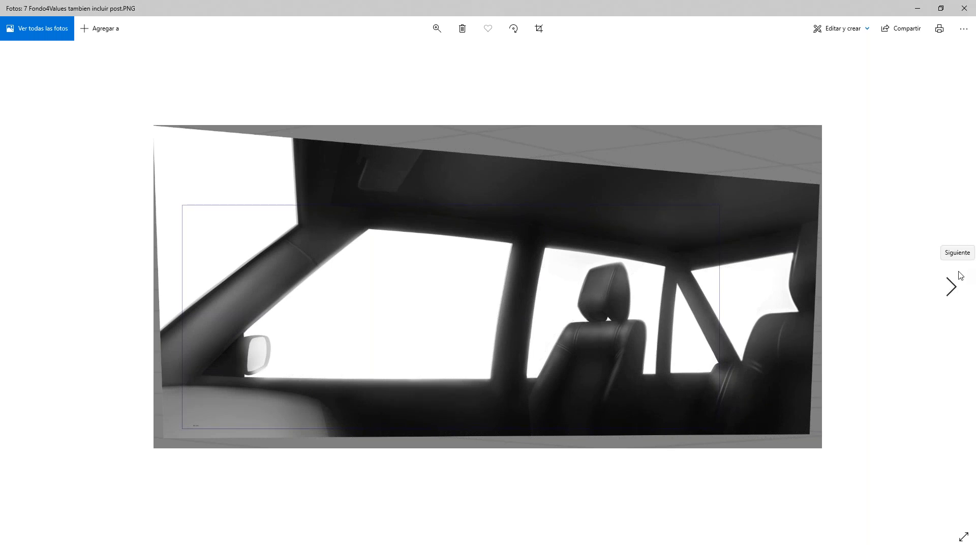
Step: View the colored final car interior, 7 Fondo5Final, and examine the seats and window frames up close
click(952, 281)
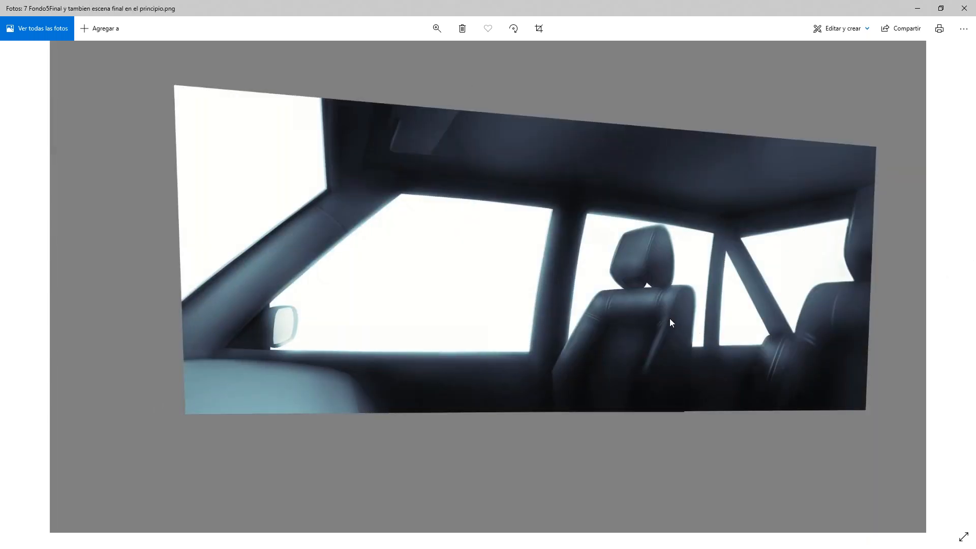
double_click(656, 296)
drag(635, 322, 704, 317)
drag(498, 297, 663, 289)
double_click(573, 246)
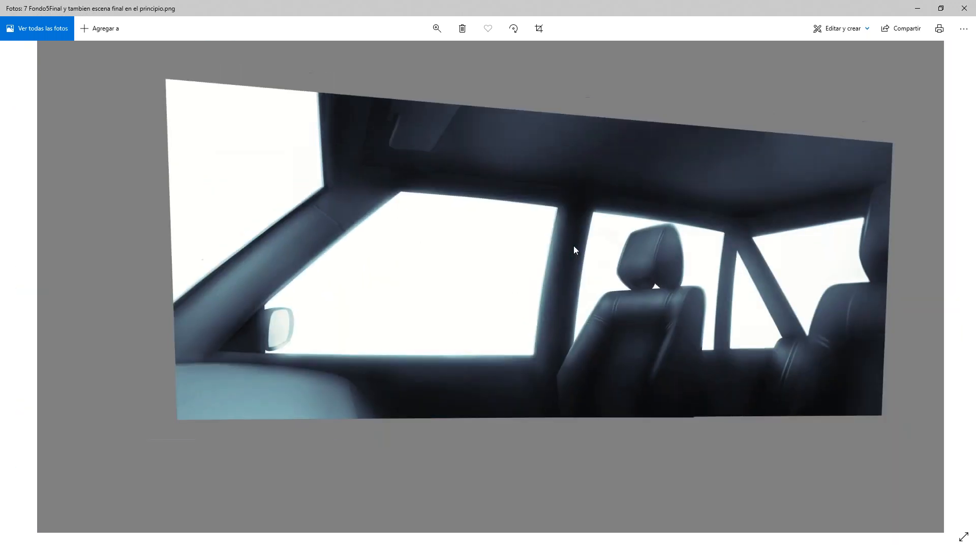
Step: Open the 7 xsc0140_ver020 scene in Clip Studio Paint and view the son sitting in the car
drag(819, 2, 0, 72)
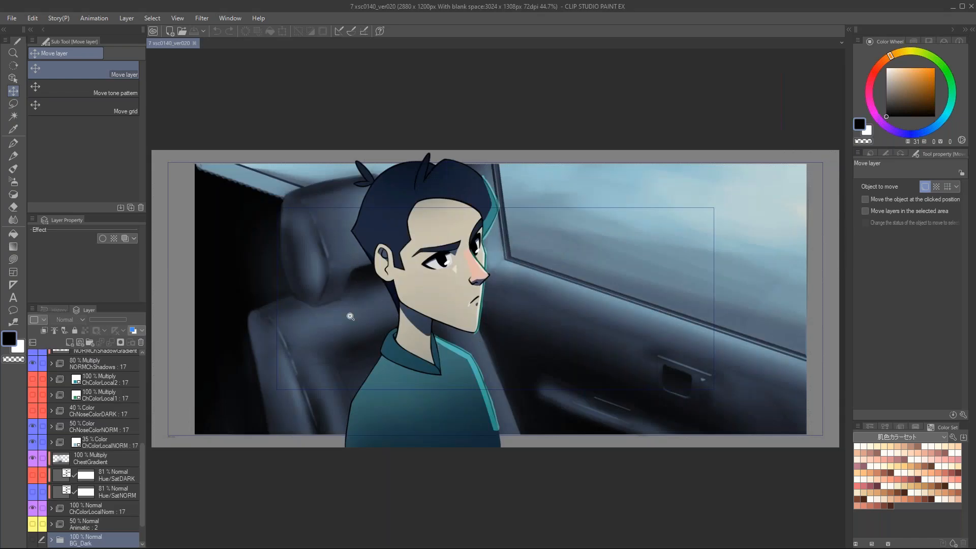
drag(350, 316, 344, 281)
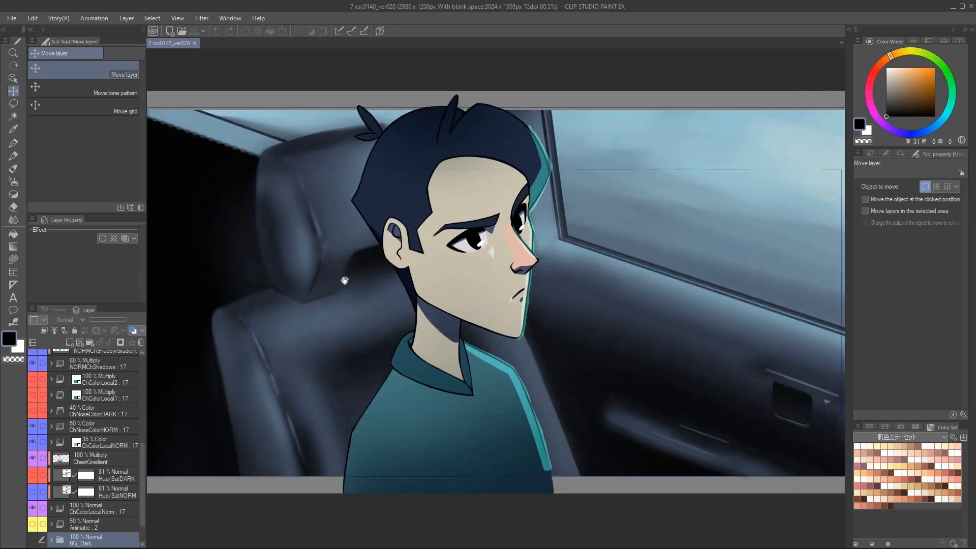
drag(490, 270, 467, 281)
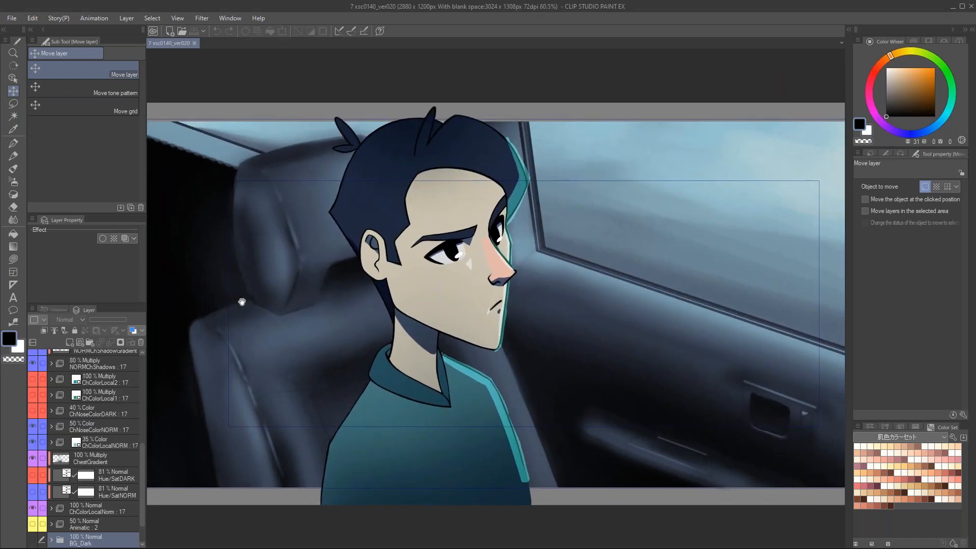
Step: Display the animation timeline, reduce its height and bring its first frames and the topmost layers into view
click(228, 18)
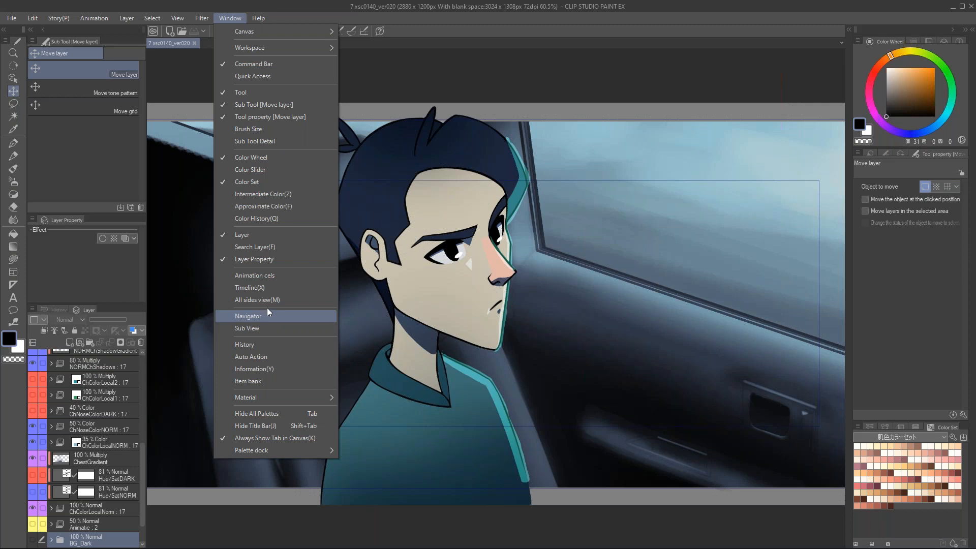
click(273, 287)
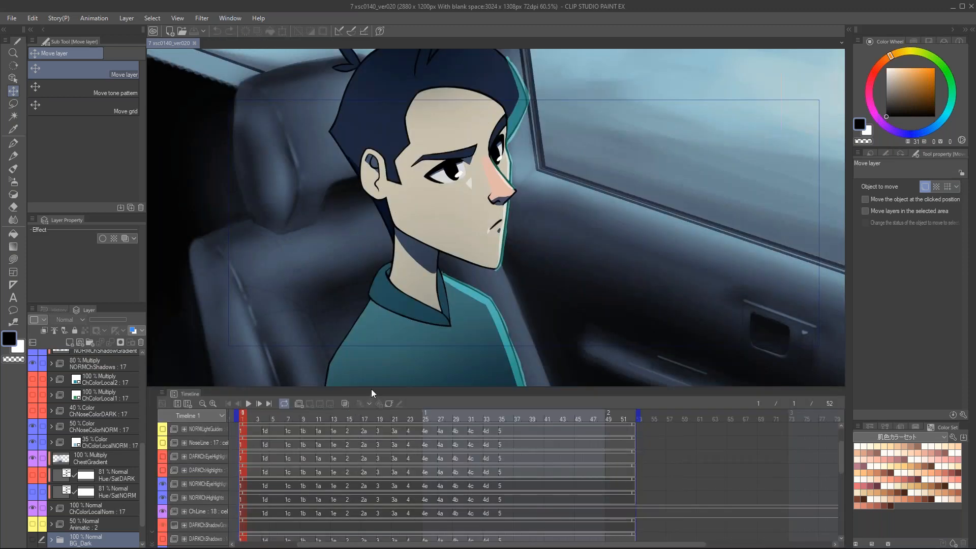
drag(375, 413, 375, 450)
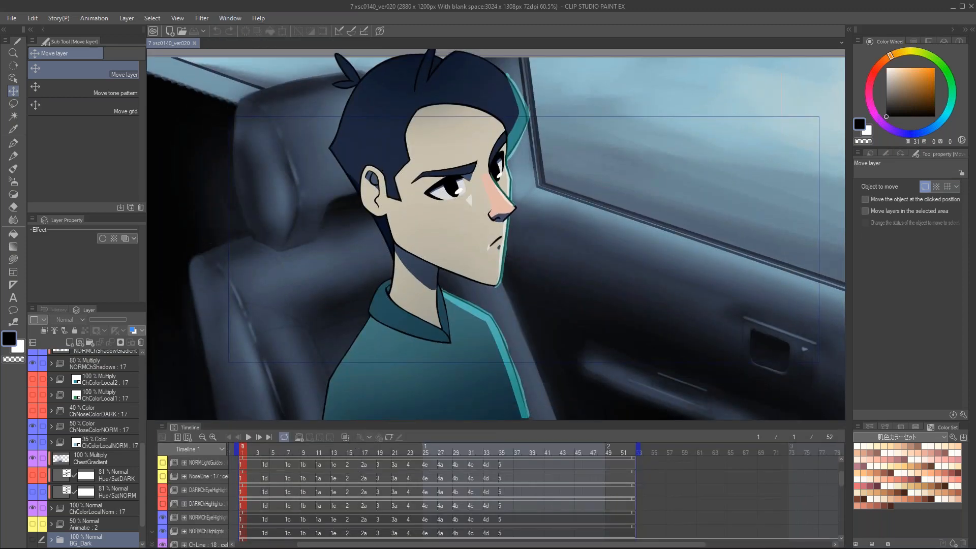
click(258, 456)
drag(275, 460, 140, 358)
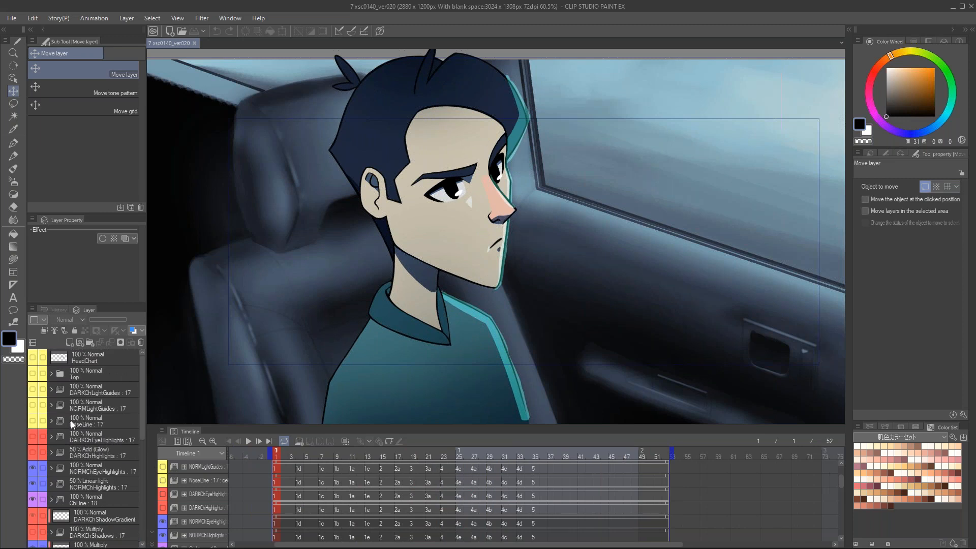
Step: Show the DARKChLightGuides, NORMLightGuides and NoseLine layers to view the son's light guides, and hide them again
drag(33, 447, 33, 389)
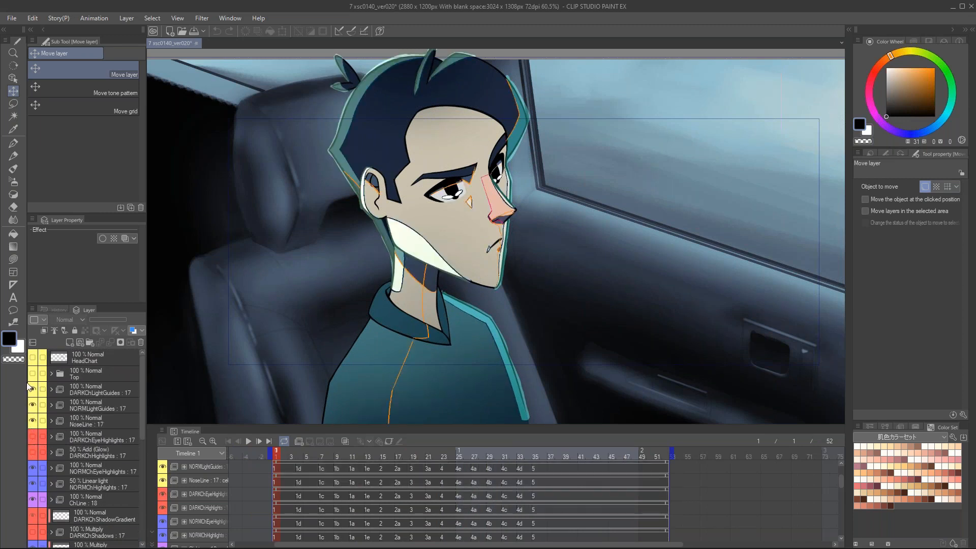
drag(33, 397, 32, 431)
scroll(32, 432, down, 5)
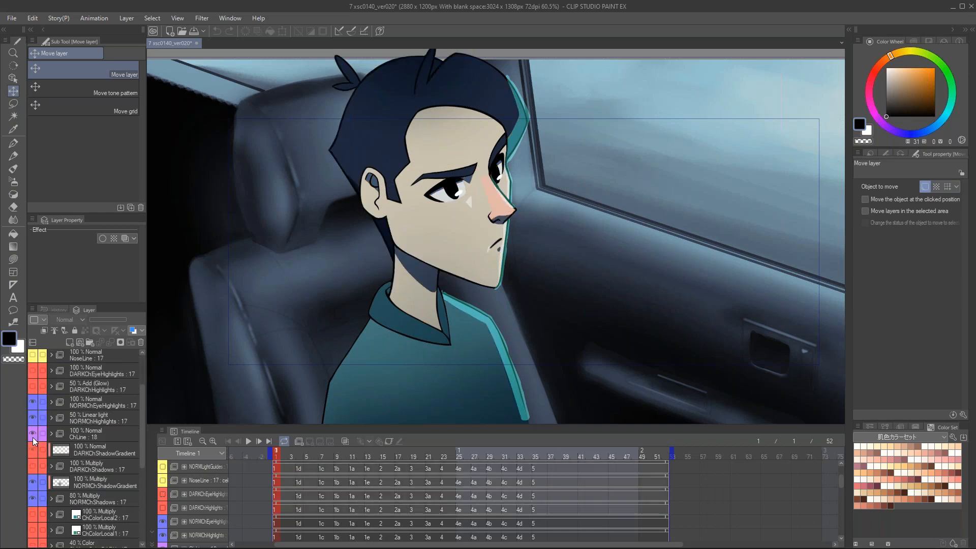
Step: Hide all of the son's color, shadow, highlight and line layers so that only the car background remains
scroll(32, 455, down, 3)
drag(32, 476, 32, 508)
scroll(32, 507, down, 1)
scroll(69, 469, down, 1)
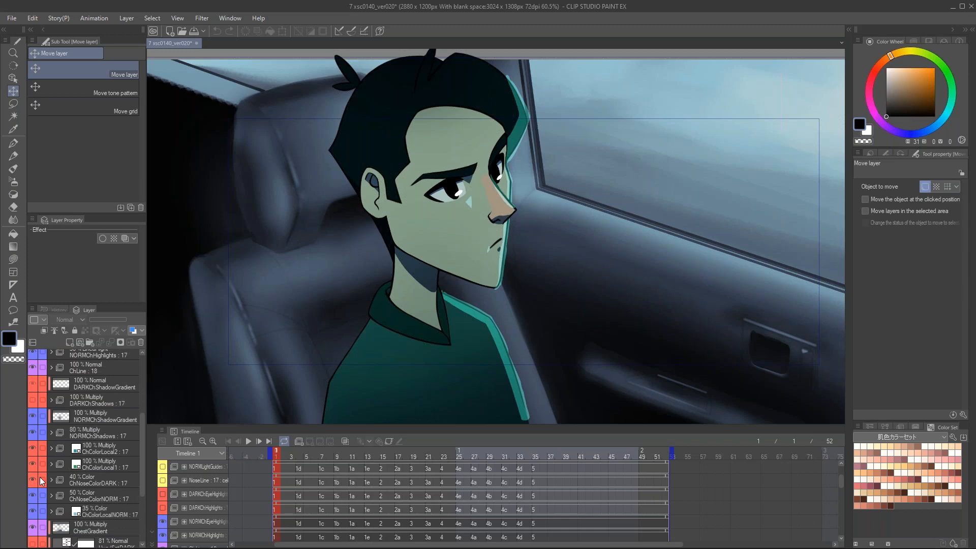
drag(33, 417, 31, 530)
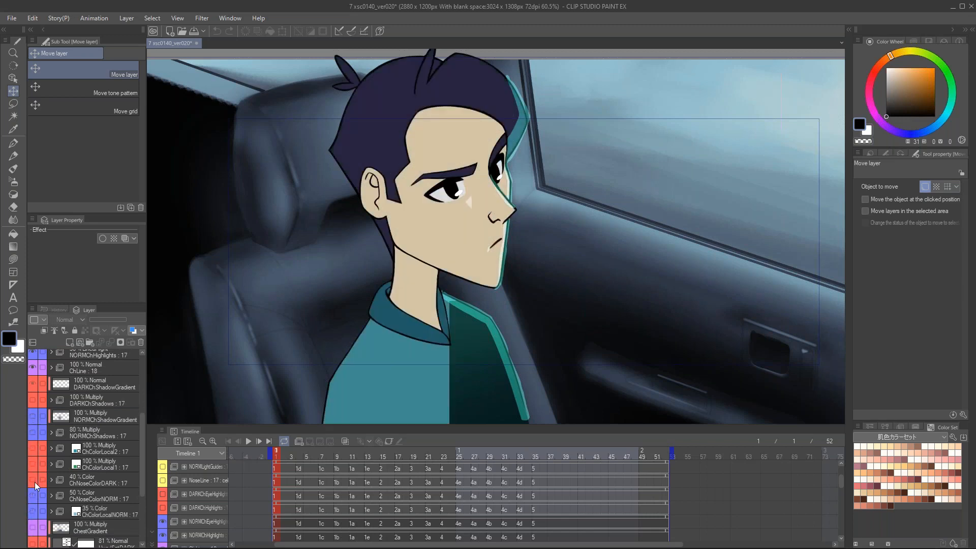
scroll(34, 482, down, 2)
click(34, 496)
scroll(51, 443, up, 4)
drag(32, 402, 34, 422)
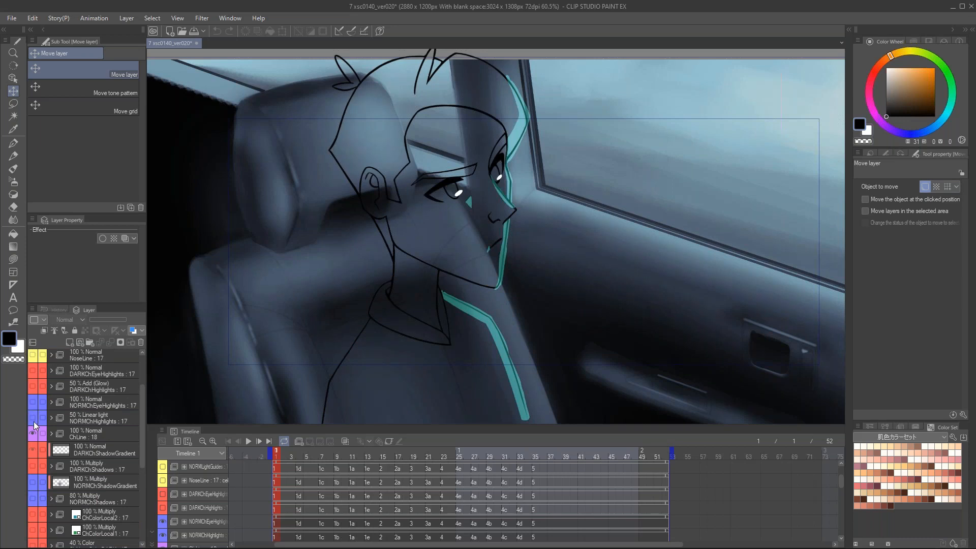
click(41, 433)
scroll(51, 437, down, 1)
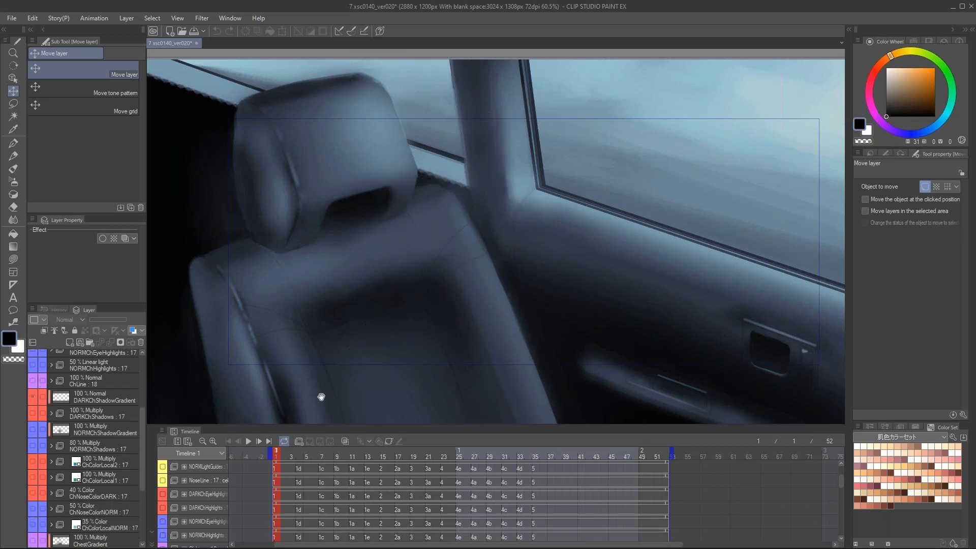
Step: Make the BG_Dark folder visible over BG_Neutral and view the dark version of the car interior
drag(139, 440, 139, 494)
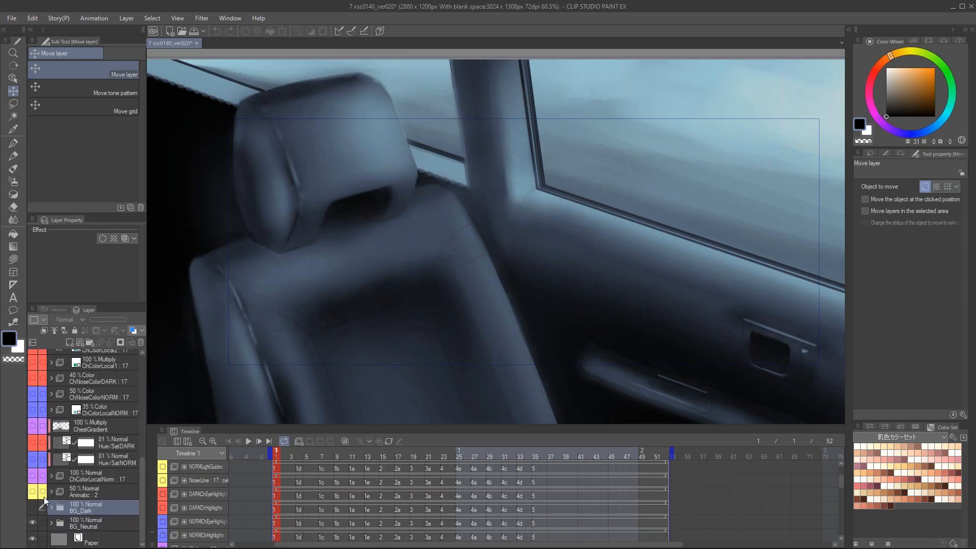
click(33, 507)
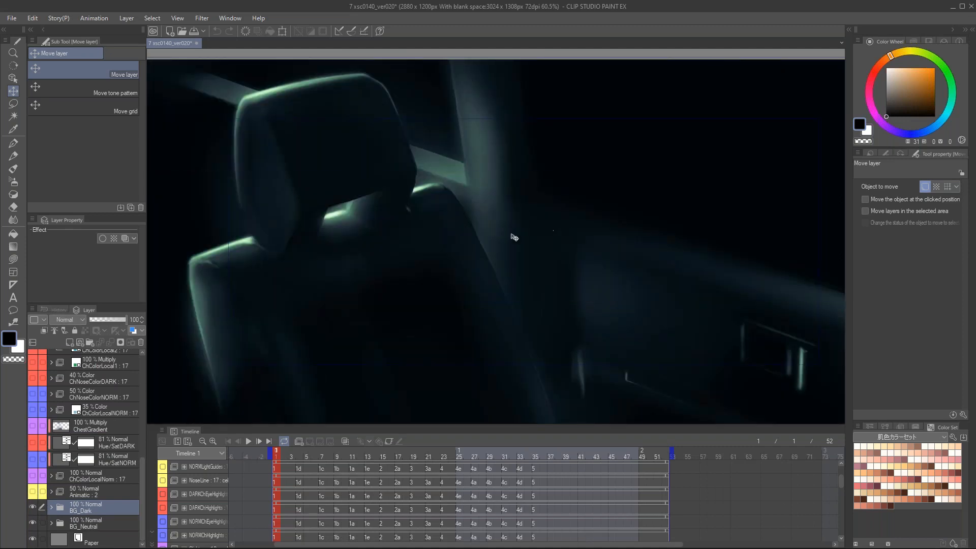
drag(446, 272, 469, 264)
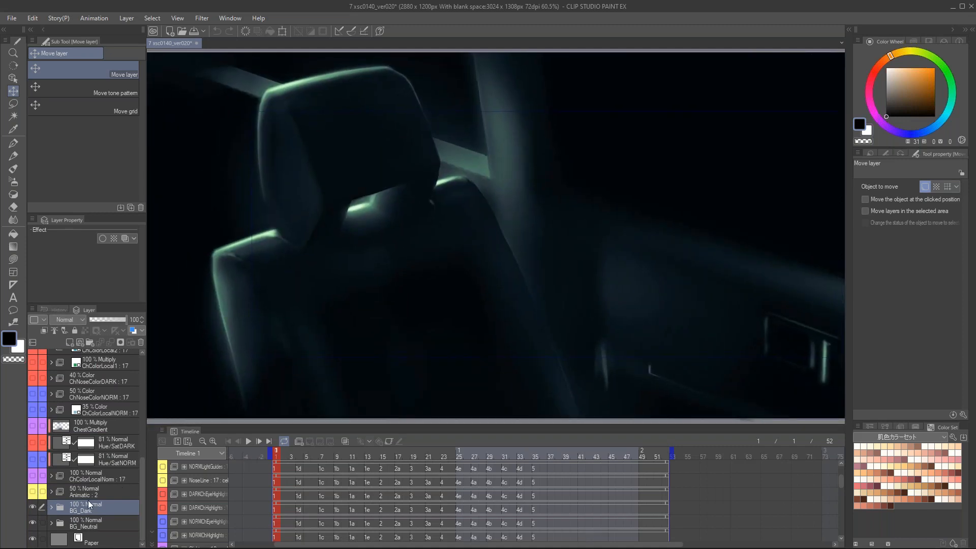
Step: Fade the BG_Dark folder to 8% opacity and back to 100% to compare the neutral and dark lighting of the seat
drag(118, 318, 93, 319)
scroll(292, 176, up, 1)
scroll(291, 176, up, 2)
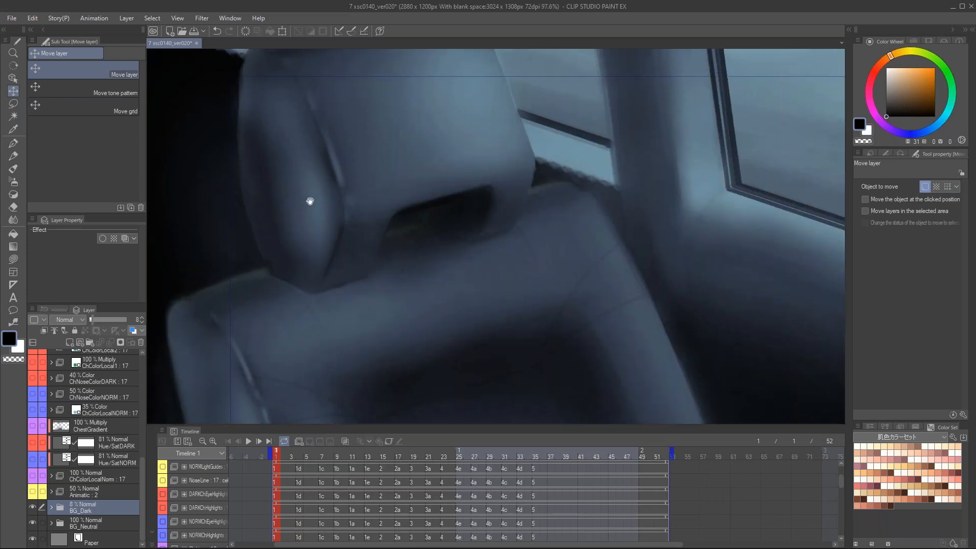
drag(94, 320, 131, 320)
scroll(612, 200, down, 4)
drag(612, 200, 510, 240)
scroll(505, 229, down, 1)
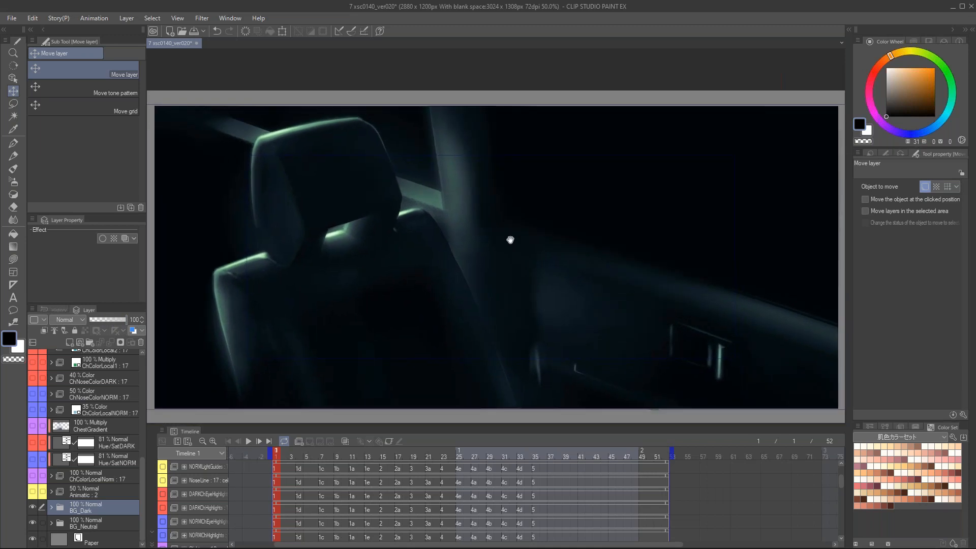
Step: Close the 7 xsc0140_ver020 scene, discarding its changes
click(195, 44)
click(512, 208)
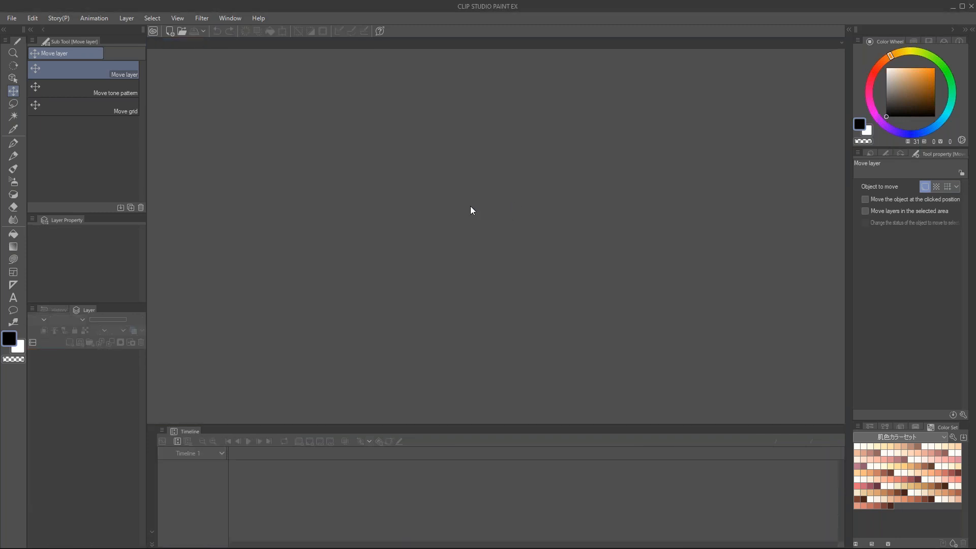
Step: Open the 7 xsc0450_ver080 scene and scrub through its opening frames, returning to frame 1
key(ctrl+n)
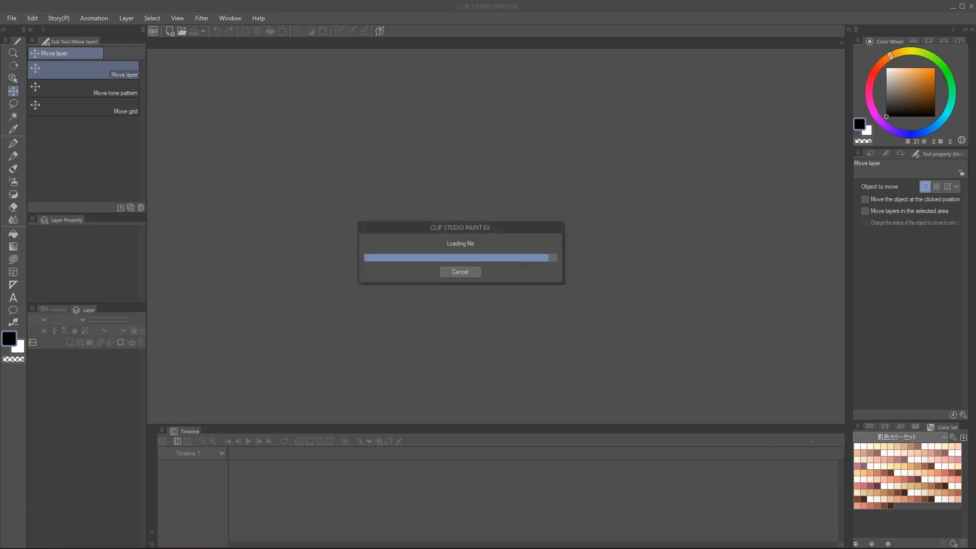
scroll(555, 242, up, 1)
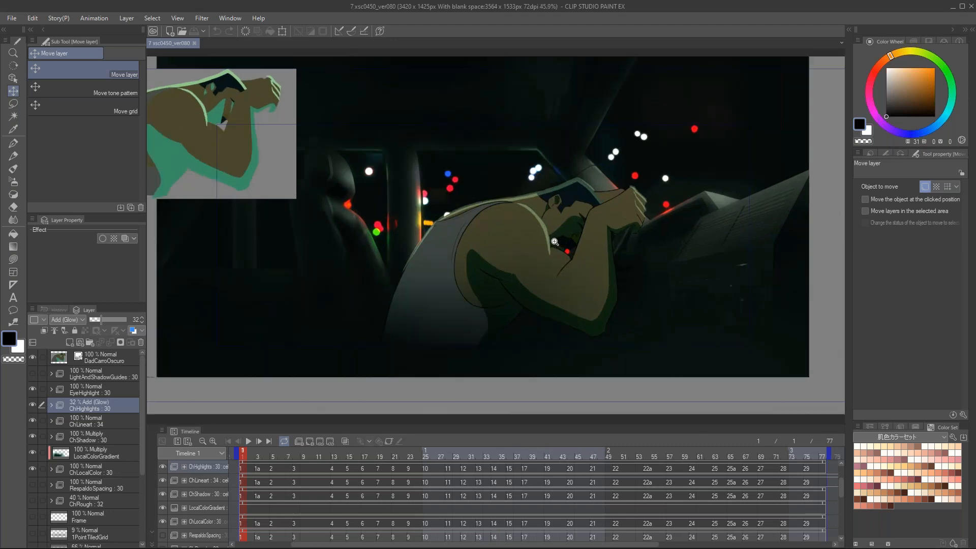
drag(250, 456, 358, 463)
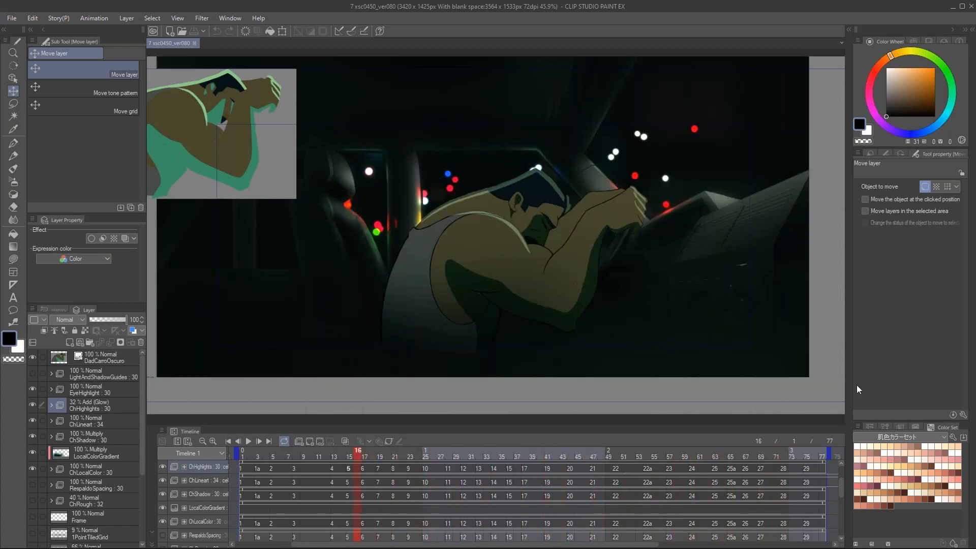
drag(256, 455, 219, 452)
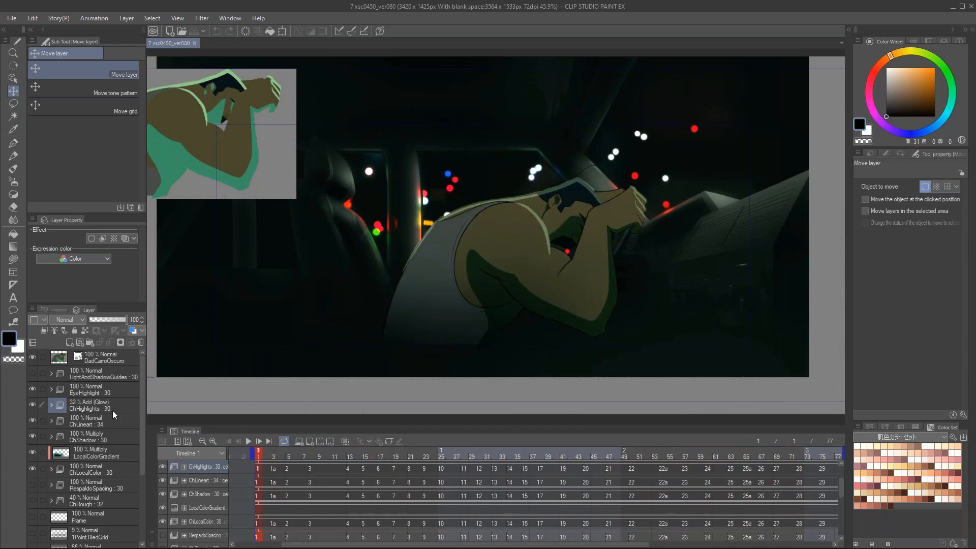
Step: Hide the character's shadow, local color, line art, highlight and eye highlight layers and examine the night car background alone
click(32, 436)
click(32, 468)
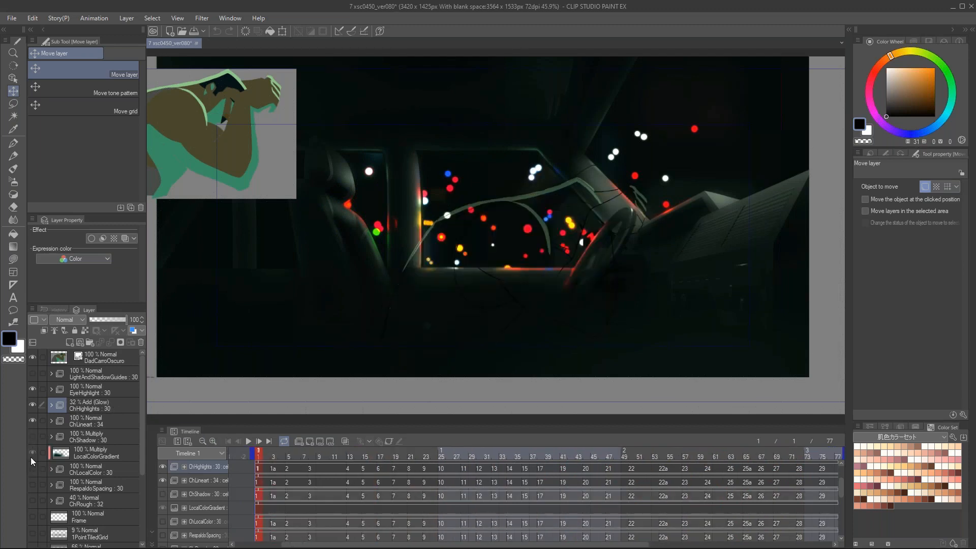
click(32, 420)
click(32, 404)
click(31, 388)
scroll(581, 217, up, 3)
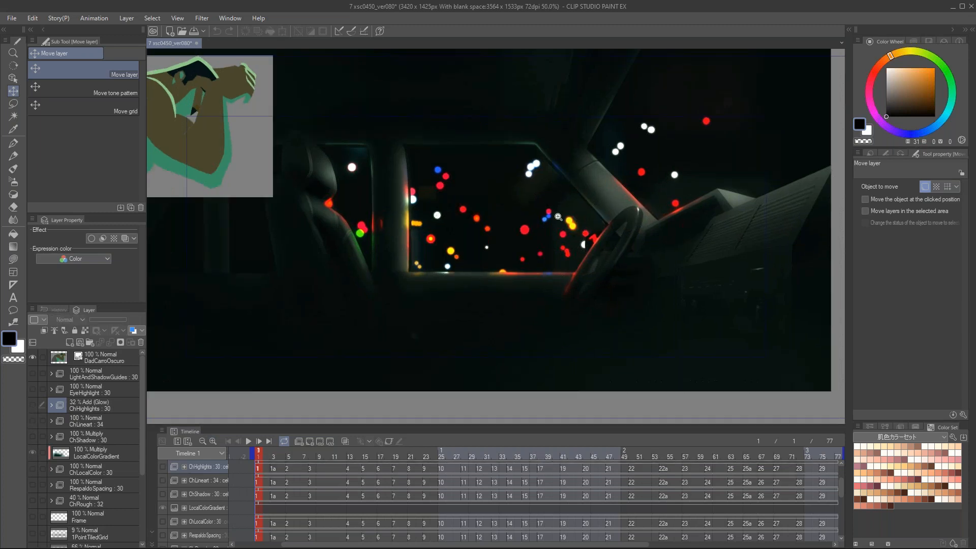
drag(534, 260, 538, 281)
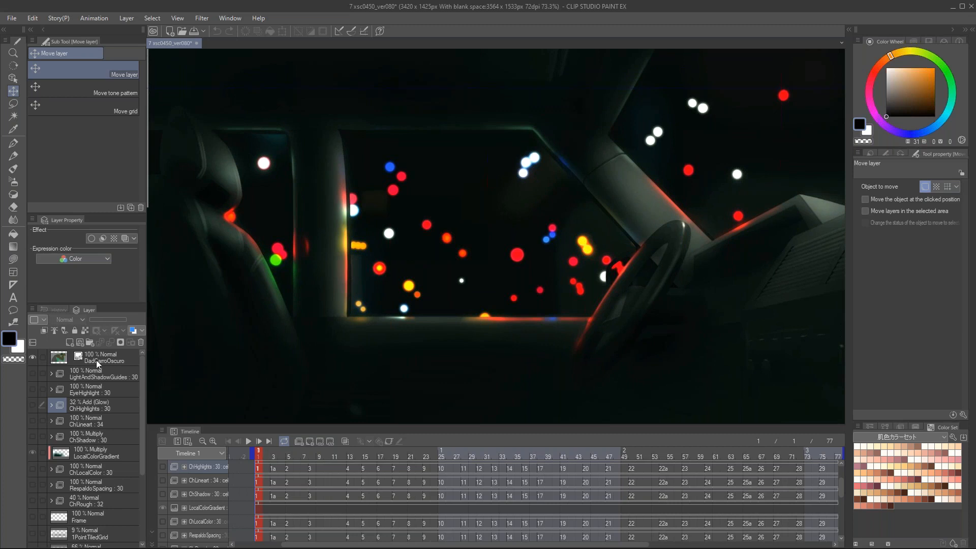
Step: Show the BG_450_2, BG_450_3 and BG_450_4 folders one after another to compare the city lights outside the car
scroll(135, 480, down, 3)
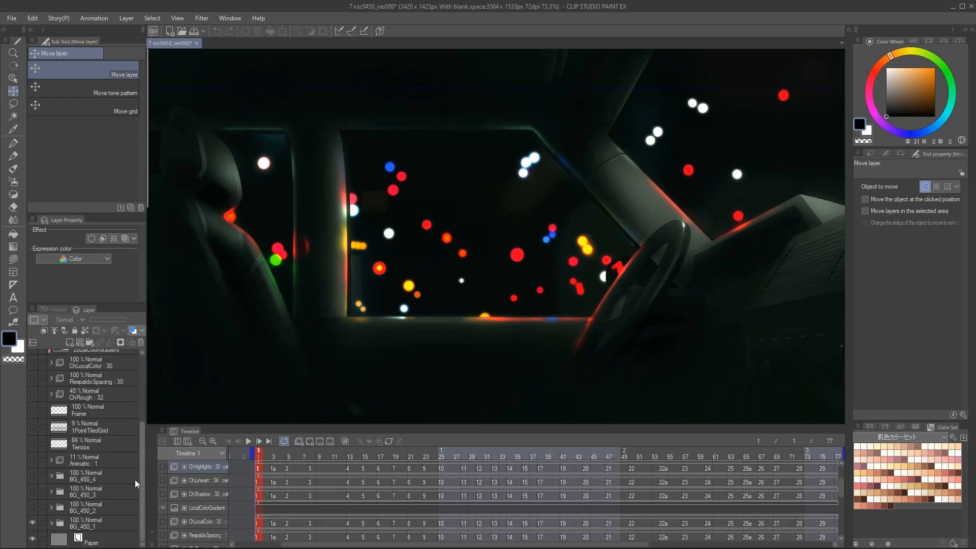
click(32, 507)
click(31, 505)
click(33, 507)
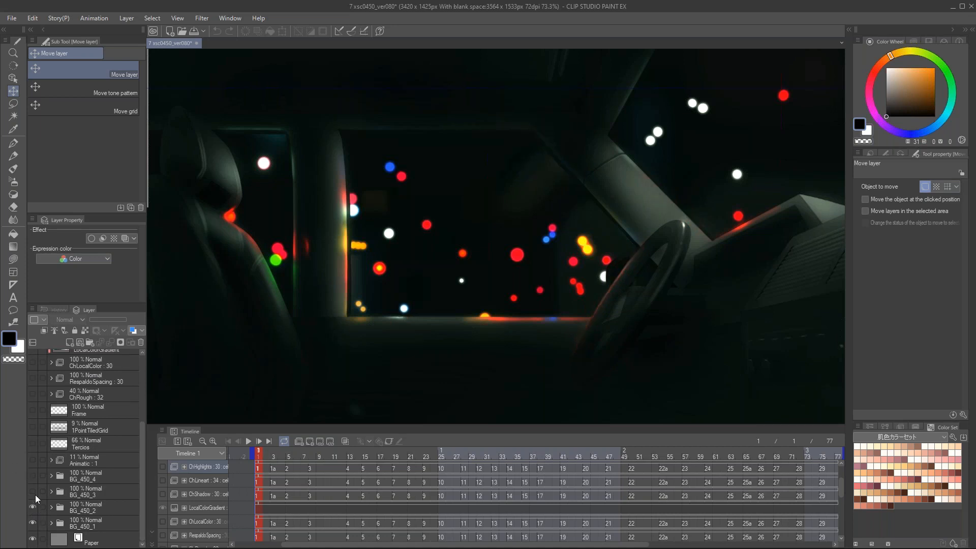
click(31, 491)
click(33, 473)
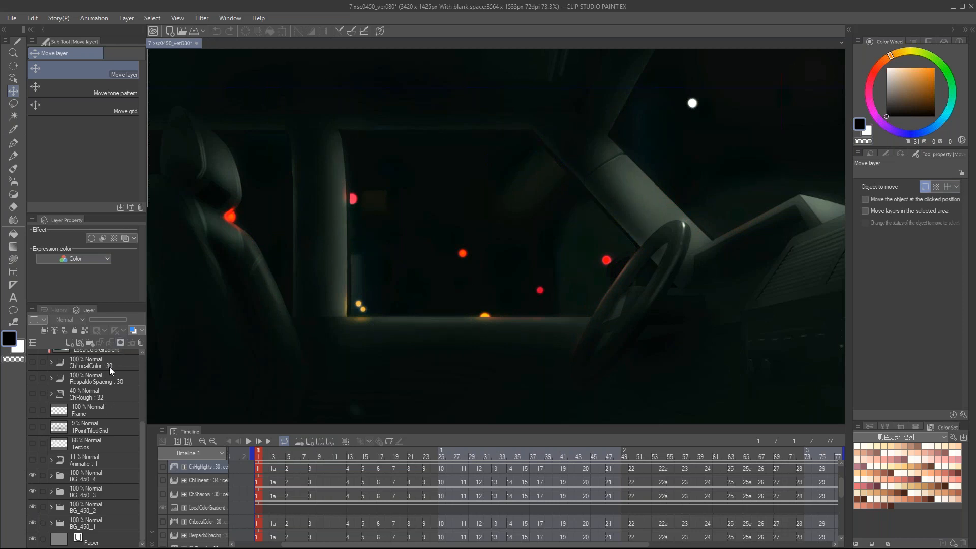
Step: Hide the BG_450_4 and BG_450_3 folders, keeping BG_450_2 as the uppermost visible background
click(32, 475)
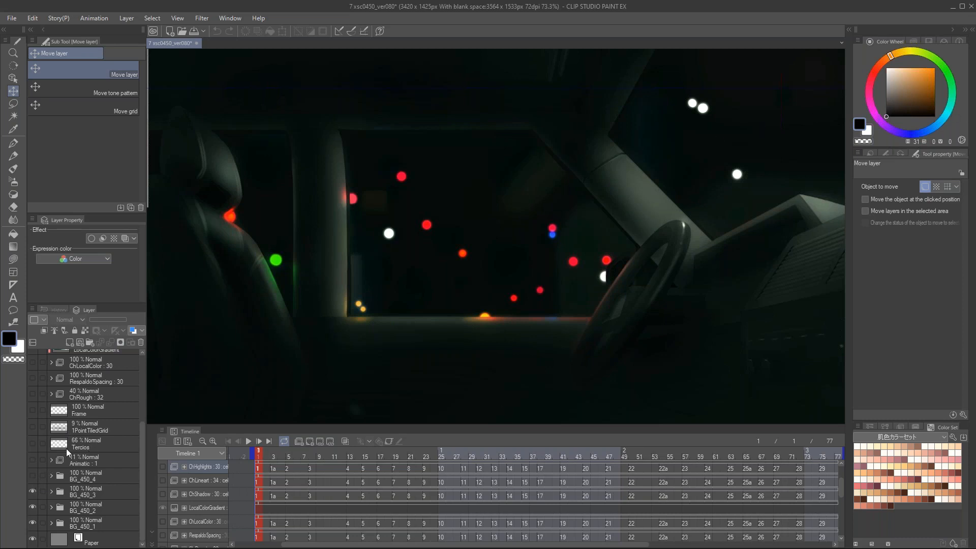
drag(142, 423, 149, 485)
click(32, 489)
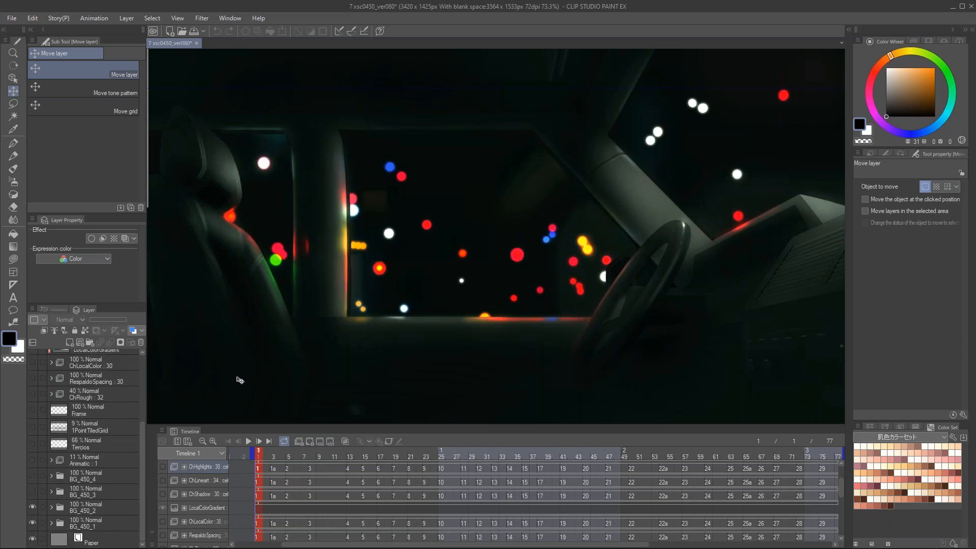
click(281, 440)
Step: Show the character's shadow, line art, highlight and local color layers again and scrub the animation to frame 52
scroll(31, 412, up, 2)
scroll(29, 415, up, 1)
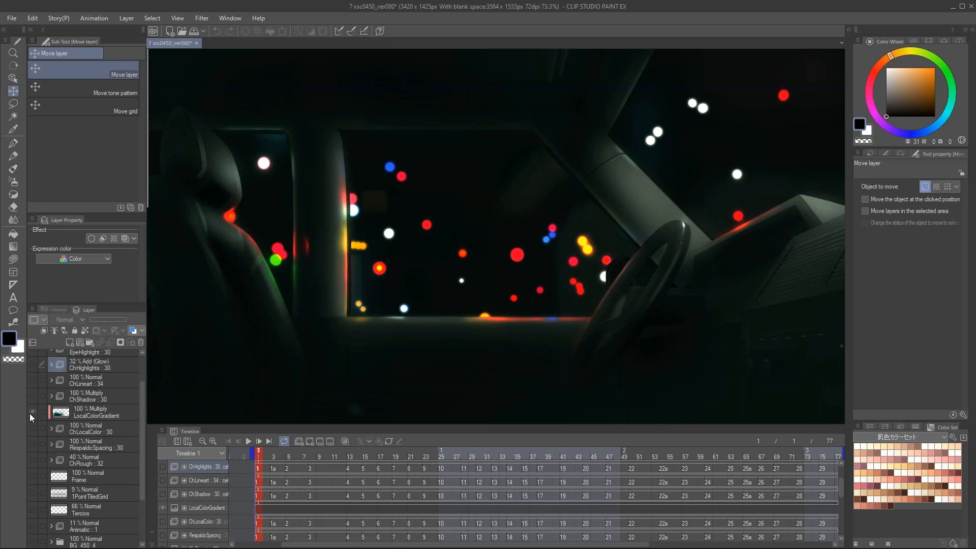
scroll(26, 394, up, 1)
click(32, 422)
click(32, 406)
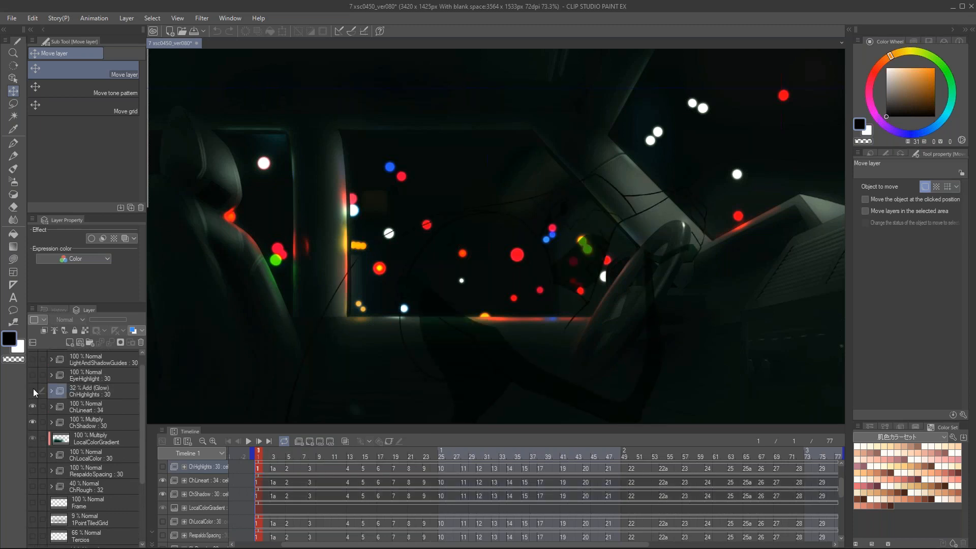
click(32, 390)
click(33, 455)
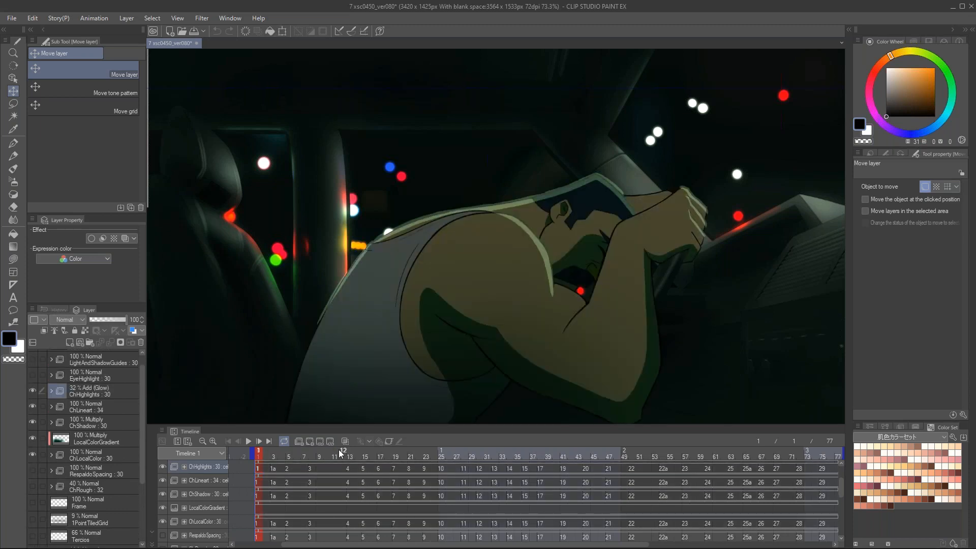
drag(310, 455, 647, 463)
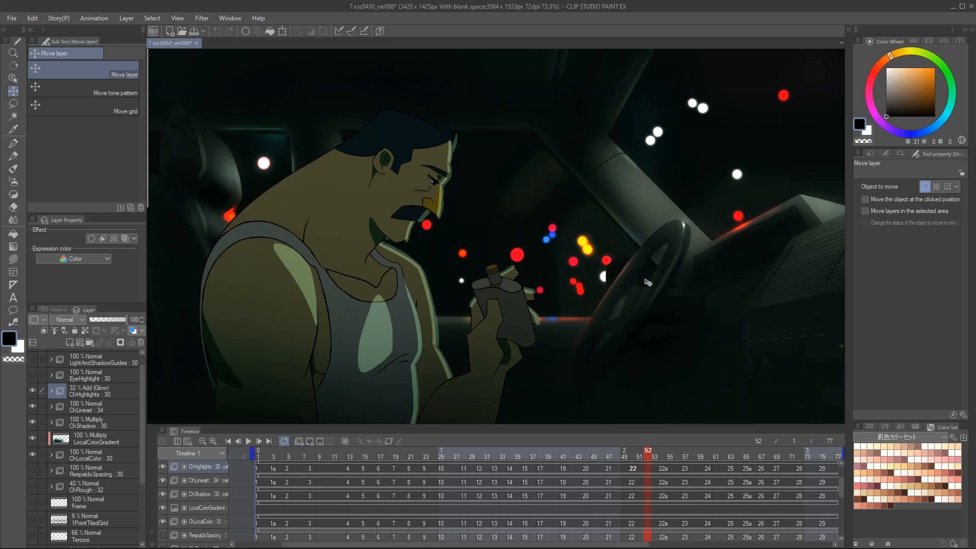
Step: Inspect the light layers inside the BG_450_2 folder, collapse it, and close the 7 xsc0450_ver080 scene without saving
scroll(118, 471, down, 3)
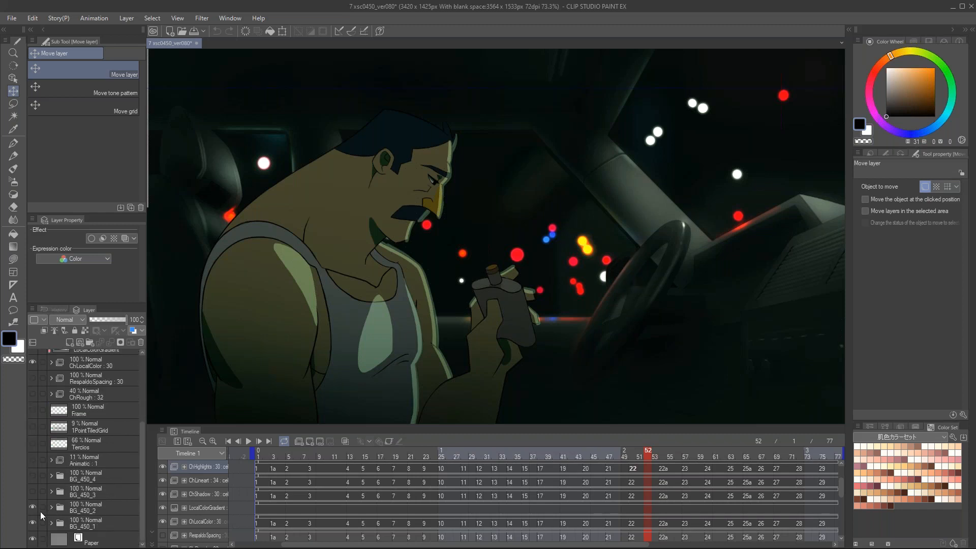
click(52, 504)
scroll(66, 499, down, 4)
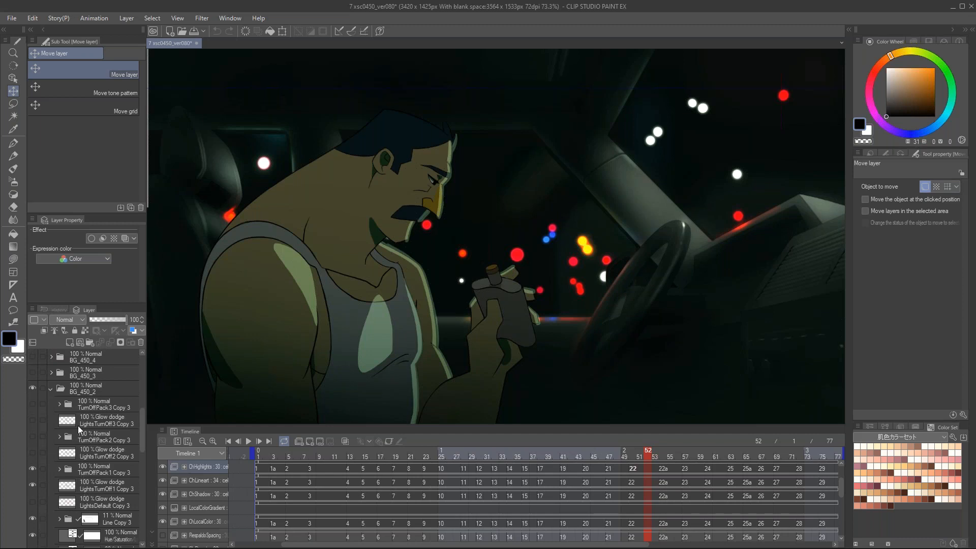
scroll(75, 477, up, 5)
click(52, 481)
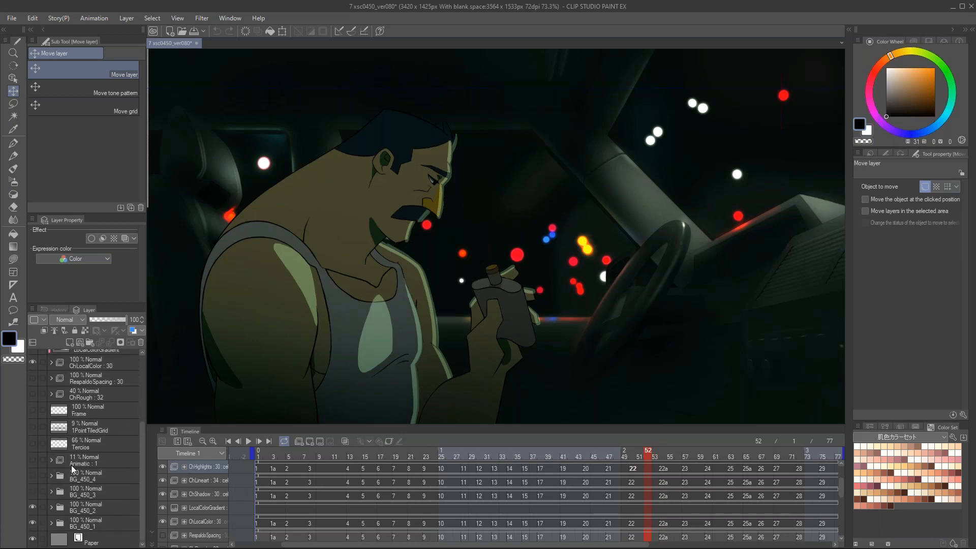
click(196, 43)
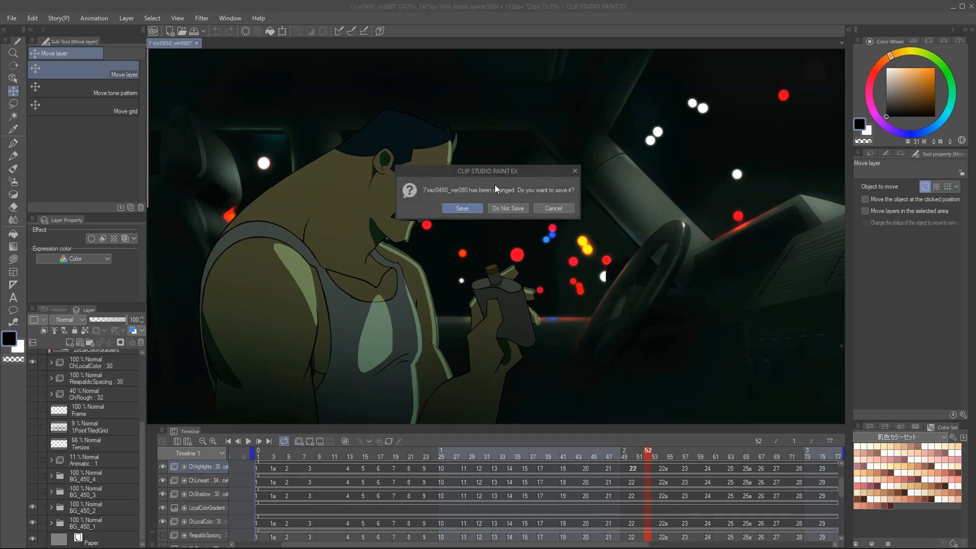
click(511, 209)
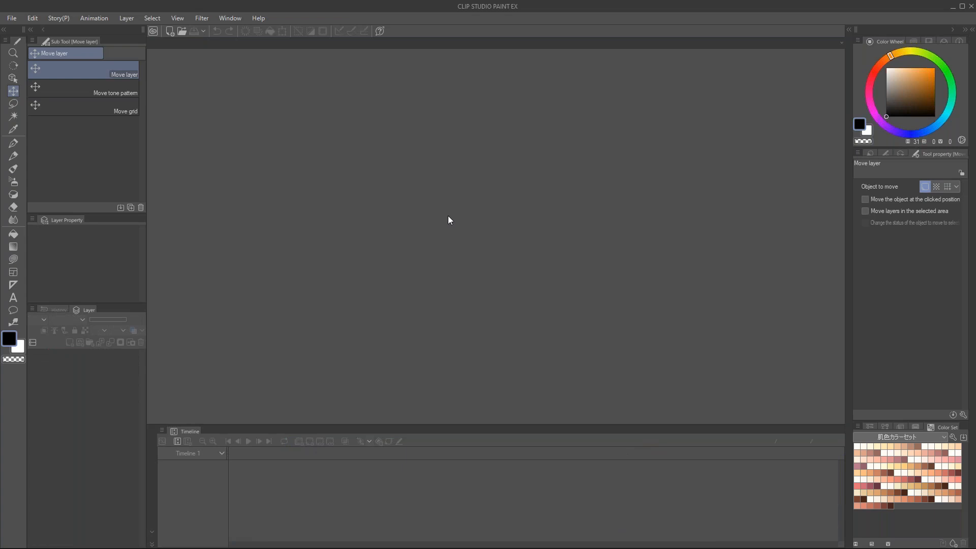
Step: Switch to the video player and skip the film comparison ahead to the shot of the character sitting in the car
key(ctrl+n)
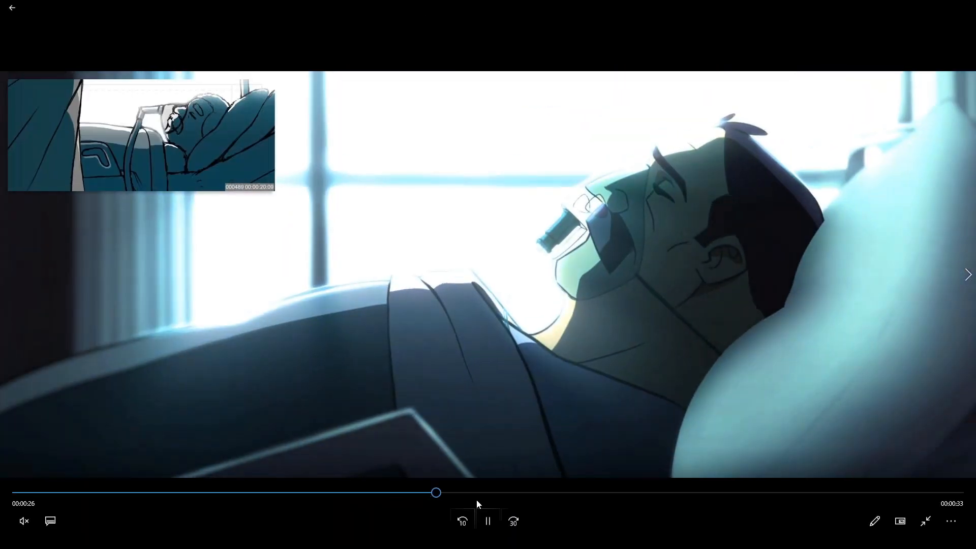
drag(489, 495, 579, 498)
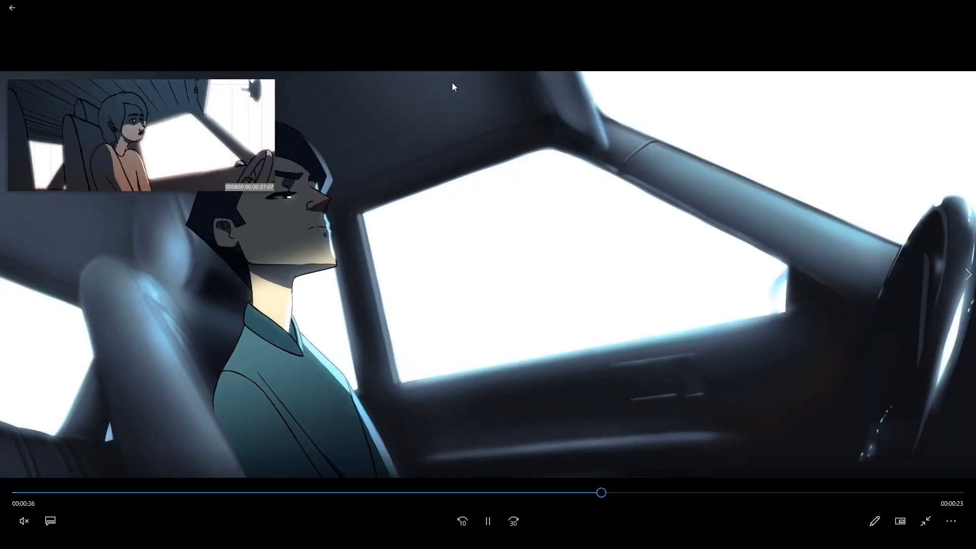
drag(512, 5, 514, 39)
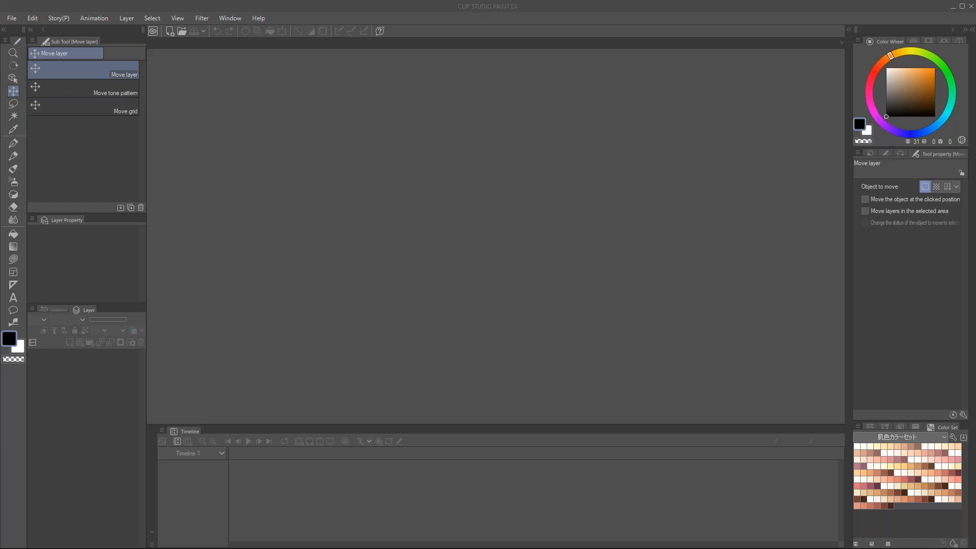
click(376, 185)
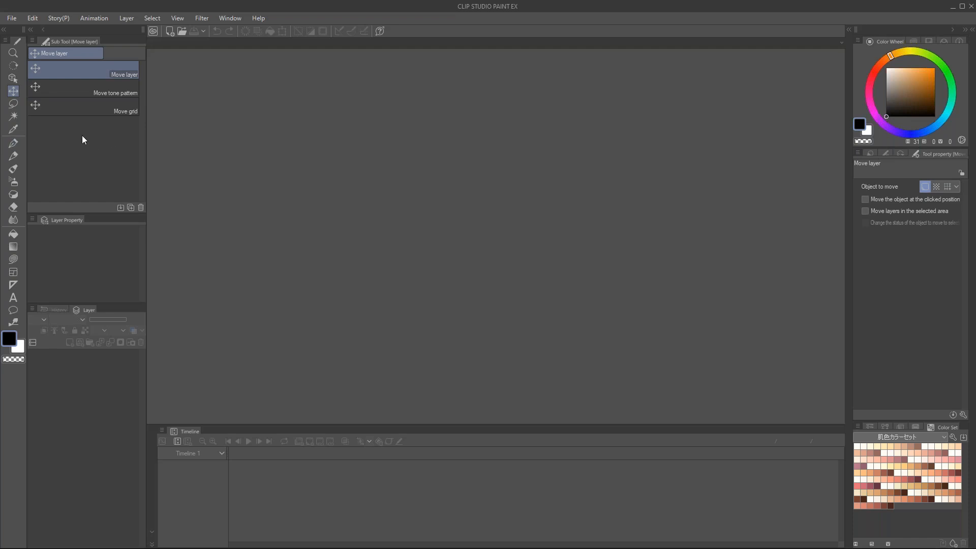
key(ctrl+n)
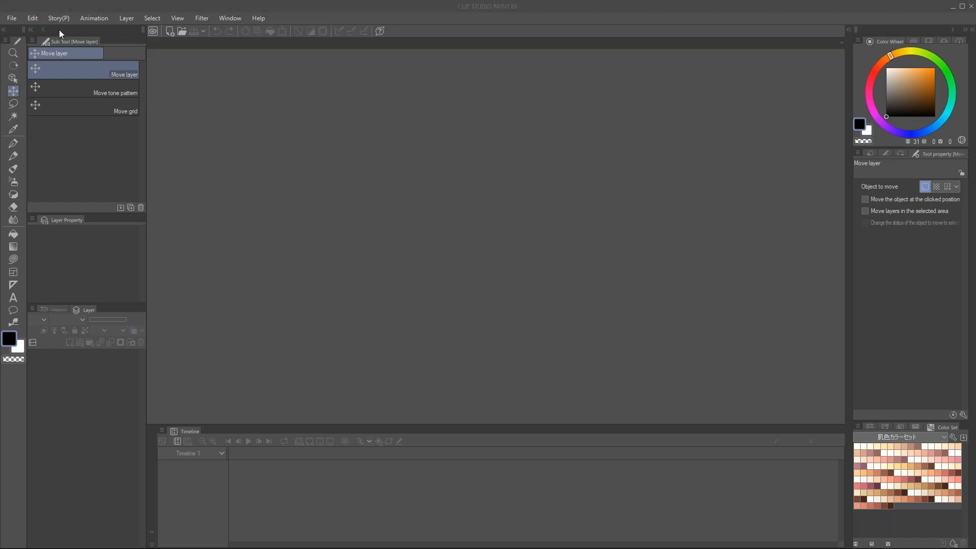
click(12, 18)
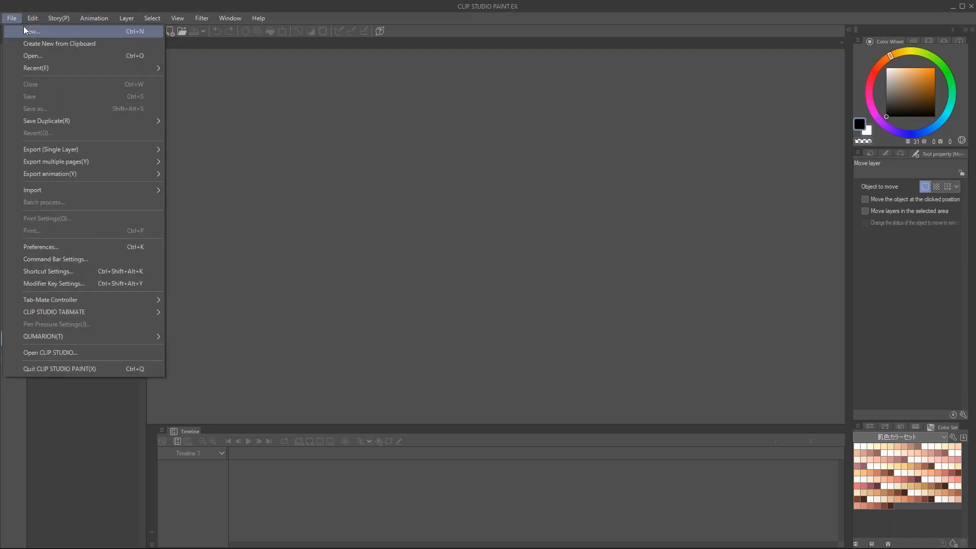
click(22, 30)
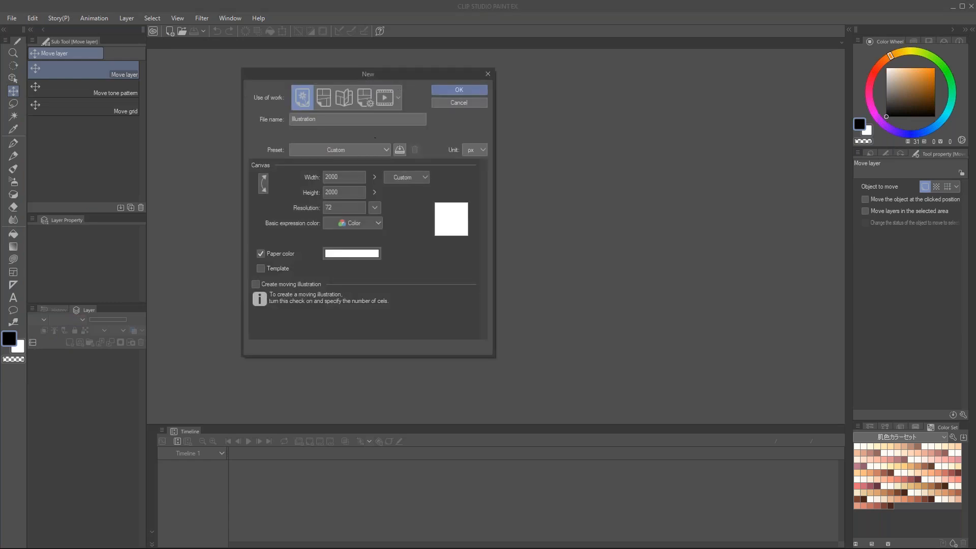
click(441, 102)
Step: Check the Animation settings for a new file, and create a 2000 × 2000 px Illustration canvas at 72 dpi instead
click(12, 18)
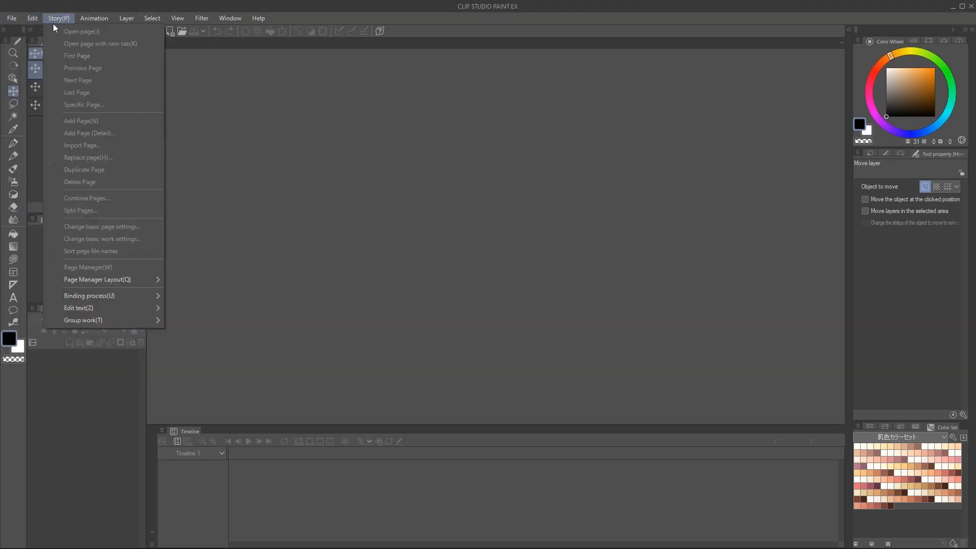
click(17, 28)
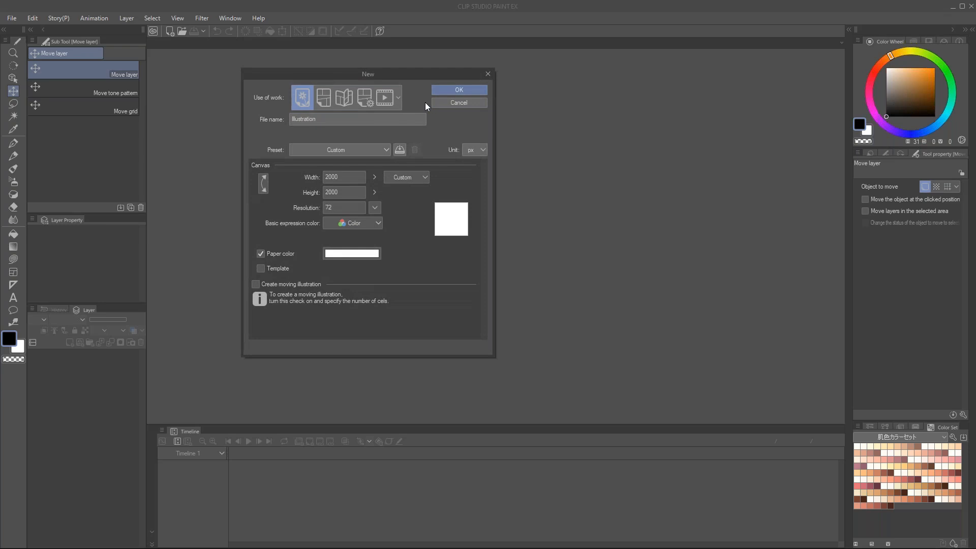
click(385, 97)
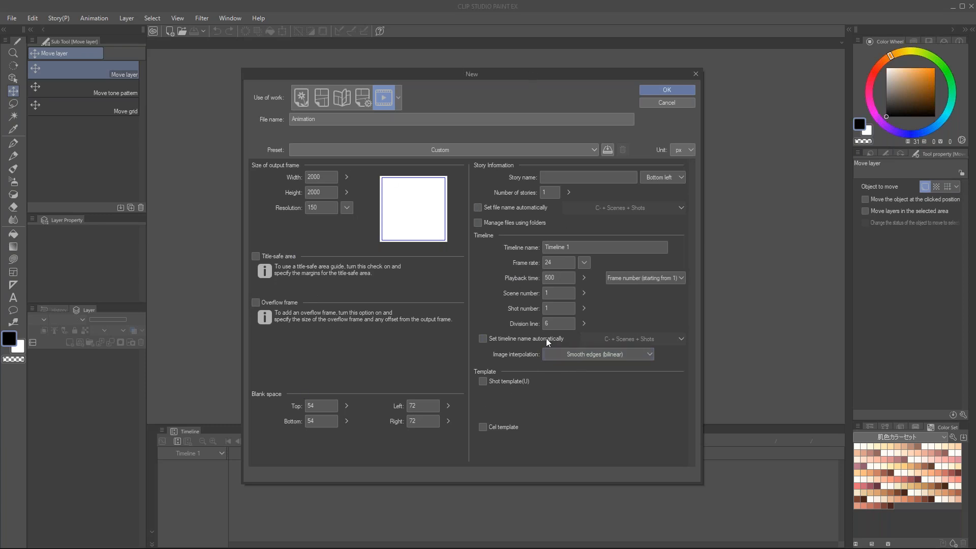
click(307, 97)
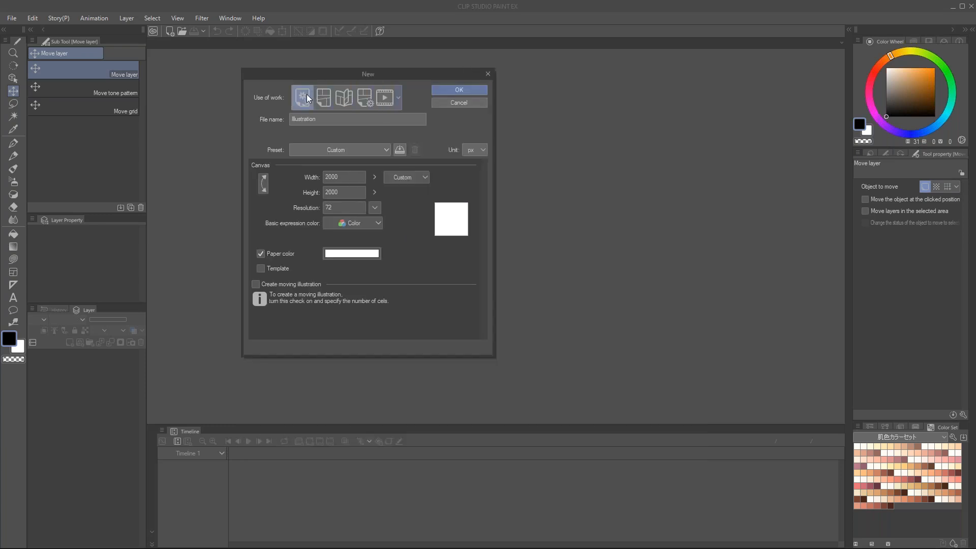
click(450, 89)
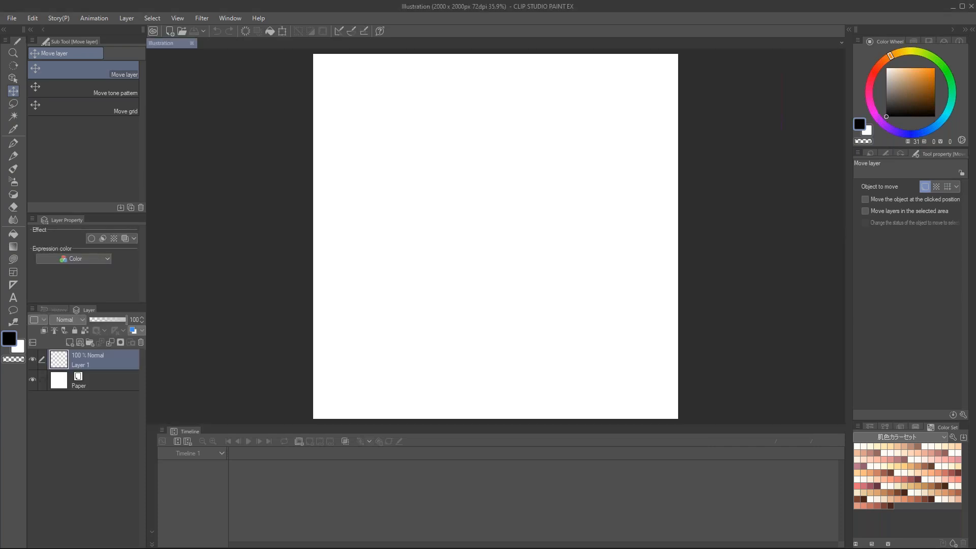
Step: Hide the Timeline palette to give the blank canvas more room
click(226, 17)
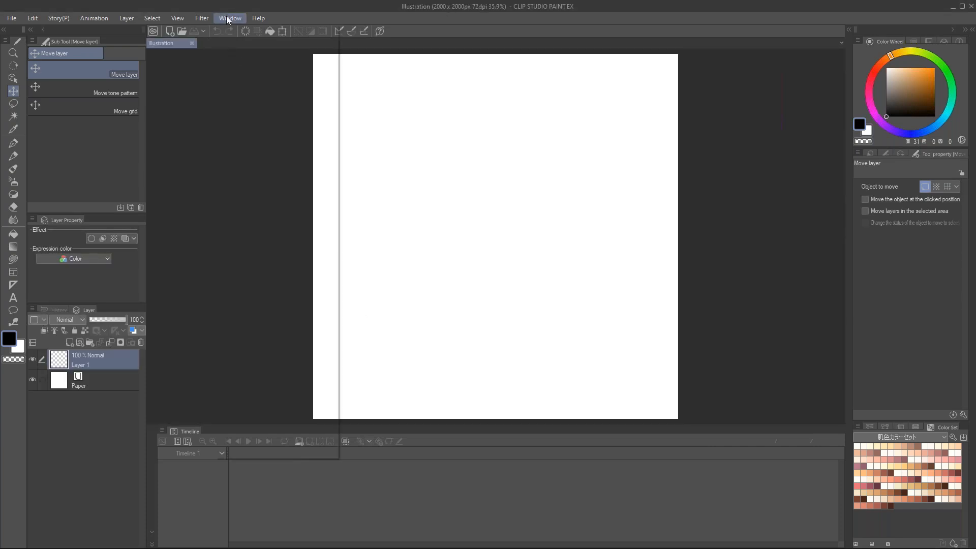
click(259, 285)
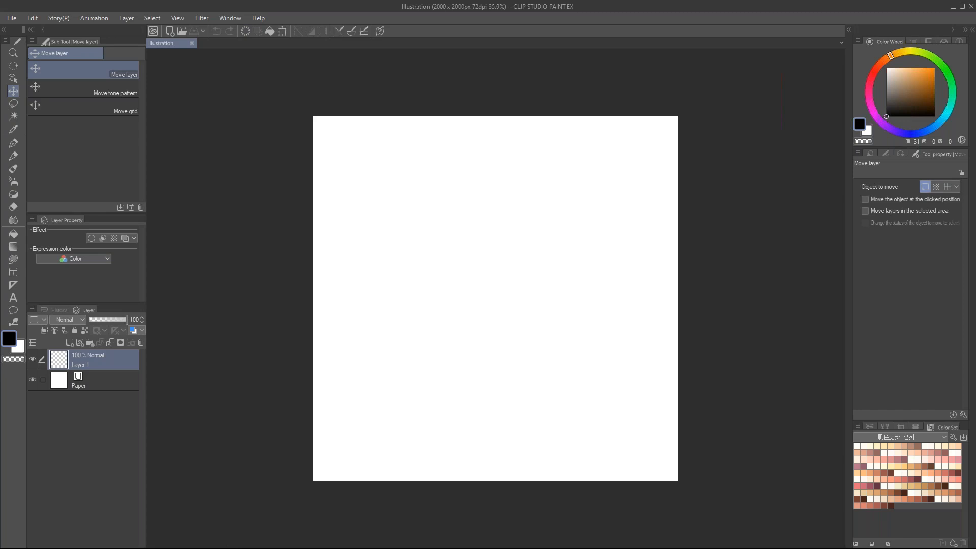
Step: Show the Timeline palette and create a timeline at 24 fps with a playback time of 240 frames
click(219, 18)
click(259, 286)
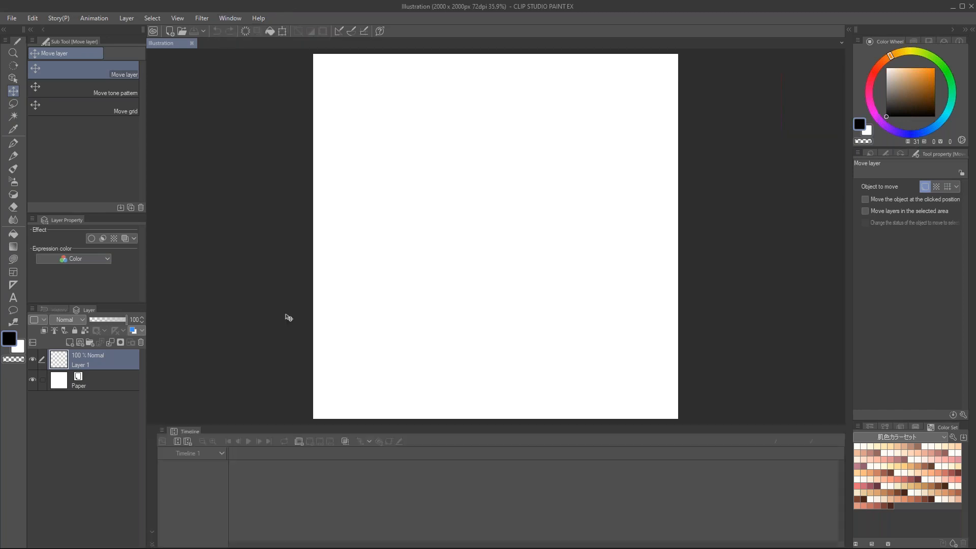
click(189, 441)
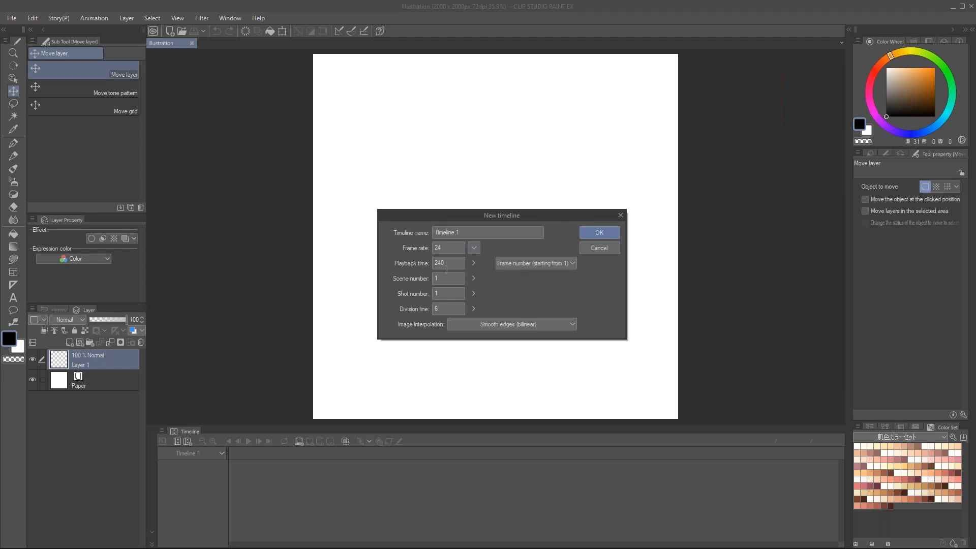
click(447, 248)
click(446, 261)
click(594, 232)
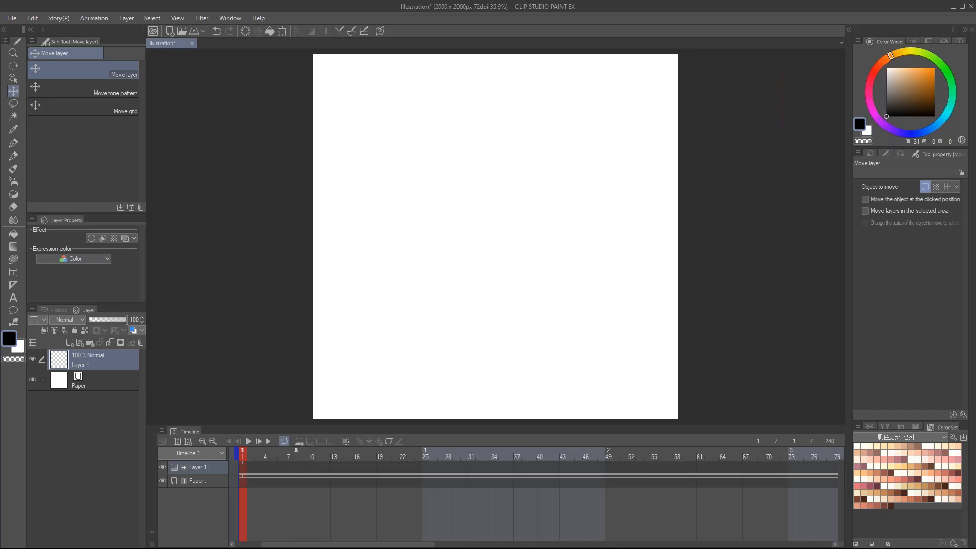
Step: Add a new animation folder above Layer 1 in the timeline
mouse_move(231, 454)
mouse_down()
mouse_move(520, 456)
mouse_move(217, 456)
mouse_up()
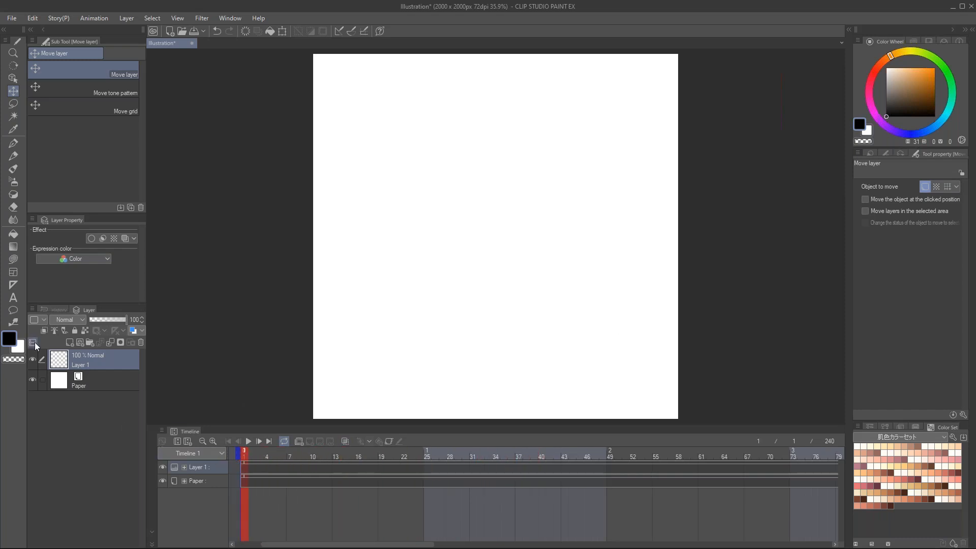
click(300, 441)
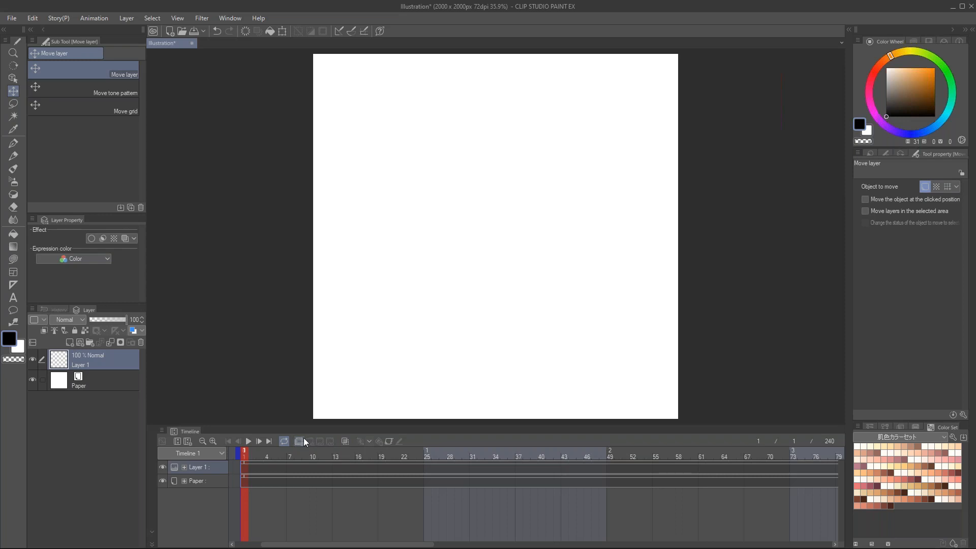
Step: Add a regular layer folder for comparison with the animation folder, and delete it again
click(91, 342)
drag(103, 368, 92, 355)
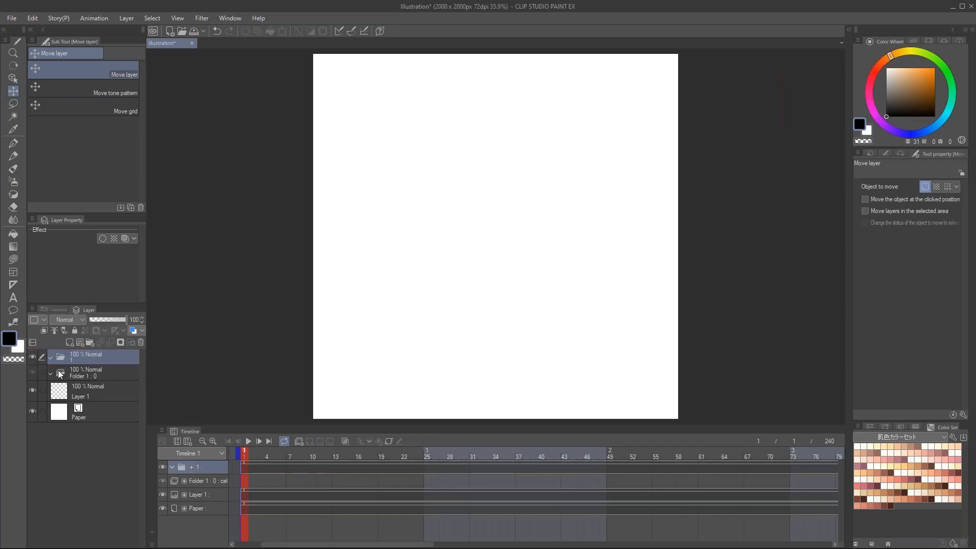
drag(108, 359, 142, 343)
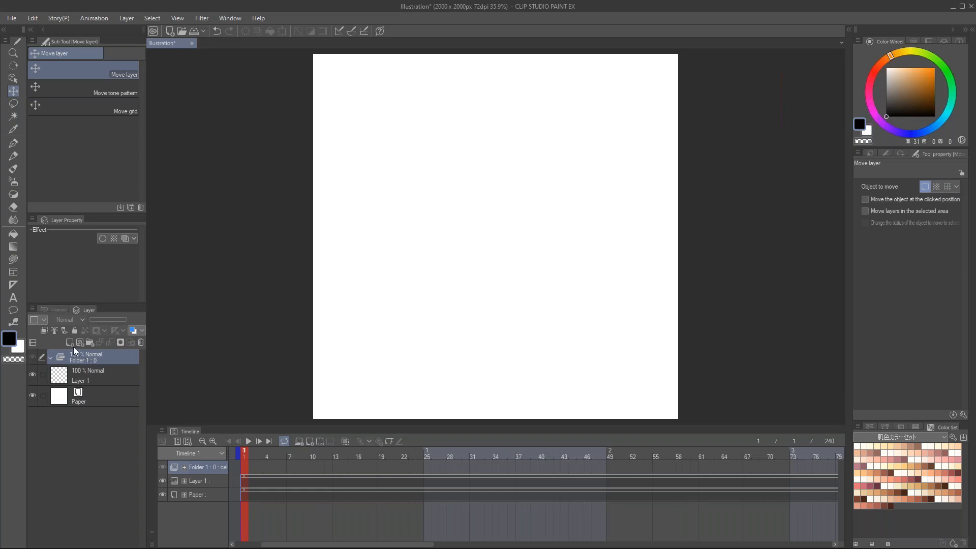
Step: Add a raster layer inside the animation folder and assign it as cel 1 on the first frame of the timeline
click(69, 342)
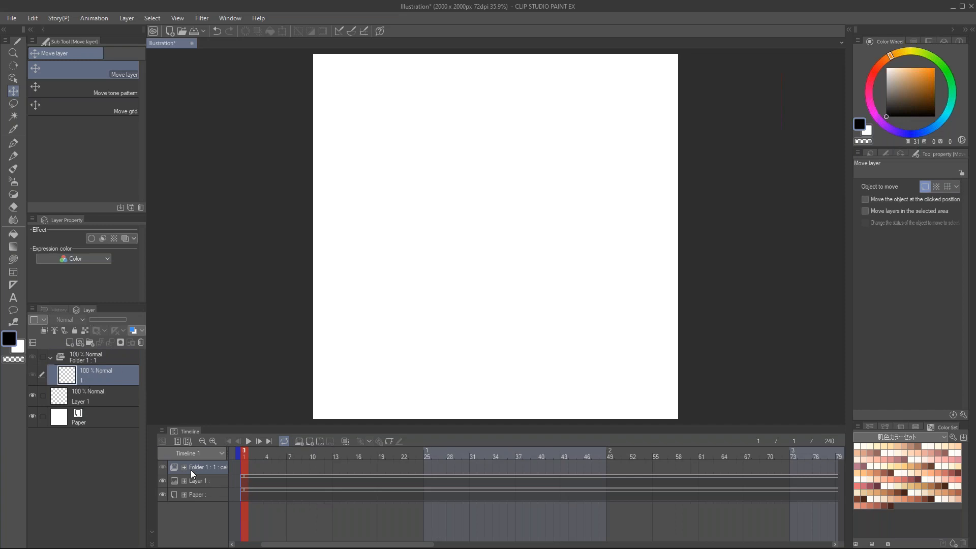
click(316, 472)
drag(288, 453, 235, 453)
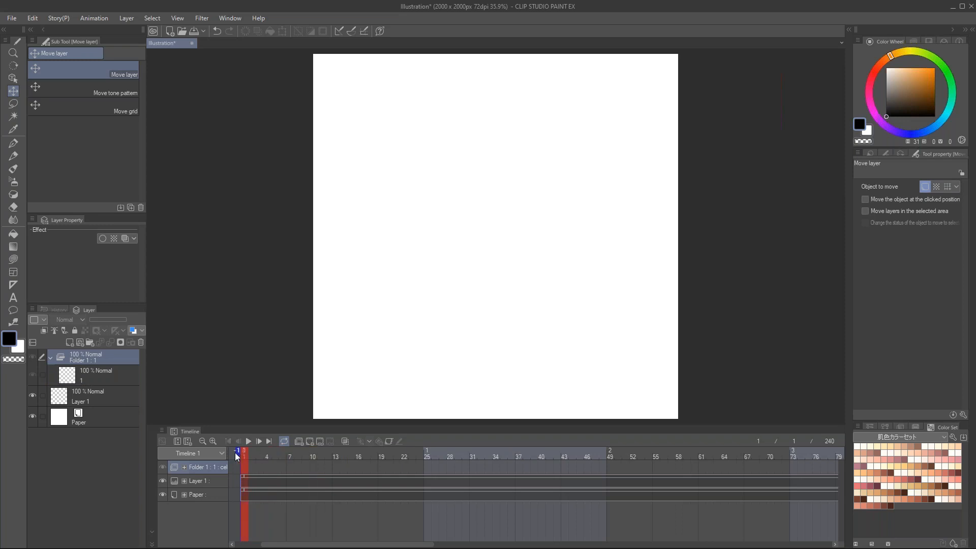
right_click(246, 465)
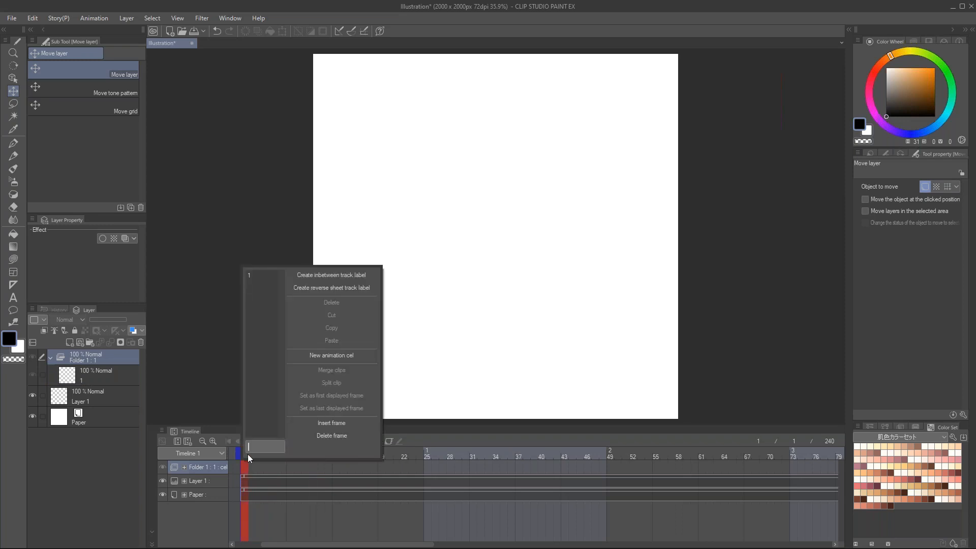
click(254, 276)
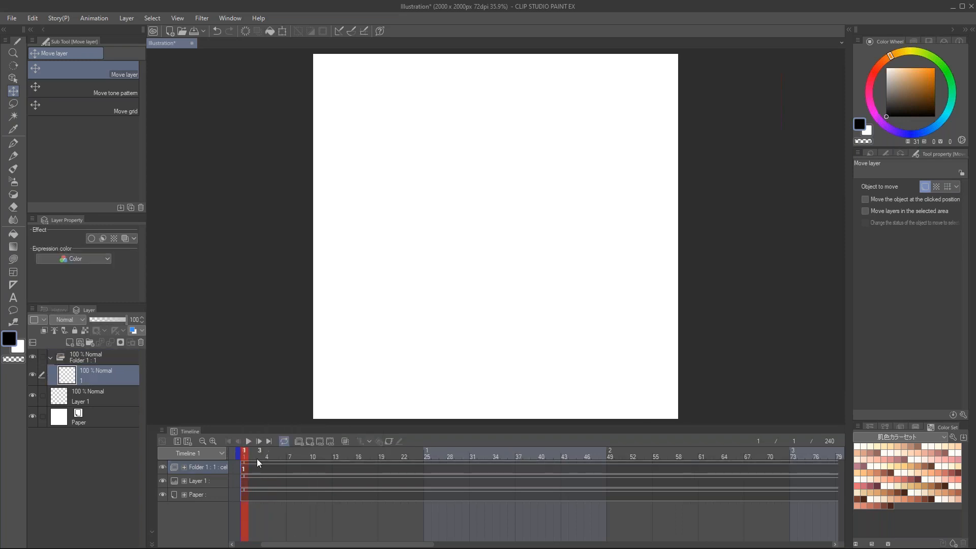
Step: Add two more raster layers to the animation folder and assign cel 2 to frame 16 and cel 3 to frame 31
click(71, 340)
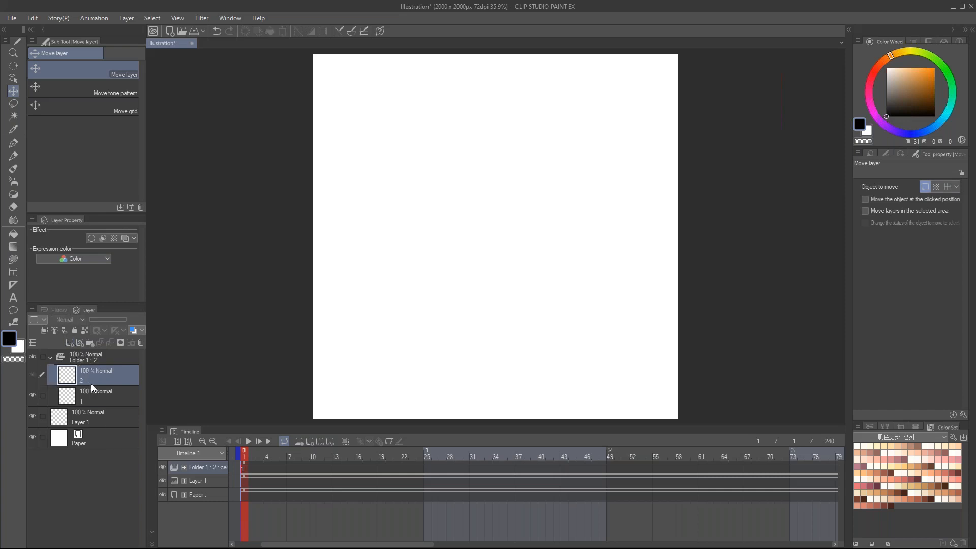
click(69, 342)
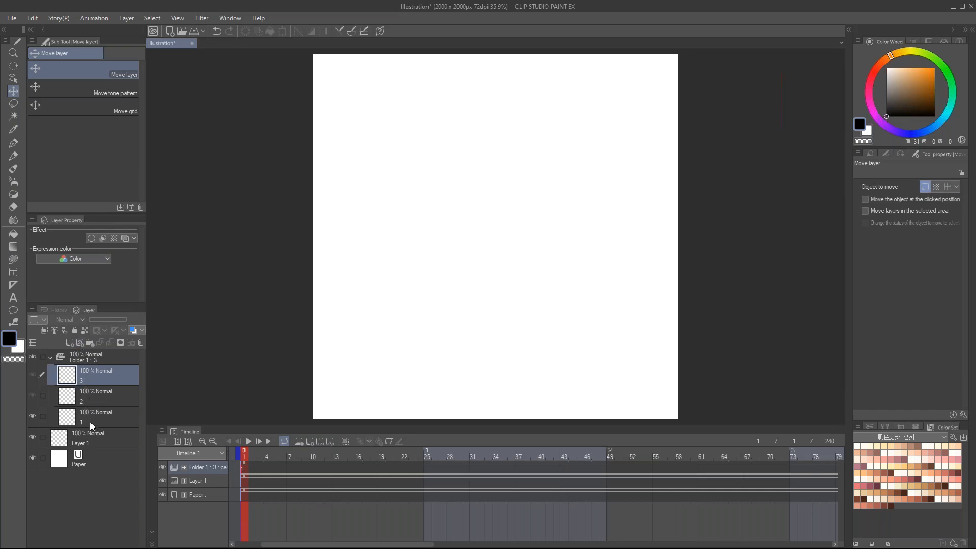
click(363, 467)
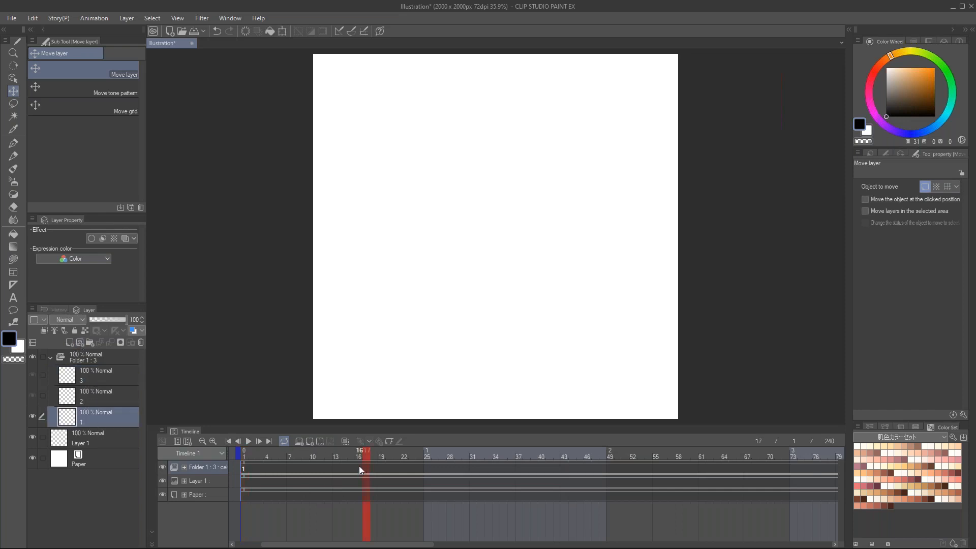
right_click(359, 465)
click(374, 288)
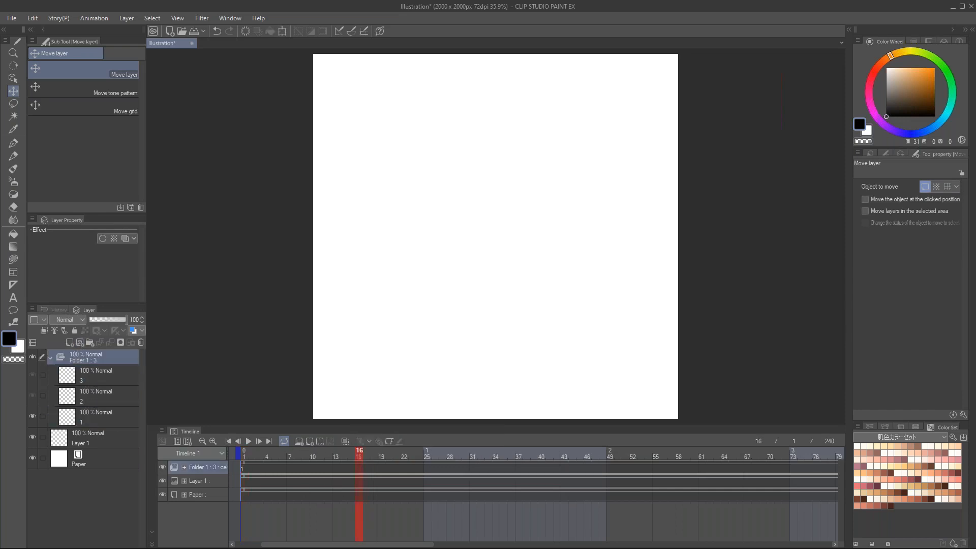
right_click(472, 467)
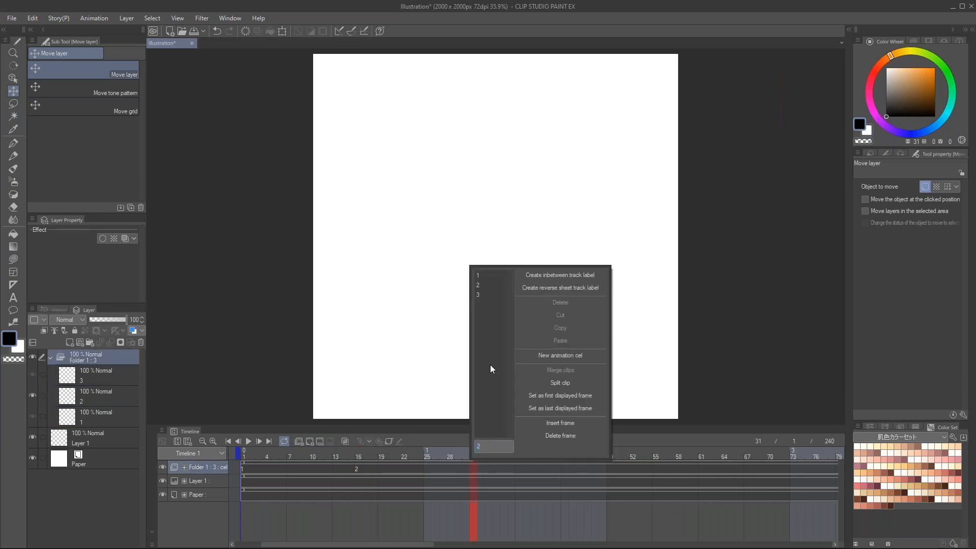
click(486, 295)
Step: Add an in-between raster layer directly above cel 1 and assign it as cel 1a at frame 8
click(295, 469)
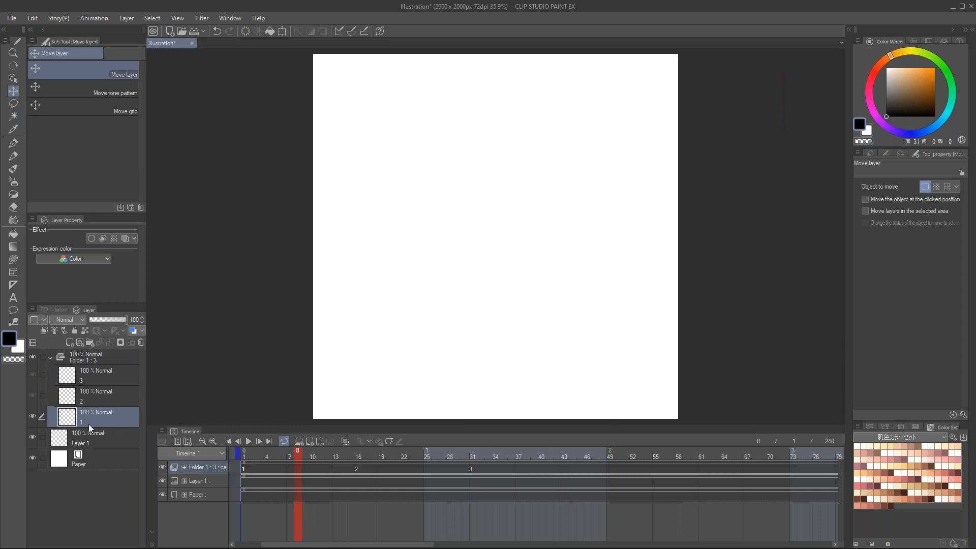
click(69, 342)
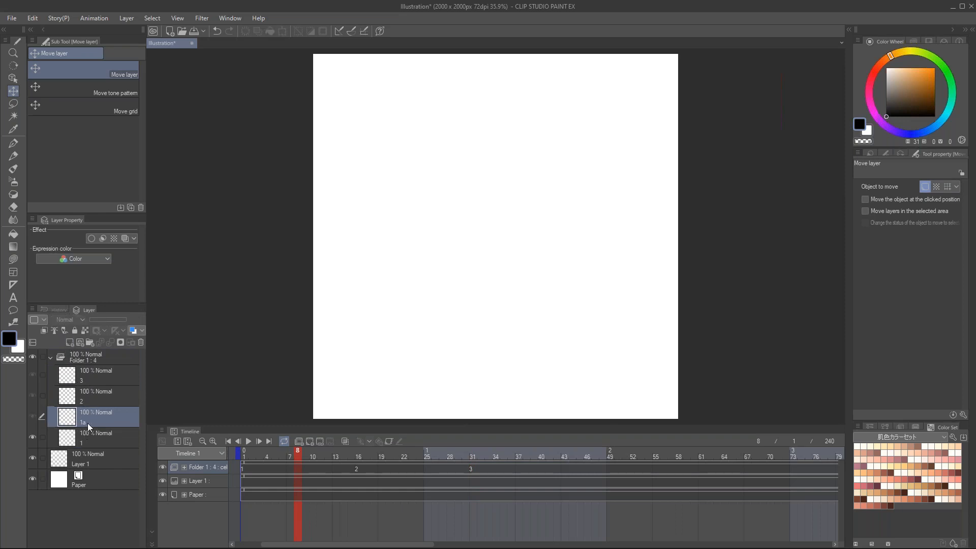
right_click(298, 468)
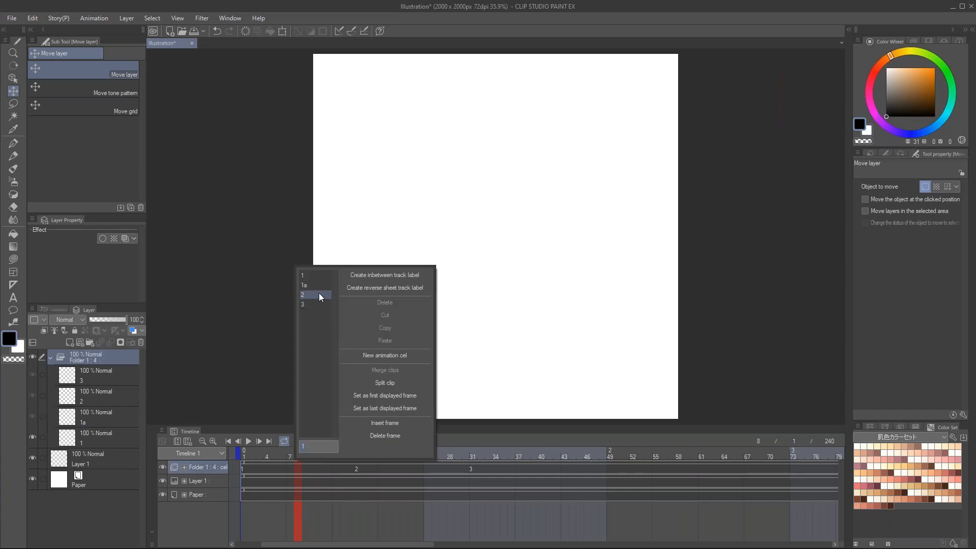
click(308, 285)
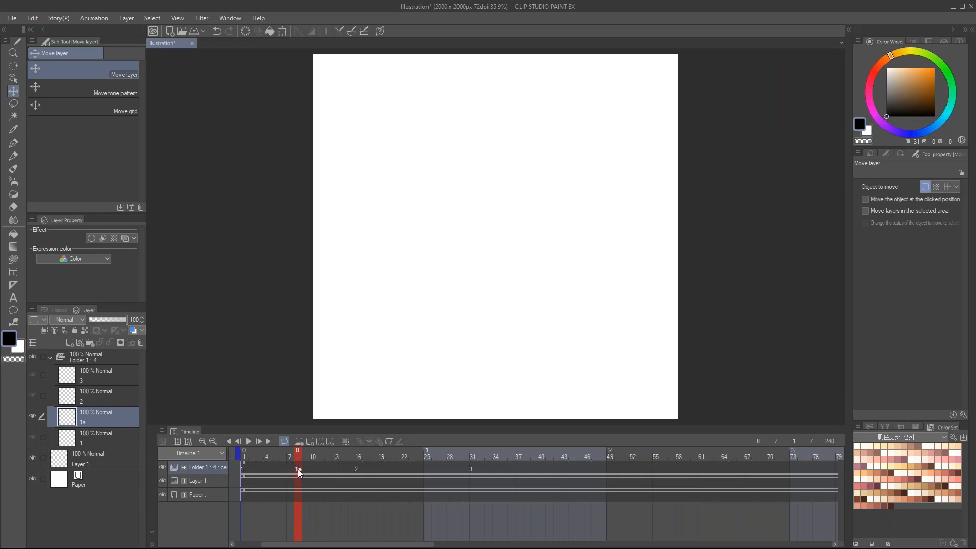
Step: Add three more in-between raster layers above cel 1a in the animation folder
click(69, 342)
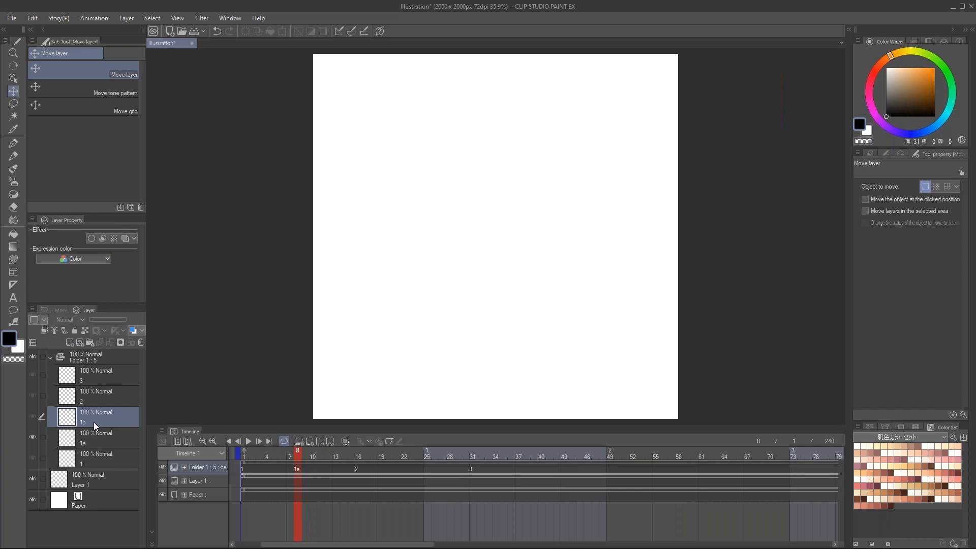
click(71, 342)
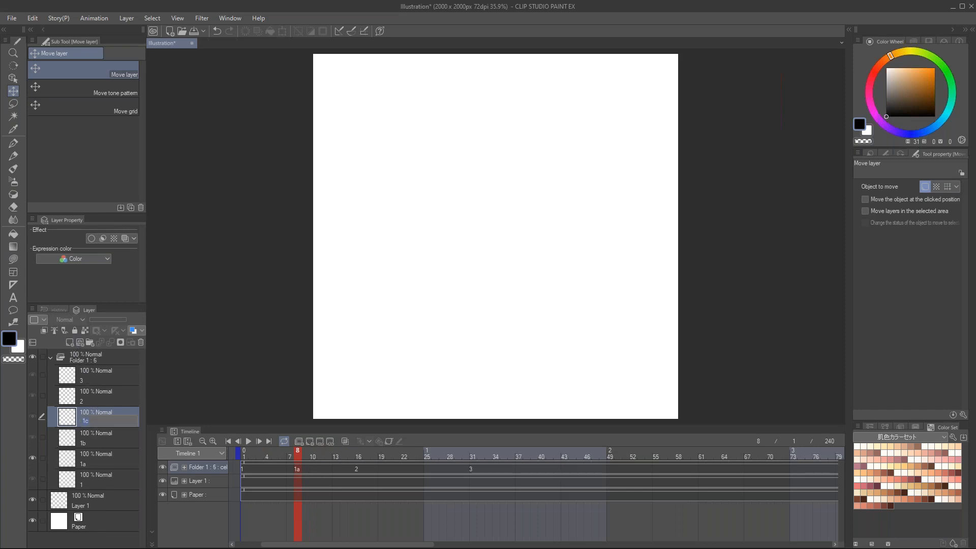
key(Return)
click(72, 340)
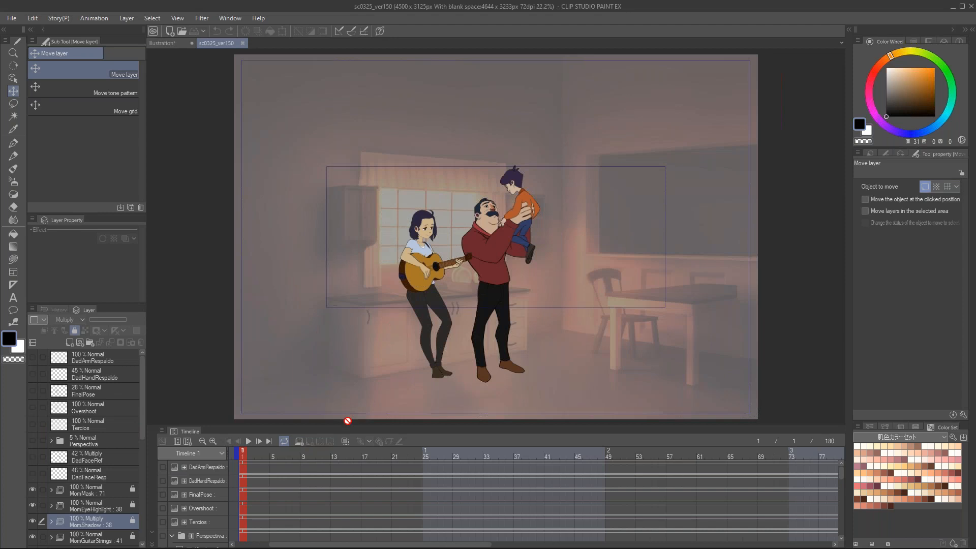
Step: Enlarge the Timeline palette of sc0325_ver150 and examine the characters' cel tracks and key poses at frames 11 and 23
drag(842, 475, 843, 511)
drag(541, 426, 540, 283)
drag(839, 413, 840, 388)
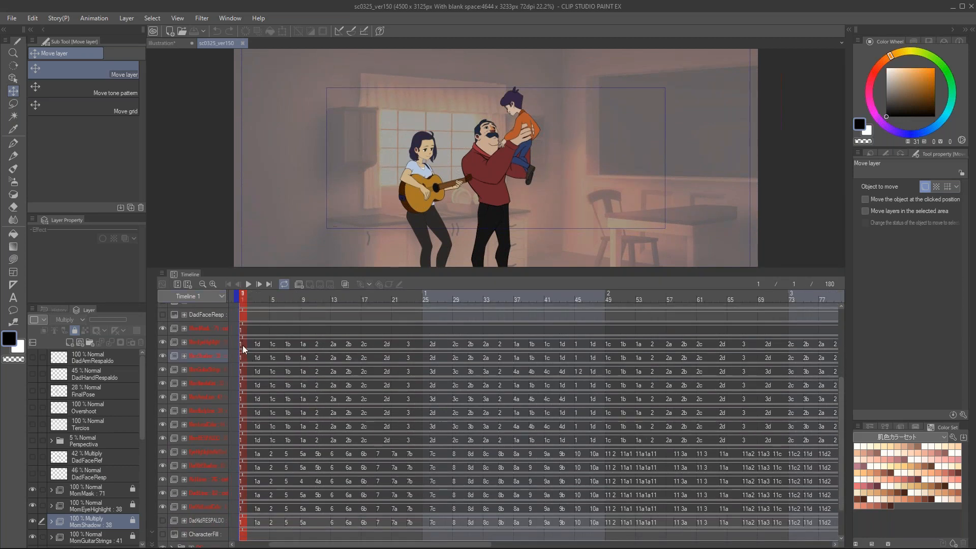
click(320, 297)
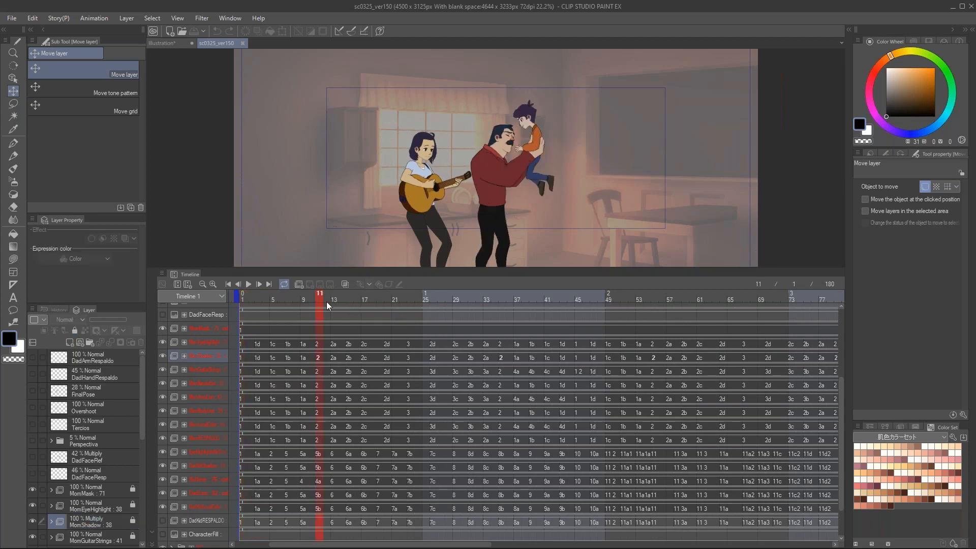
click(411, 300)
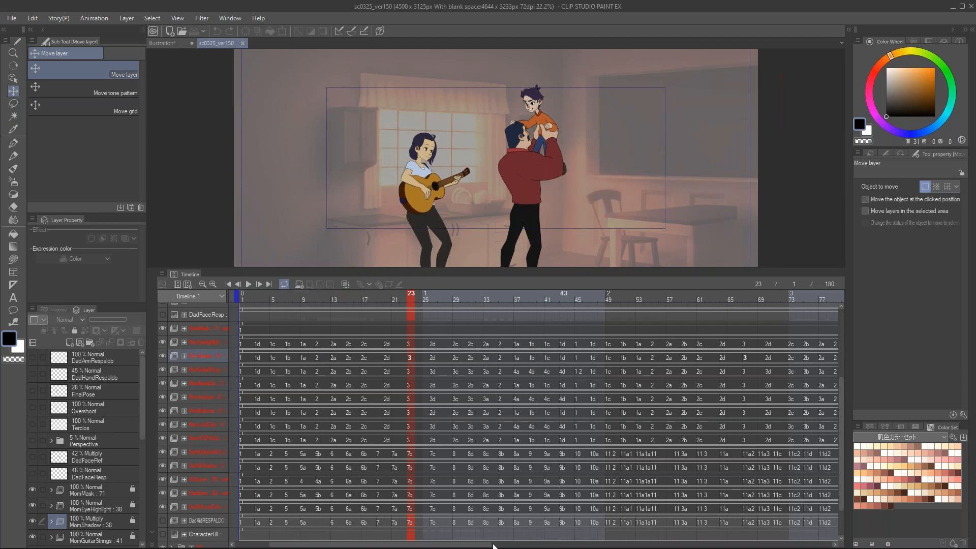
Step: Shrink the Timeline palette and examine the coloured characters' animation up close from the start of the scene
drag(483, 544, 450, 543)
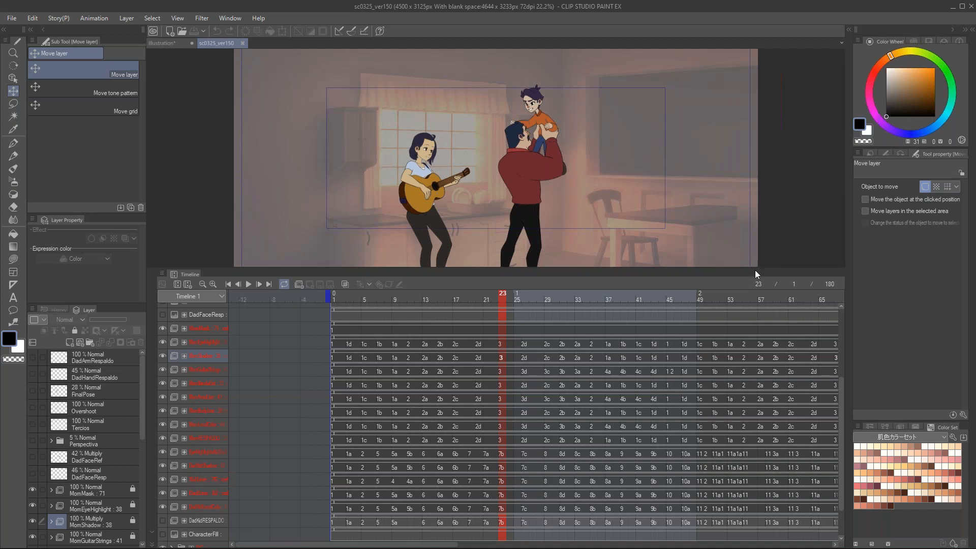
drag(754, 269, 754, 381)
scroll(650, 237, up, 4)
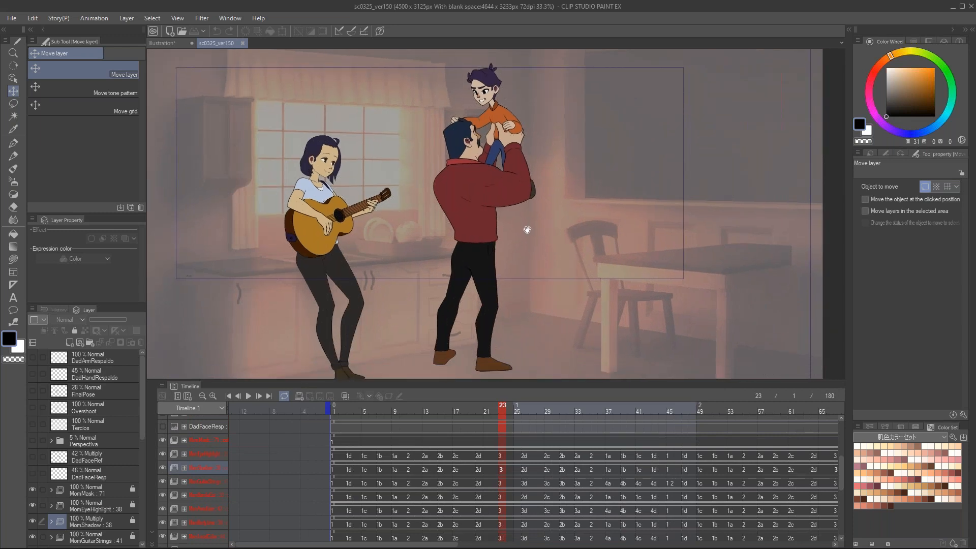
click(341, 410)
drag(354, 415, 99, 441)
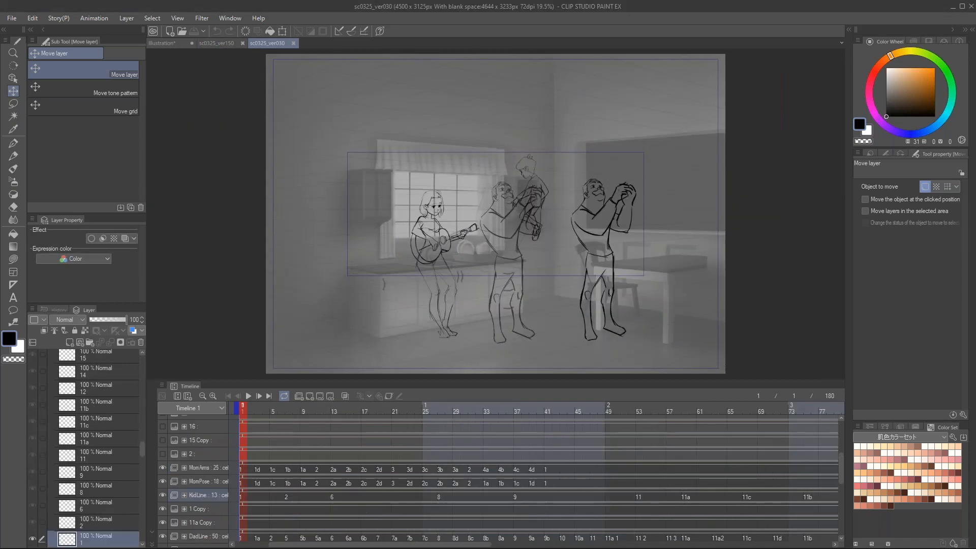
Step: Scrub the rough line animation in sc0325_ver030 up to frame 39, and return to frame 1
scroll(519, 237, up, 3)
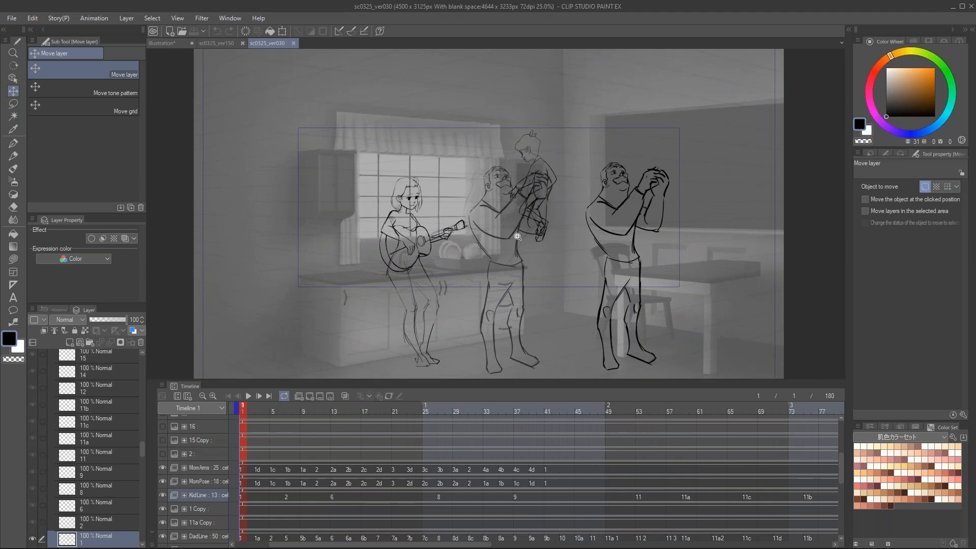
drag(258, 411, 532, 400)
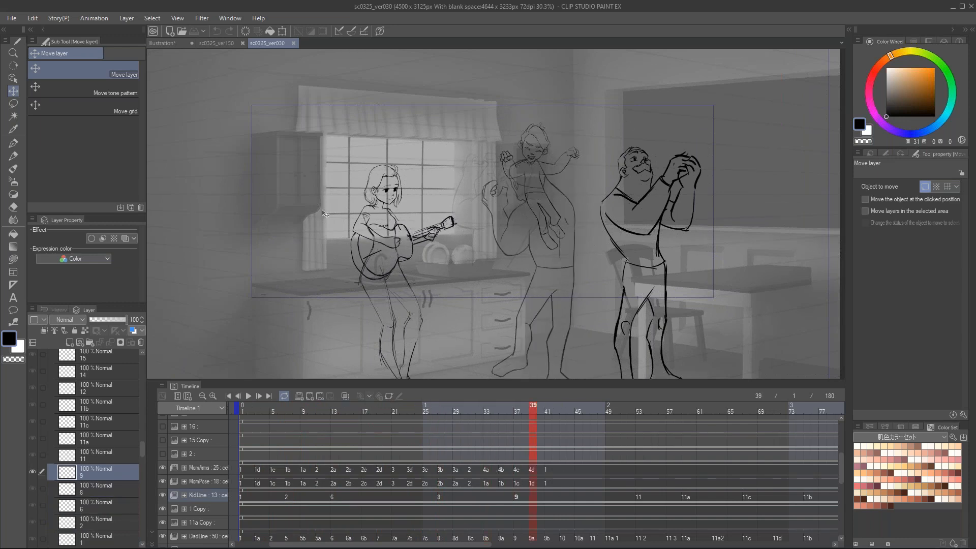
mouse_move(254, 408)
mouse_down()
mouse_move(554, 409)
mouse_move(243, 410)
mouse_up()
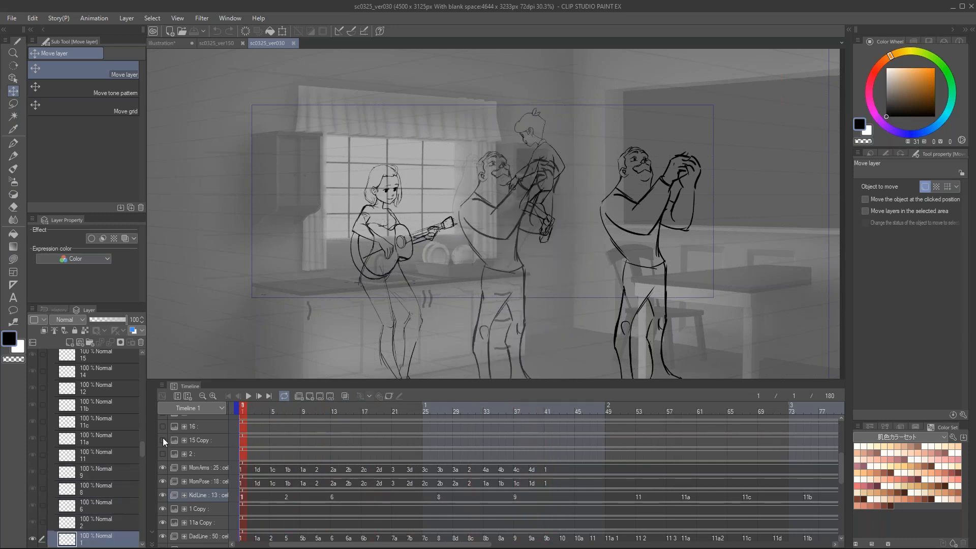
Step: Collapse the KidLine, MomPose and MomArms animation folders in the layer list of sc0325_ver030
mouse_move(142, 450)
mouse_down()
mouse_move(144, 409)
mouse_move(141, 436)
mouse_up()
scroll(60, 454, down, 2)
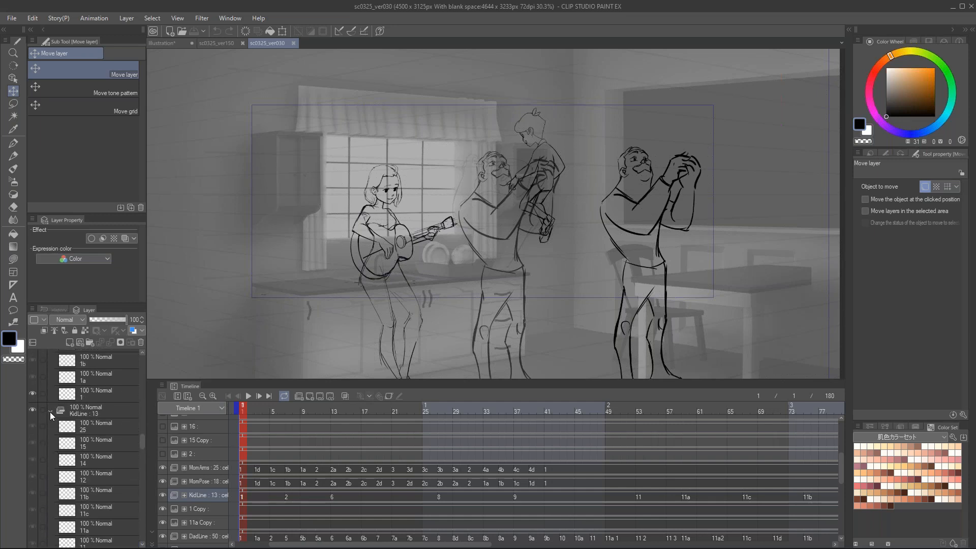
click(51, 410)
click(54, 459)
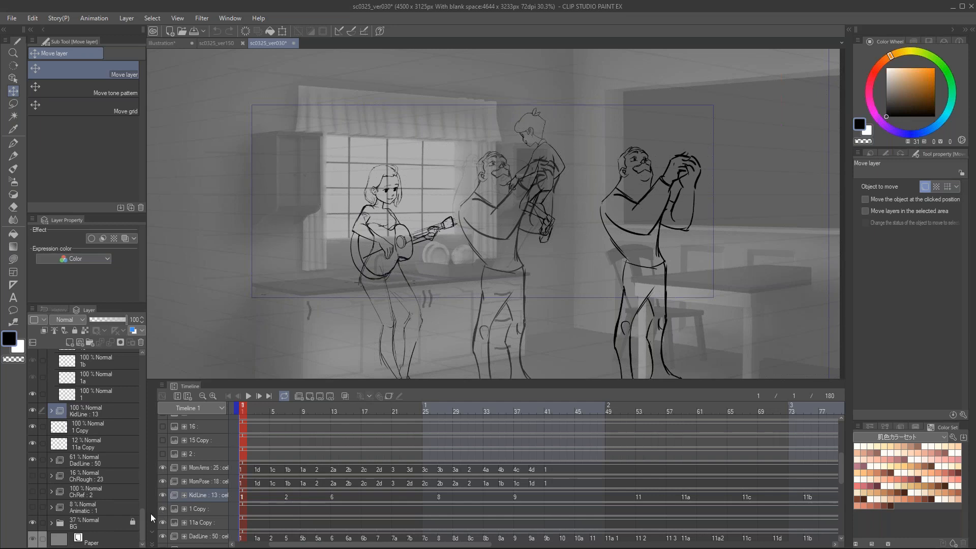
drag(142, 524, 142, 460)
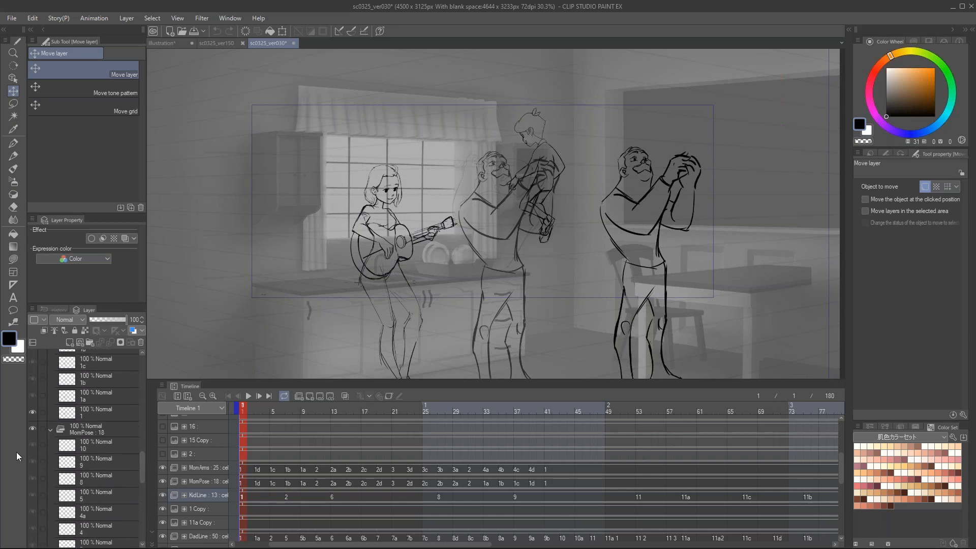
click(51, 429)
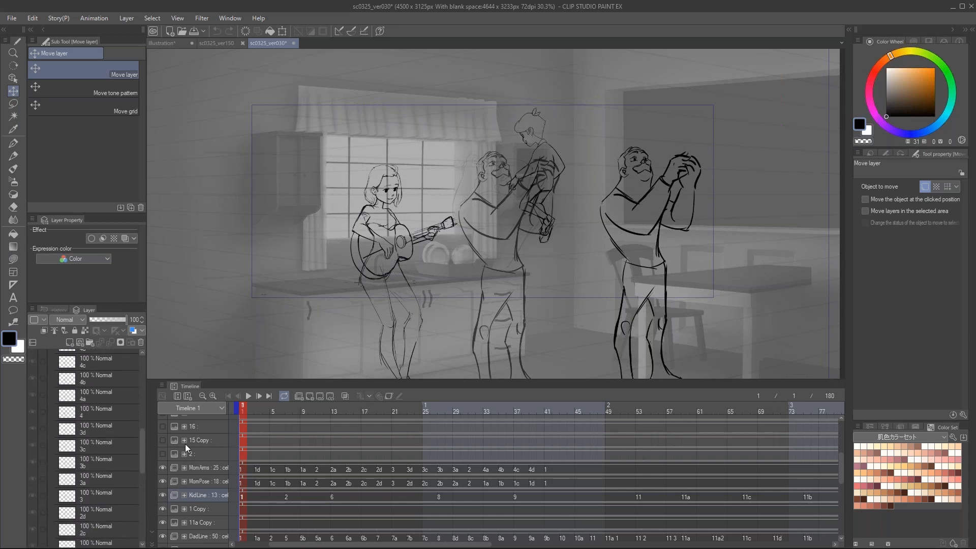
drag(144, 414, 143, 414)
scroll(143, 411, up, 5)
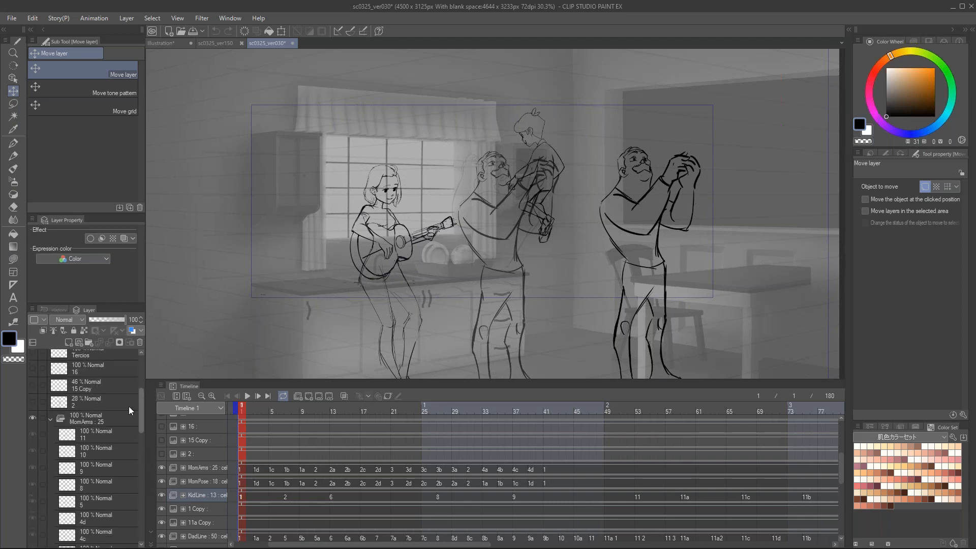
click(51, 418)
Step: Select the MomArms, KidLine and MomPose animation folders one after another to compare their tracks, ending on MomArms
click(93, 418)
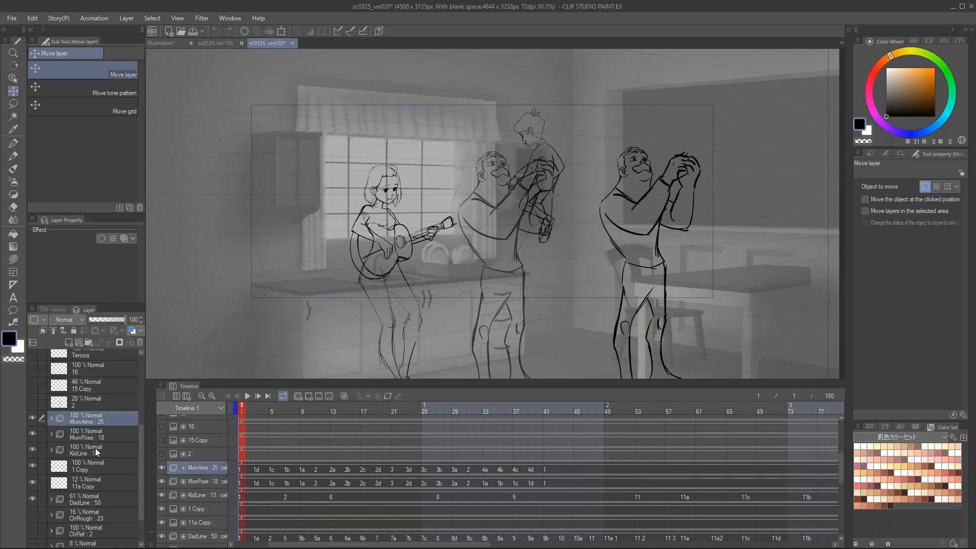
scroll(95, 447, down, 2)
click(80, 425)
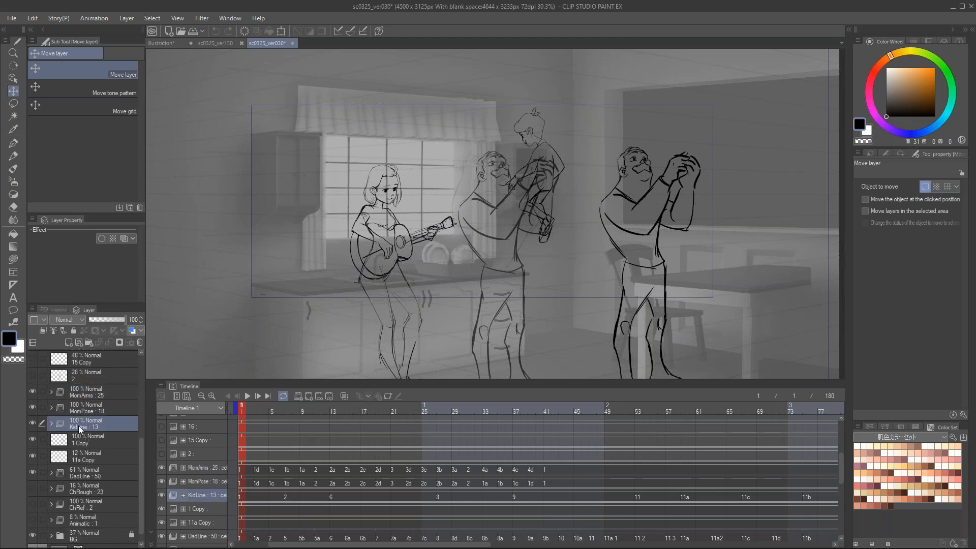
click(76, 407)
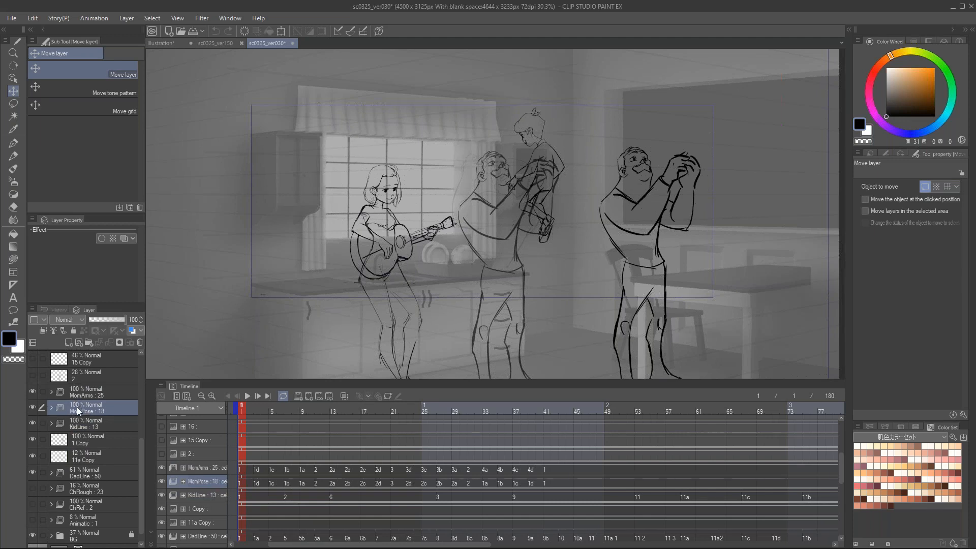
click(79, 390)
Step: Hide and show the MomArms folder again, and examine the guitar-playing mother's line animation up close, ending on frame 2
scroll(381, 228, up, 2)
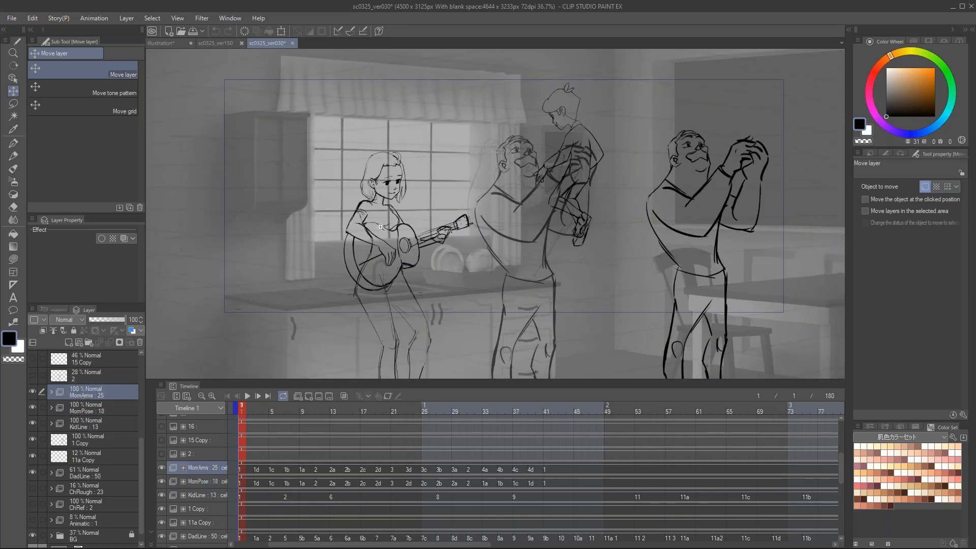
click(31, 389)
click(31, 389)
drag(279, 411, 141, 435)
scroll(112, 421, up, 5)
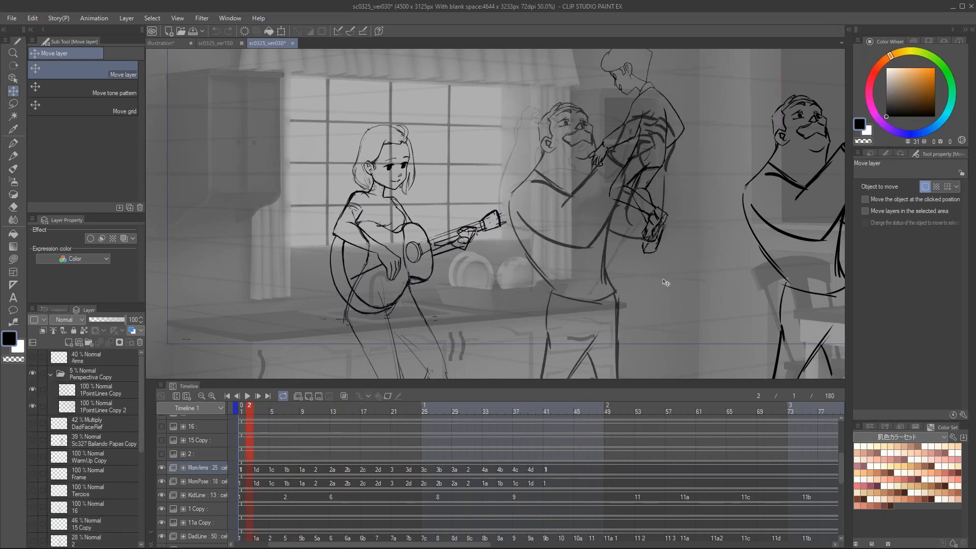
Step: Close the sc0325_ver030 document without saving its changes
click(293, 43)
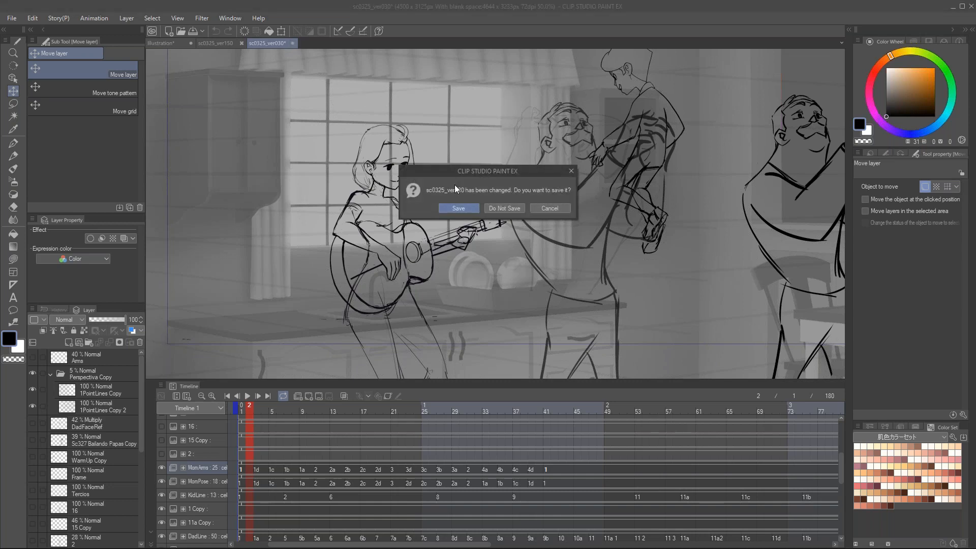
click(494, 207)
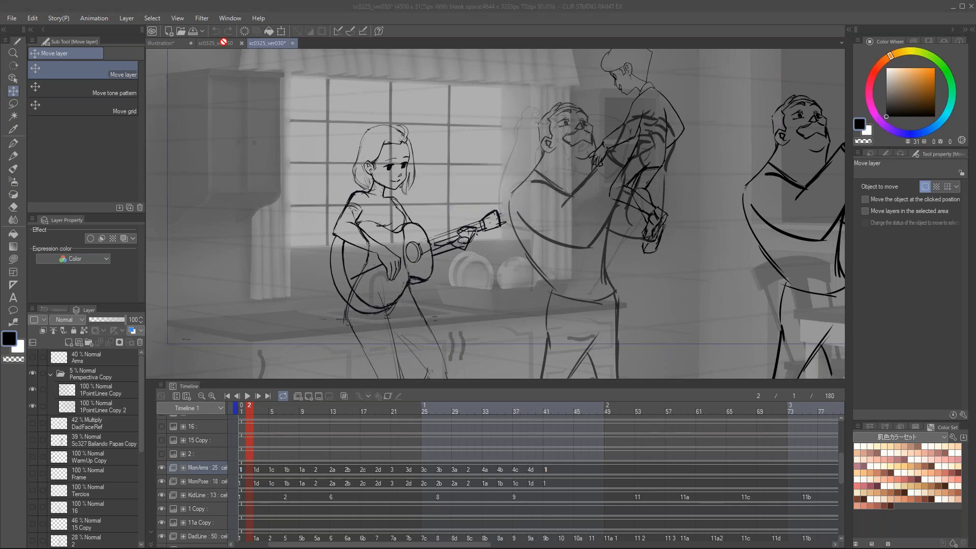
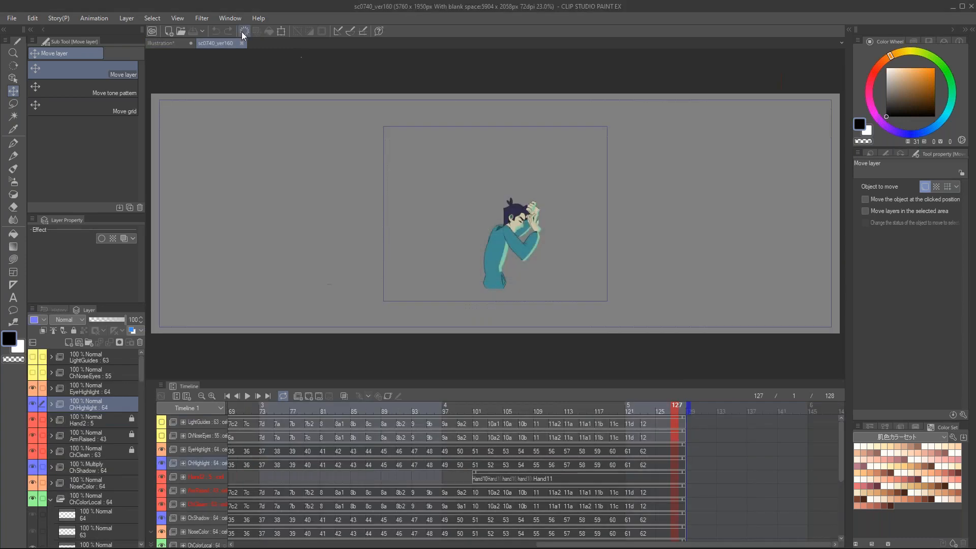
Step: Close the Illustration document, keeping sc0740_ver160 open
click(191, 43)
click(505, 207)
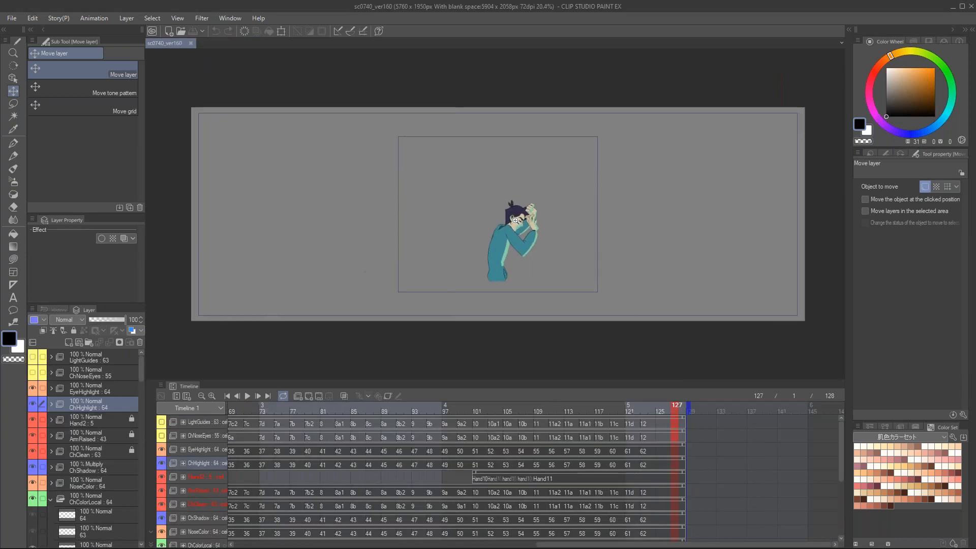
Step: Collapse the ChColorLocal folder and show the BG folder behind the character
drag(141, 370, 139, 398)
click(51, 358)
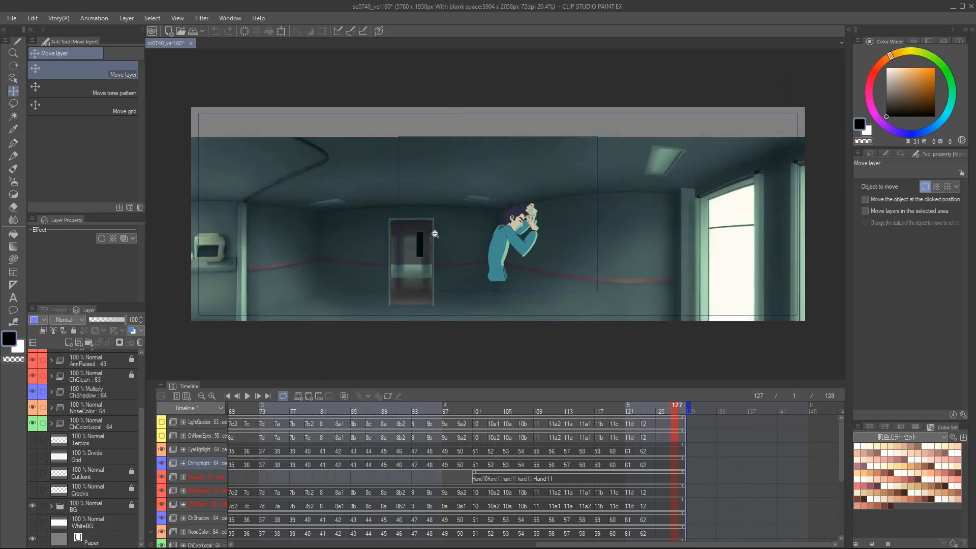
scroll(359, 241, up, 1)
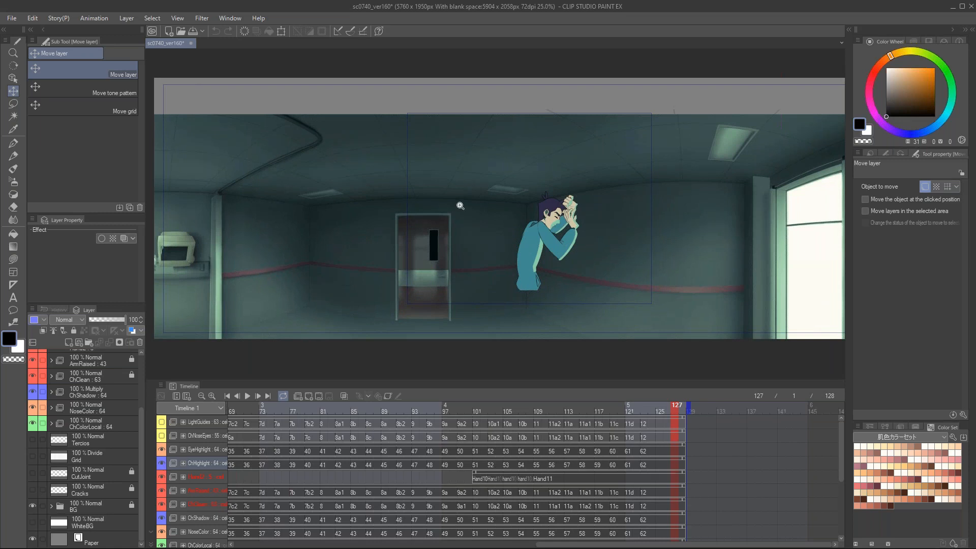
scroll(460, 205, up, 1)
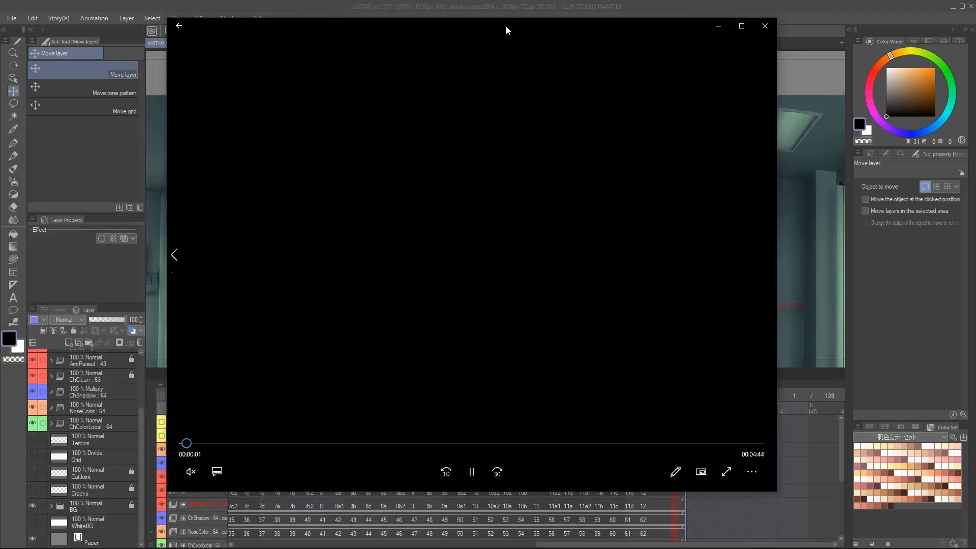
Step: Review the matching shot around 3:29 to 3:35 of the finished film in the video player and close it
click(647, 440)
drag(647, 444, 609, 446)
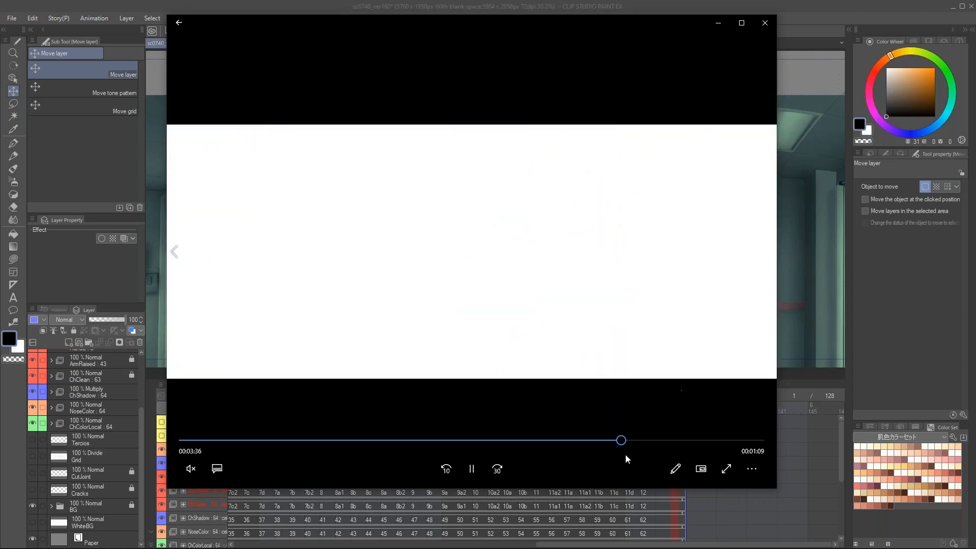
drag(621, 440, 605, 441)
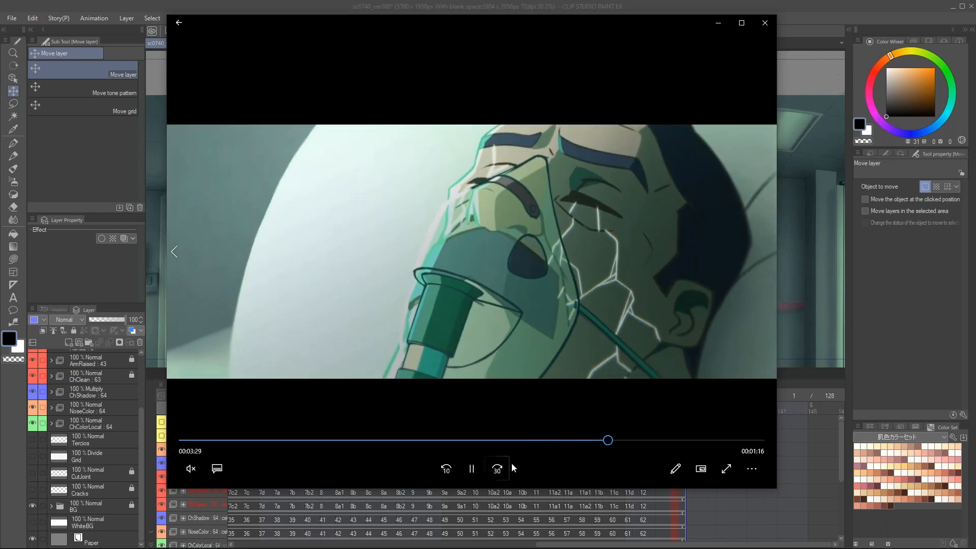
click(471, 468)
click(763, 23)
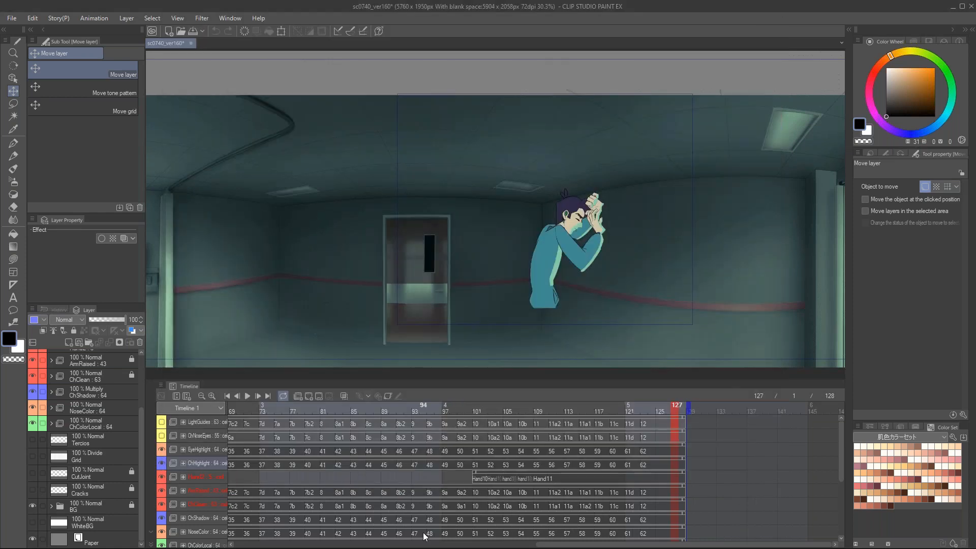
Step: Go back to frame 1 of sc0740_ver160 and hide the ChHighlight animation folder
drag(571, 547, 273, 548)
click(334, 409)
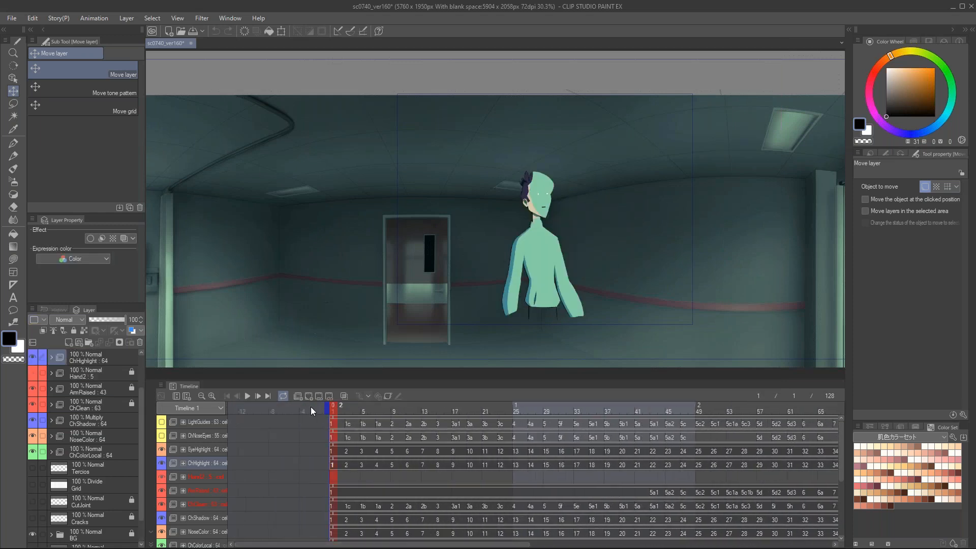
scroll(82, 384, up, 3)
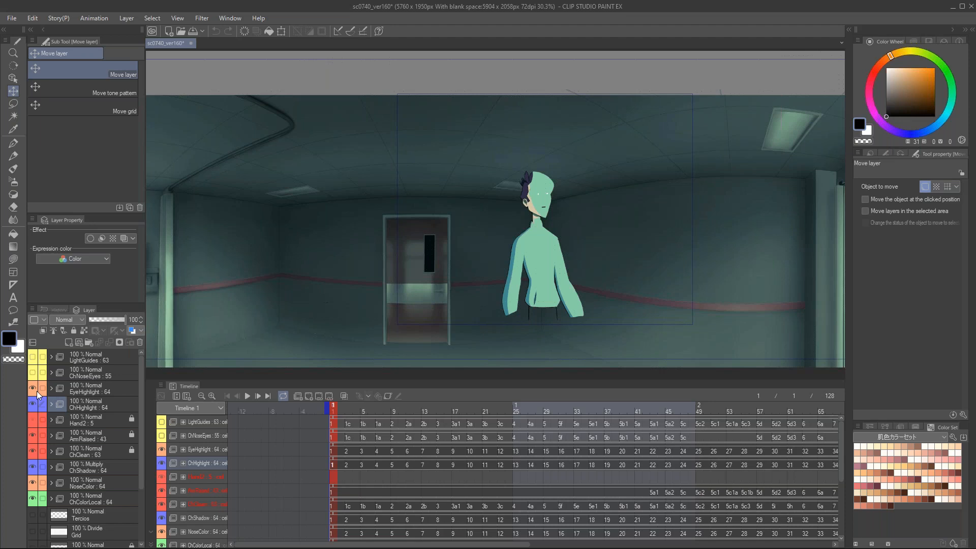
click(30, 407)
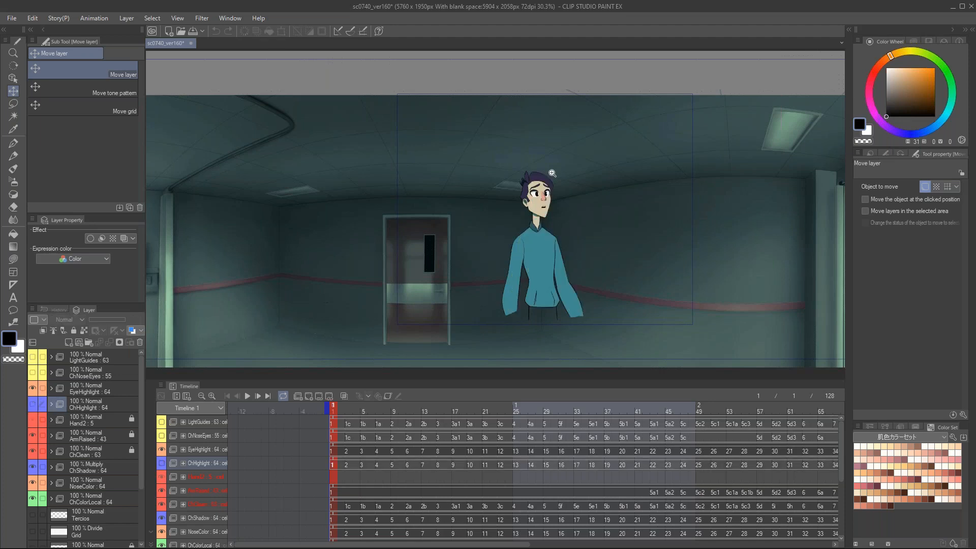
Step: Examine the character's opening movement up close, comparing frame 1 with frame 10 several times
ctrl+click(569, 206)
ctrl+click(562, 260)
drag(562, 275, 535, 235)
alt+click(540, 227)
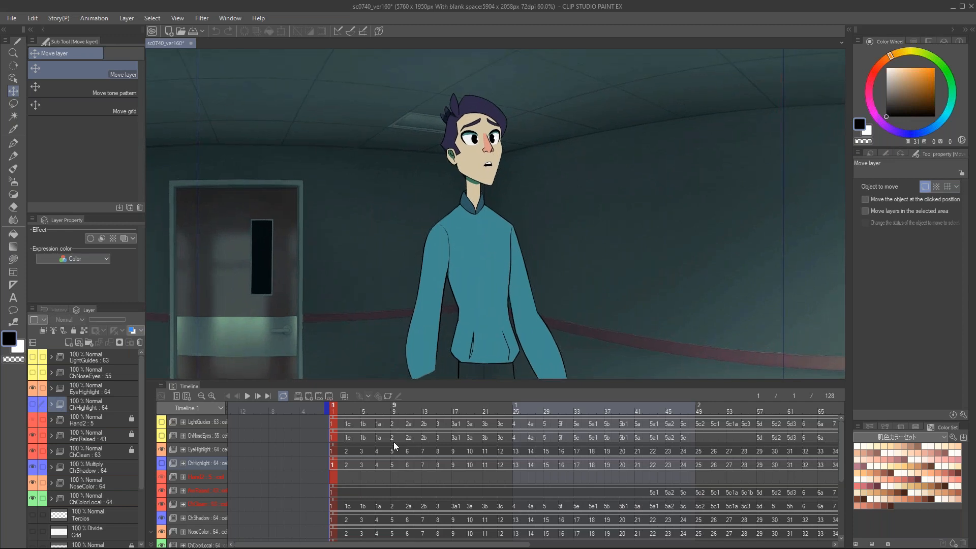
click(356, 412)
click(360, 416)
drag(374, 419, 403, 425)
click(334, 406)
click(402, 407)
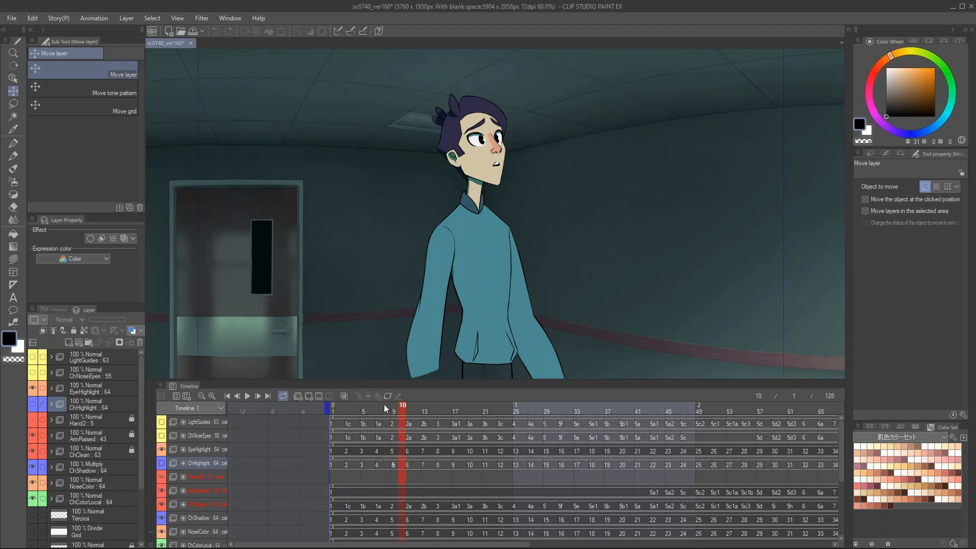
click(335, 407)
click(401, 407)
click(336, 408)
Step: Scrub through the character's turn from frame 1, ending on frame 62
drag(349, 413, 783, 422)
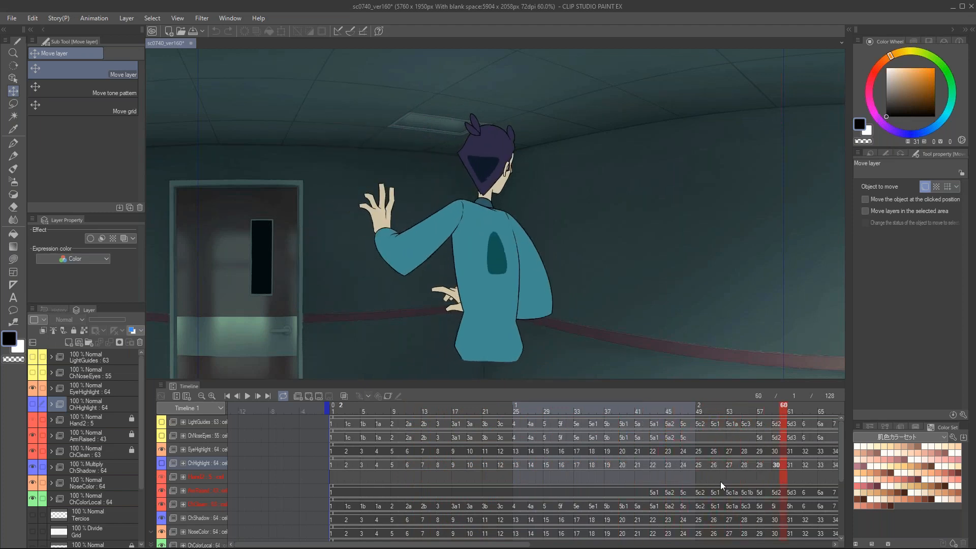
drag(528, 544, 645, 544)
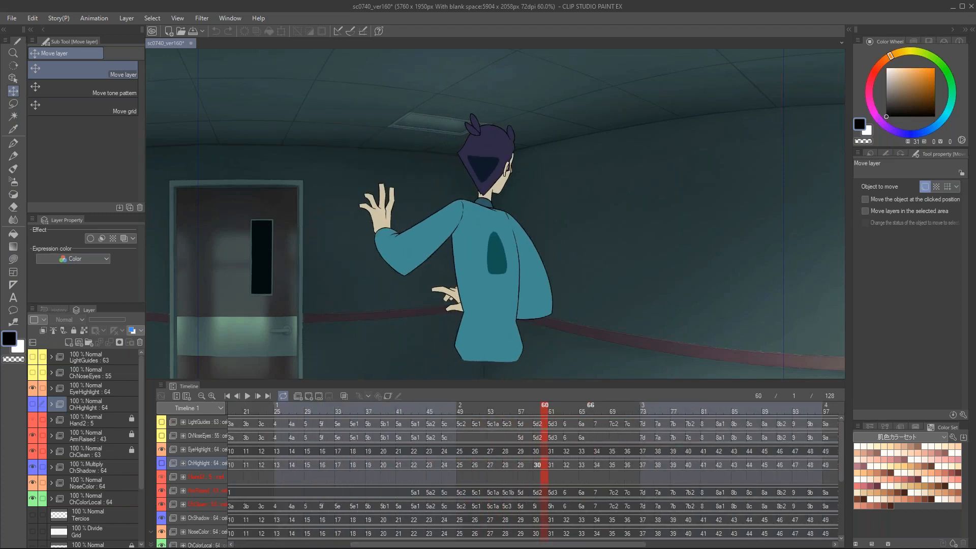
click(556, 413)
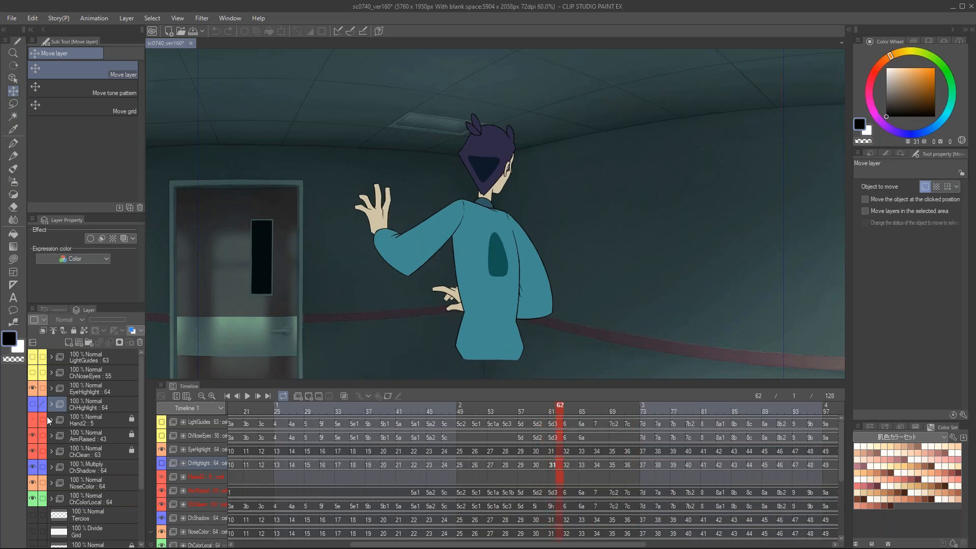
Step: Show the LightGuides folder and hide BG, ChColorLocal, NoseColor and ChShadow, leaving the line art and colored guides
click(32, 357)
scroll(482, 196, up, 2)
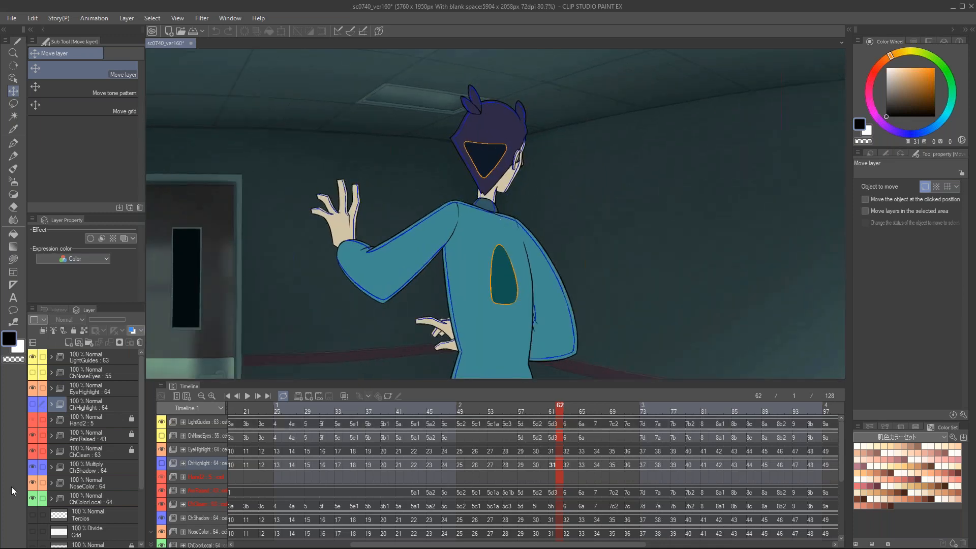
scroll(52, 512, down, 3)
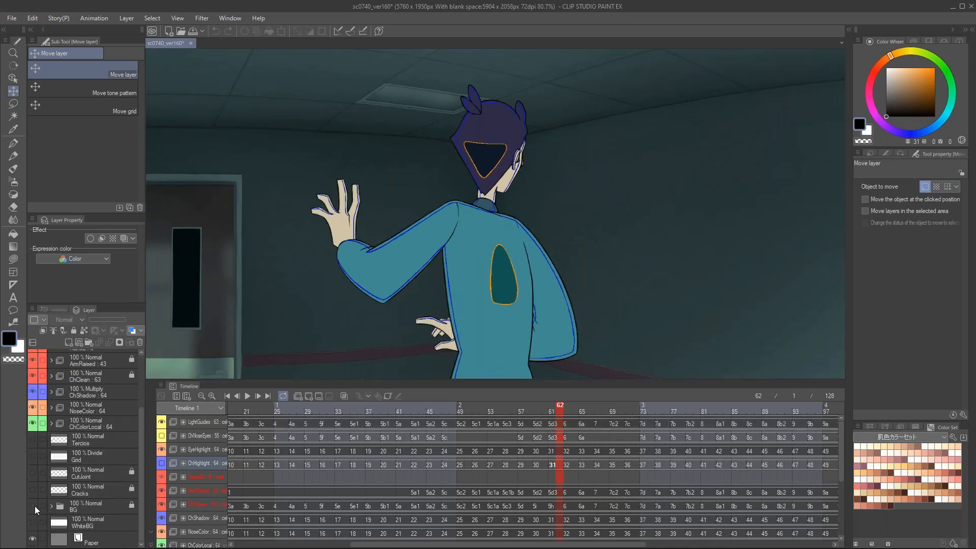
click(32, 505)
scroll(38, 488, up, 3)
click(33, 501)
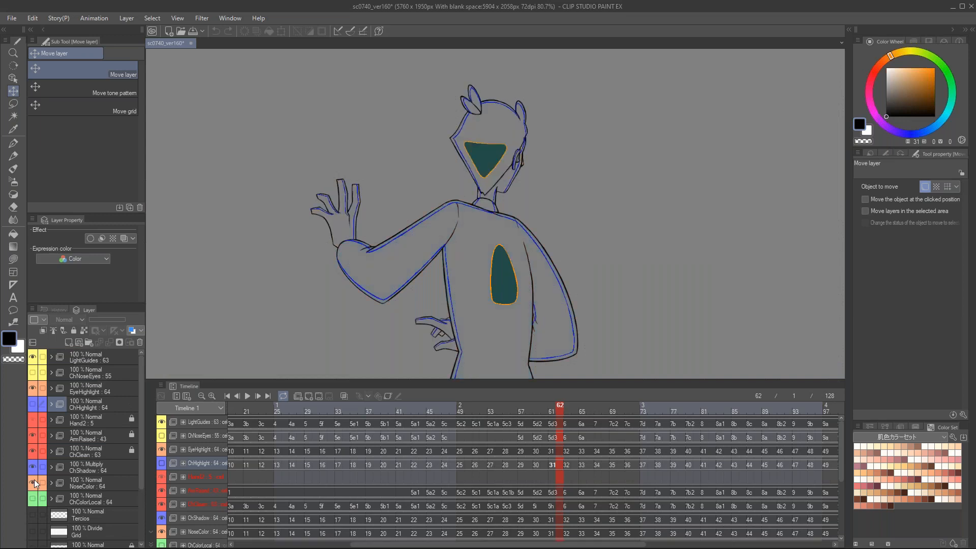
click(33, 481)
click(32, 468)
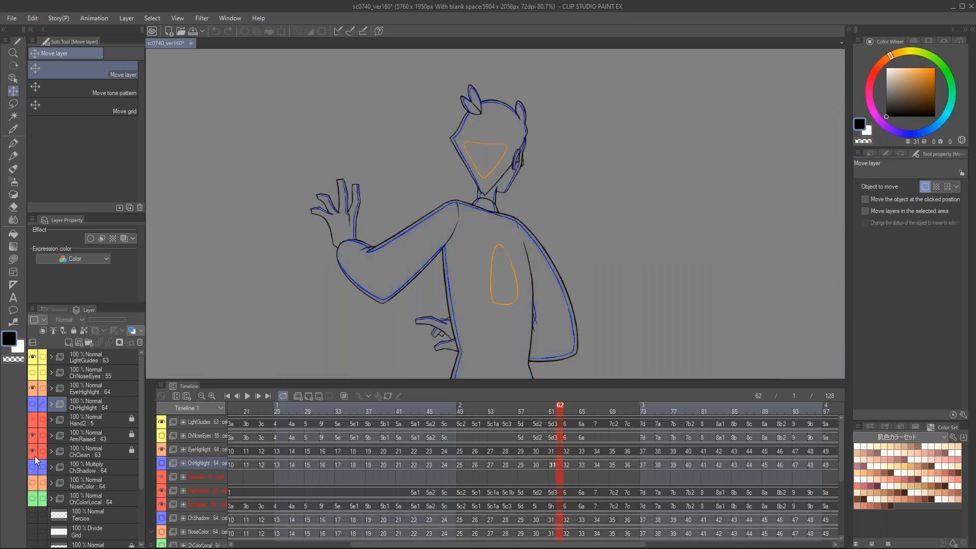
Step: Return to frame 1, hide the EyeHighlight folder and view its palette color options without changing the color
drag(258, 412, 91, 431)
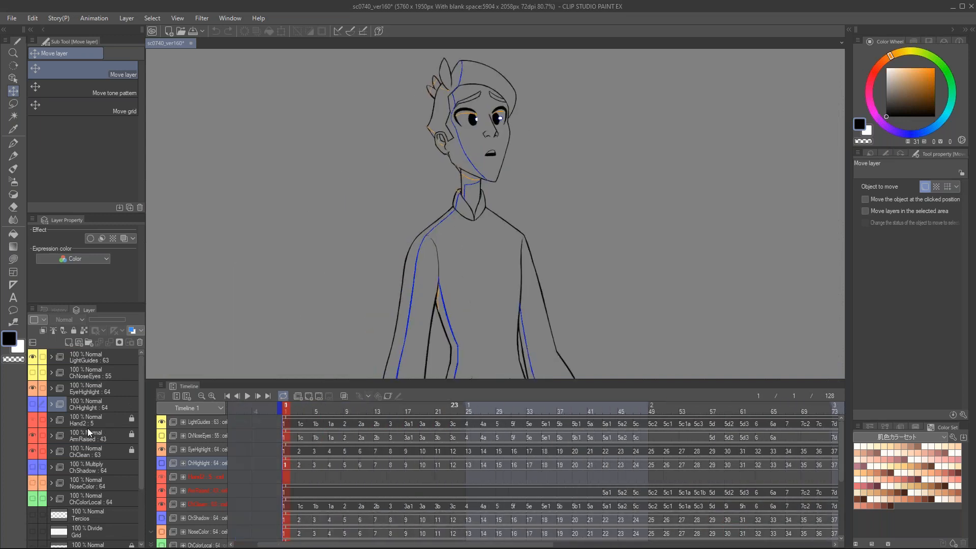
click(33, 388)
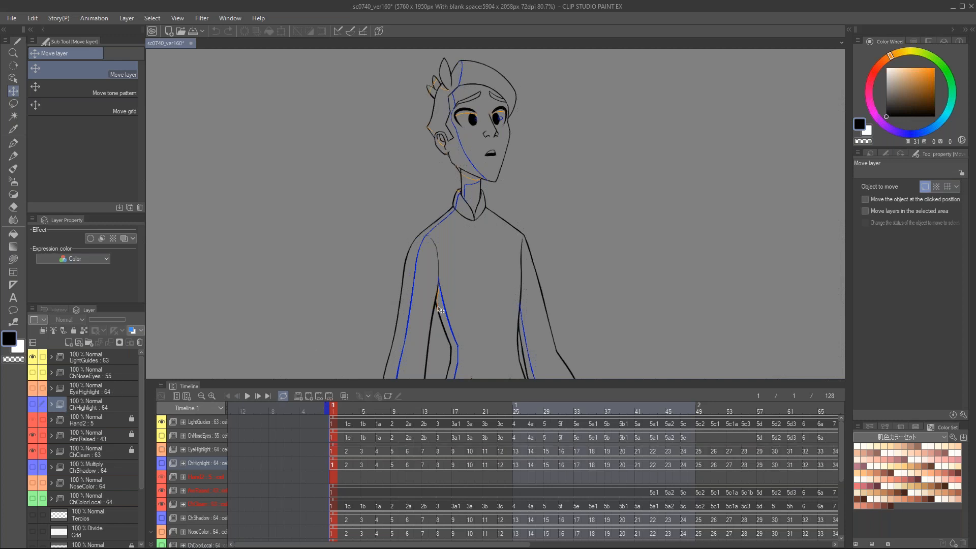
click(98, 391)
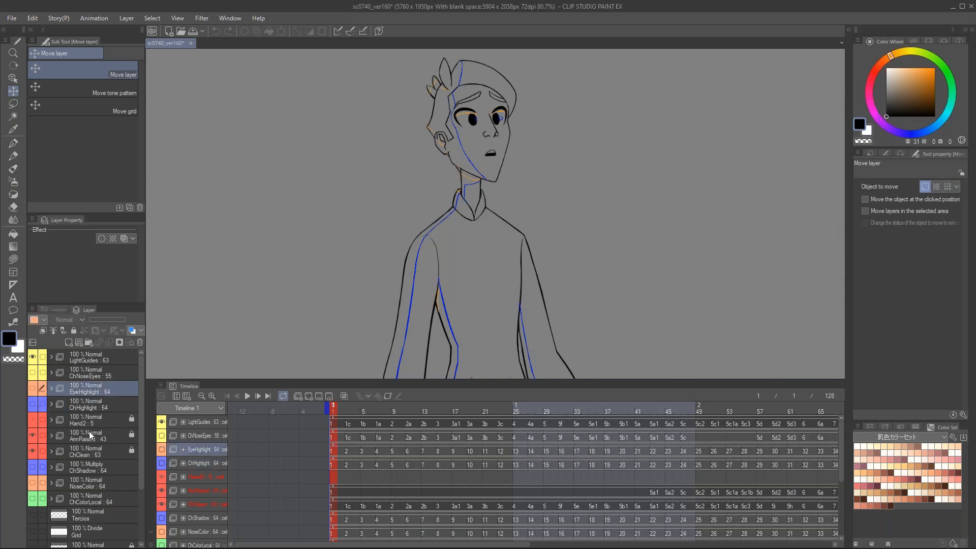
click(44, 319)
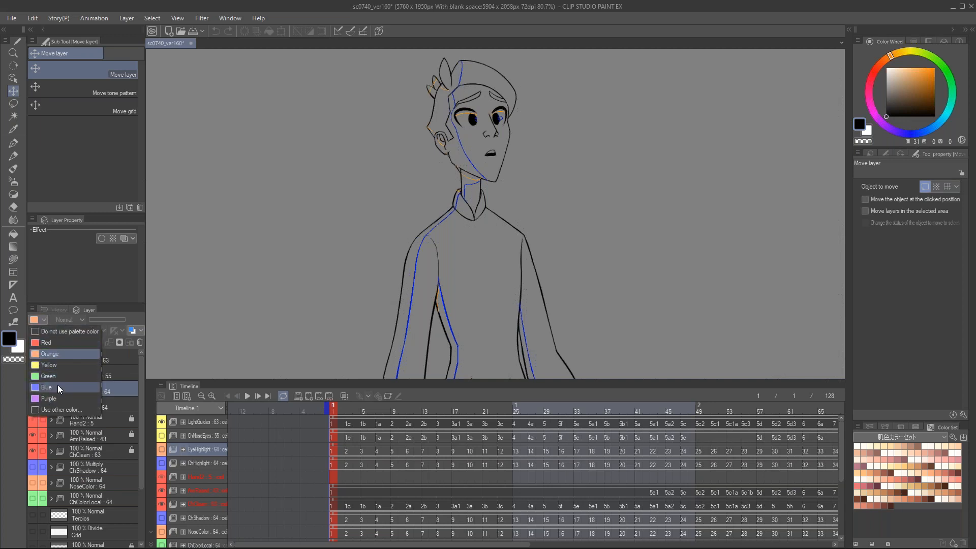
click(62, 291)
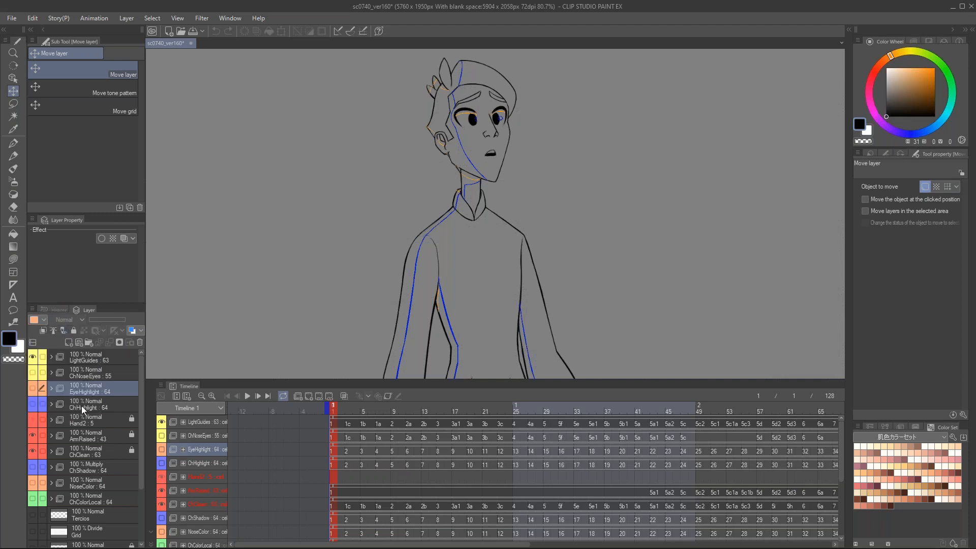
Step: Select the ChClean, ArmRaised, Hand2, ChHighlight and NoseColor folders in turn to compare their color coding, ending on ChNoseEyes
click(80, 445)
click(81, 433)
click(82, 421)
click(84, 408)
click(81, 477)
click(85, 407)
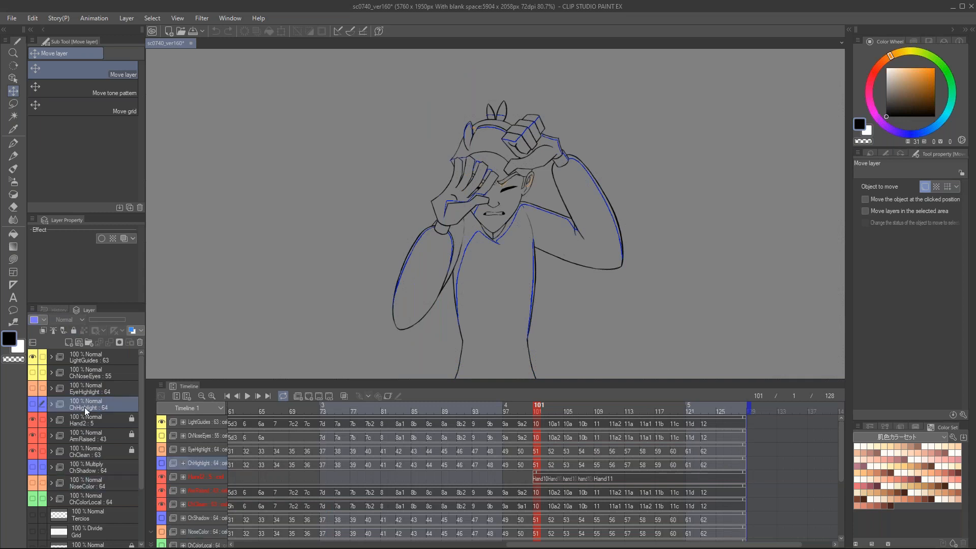
click(86, 372)
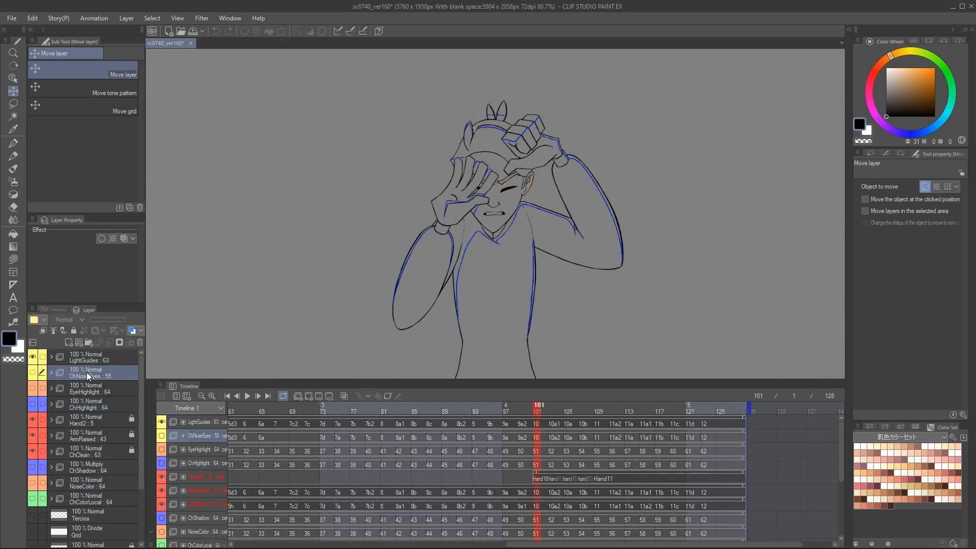
Step: Scrub back to the start of the timeline and examine the face's light and shadow guide lines across frames 1 to 7
drag(248, 410, 150, 409)
click(390, 542)
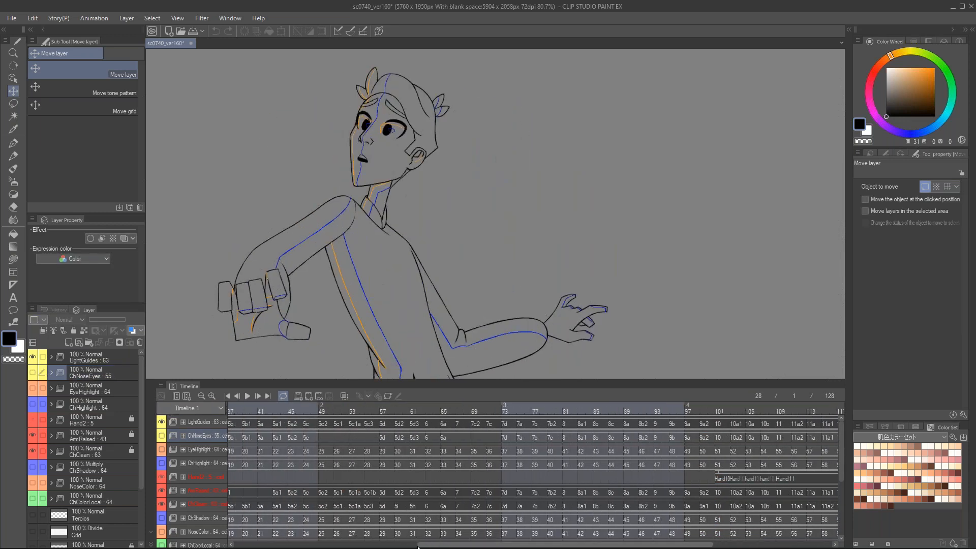
drag(391, 543, 295, 544)
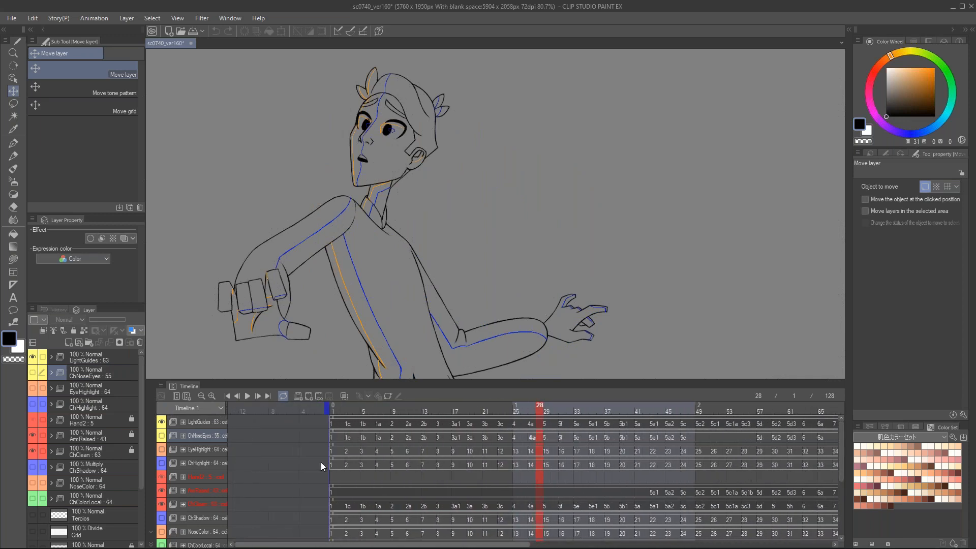
drag(343, 411, 379, 410)
scroll(488, 110, up, 6)
drag(467, 160, 478, 193)
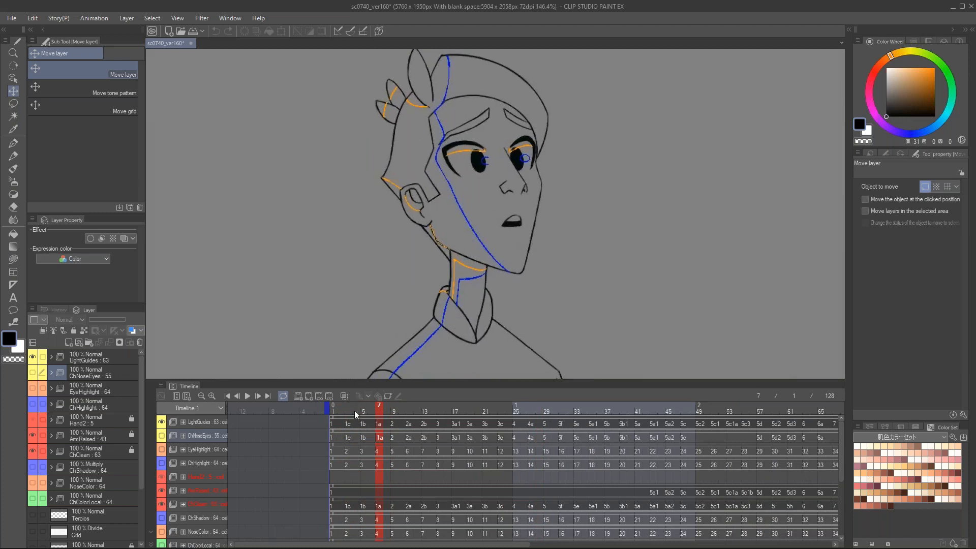
mouse_move(335, 410)
mouse_down()
mouse_move(413, 407)
mouse_move(319, 407)
mouse_up()
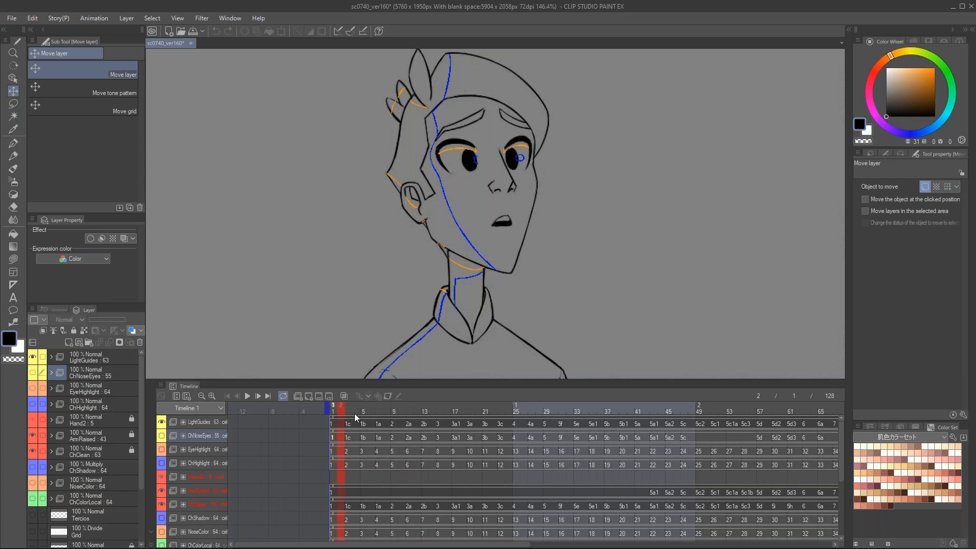
drag(355, 414, 362, 413)
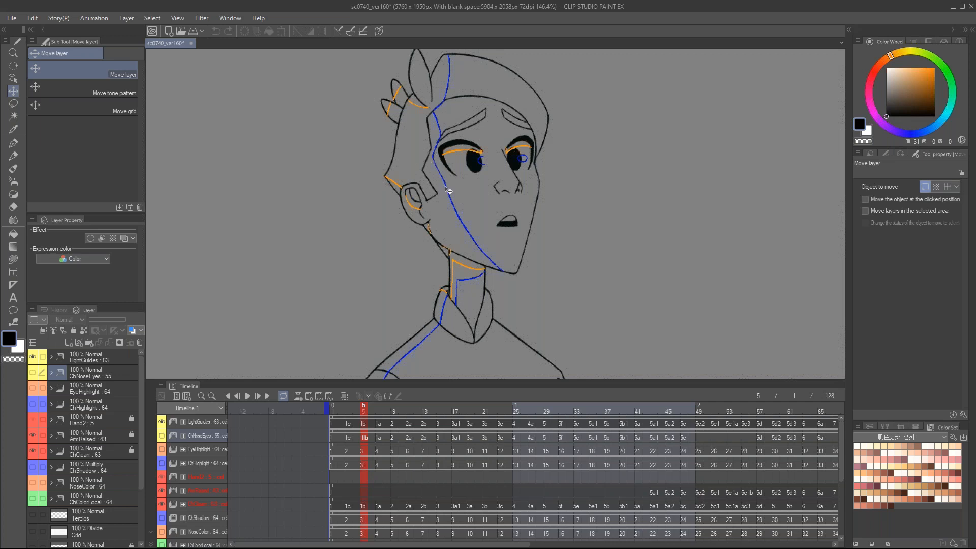
Step: Follow the light guides on the whole figure through frames 15 and 34, ending with a closer view of frame 63
drag(383, 410, 440, 416)
scroll(501, 241, down, 4)
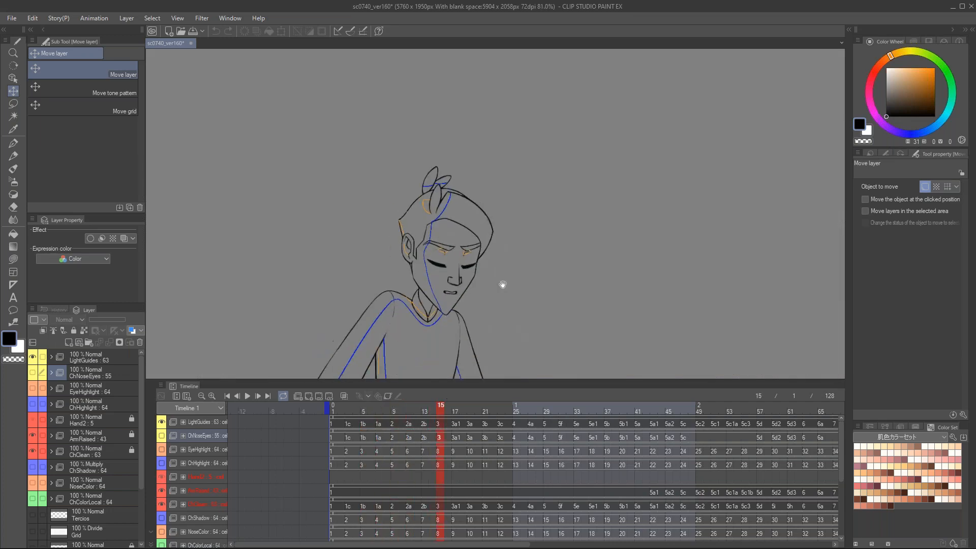
drag(501, 283, 528, 173)
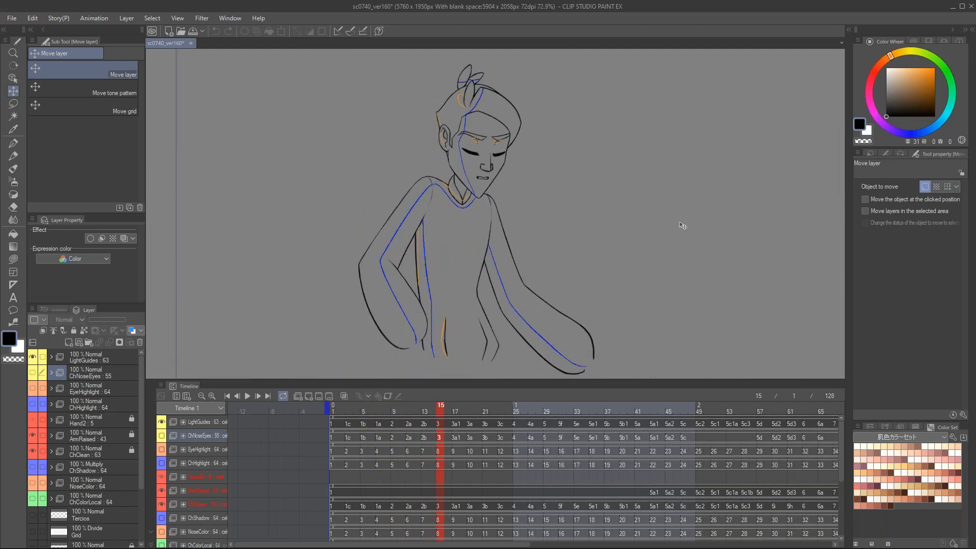
drag(448, 408, 585, 415)
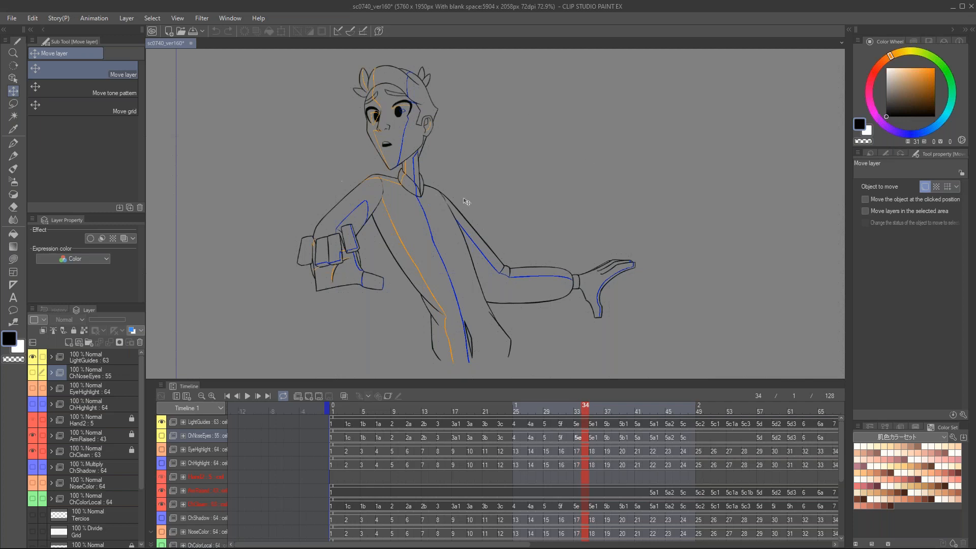
mouse_move(589, 409)
mouse_down()
mouse_move(695, 412)
mouse_move(698, 395)
mouse_move(745, 414)
mouse_move(806, 412)
mouse_up()
scroll(516, 189, up, 3)
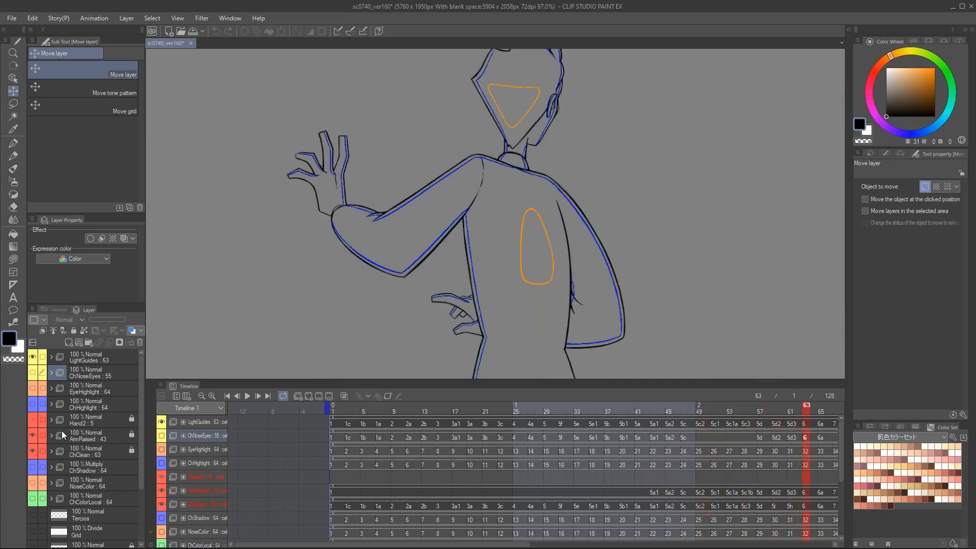
Step: Show the ChShadow folder, then at frame 45 show and select the ChHighlight folder
click(32, 464)
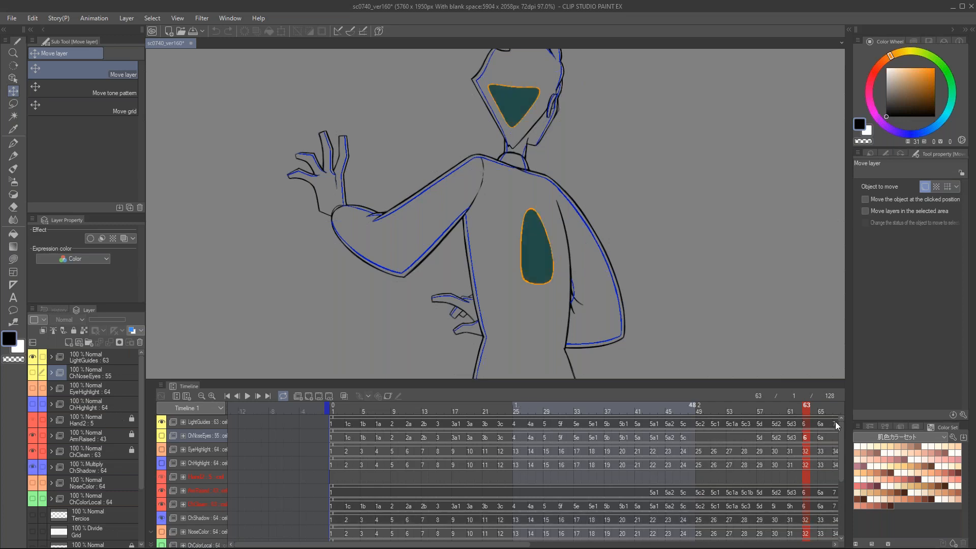
mouse_move(764, 412)
mouse_down()
mouse_move(511, 421)
mouse_move(401, 405)
mouse_move(668, 413)
mouse_up()
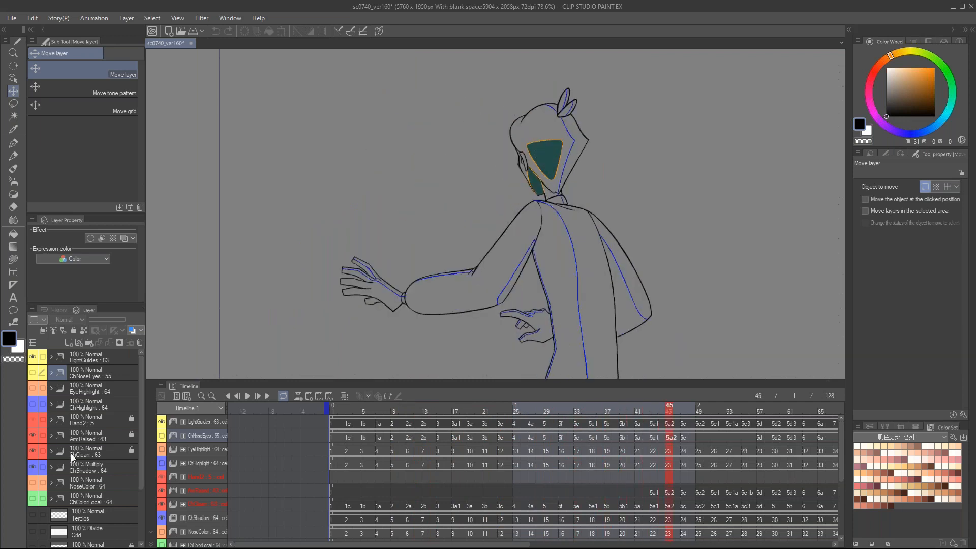
click(34, 404)
click(91, 404)
scroll(569, 197, up, 1)
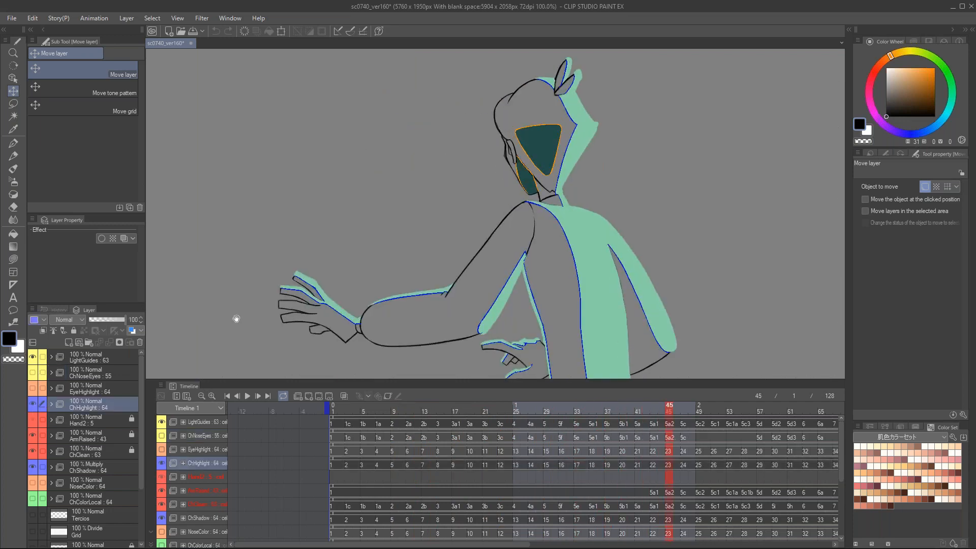
Step: On frame 19, set the ChHighlight folder to Add (Glow) blending with 22% opacity
drag(572, 407, 468, 413)
scroll(508, 136, up, 4)
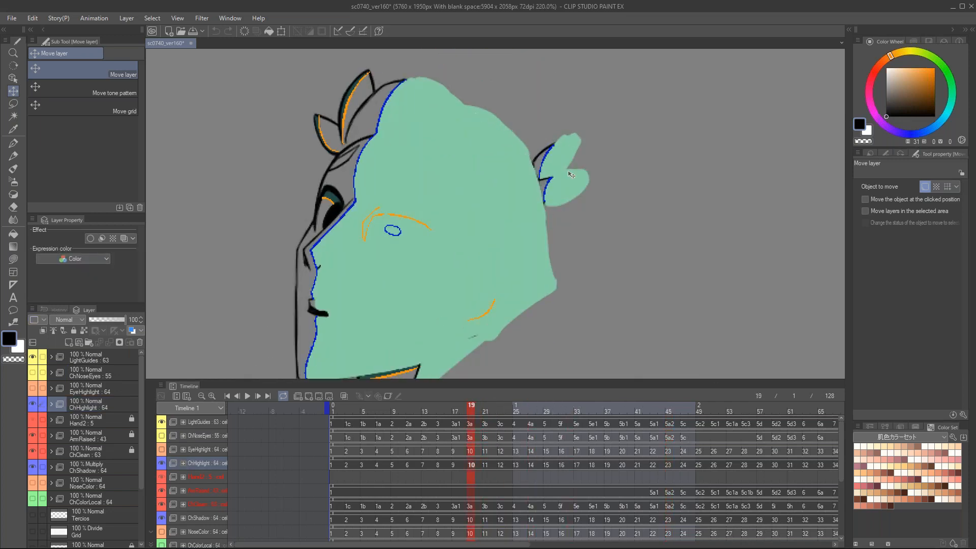
drag(488, 266, 505, 204)
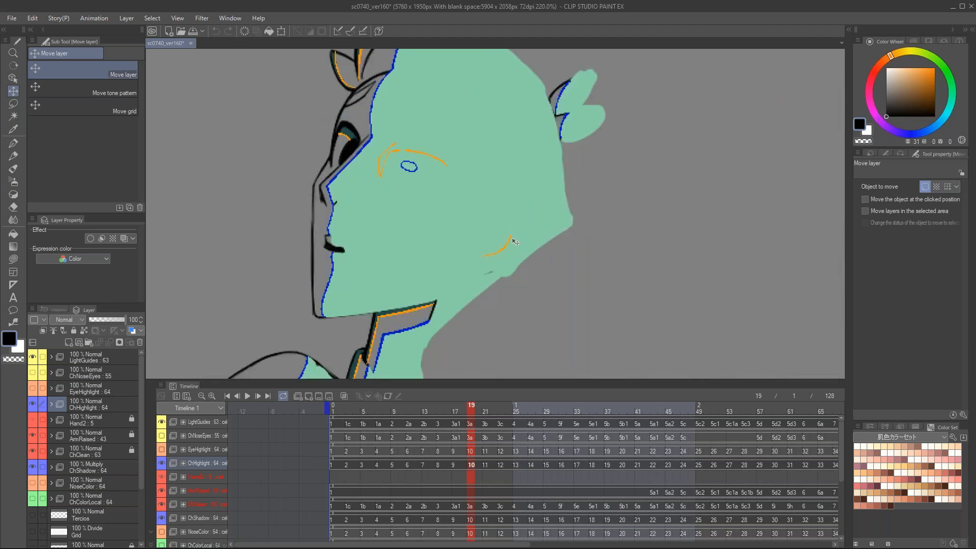
click(108, 406)
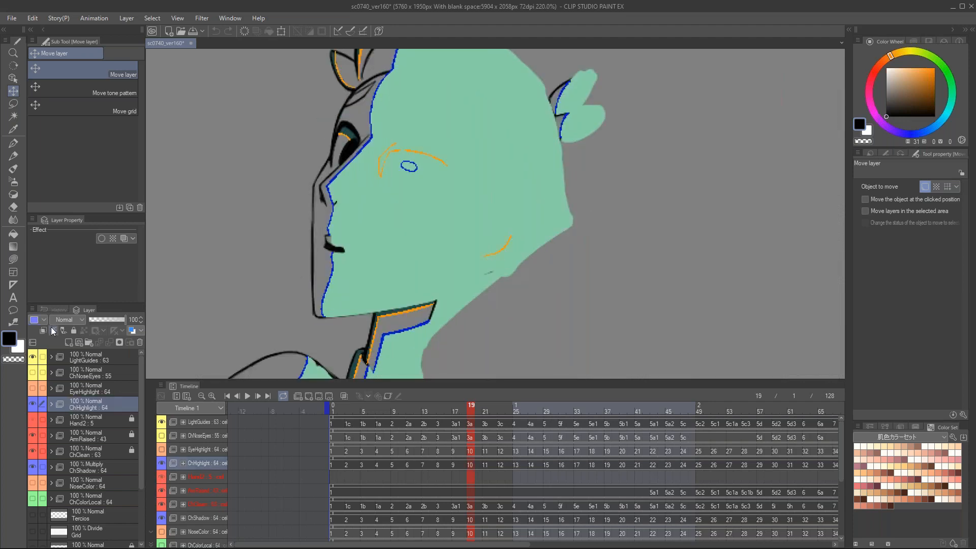
click(66, 320)
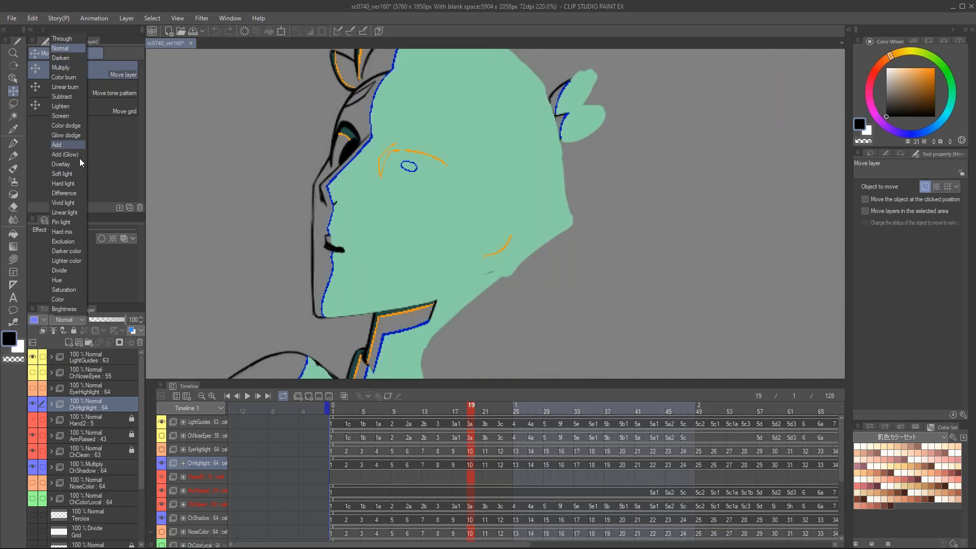
click(66, 154)
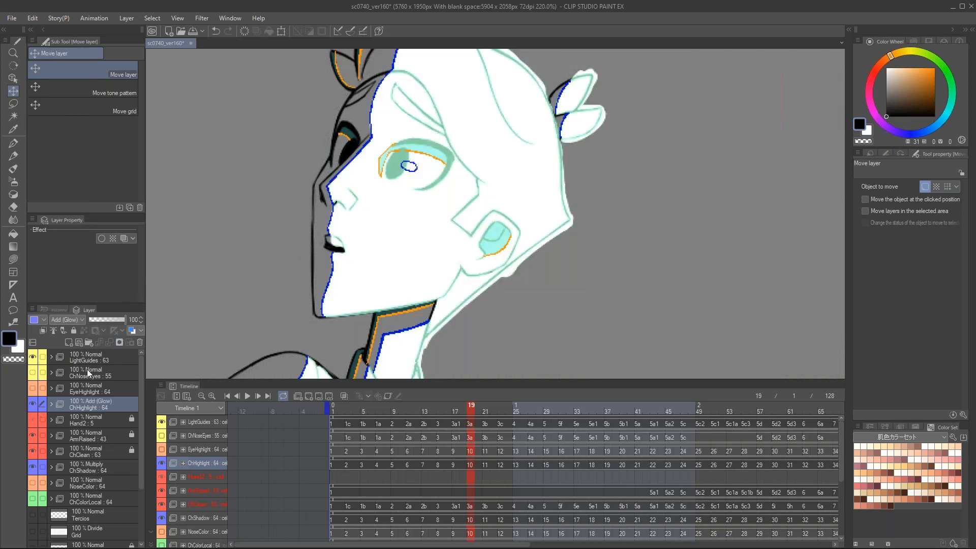
drag(115, 320, 96, 319)
Step: Show the ChColorLocal folder to add the character's base colors beneath the shadows and highlights
scroll(65, 471, down, 3)
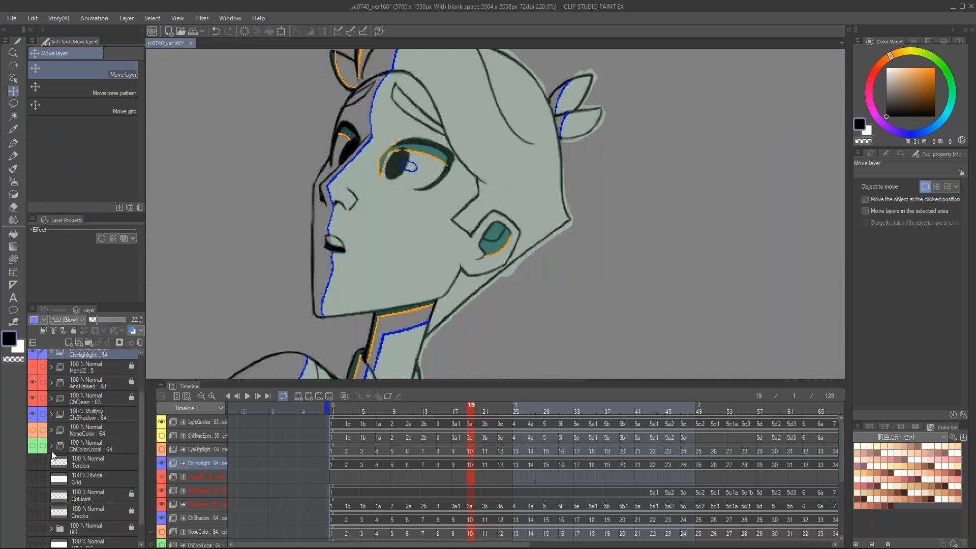
click(32, 445)
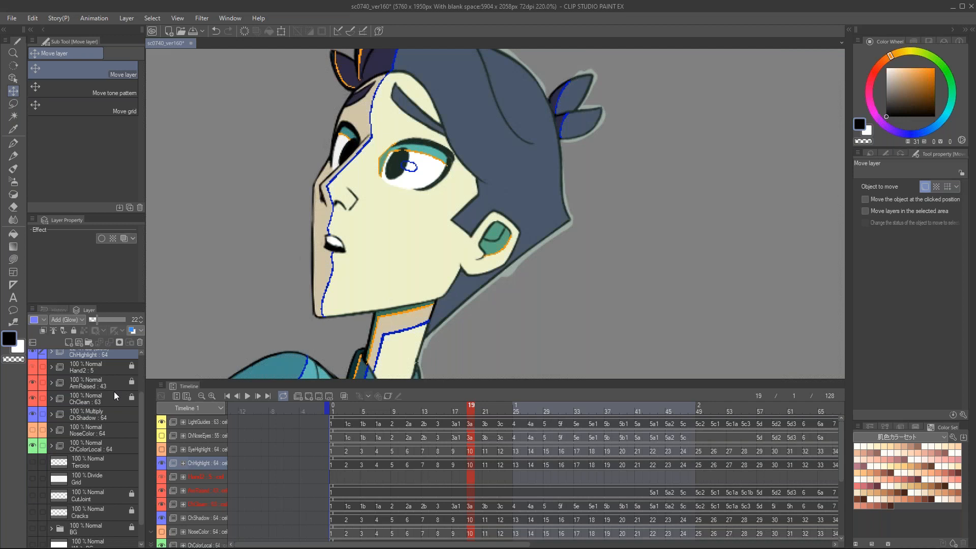
drag(140, 429, 142, 382)
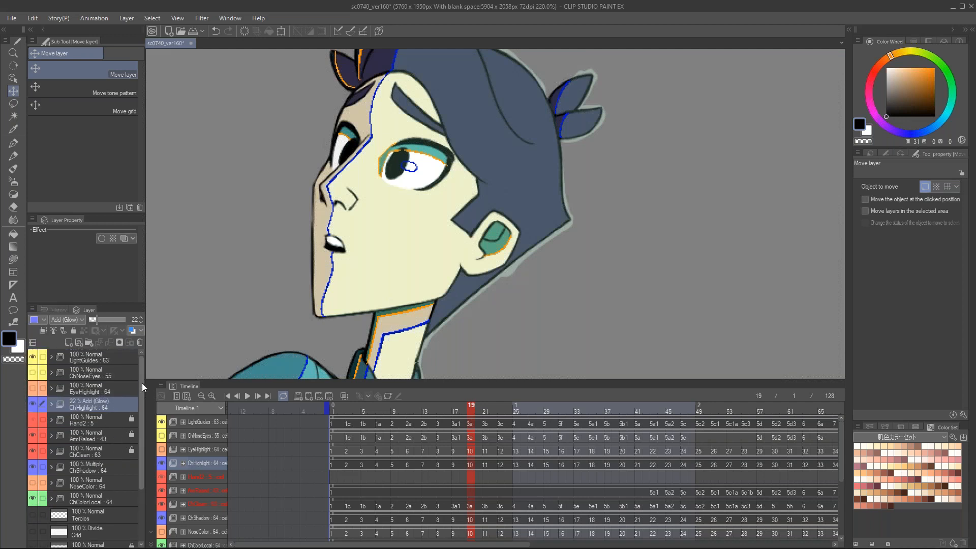
Step: Show the ChNoseEyes guide folder and follow its nose and eye outlines back to frame 1
scroll(395, 188, up, 3)
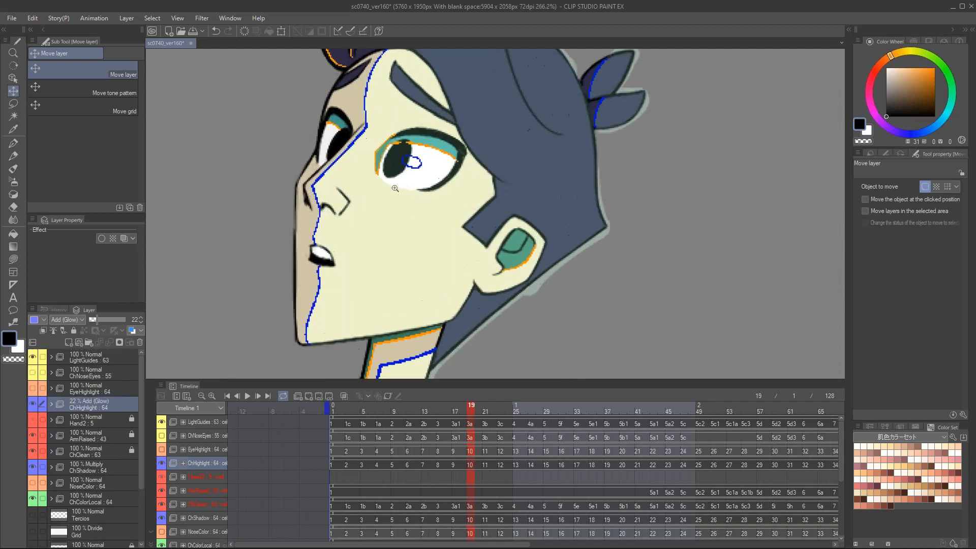
drag(384, 181, 426, 233)
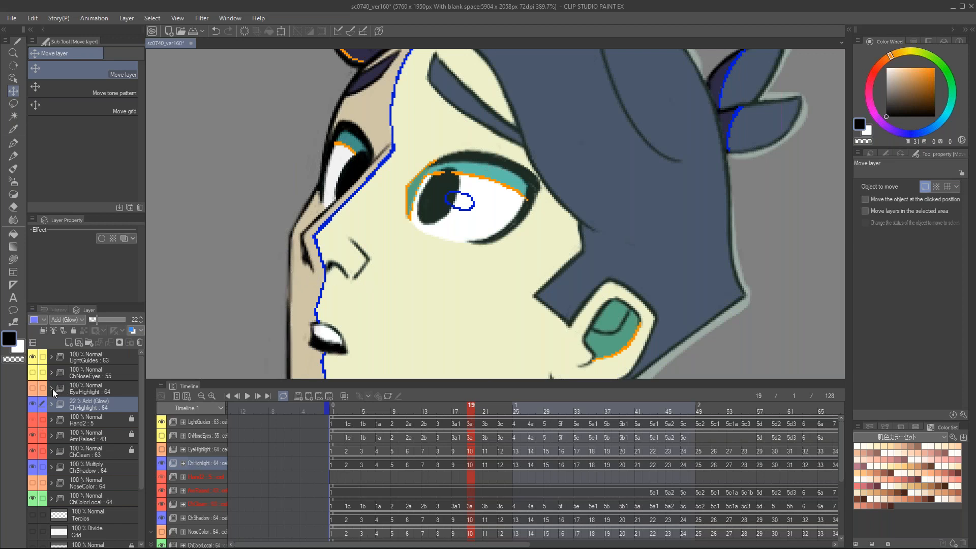
click(32, 373)
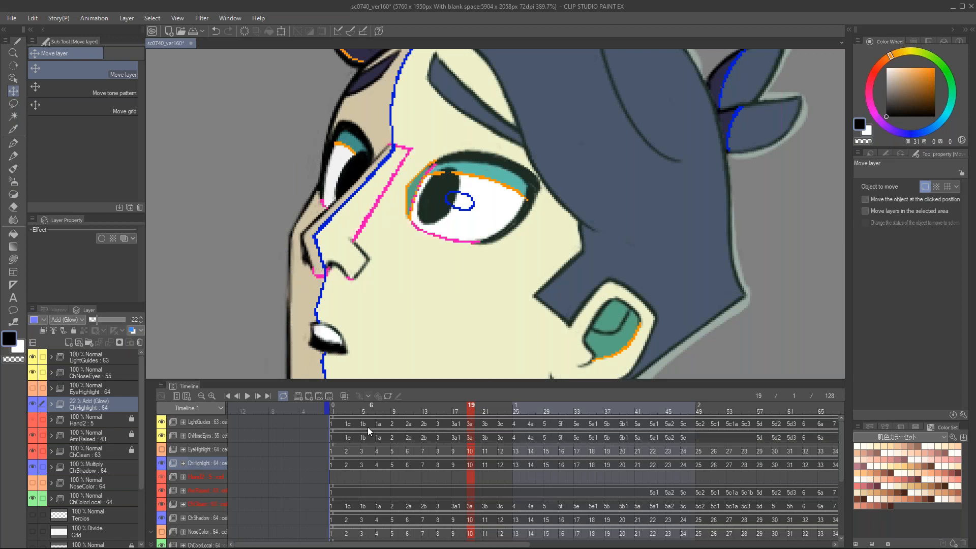
scroll(453, 407, down, 2)
drag(454, 408, 434, 405)
scroll(655, 244, down, 1)
drag(655, 244, 399, 236)
mouse_move(432, 410)
mouse_down()
mouse_move(353, 413)
mouse_move(400, 420)
mouse_move(325, 417)
mouse_up()
scroll(337, 338, down, 2)
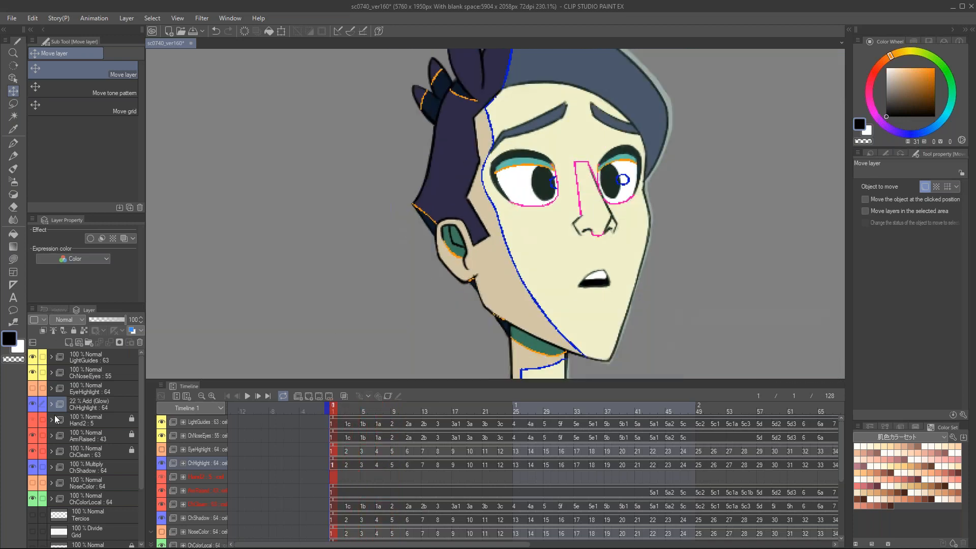
Step: Show the NoseColor folder and check the nose tint on the face at frame 1
click(33, 483)
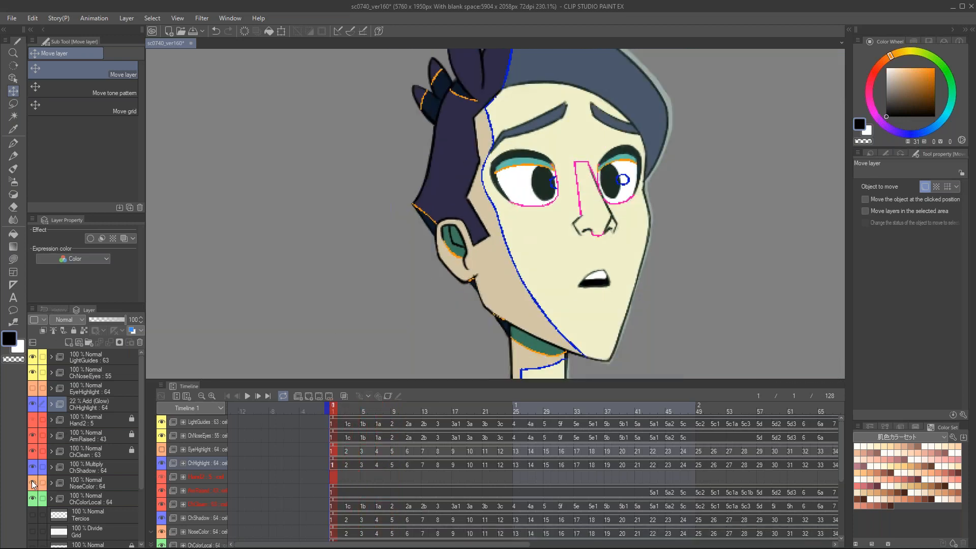
scroll(690, 217, up, 1)
scroll(690, 217, down, 2)
drag(683, 217, 610, 220)
scroll(611, 220, down, 1)
drag(667, 234, 629, 231)
scroll(526, 223, down, 4)
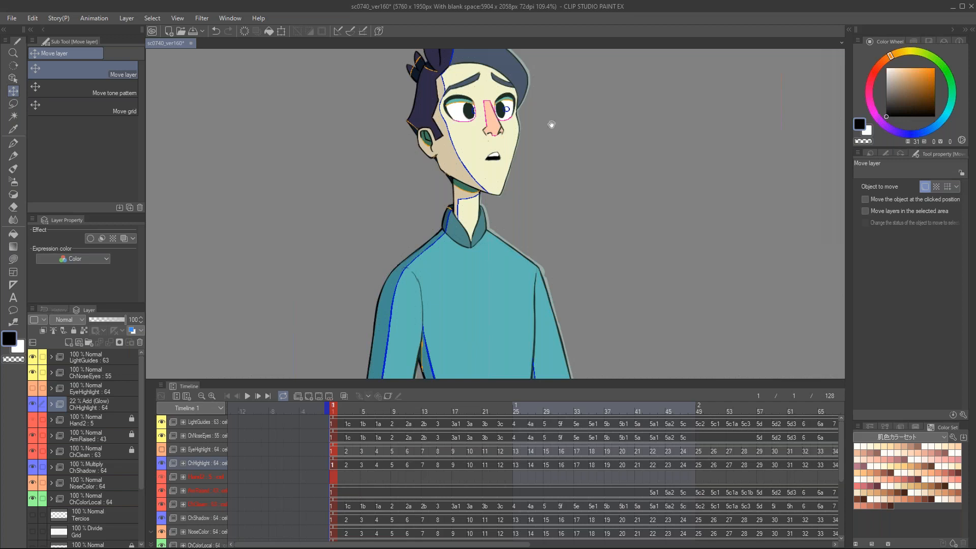
scroll(543, 222, up, 3)
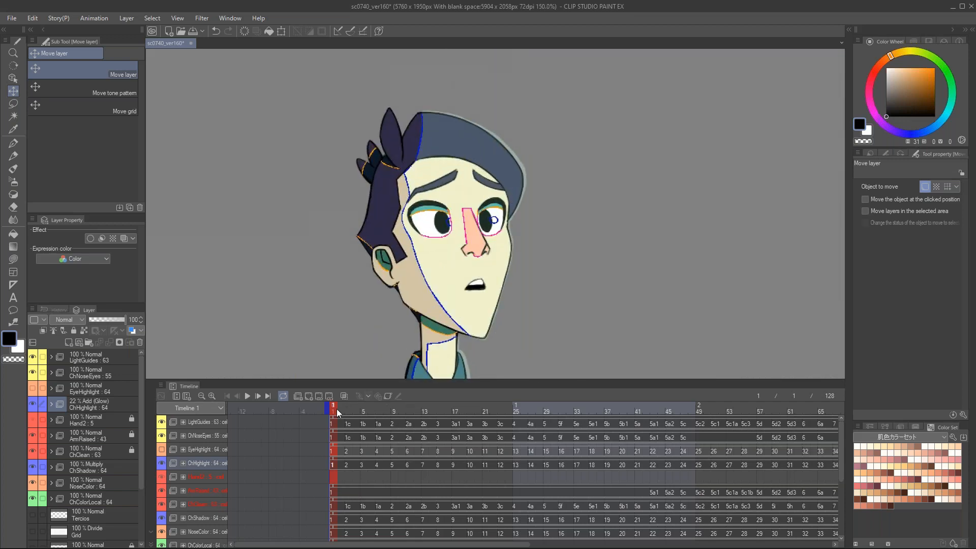
Step: Scrub from frame 1 to frame 81 to review the fully colored figure's turn
drag(362, 419, 639, 412)
scroll(567, 292, down, 2)
drag(567, 292, 600, 185)
scroll(600, 185, down, 1)
drag(648, 414, 941, 413)
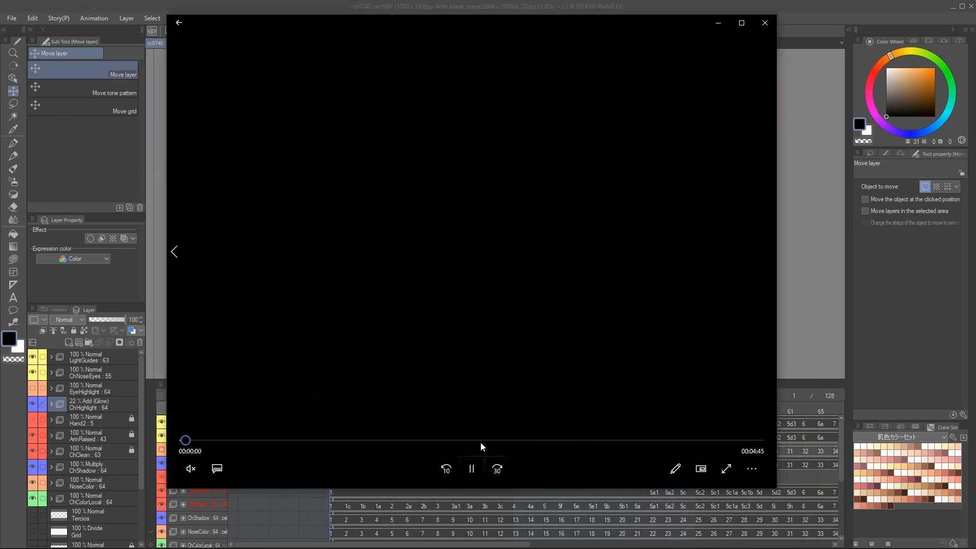
Step: Skim forward through the video in the media player and close the player
click(481, 441)
drag(481, 443, 607, 450)
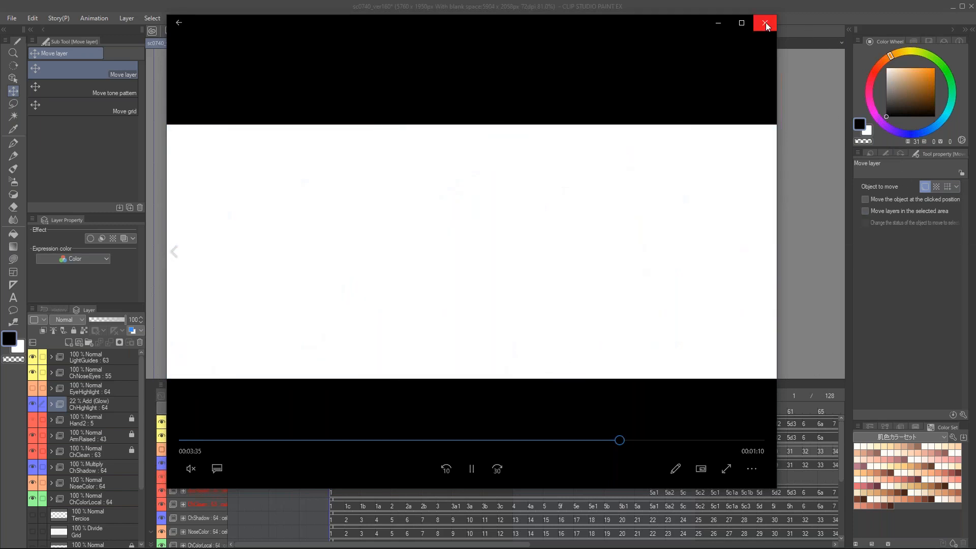
click(766, 22)
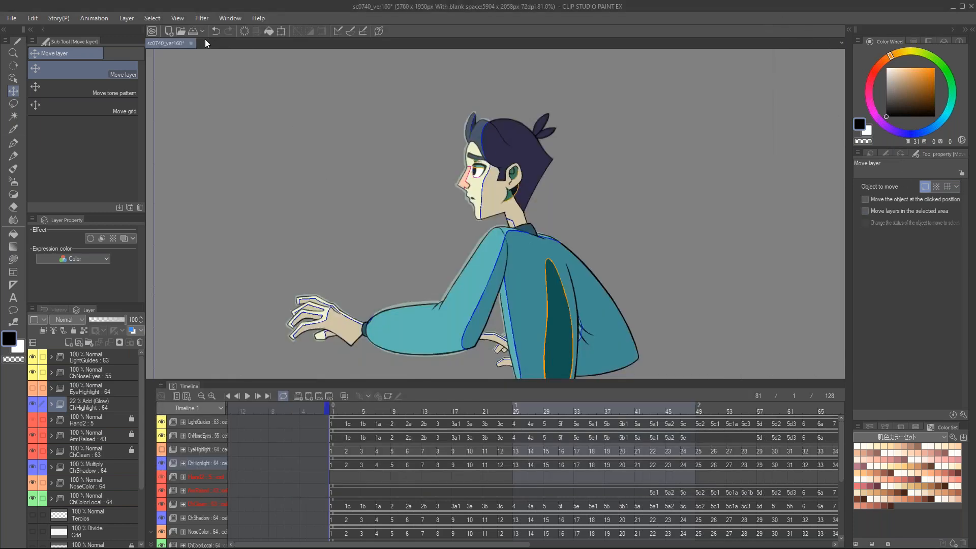
Step: Close sc0740_ver160 without saving and open the 1sc0050_ver070 animation file
click(191, 43)
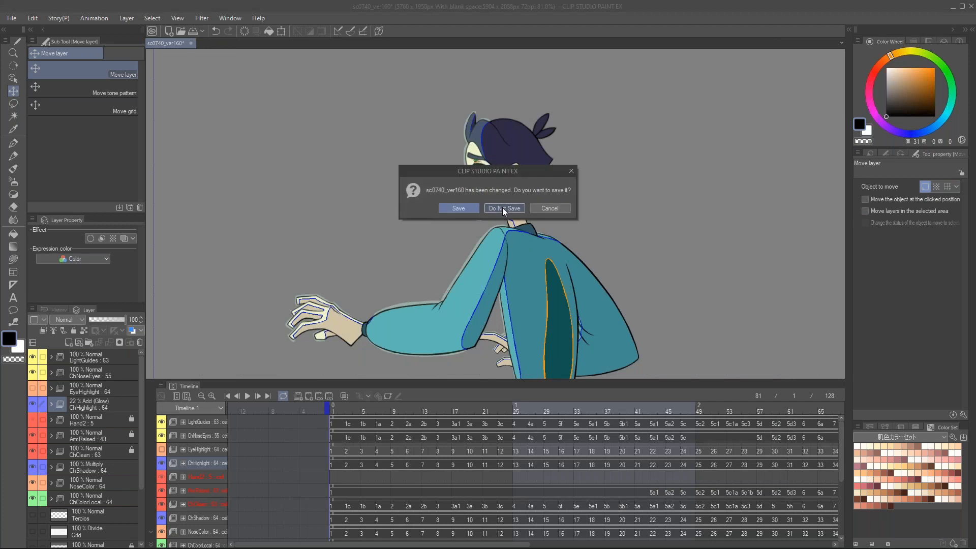
click(503, 208)
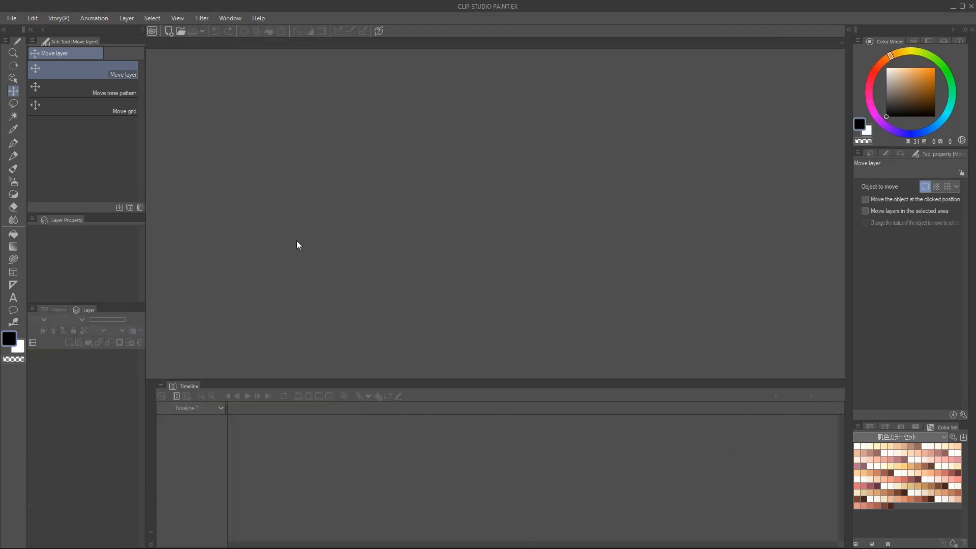
key(ctrl+n)
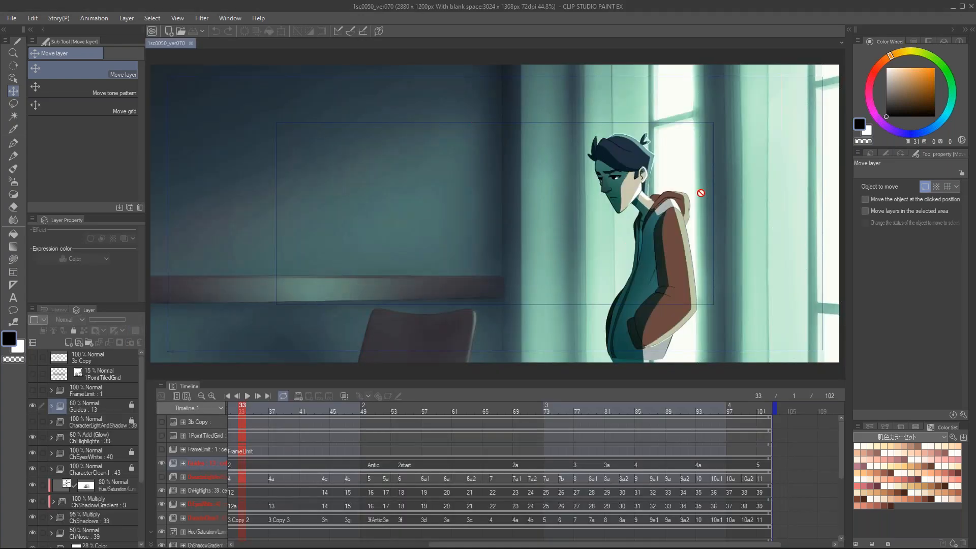
scroll(708, 207, up, 3)
drag(660, 252, 654, 228)
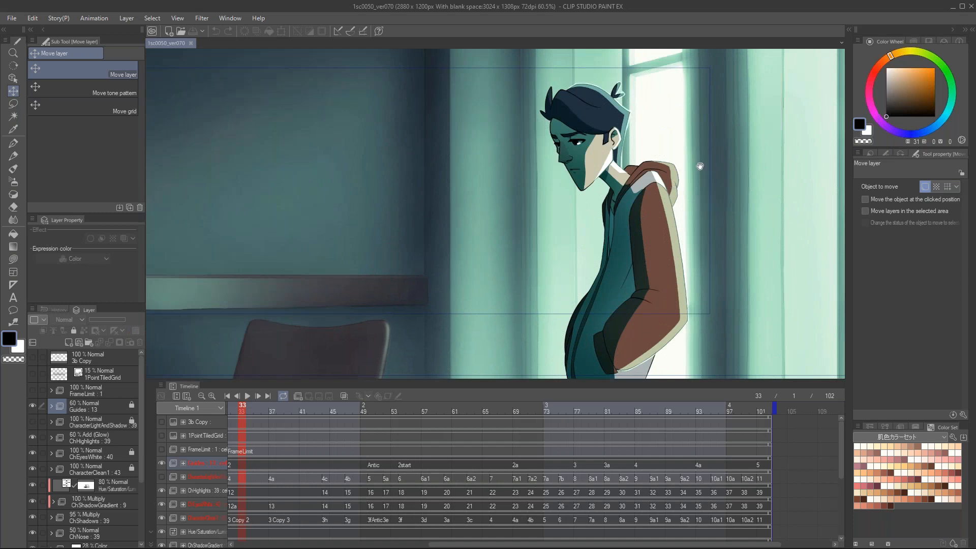
drag(700, 166, 704, 185)
Step: Scrub through the first part of the window scene's timeline, ending on frame 38
drag(538, 544, 351, 544)
drag(520, 245, 540, 228)
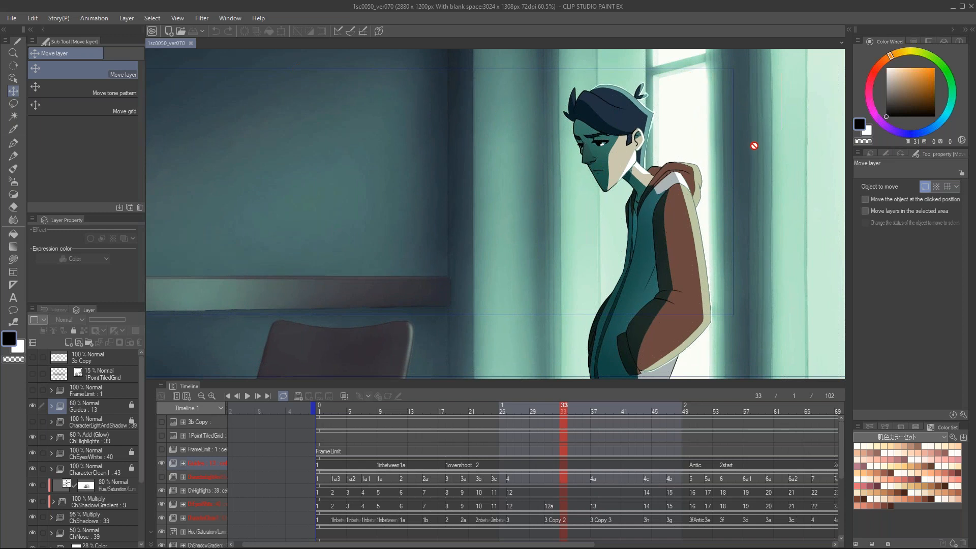
drag(555, 410, 457, 425)
drag(523, 423, 601, 425)
Step: Hide the Guides folder and all visible character layers from ChHighlights down to ColorFill, leaving the background shown
scroll(45, 418, down, 4)
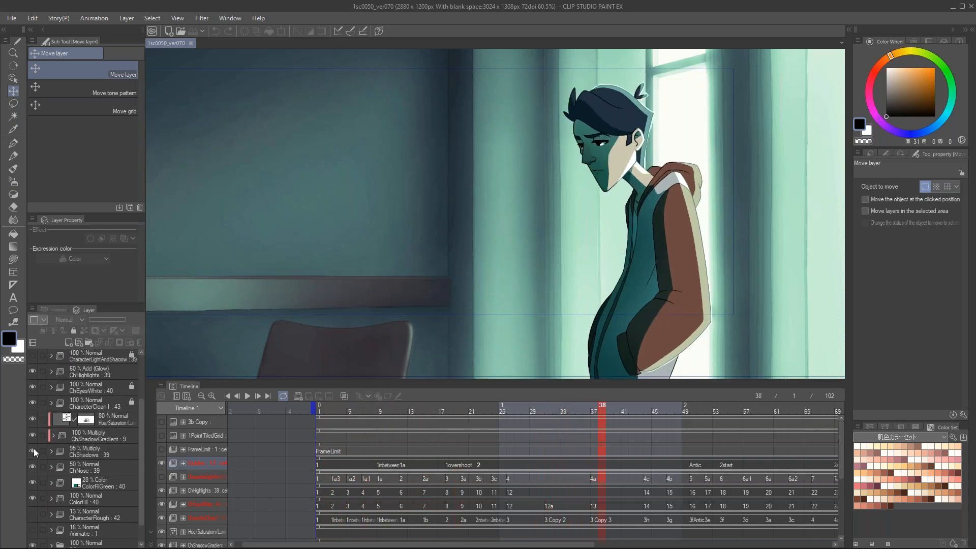
scroll(30, 495, down, 1)
scroll(31, 496, up, 1)
drag(33, 483, 30, 402)
scroll(29, 409, up, 2)
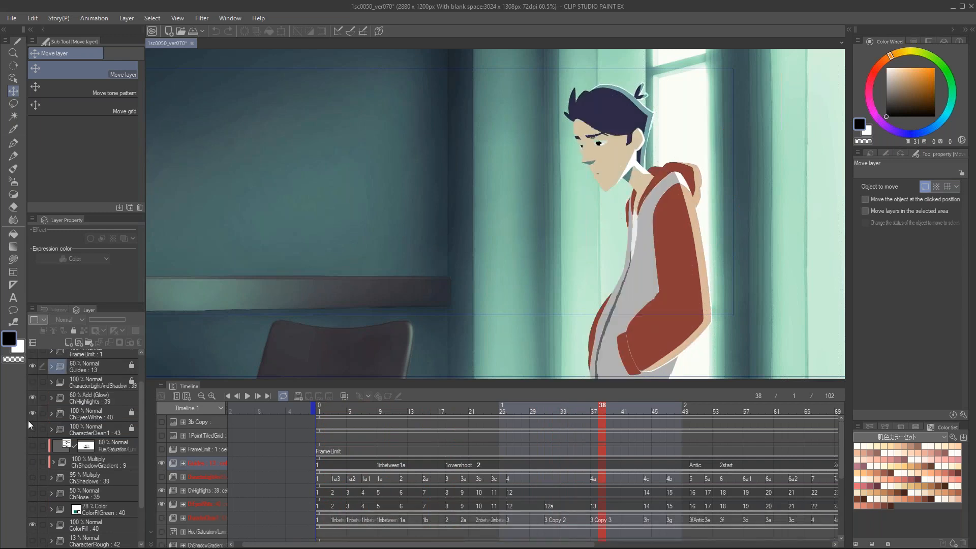
click(30, 366)
scroll(32, 513, down, 1)
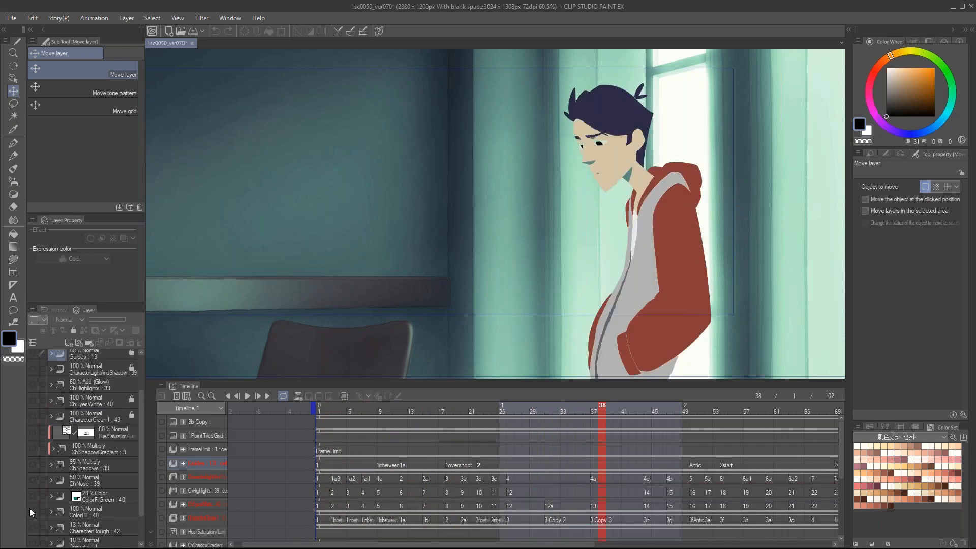
click(31, 510)
Step: Select and show the CharacterClean1 folder, and scrub its line art to frame 40
scroll(34, 487, down, 2)
scroll(36, 499, up, 1)
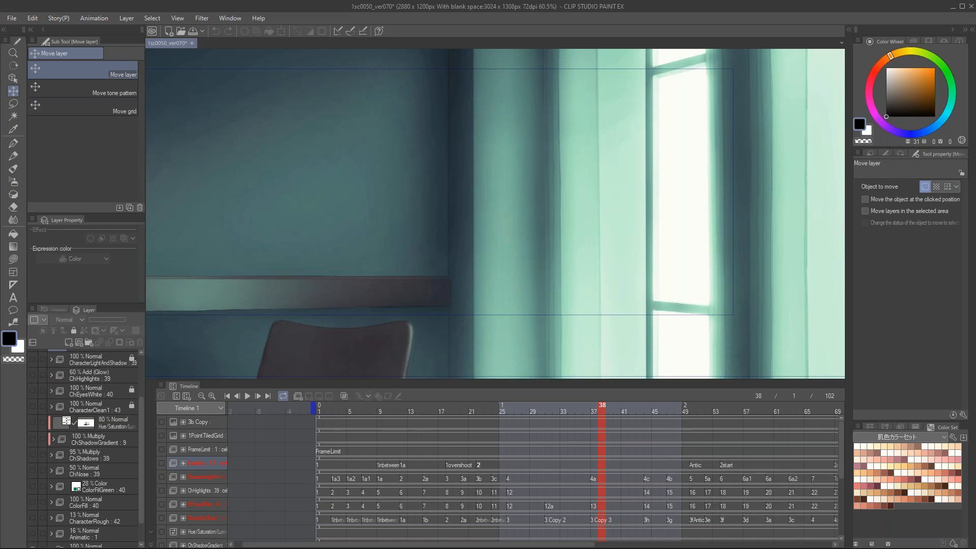
scroll(53, 496, down, 2)
scroll(40, 490, up, 1)
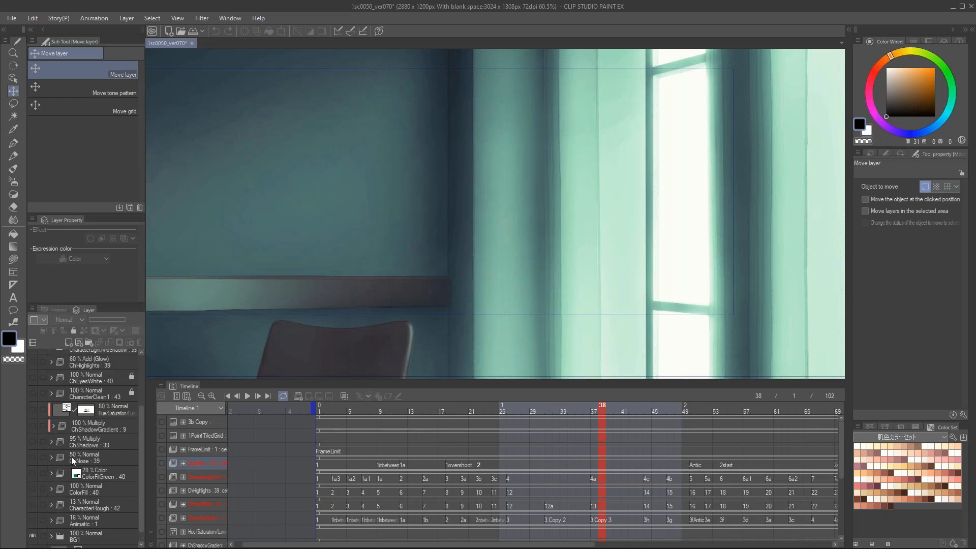
scroll(88, 431, up, 1)
click(108, 436)
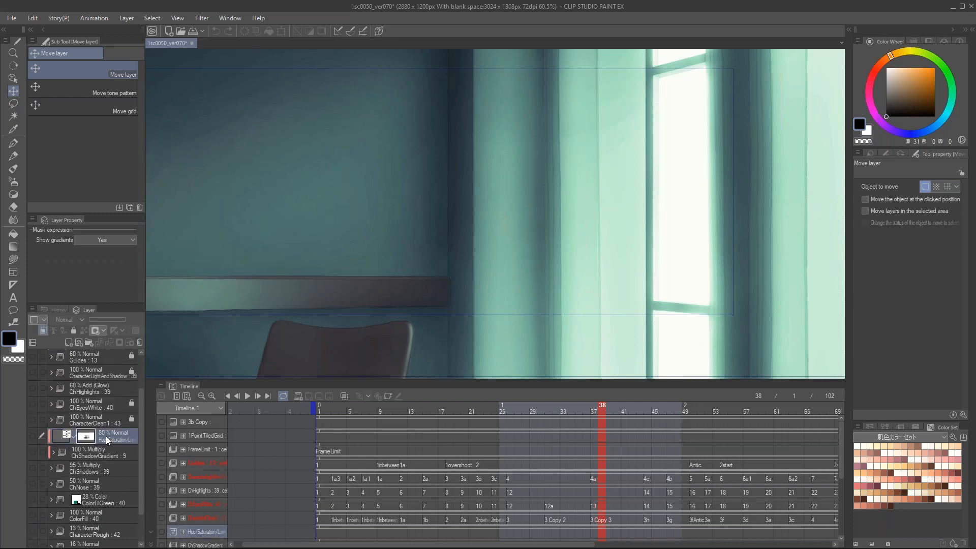
click(97, 420)
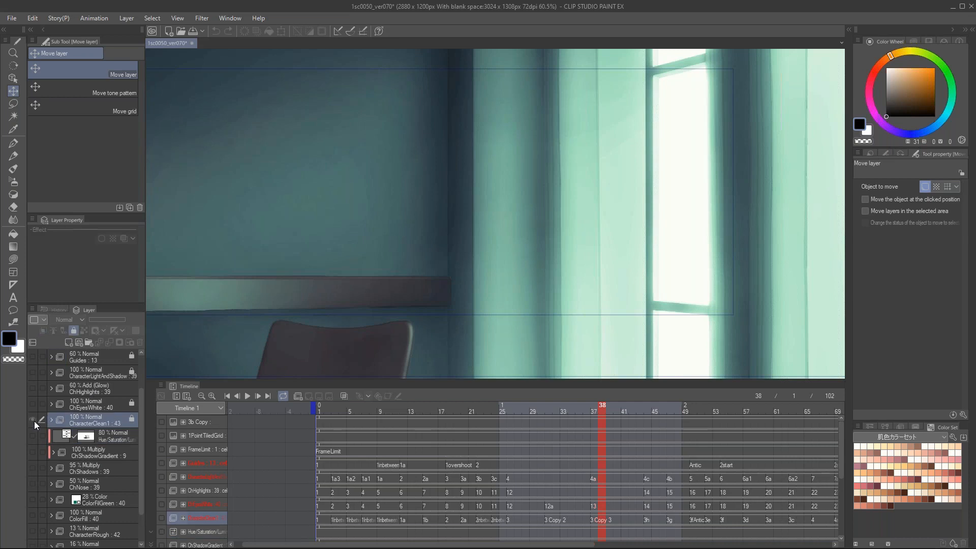
click(33, 420)
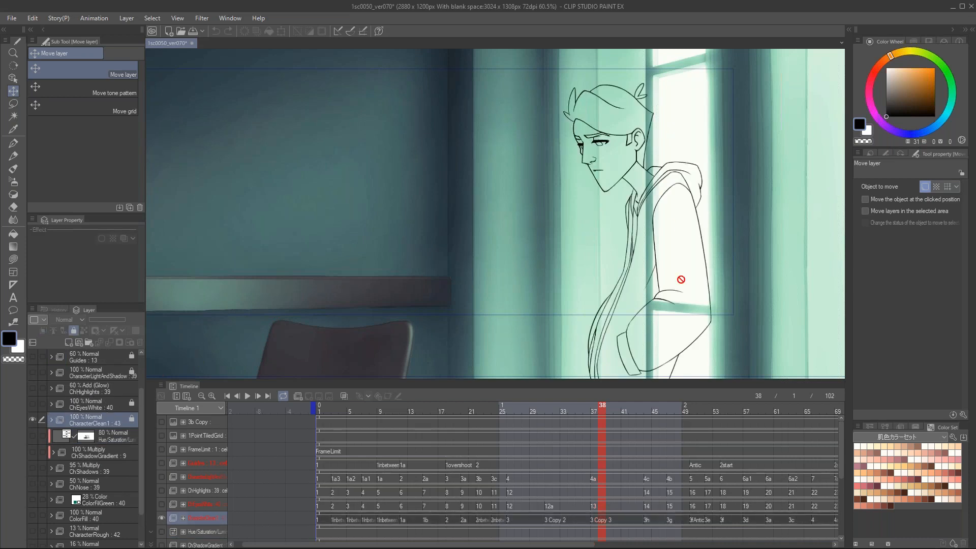
drag(462, 410, 614, 412)
scroll(99, 468, down, 3)
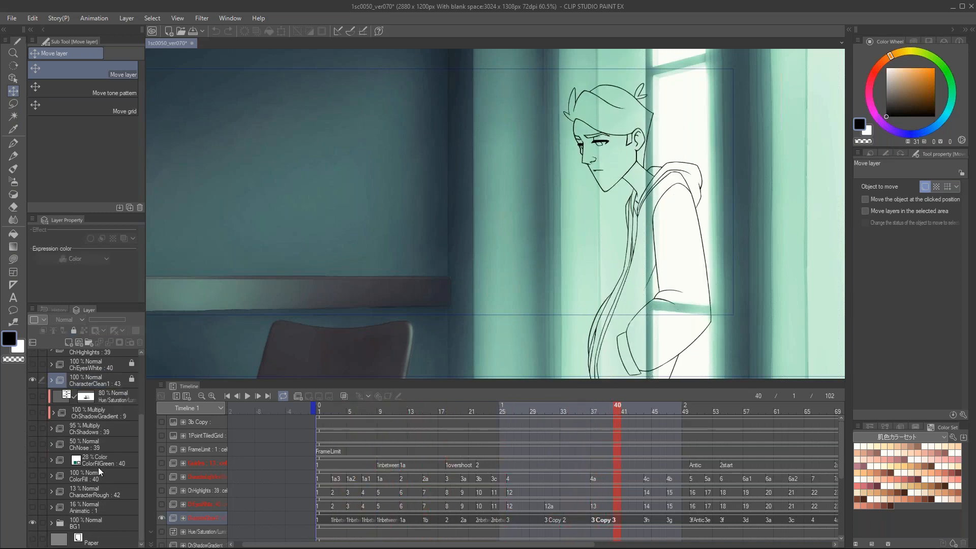
Step: Select and show the ColorFill folder to reveal the flat colors under the character's line art
click(99, 477)
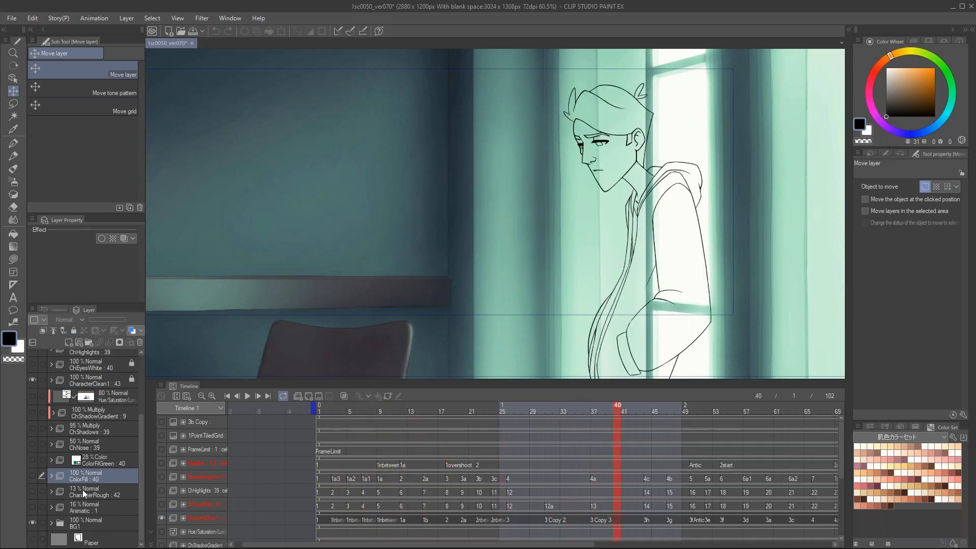
click(32, 475)
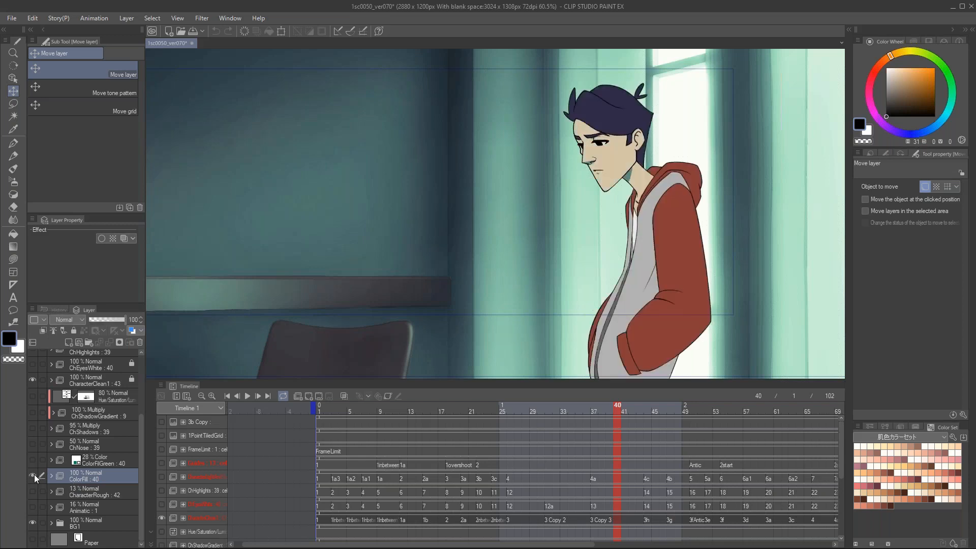
click(710, 229)
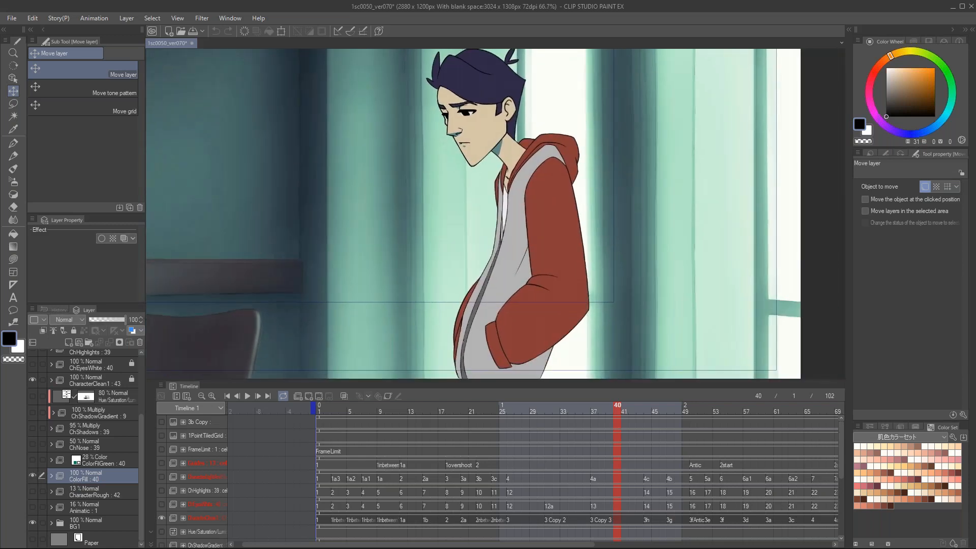
drag(558, 206, 553, 252)
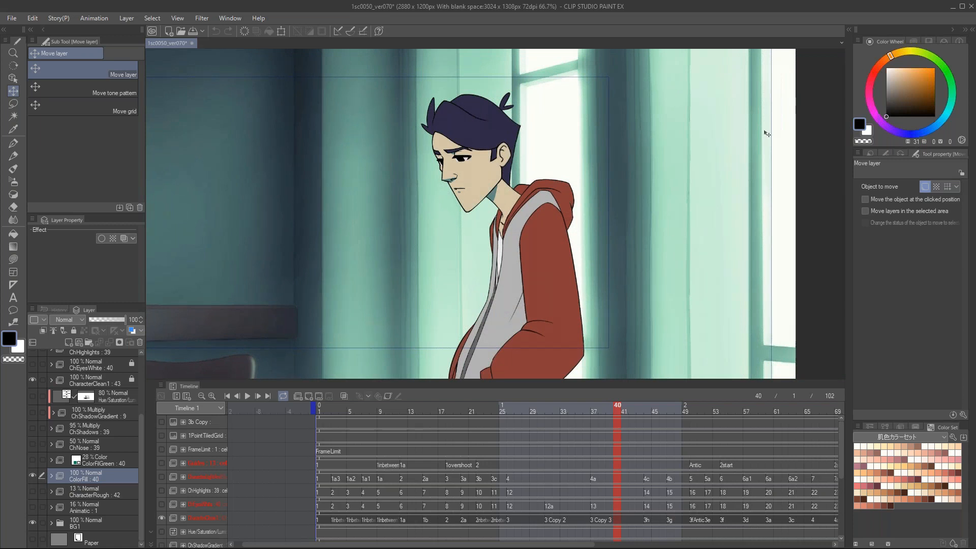
scroll(329, 202, down, 1)
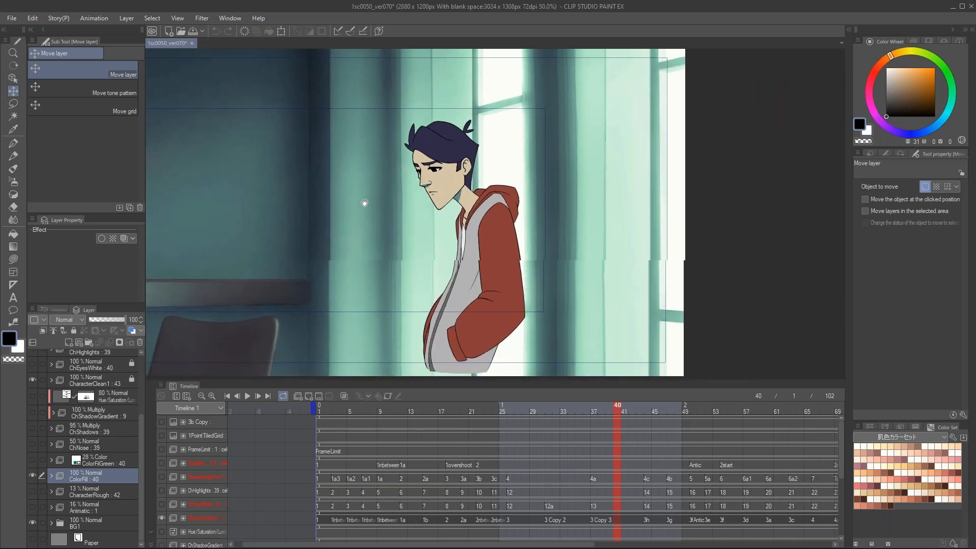
Step: Show the ChNose and ChShadows folders over the flat colors
scroll(46, 443, up, 2)
click(33, 469)
click(33, 454)
Step: Show the ChShadowGradient folder and its Hue/Saturation layer to preview the gradient shading, and hide them again
scroll(34, 430, up, 2)
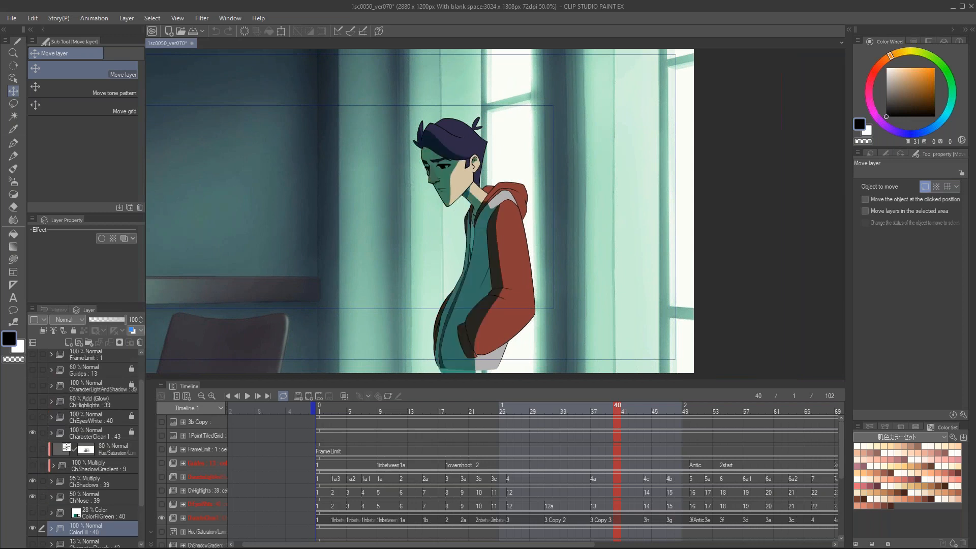
click(33, 465)
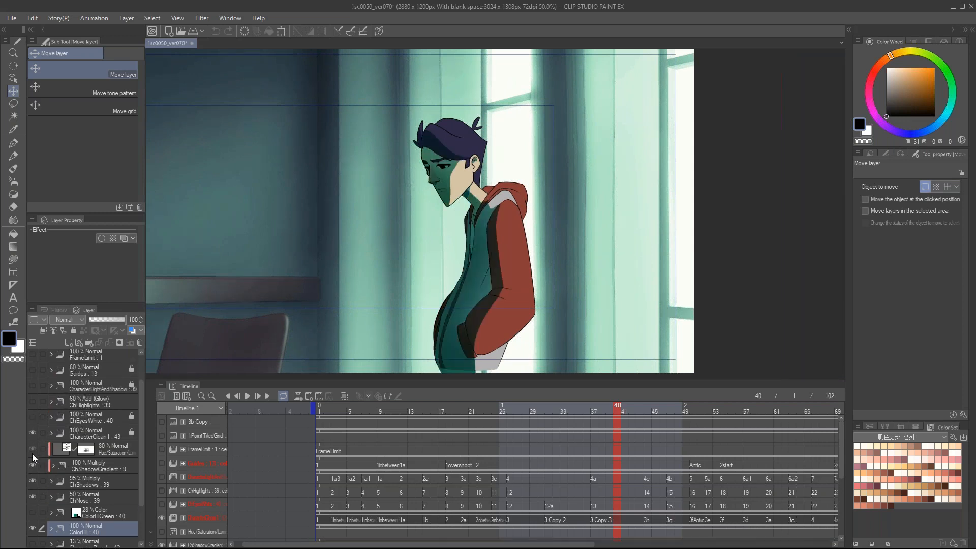
click(32, 453)
click(31, 450)
Step: Show the ChHighlights folder and scrub the shaded character through the timeline, ending on frame 31
click(77, 418)
click(32, 401)
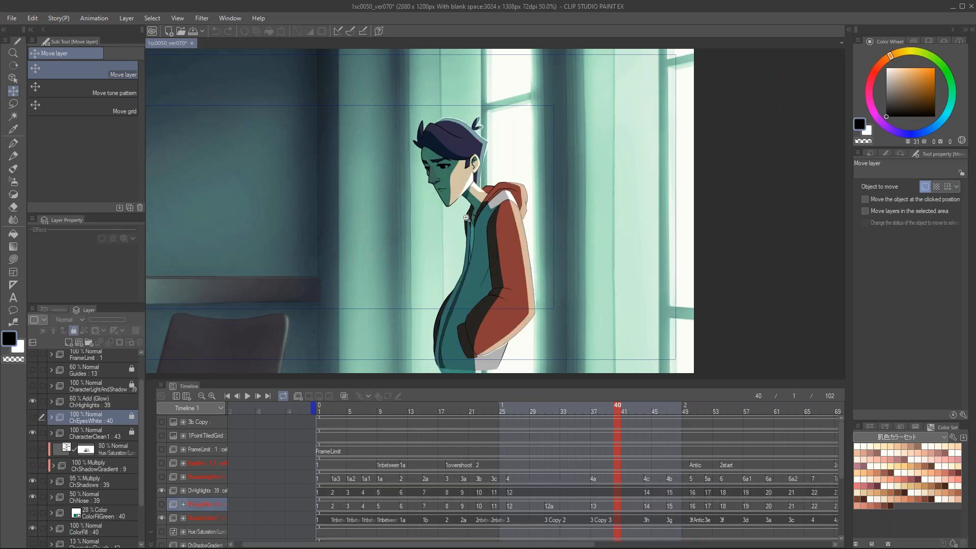
scroll(427, 241, up, 1)
drag(607, 407, 419, 445)
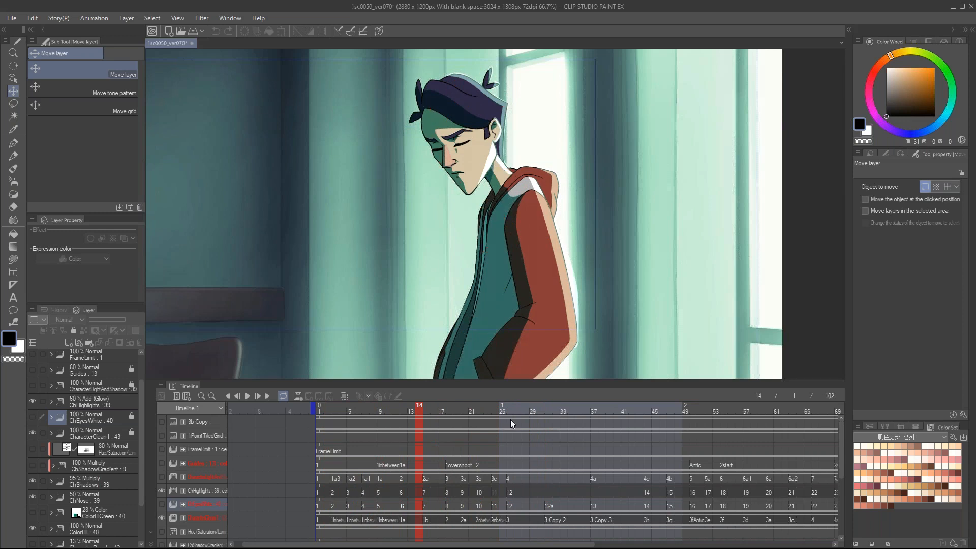
drag(441, 408, 549, 410)
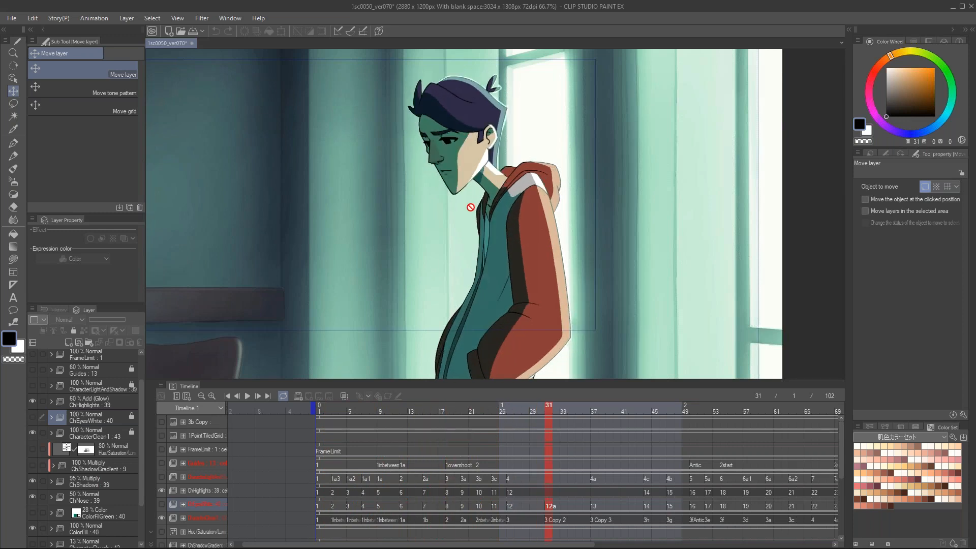
Step: Show the ColorFillGreen folder above ColorFill to examine the green tint on the character
scroll(474, 205, down, 2)
scroll(74, 478, down, 2)
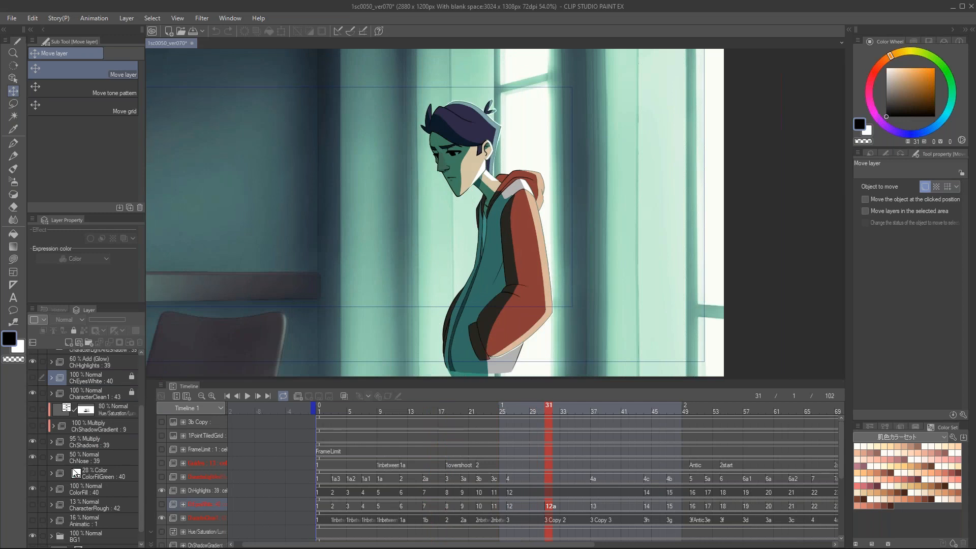
scroll(50, 466, down, 1)
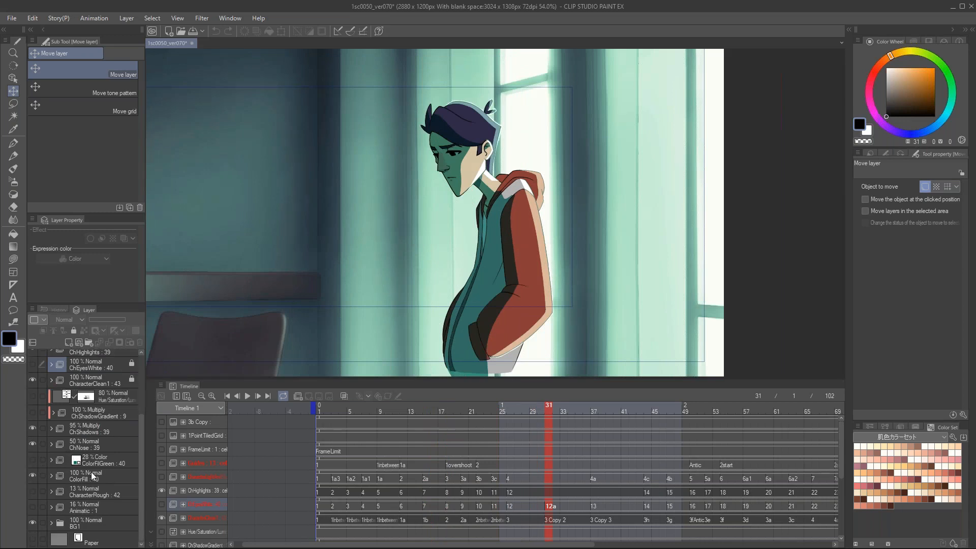
scroll(92, 447, up, 1)
scroll(93, 446, up, 1)
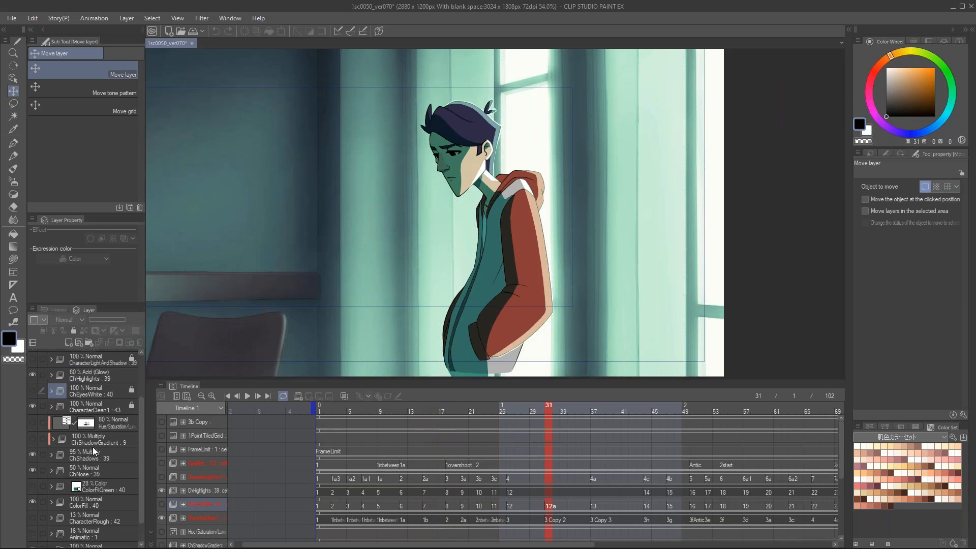
scroll(106, 440, down, 1)
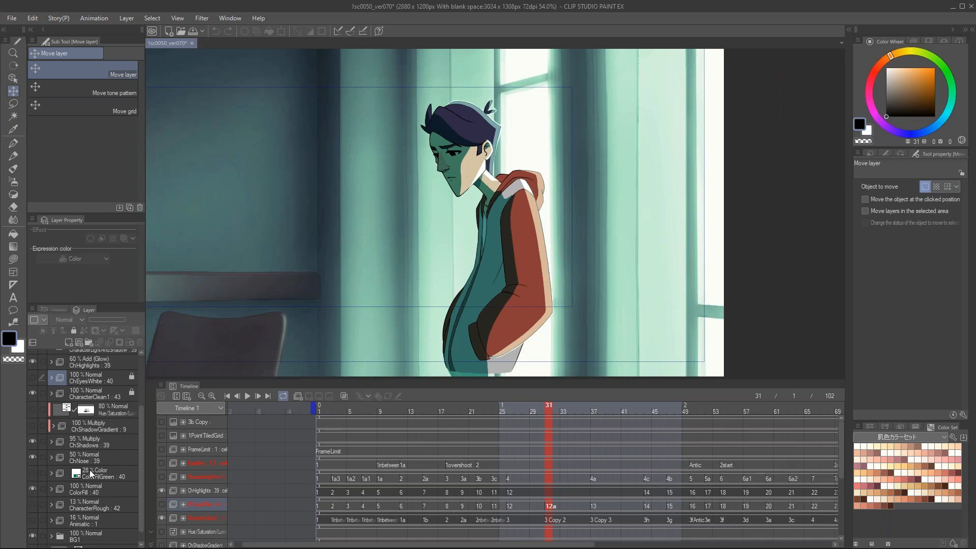
click(33, 473)
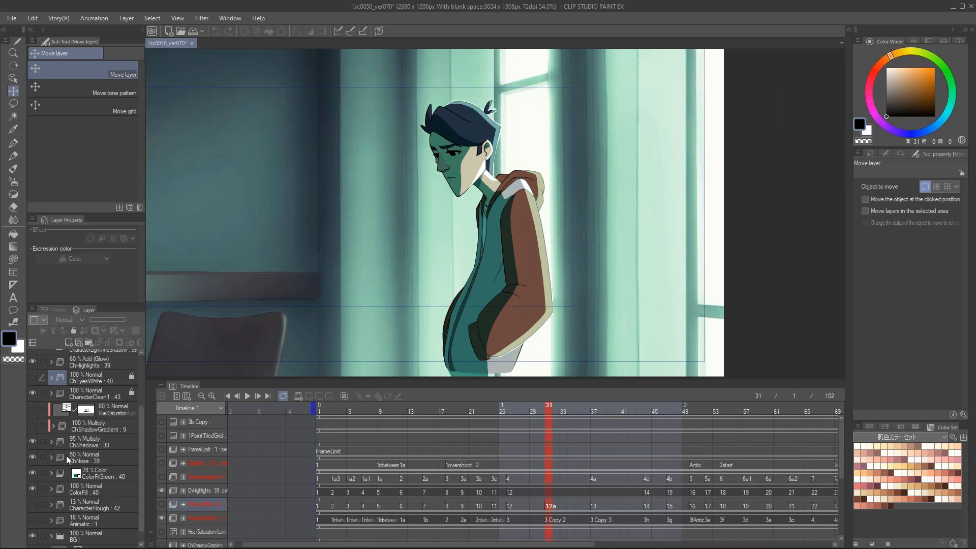
scroll(451, 276, up, 2)
drag(577, 247, 596, 241)
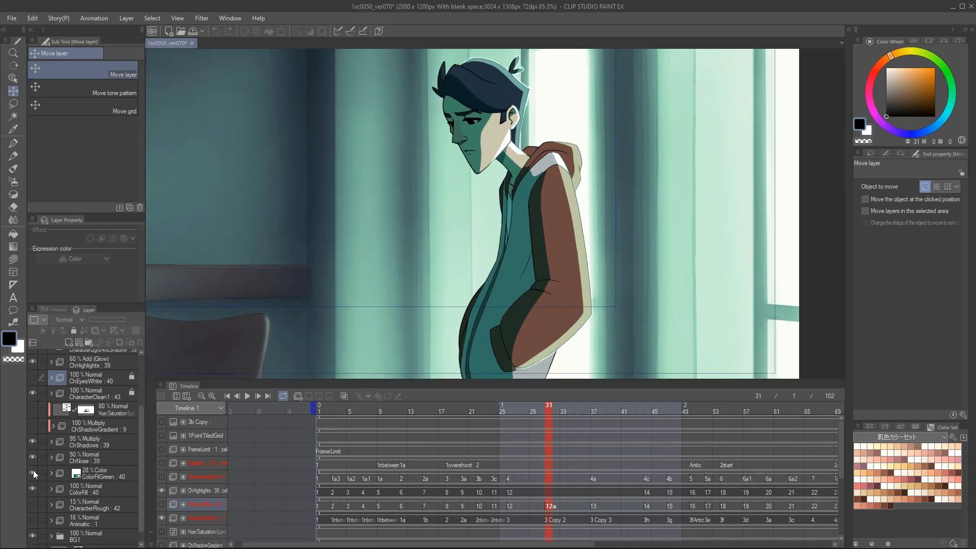
Step: Delete the ColorFillGreen folder, and duplicate the ColorFill folder with a red palette color
click(117, 475)
click(140, 342)
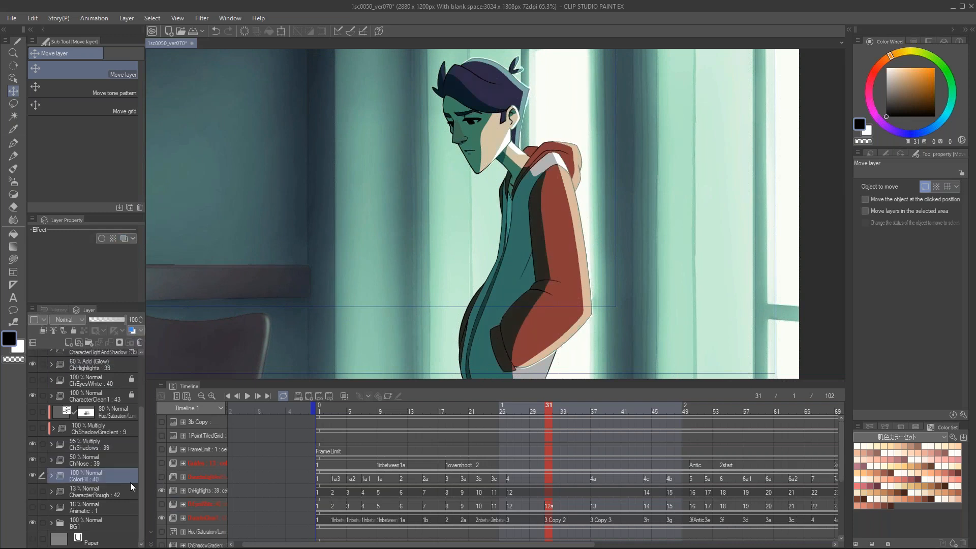
click(44, 317)
click(57, 344)
click(68, 342)
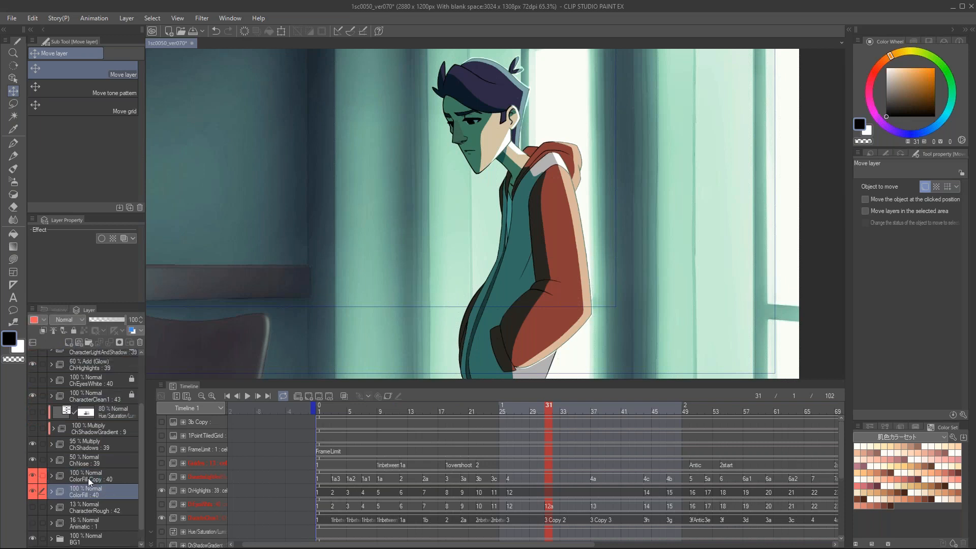
Step: Apply the Layer color effect to the ColorFill Copy folder, using teal 59877C sampled from the background curtain
click(132, 331)
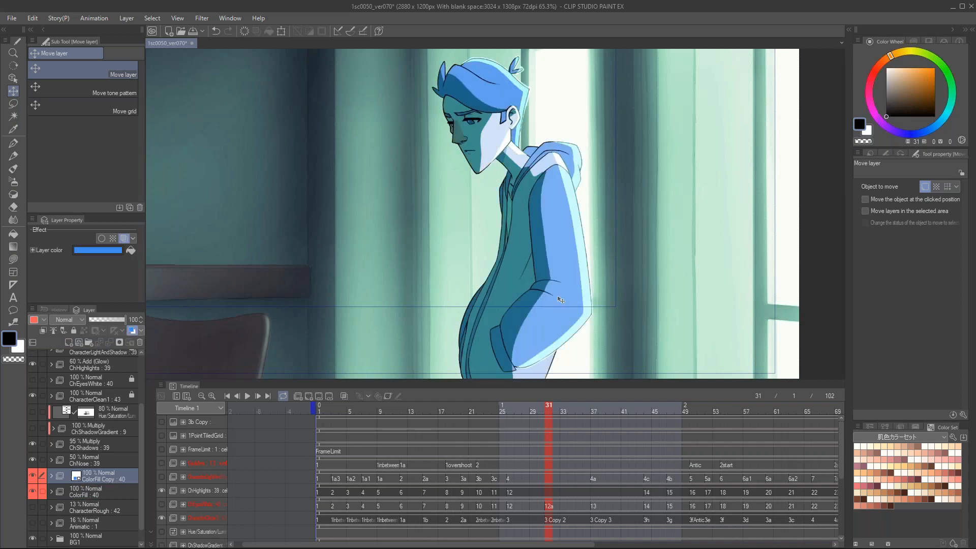
click(106, 249)
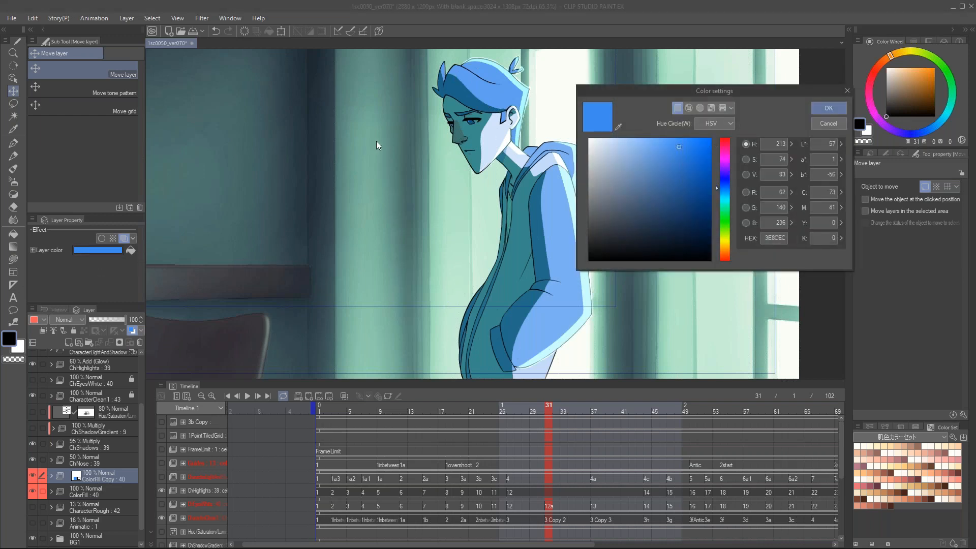
click(618, 125)
click(398, 138)
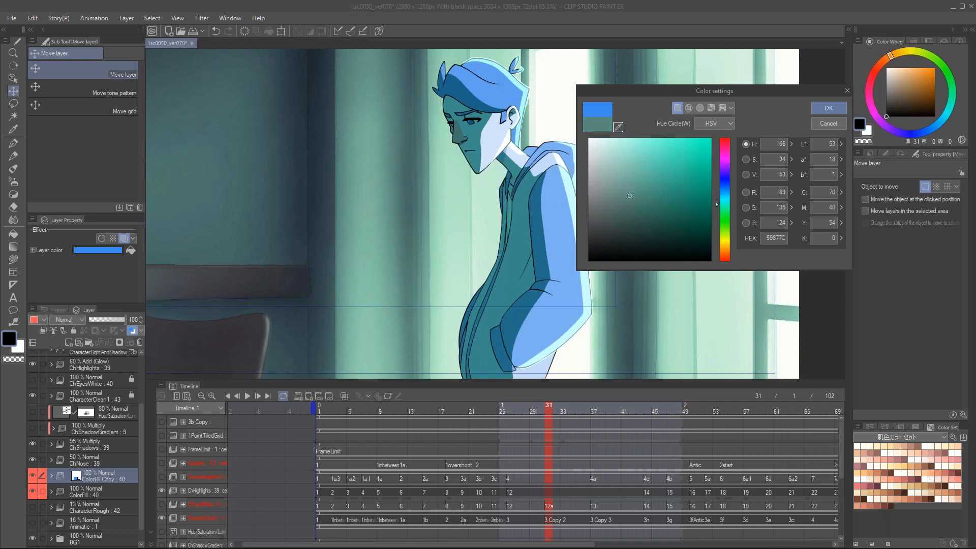
click(834, 112)
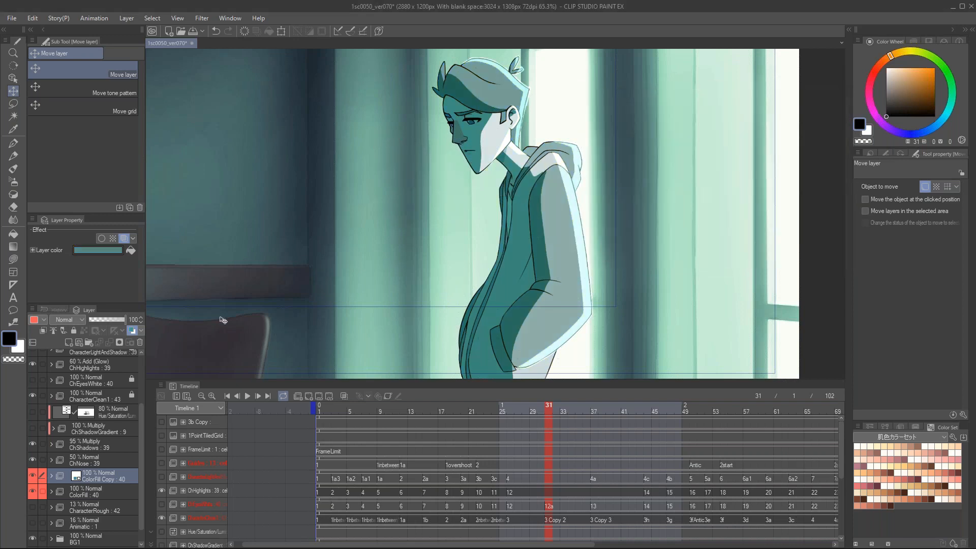
drag(598, 169, 578, 181)
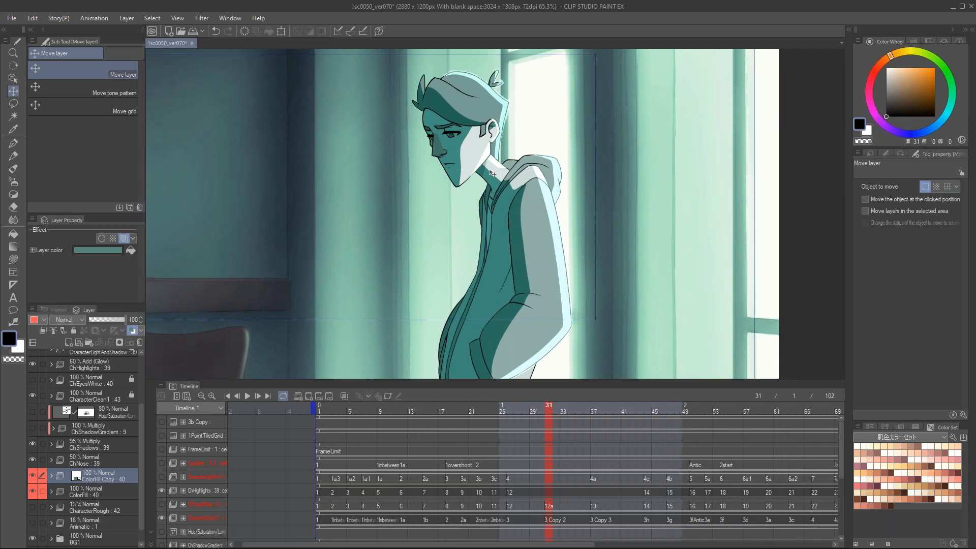
Step: Set the ColorFill Copy folder's blending mode to Color and its opacity to 49%
click(71, 320)
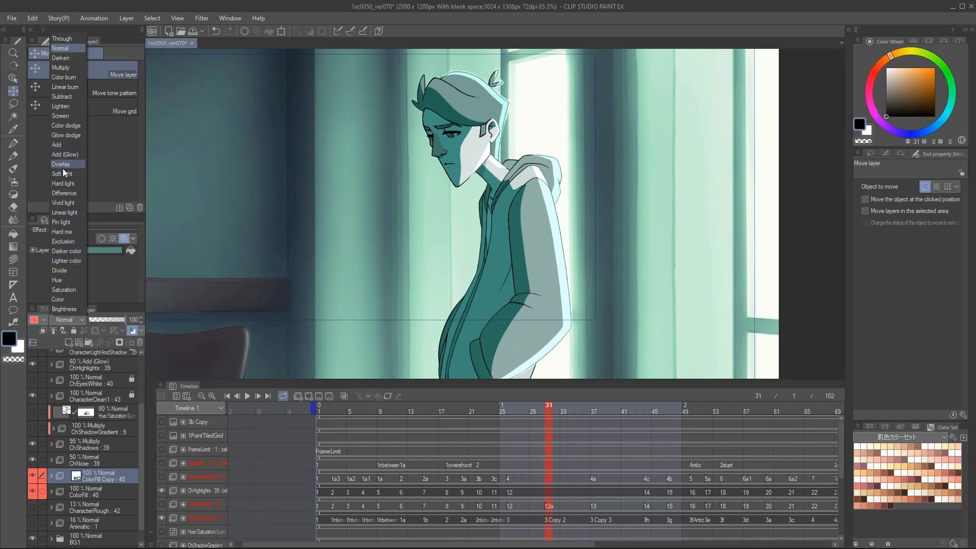
click(66, 297)
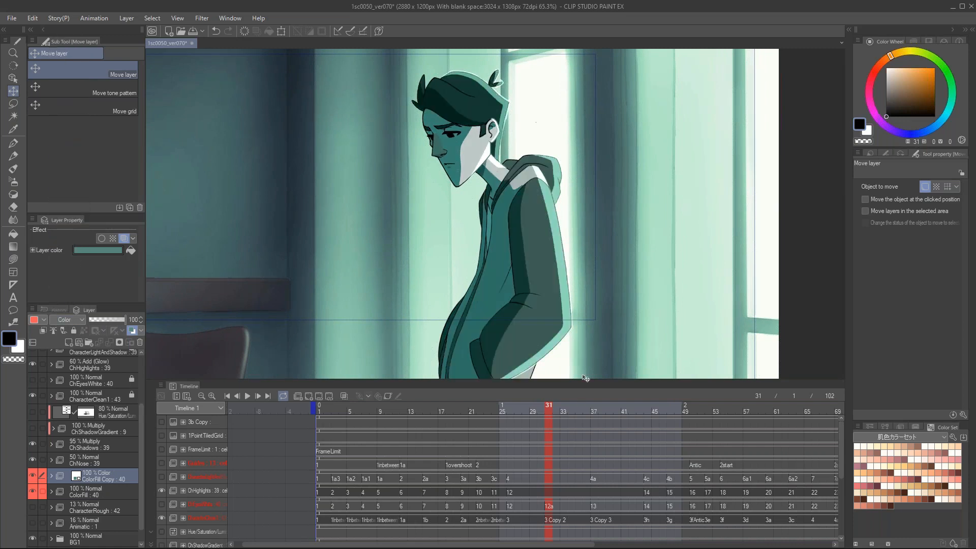
drag(118, 318, 84, 316)
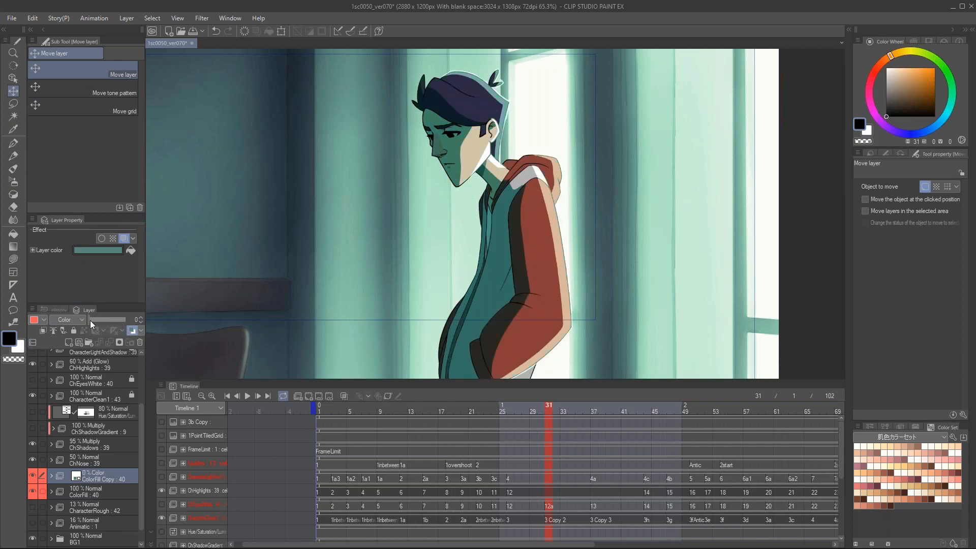
drag(91, 320, 95, 320)
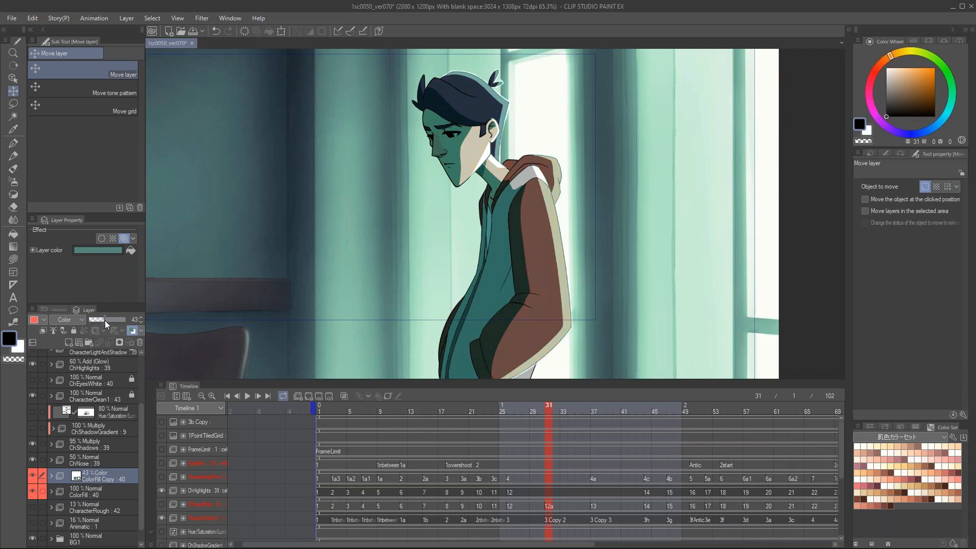
drag(106, 319, 105, 319)
drag(446, 190, 511, 185)
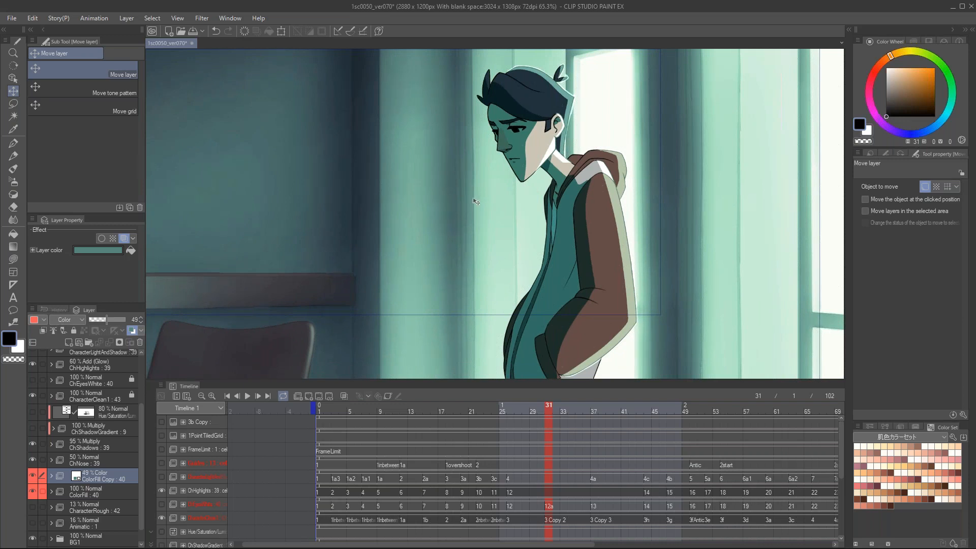
scroll(512, 159, down, 1)
scroll(609, 212, down, 1)
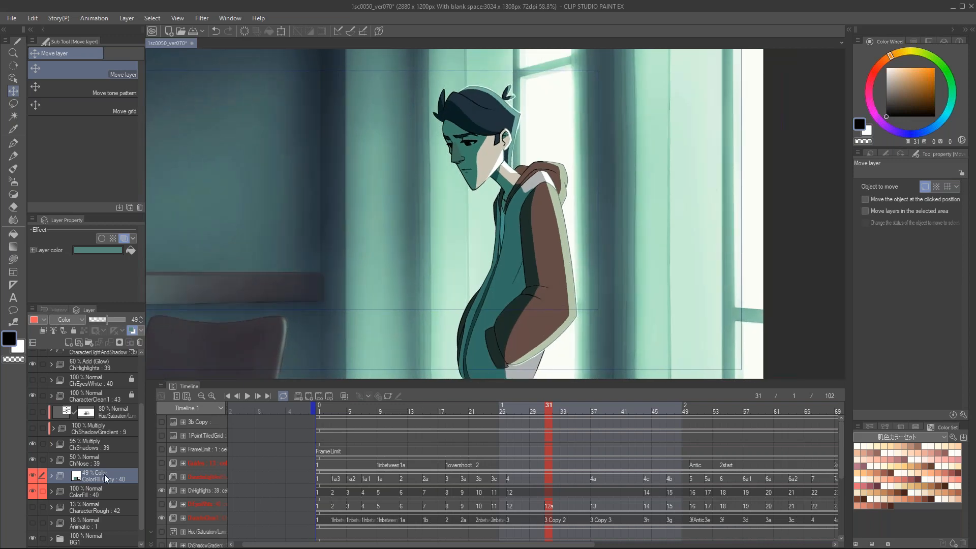
Step: Set the ColorFill Copy folder's opacity to 24% for a subtler tint
drag(114, 315, 116, 316)
key(ctrl+z)
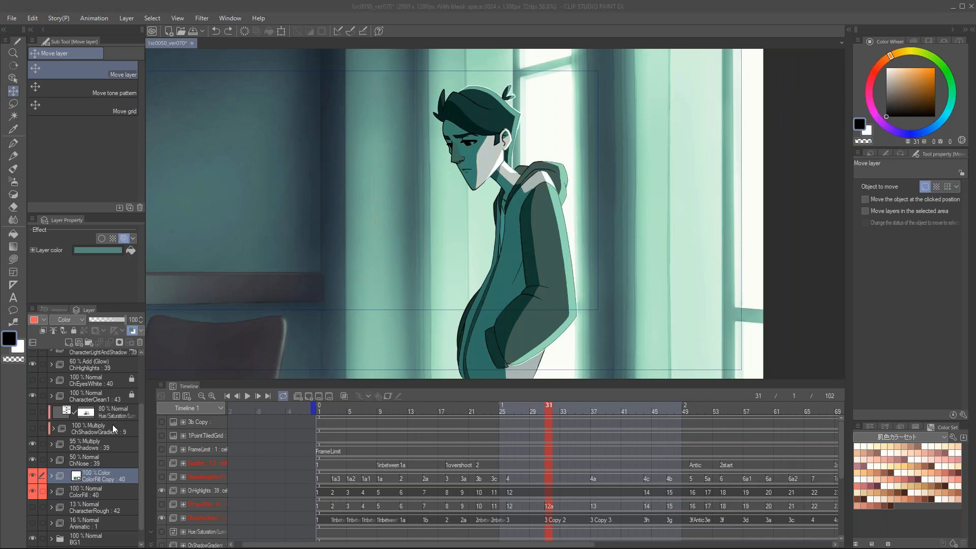
click(99, 319)
click(97, 318)
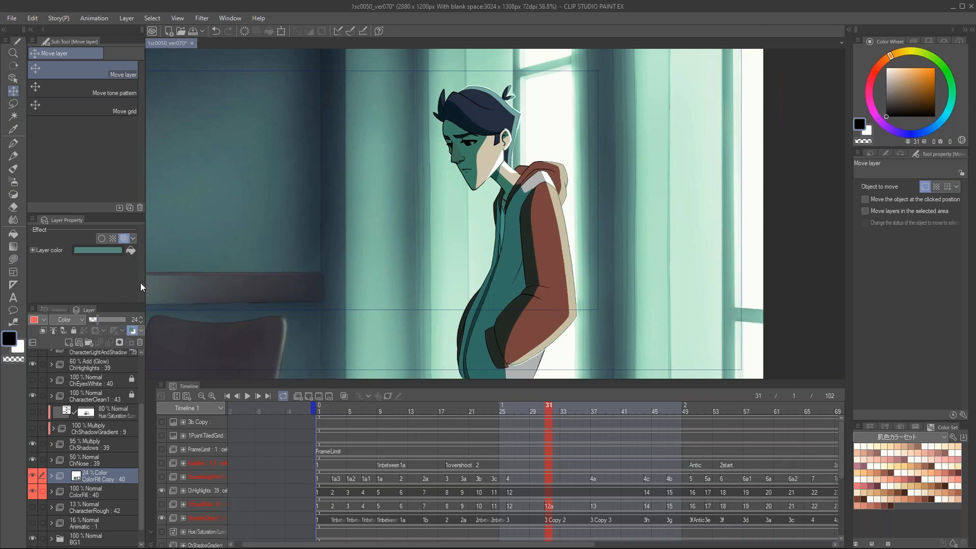
Step: Close 1sc0050_ver070 and open the sc0670_ver070 panoramic scene, scrubbing its timeline to frame 5
click(192, 44)
click(515, 209)
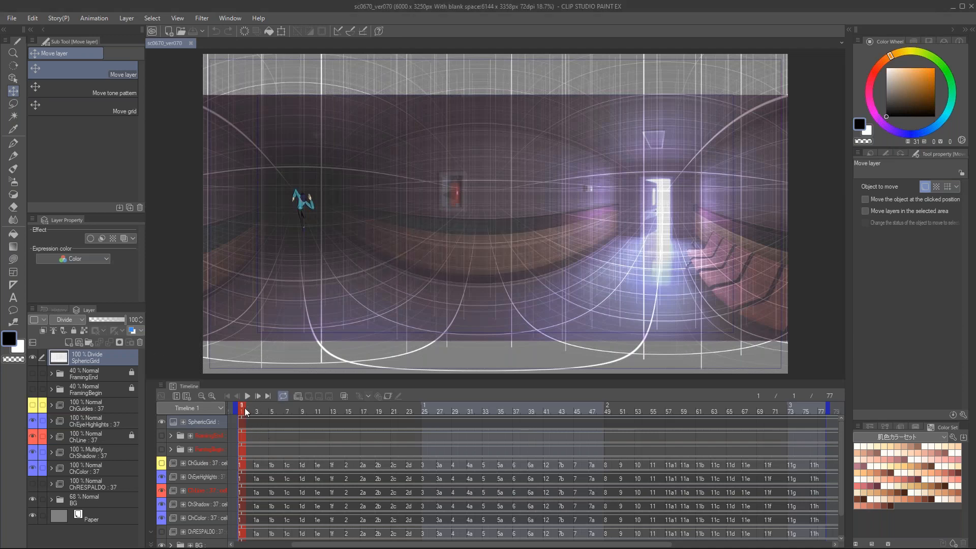
drag(246, 412, 219, 379)
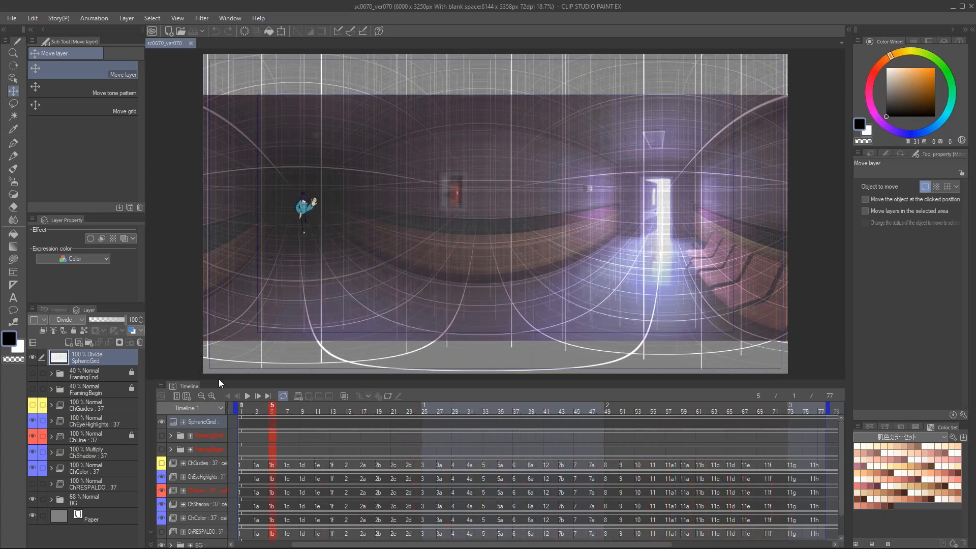
Step: Close sc0670_ver070 and open the sc0650_ver070 animation file
click(191, 42)
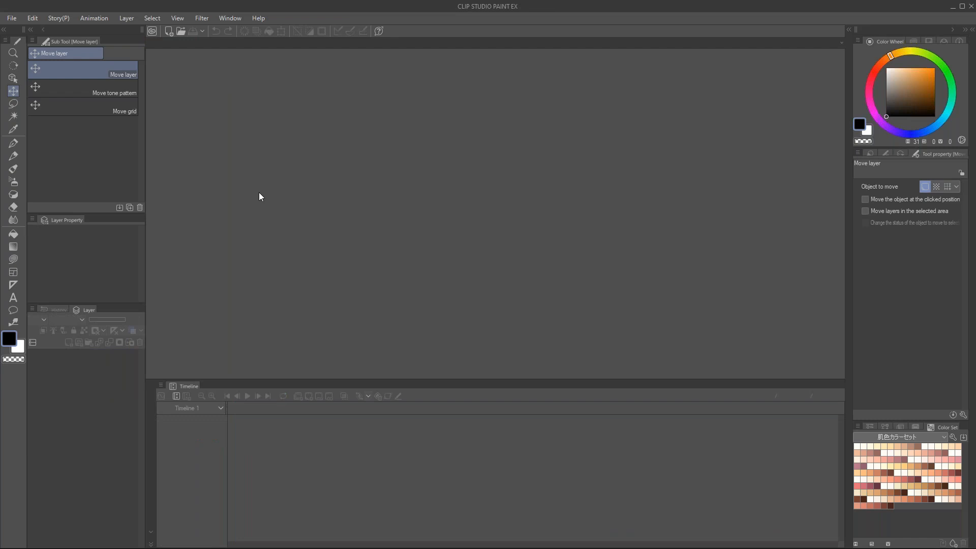
key(ctrl+n)
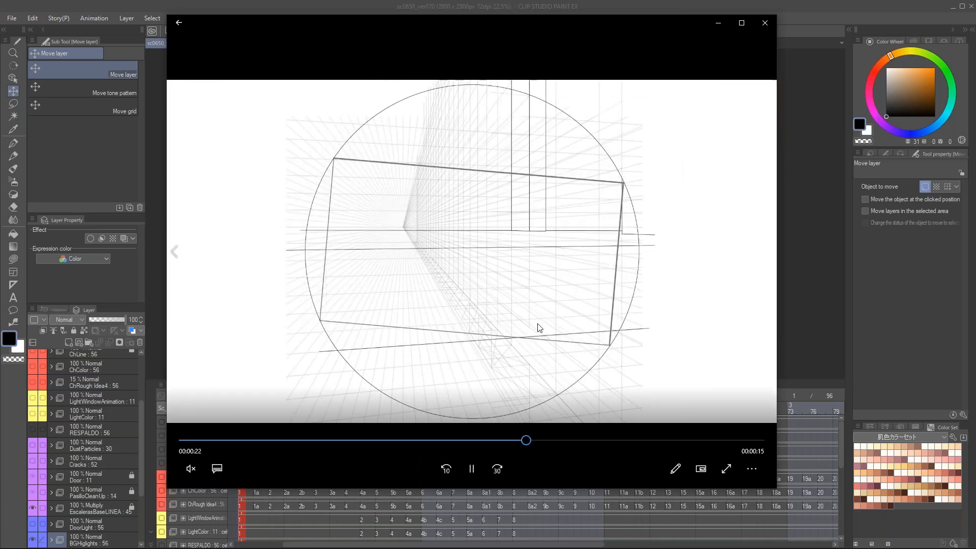
Step: Replay the staircase part of the 10PerspectiveAnimations video in the media player, pausing at 00:00:19
click(476, 470)
drag(535, 441, 483, 449)
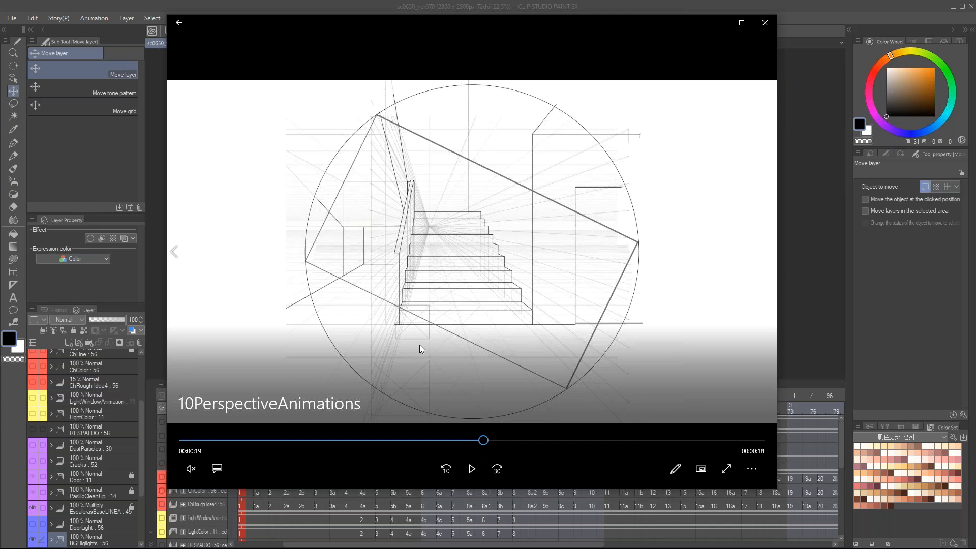
click(472, 468)
click(474, 466)
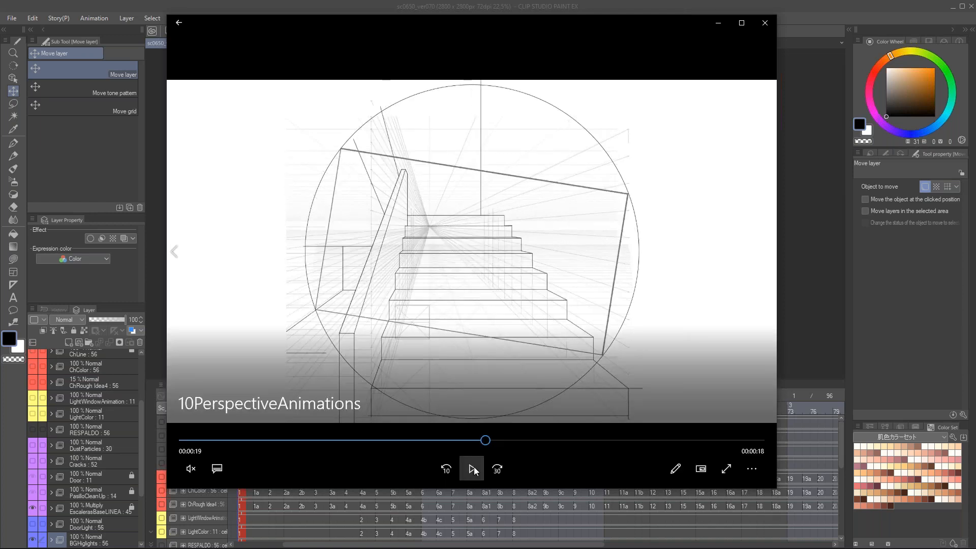
Step: Play the staircase perspective video on to 00:00:21, pause it and close the media player
click(472, 473)
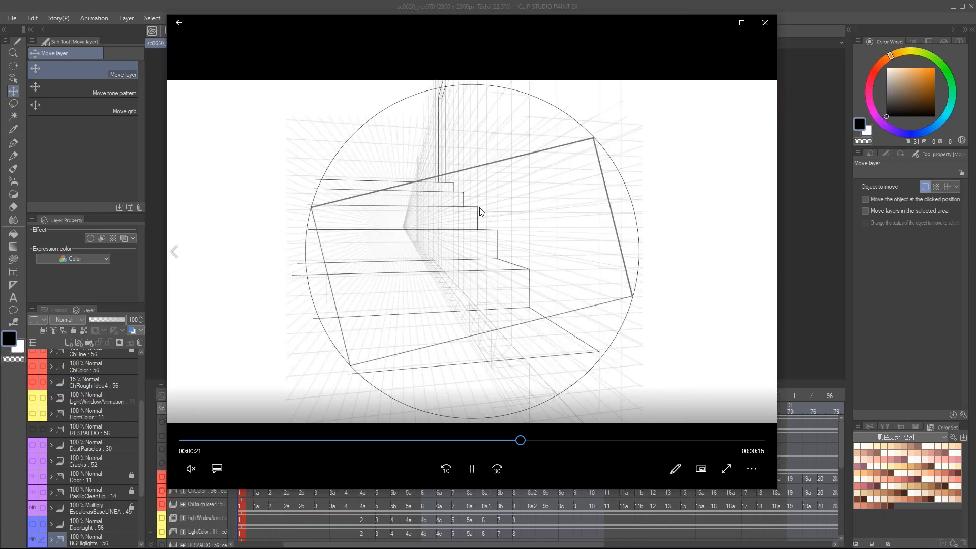
click(472, 469)
click(765, 23)
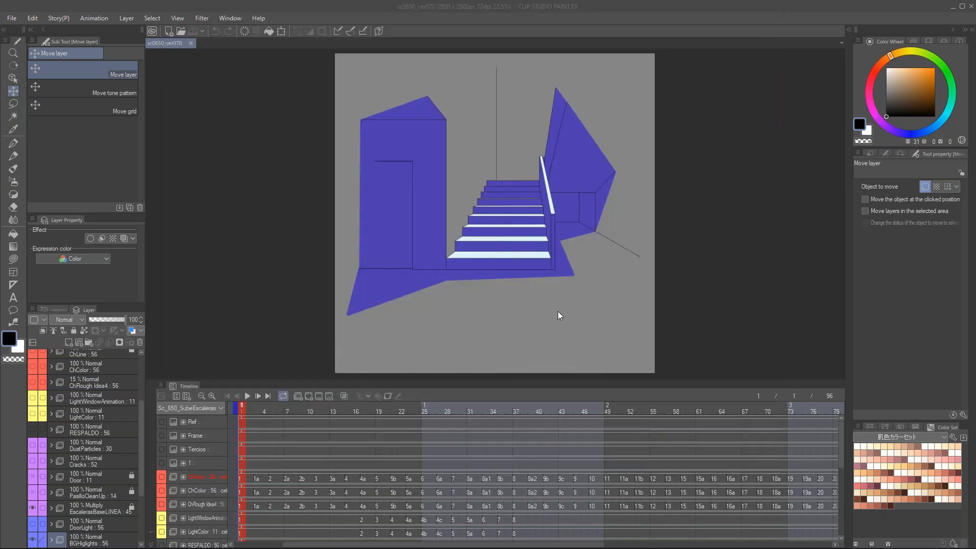
Step: Go to frame 79 of the staircase scene and show the Cracks, DustParticles, LightColor, LightWindowAnimation, ChRough Idea4, ChColor and ChLine folders
drag(249, 408, 836, 393)
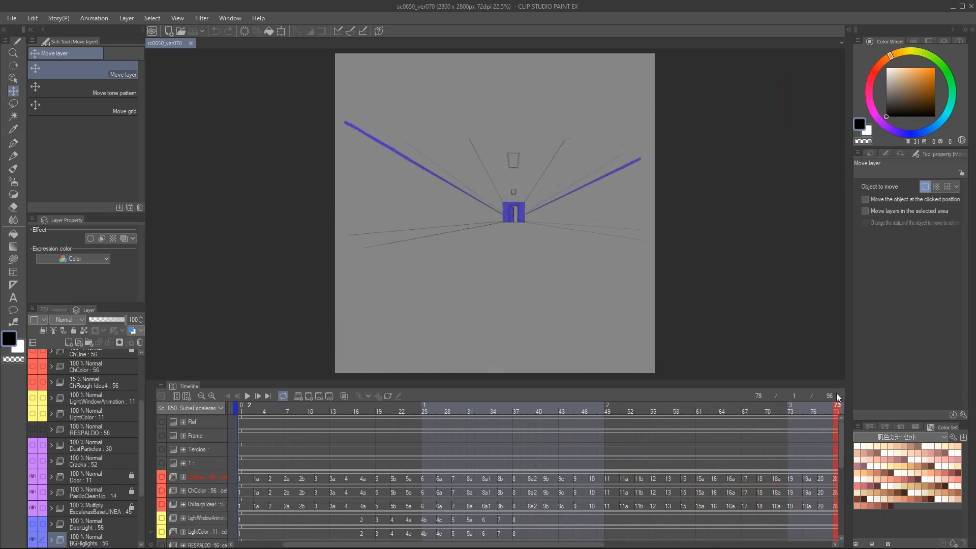
click(32, 461)
click(35, 445)
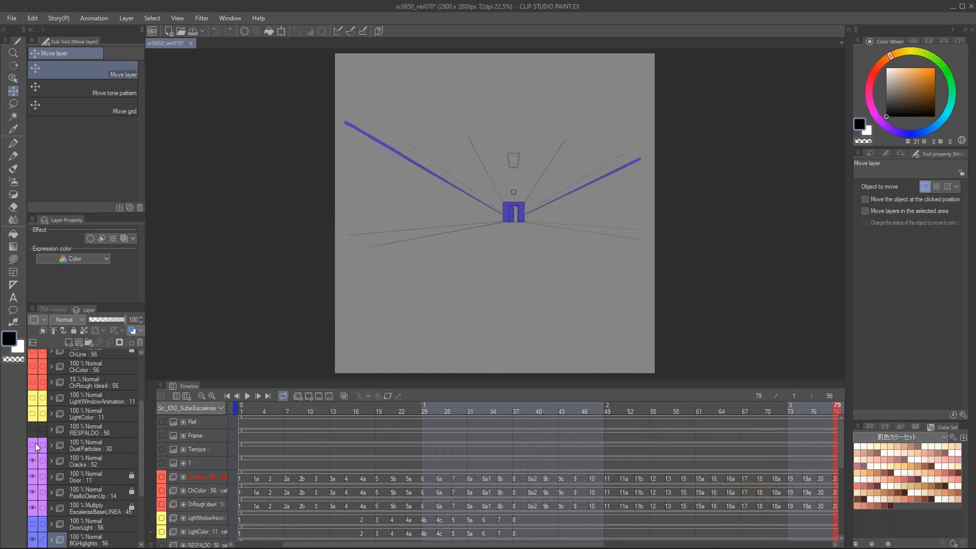
scroll(35, 443, up, 2)
scroll(35, 438, up, 1)
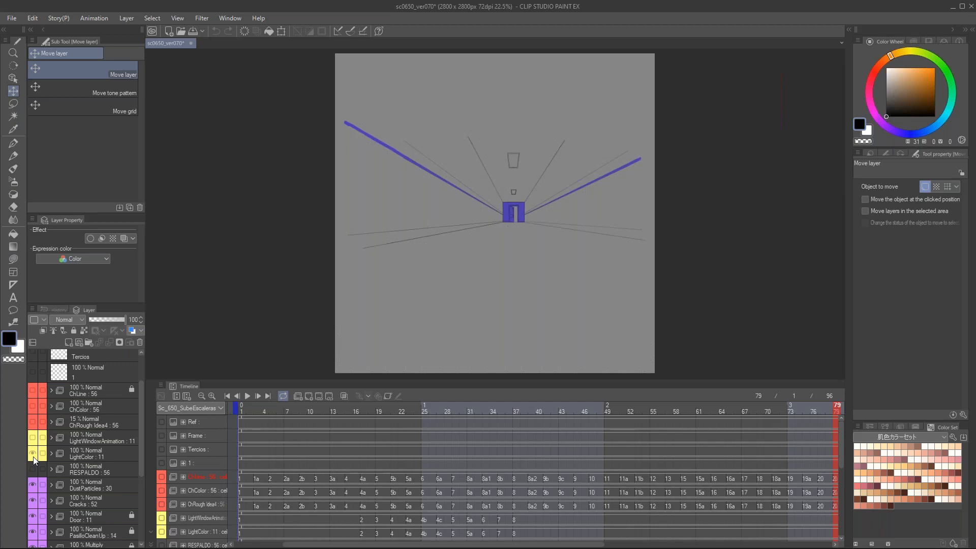
click(32, 453)
click(33, 436)
click(32, 422)
click(33, 406)
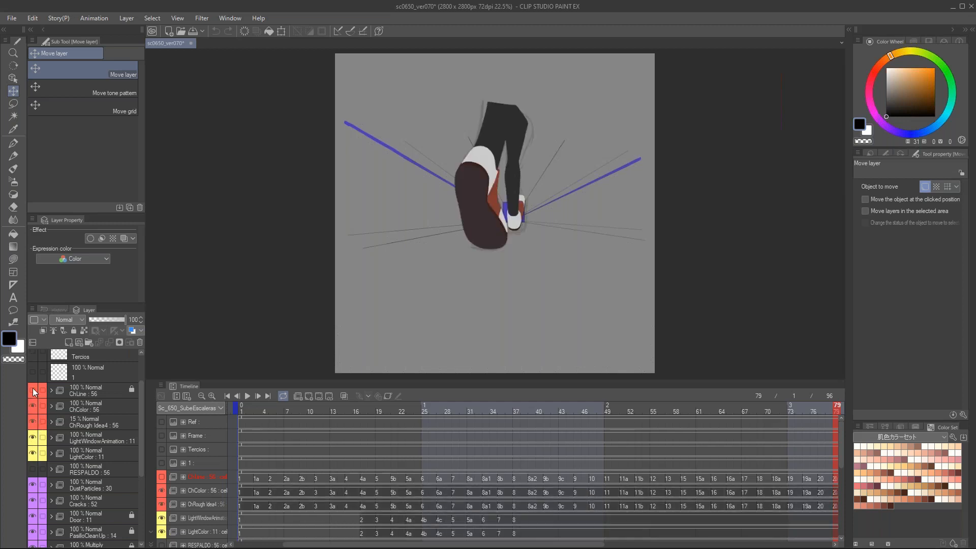
click(33, 390)
Step: Return to frame 1 and scrub the character's run up the stairs through to frame 75 in close-up
drag(779, 406, 231, 434)
scroll(500, 227, up, 1)
scroll(501, 227, up, 3)
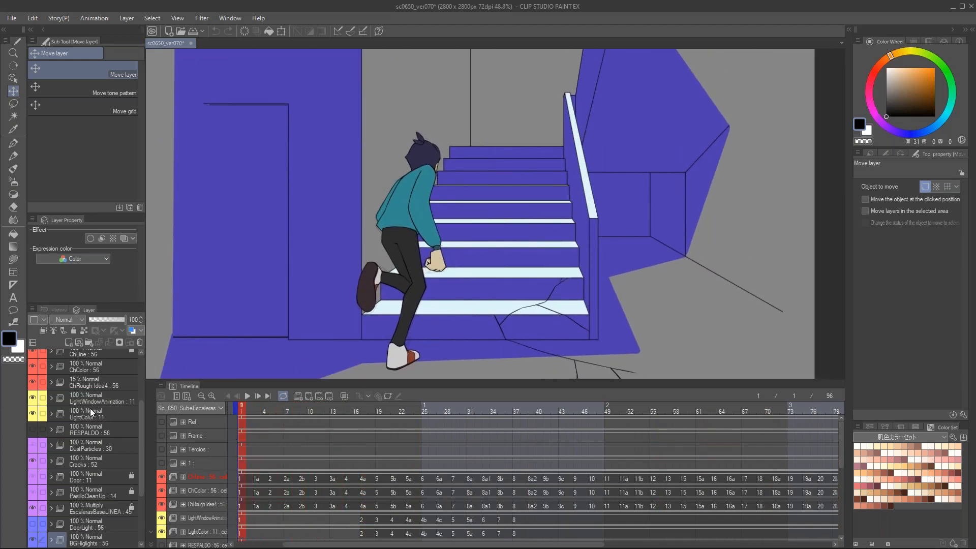
drag(140, 416, 141, 365)
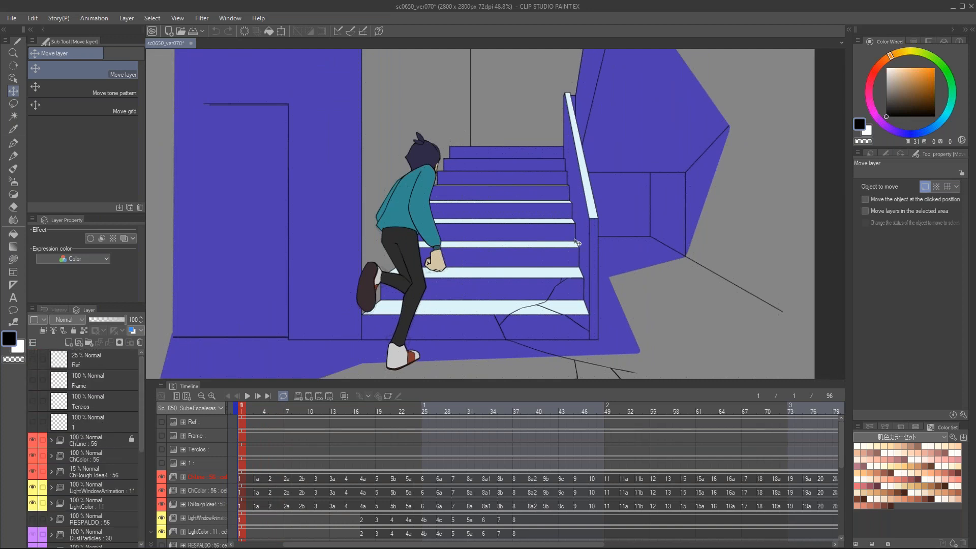
click(267, 411)
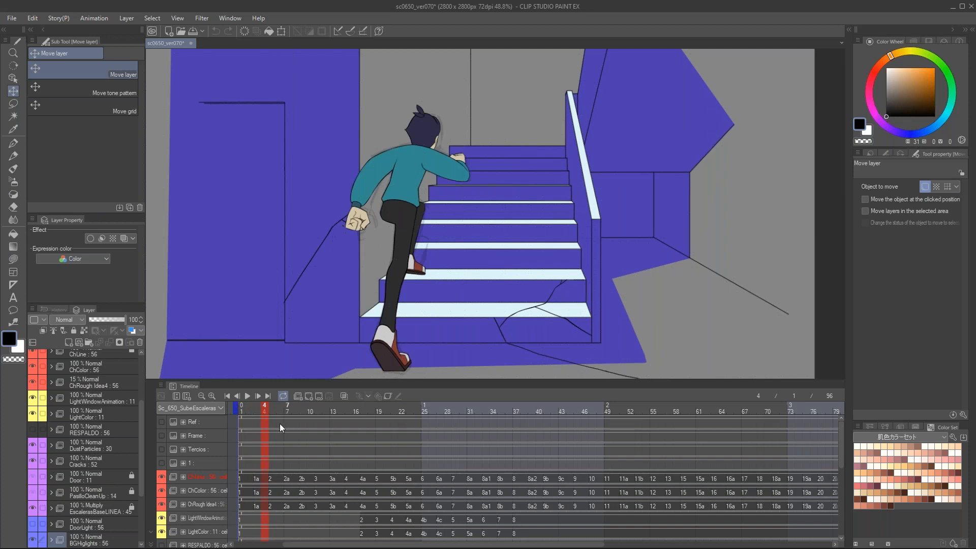
drag(267, 411, 807, 408)
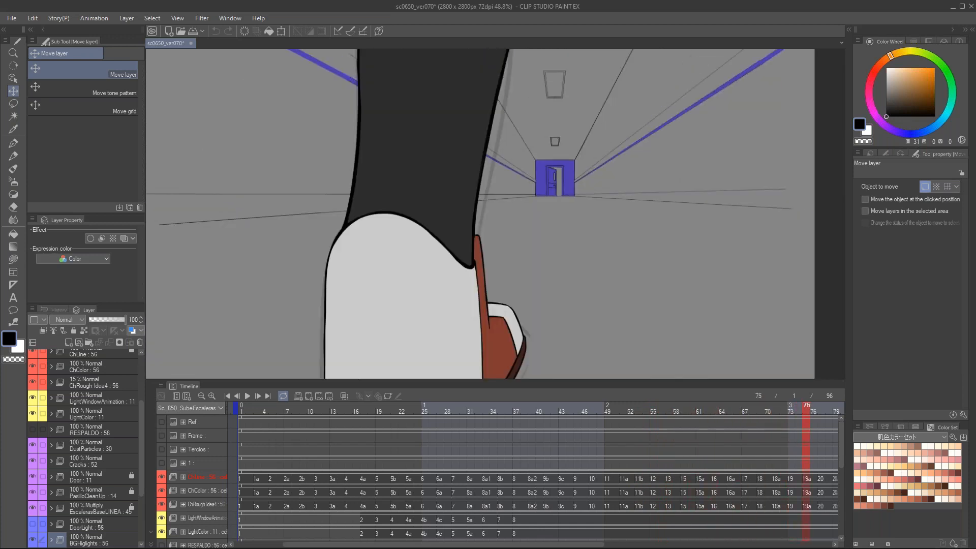
Step: Close sc0650_ver070 without saving and switch to the sc0520_ver080 car interior scene
click(191, 43)
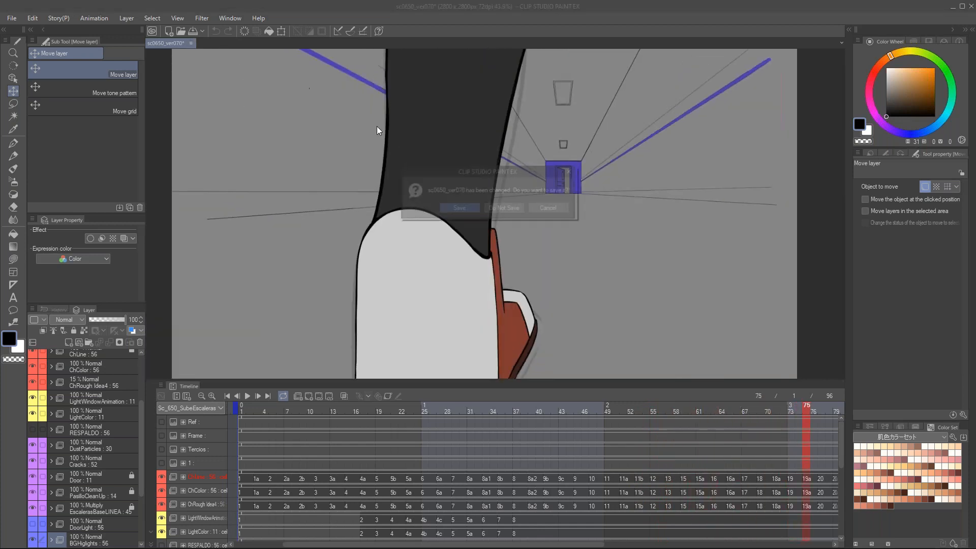
click(506, 207)
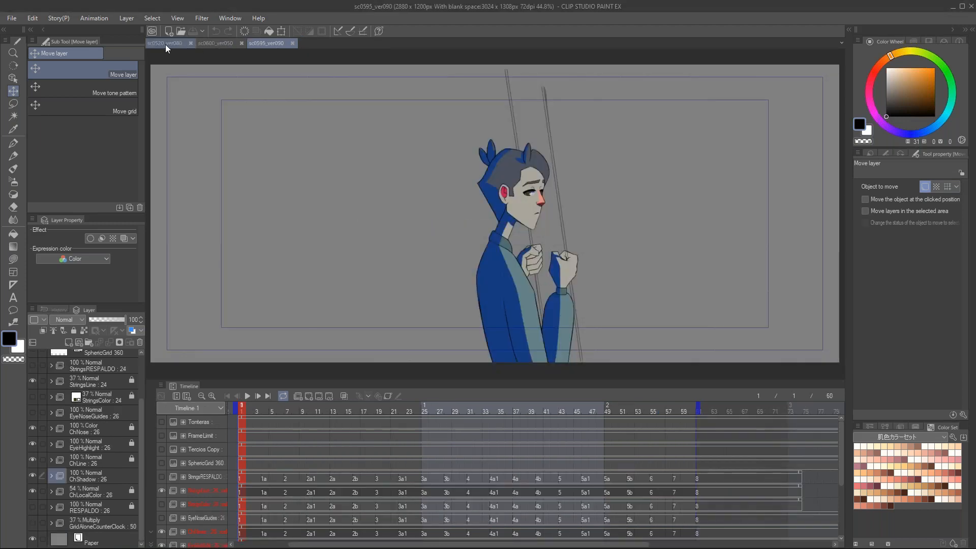
click(165, 44)
Step: Examine the car interior against its curved perspective grid and scrub the animation to frame 34
drag(520, 192, 550, 194)
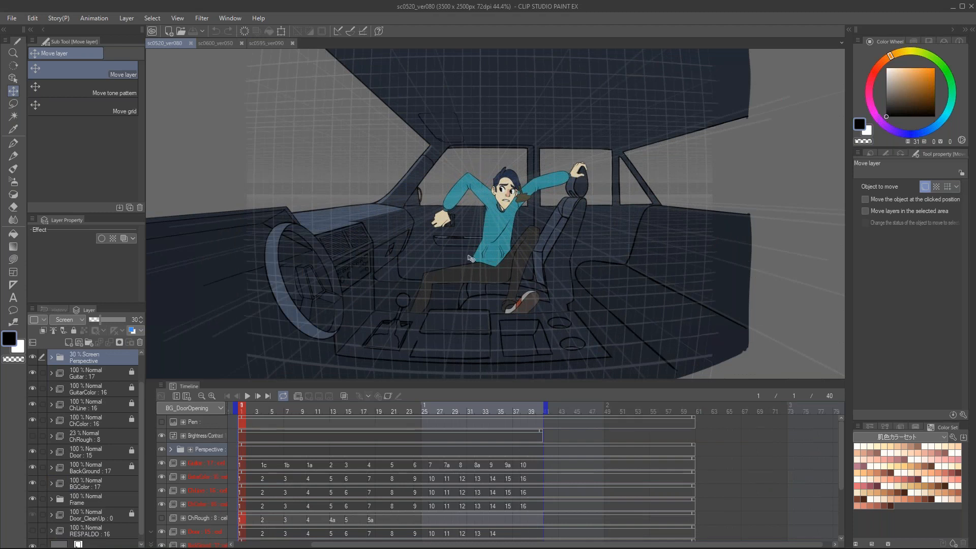
click(617, 133)
click(618, 134)
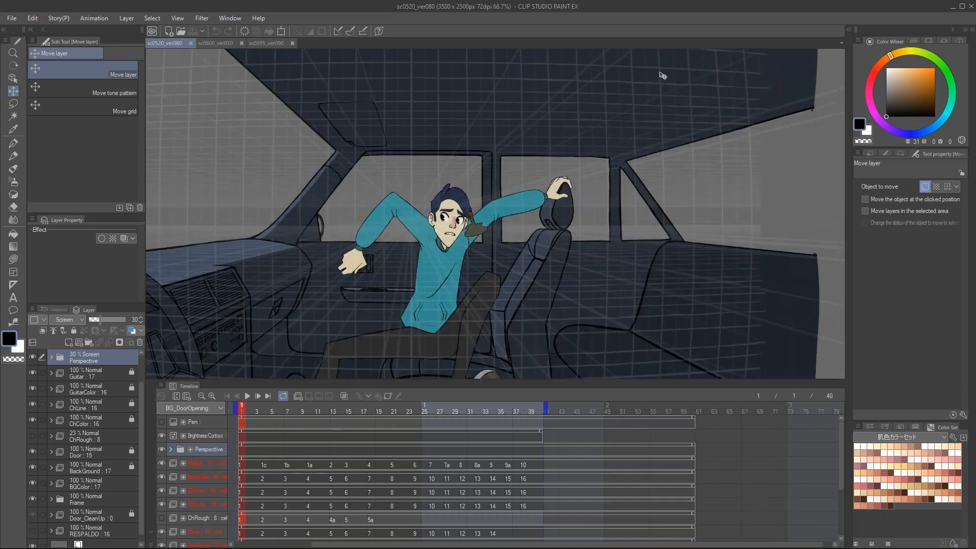
drag(595, 249, 661, 200)
scroll(557, 245, up, 1)
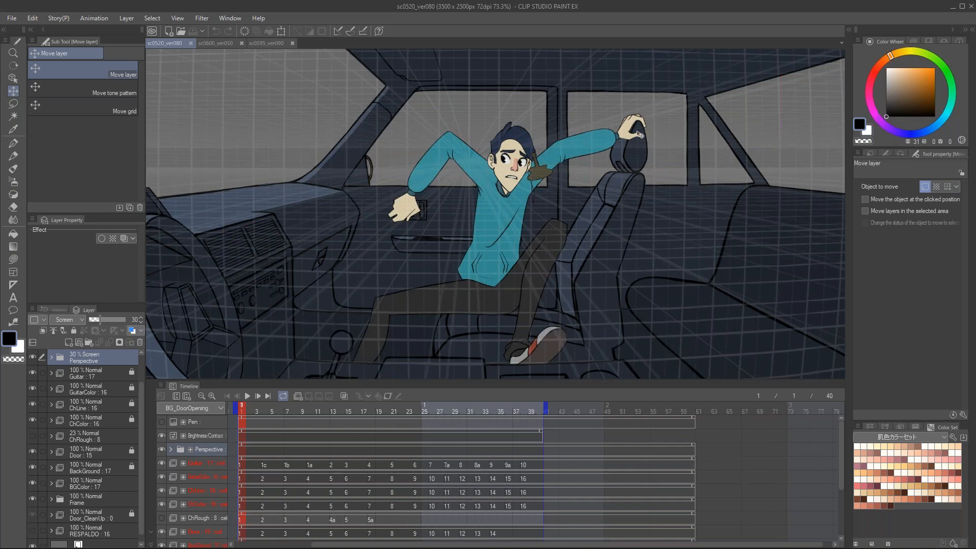
mouse_move(249, 412)
mouse_down()
mouse_move(327, 419)
mouse_move(435, 406)
mouse_move(243, 413)
mouse_up()
scroll(365, 281, down, 3)
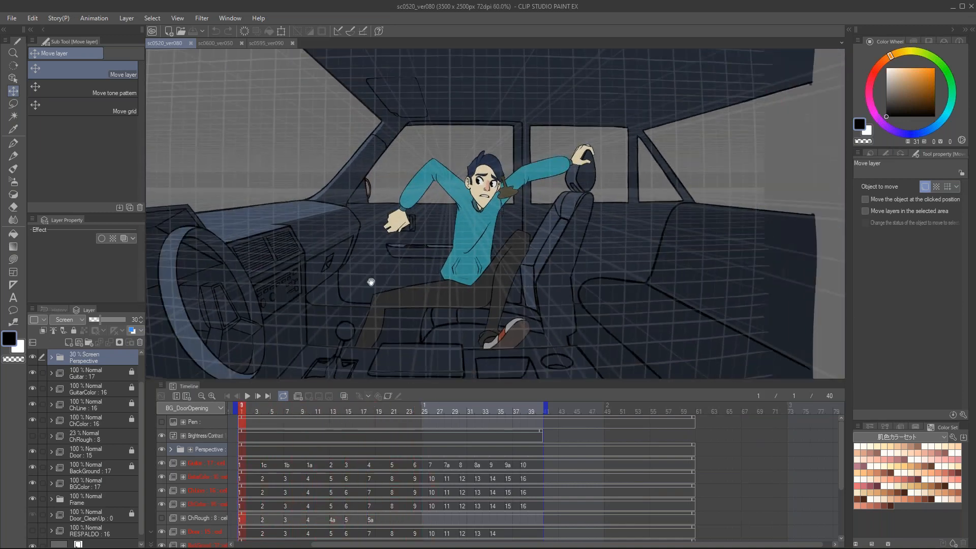
drag(370, 283, 444, 234)
drag(278, 414, 501, 403)
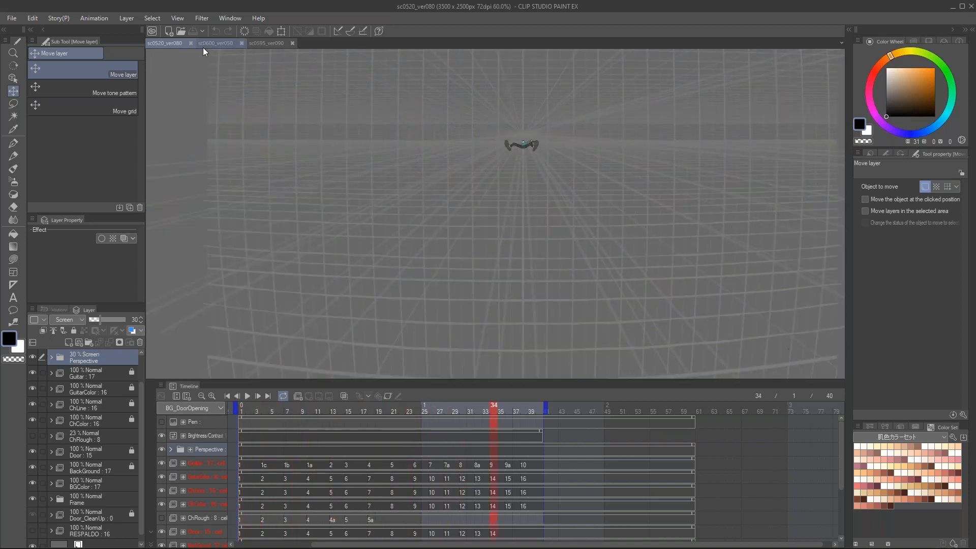
Step: Review the sc0600_ver050 face close-up and the sc0595_ver090 character scene by scrubbing their timelines, ending each on frame 1
click(215, 44)
drag(276, 411, 216, 422)
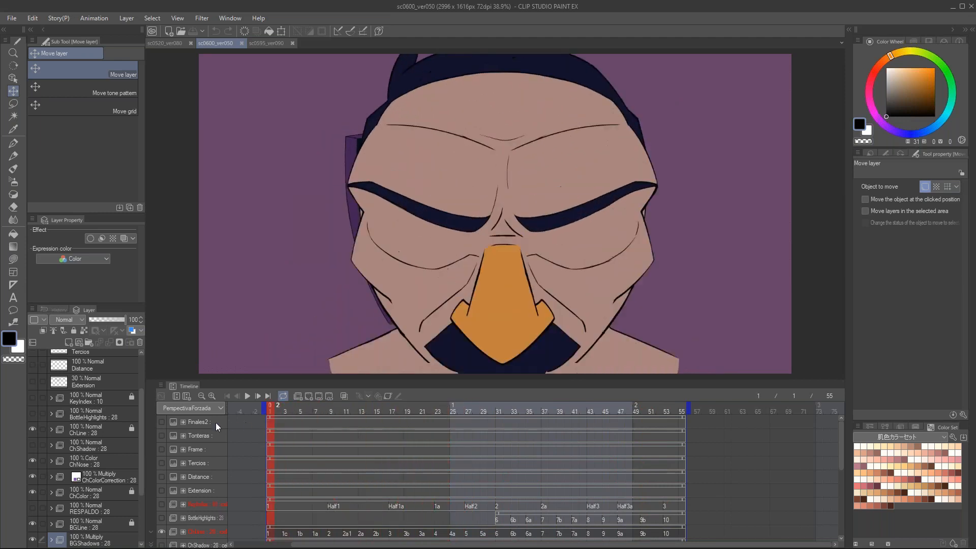
click(266, 44)
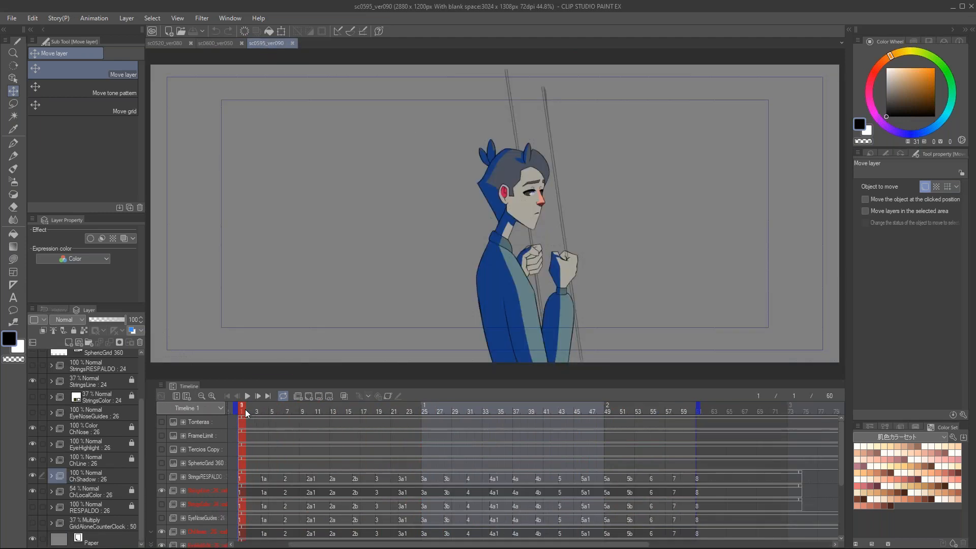
drag(261, 413, 495, 425)
drag(431, 424, 195, 413)
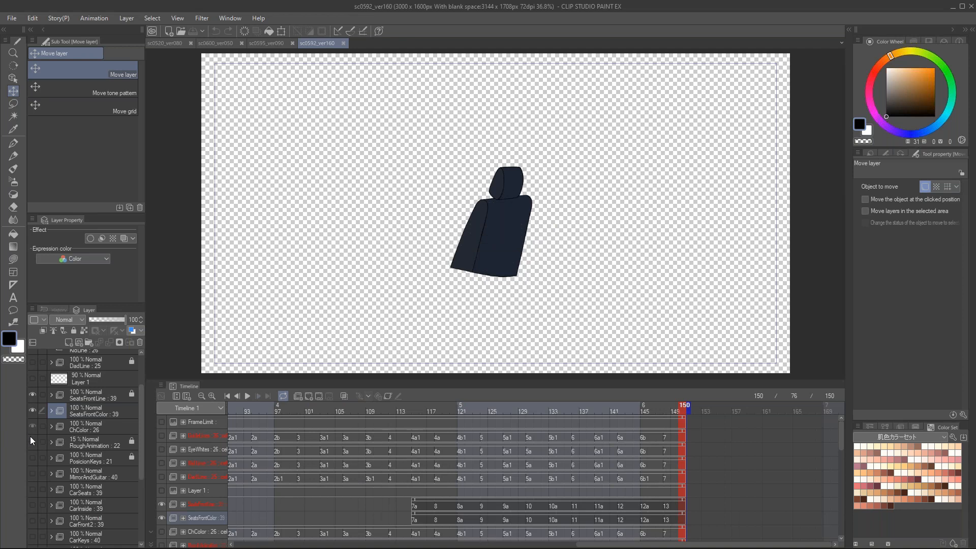
Step: In sc0592_ver160, show the folders from ChColor down to CarKeys, plus the DadLine and KidLine folders
drag(38, 529, 38, 530)
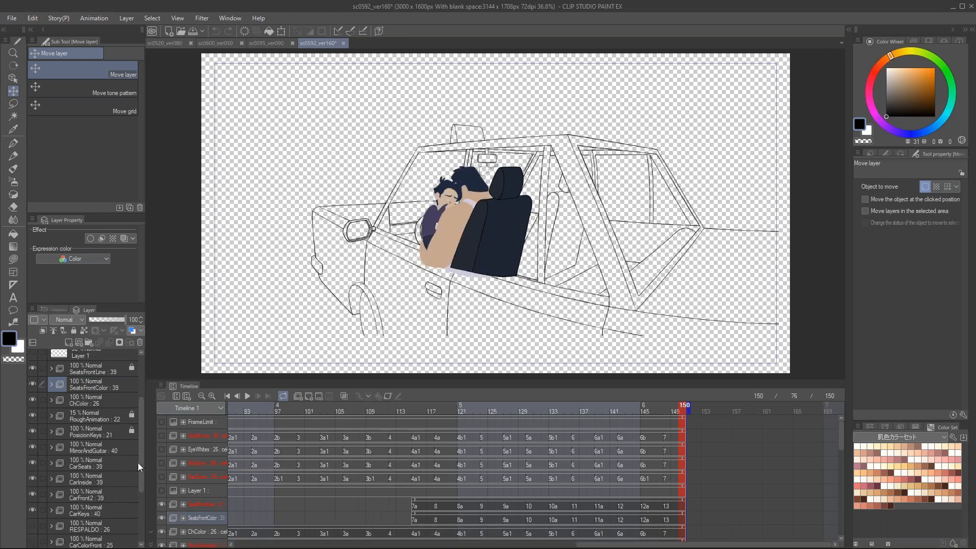
scroll(141, 460, up, 3)
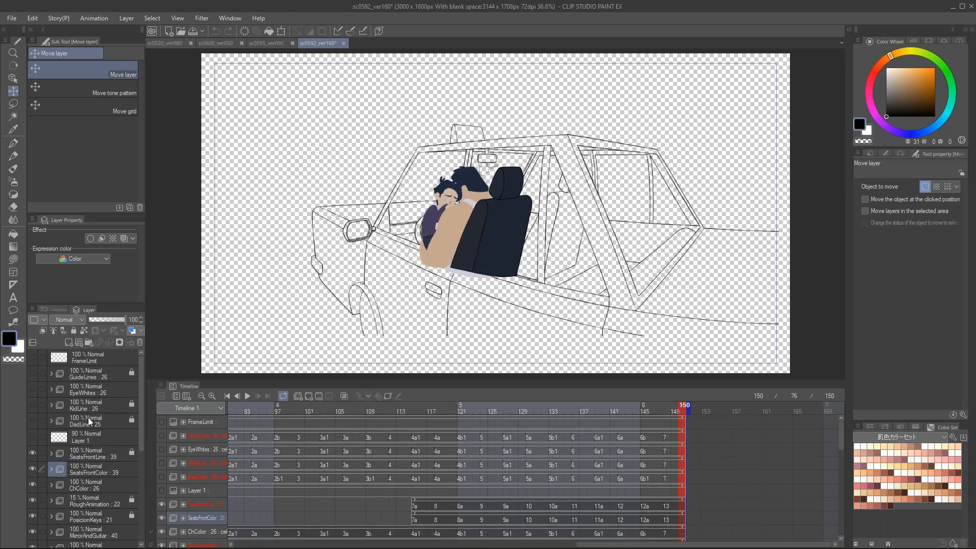
click(33, 420)
click(31, 408)
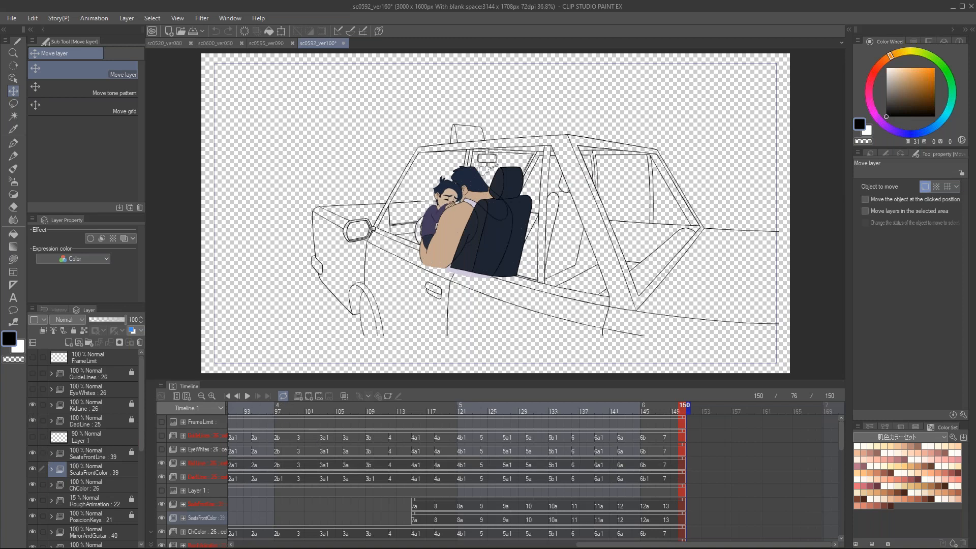
Step: Scrub the taxi scene to frame 106 and show the Paper layer with the CarColorFront and CarColorInside folders
drag(575, 544, 460, 544)
drag(417, 408, 620, 438)
drag(142, 425, 103, 513)
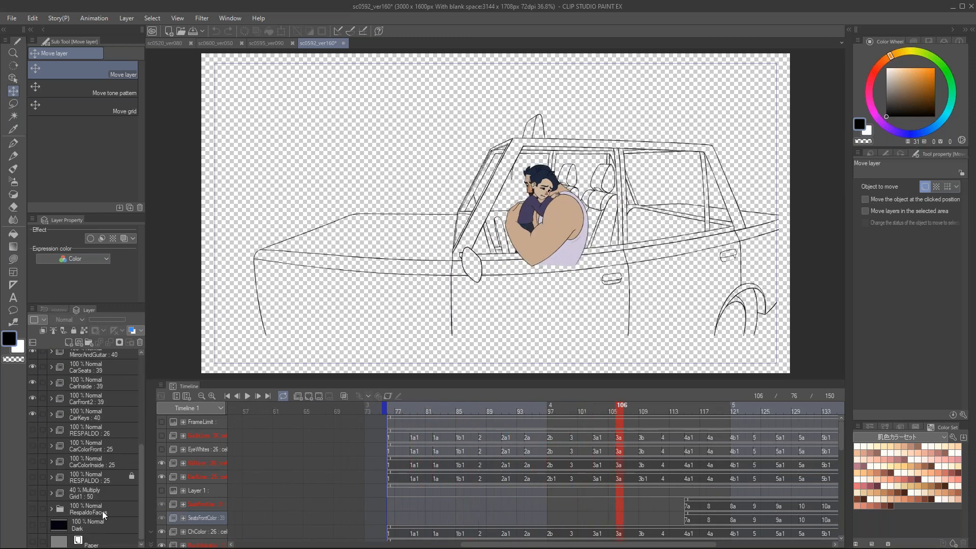
click(32, 542)
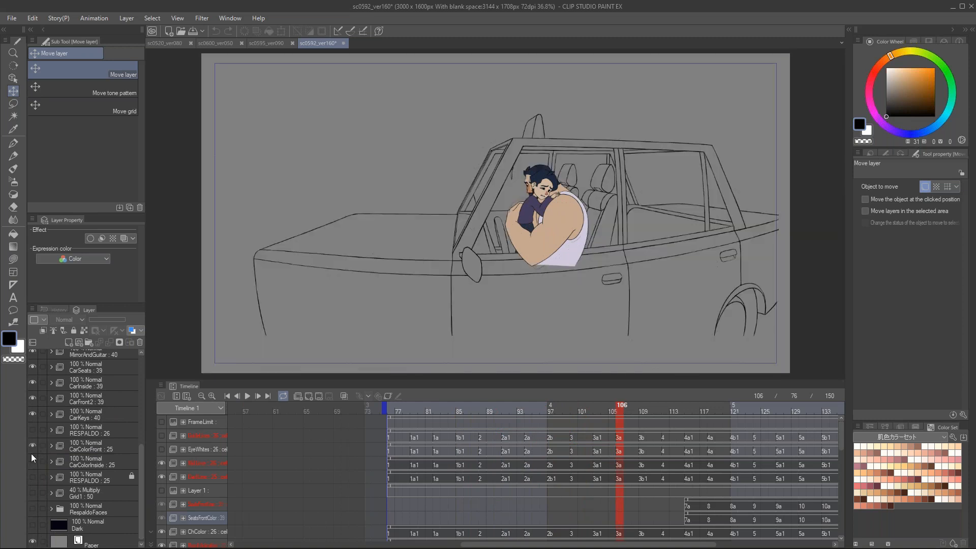
click(32, 455)
Step: Scrub the coloured taxi rotation back to frame 80 and forward to frame 146 in close-up
drag(610, 412, 422, 415)
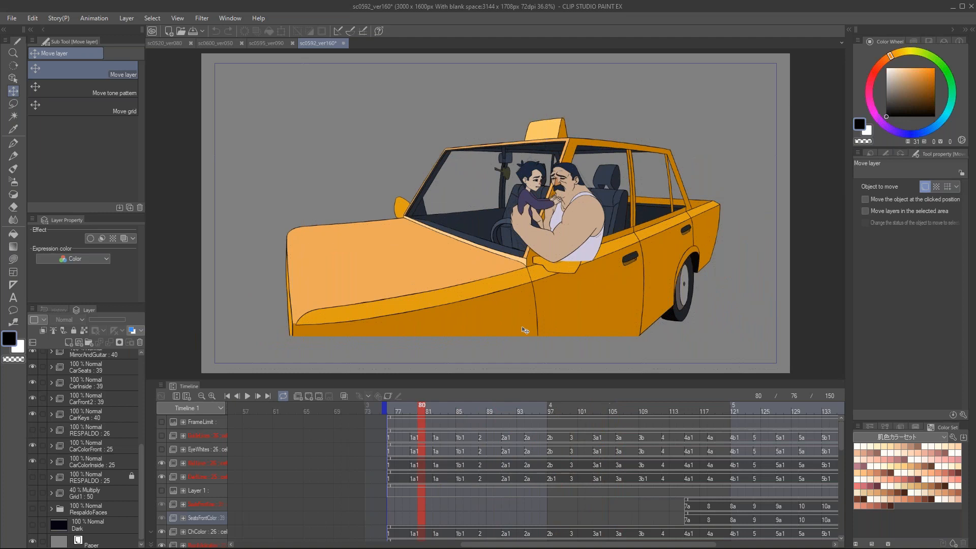
scroll(593, 212, up, 1)
drag(657, 184, 605, 215)
drag(422, 409, 858, 435)
Step: Briefly display the GuideLines folder over the taxi scene and hide it again
drag(141, 428, 142, 366)
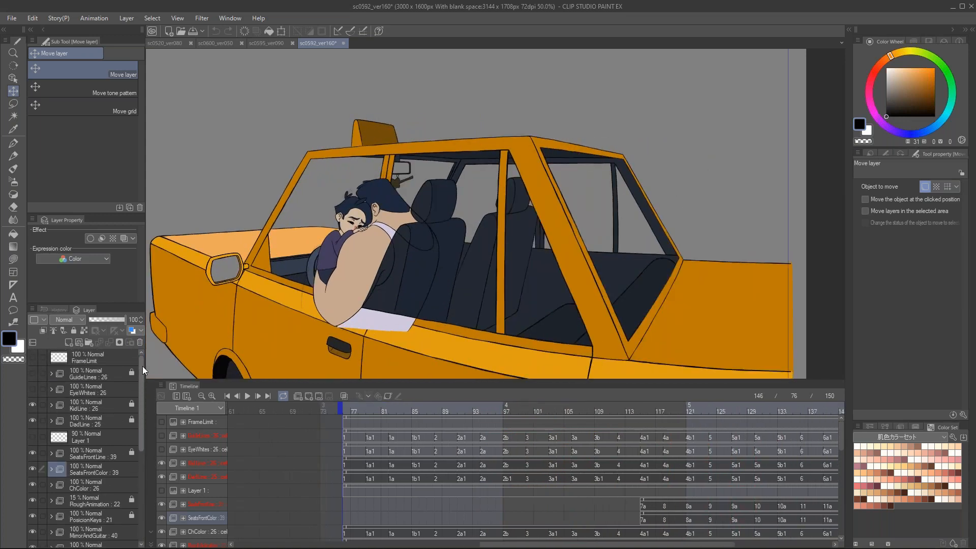
click(32, 370)
click(33, 373)
scroll(112, 389, down, 3)
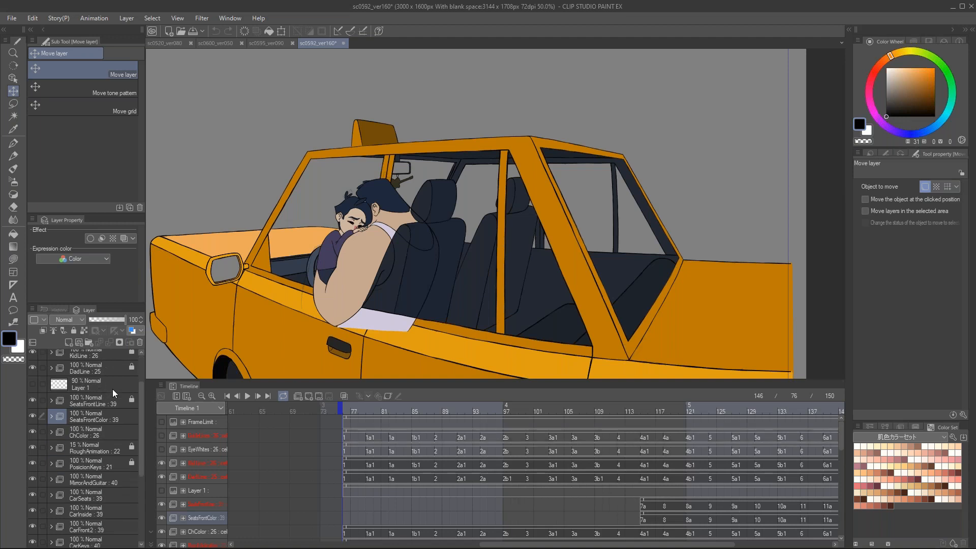
Step: Close sc0592_ver160 without saving, along with the sc0595_ver090 and sc0600_ver050 files
click(344, 43)
click(513, 209)
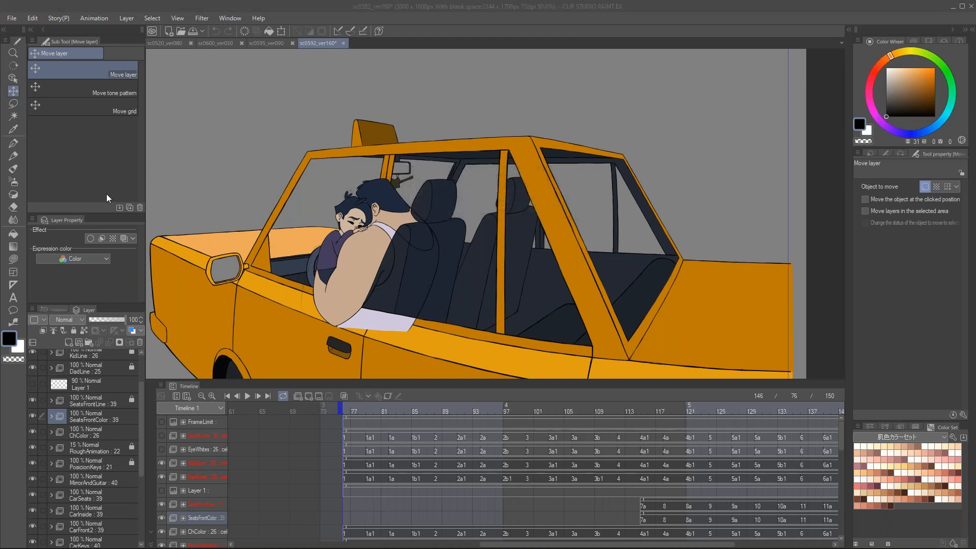
click(293, 43)
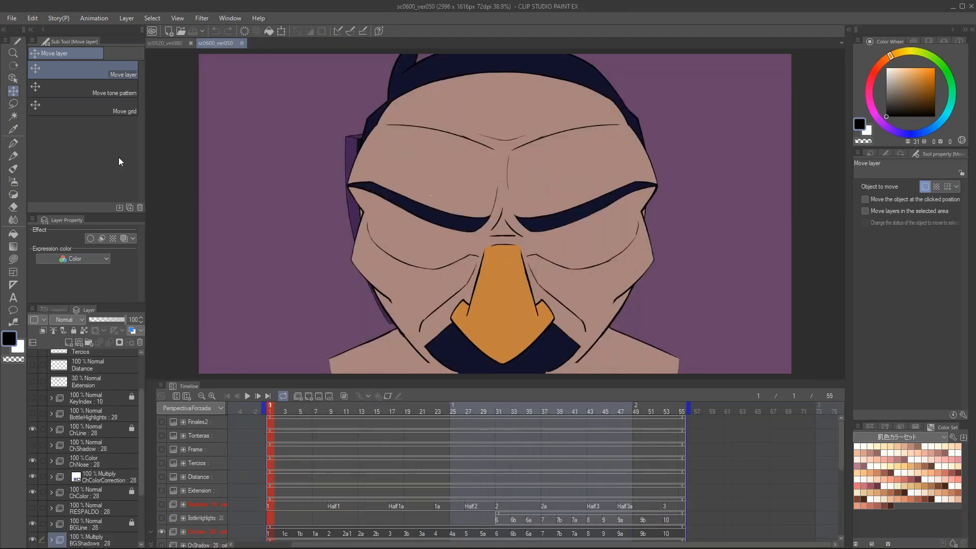
click(241, 44)
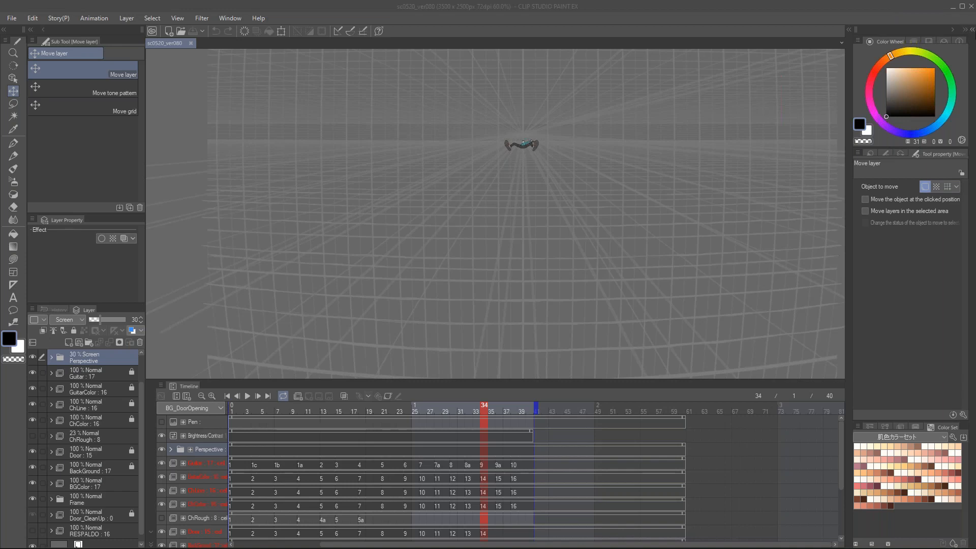
Step: Look over the Anime auto action set and the 3D small object materials, collapsing each palette again
click(968, 32)
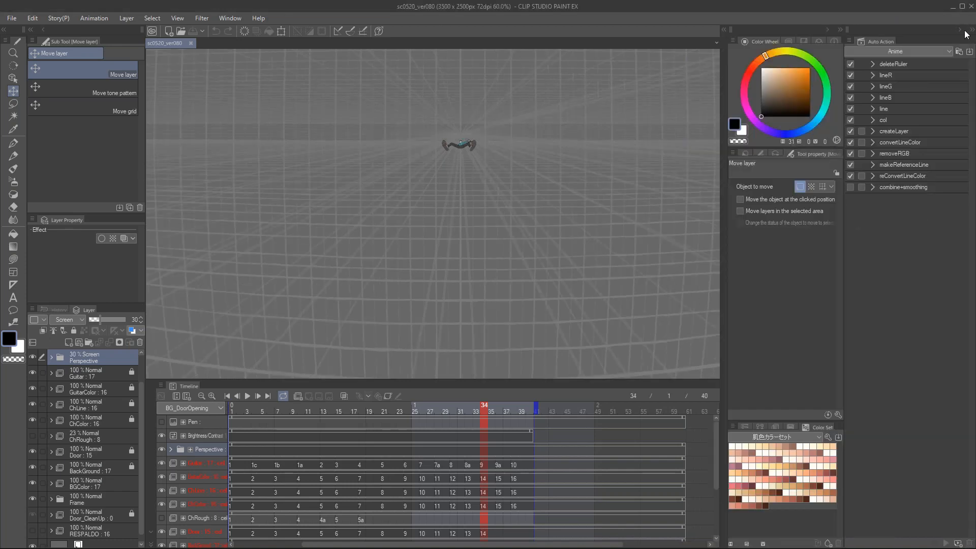
click(958, 32)
click(847, 32)
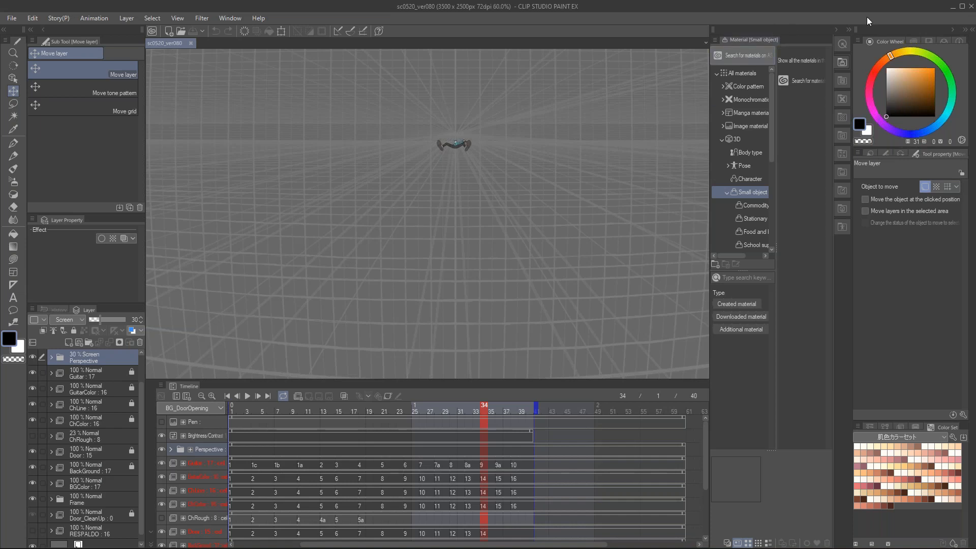
click(847, 30)
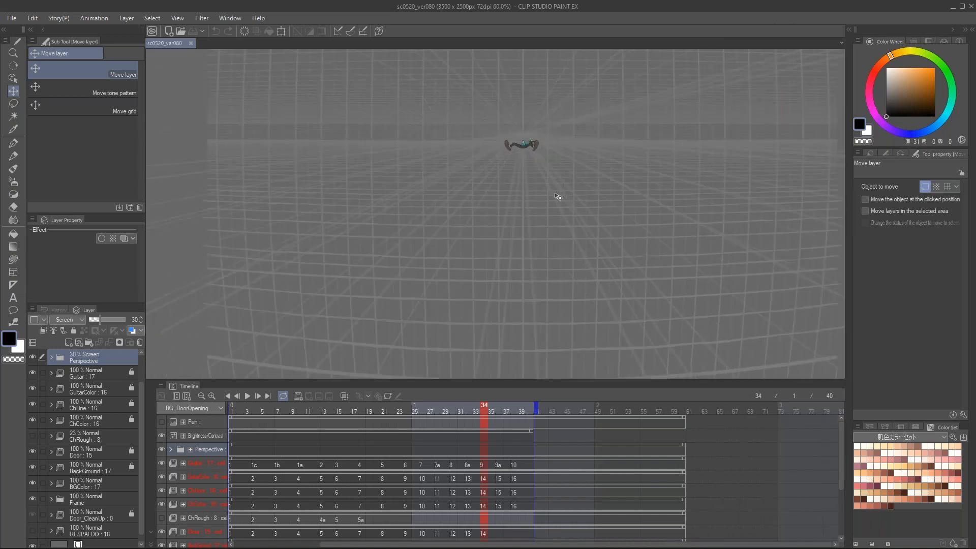
Step: Close the sc0520_ver080 file
click(190, 42)
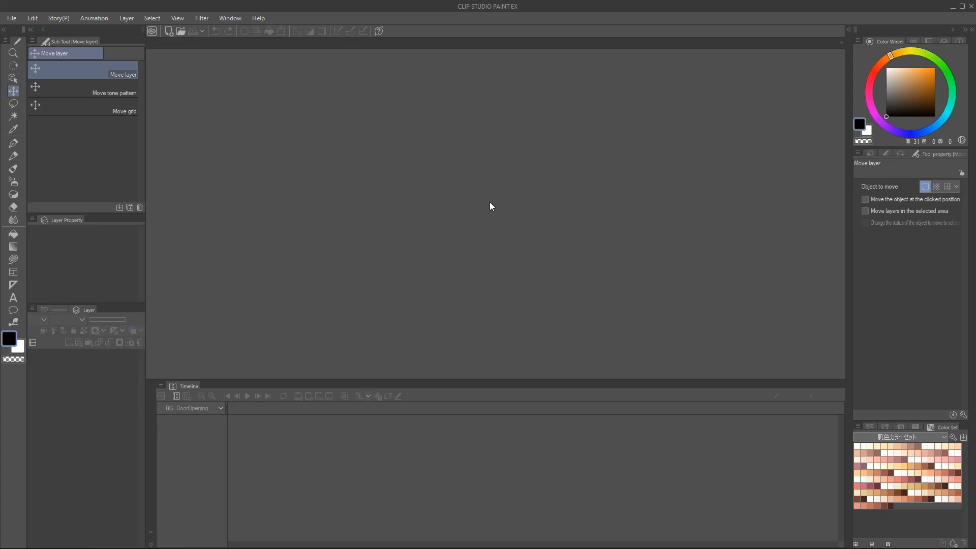
Step: Open the sc0670_ver070 file and look over its corridor background under the SphericGrid layer
key(ctrl+n)
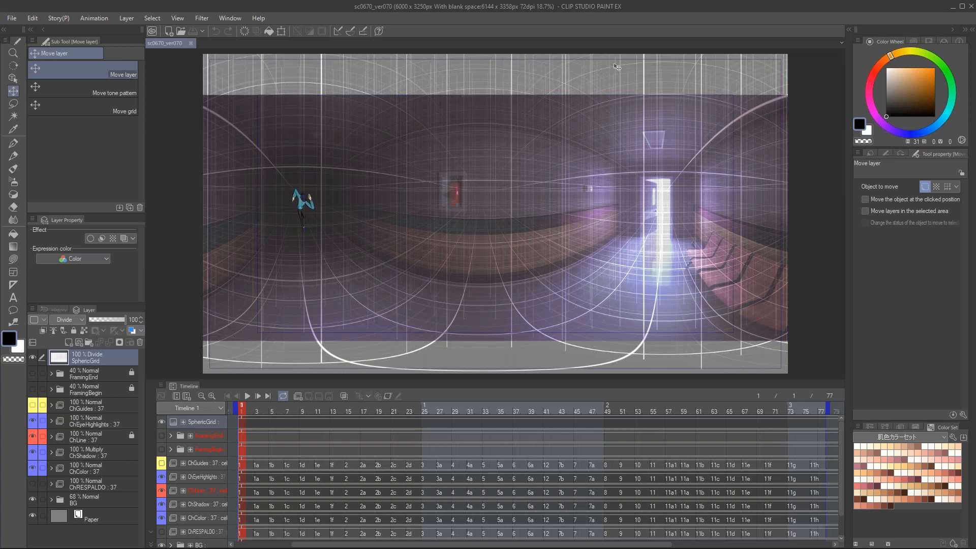
drag(631, 71, 742, 147)
drag(557, 174, 492, 173)
drag(367, 211, 577, 207)
drag(576, 207, 556, 205)
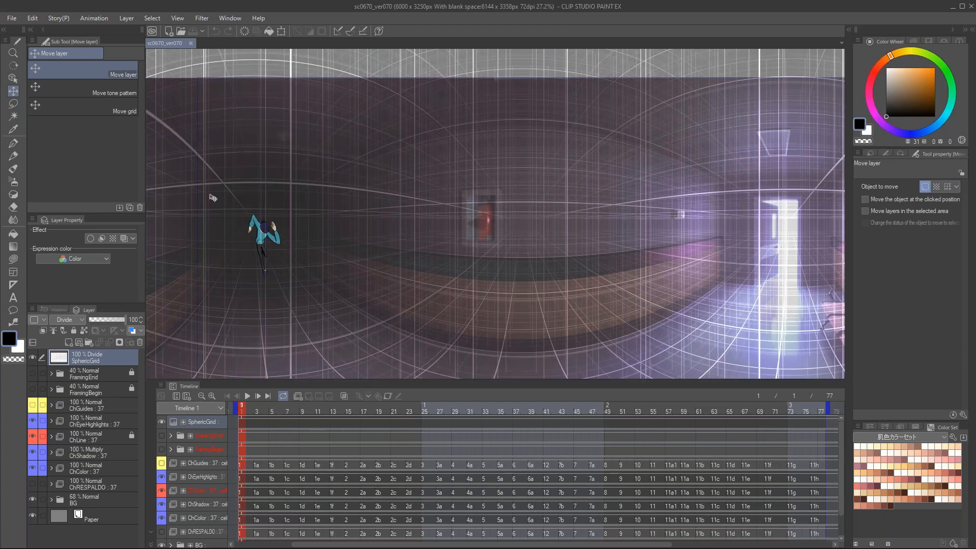
drag(533, 221, 571, 212)
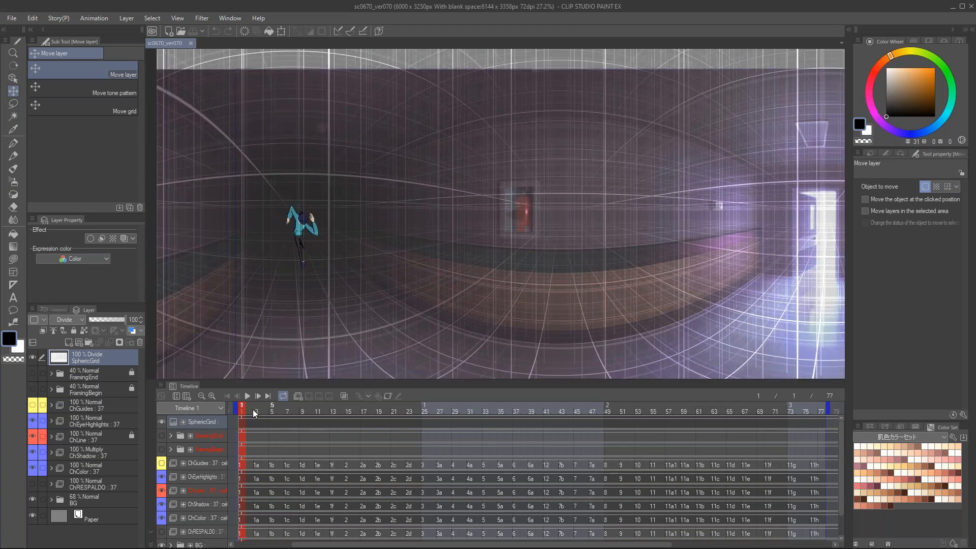
Step: Scrub the timeline to frames 18 and 38 and inspect the character's poses against the spherical grid up close
drag(264, 410, 372, 438)
scroll(352, 256, up, 4)
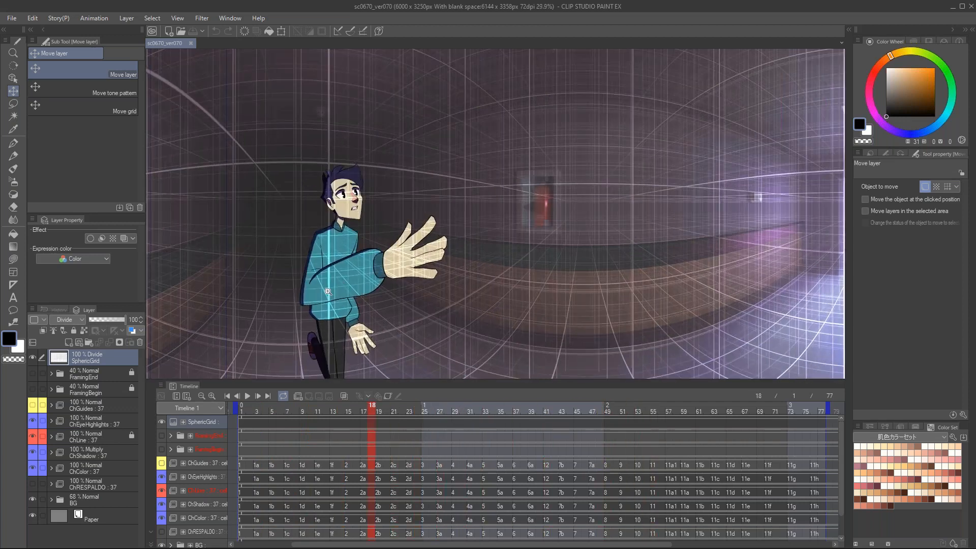
drag(353, 255, 329, 240)
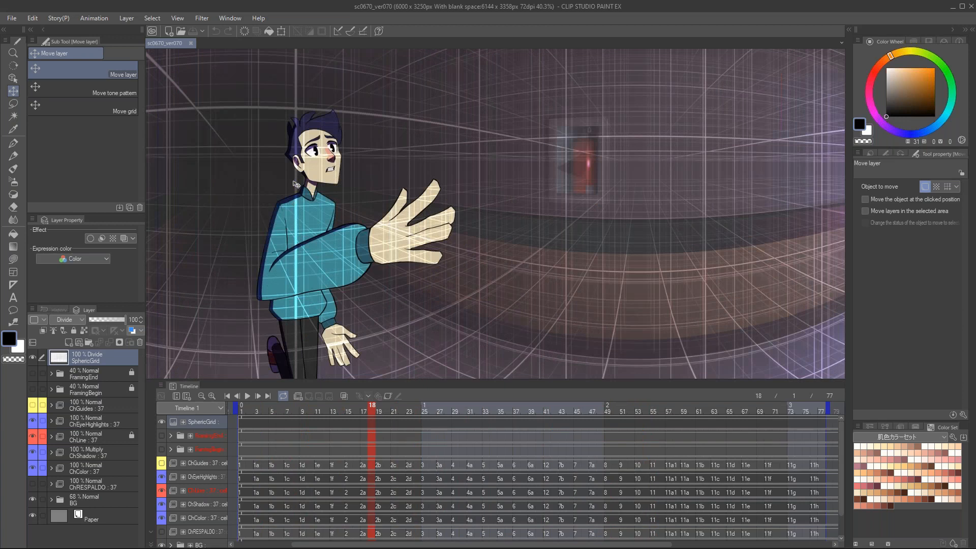
drag(494, 332, 448, 329)
drag(404, 409, 524, 413)
drag(641, 251, 490, 251)
drag(715, 180, 629, 195)
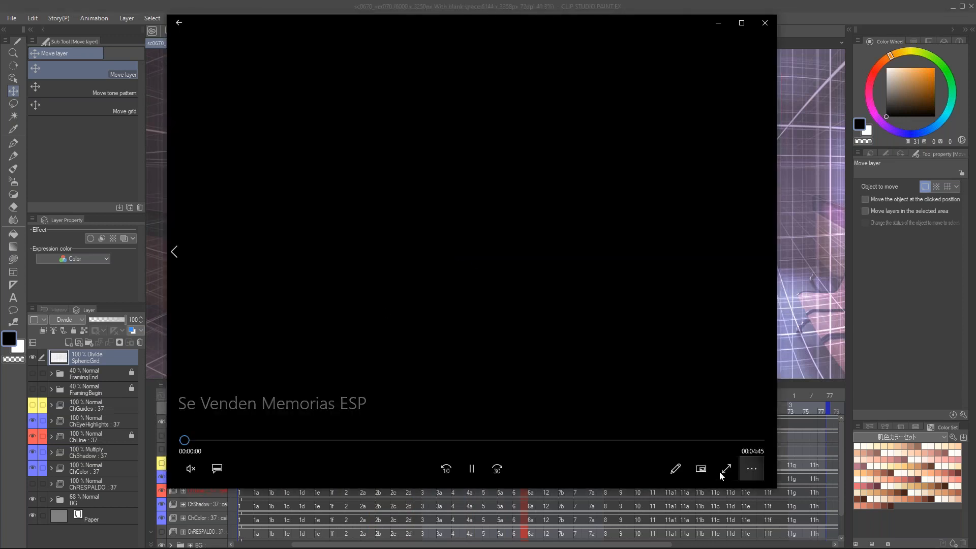
Step: Switch to the video player, watch the finished corridor shot in Se Venden Memorias ESP, pause at 3:15 and put the video away
click(615, 440)
drag(616, 441, 570, 438)
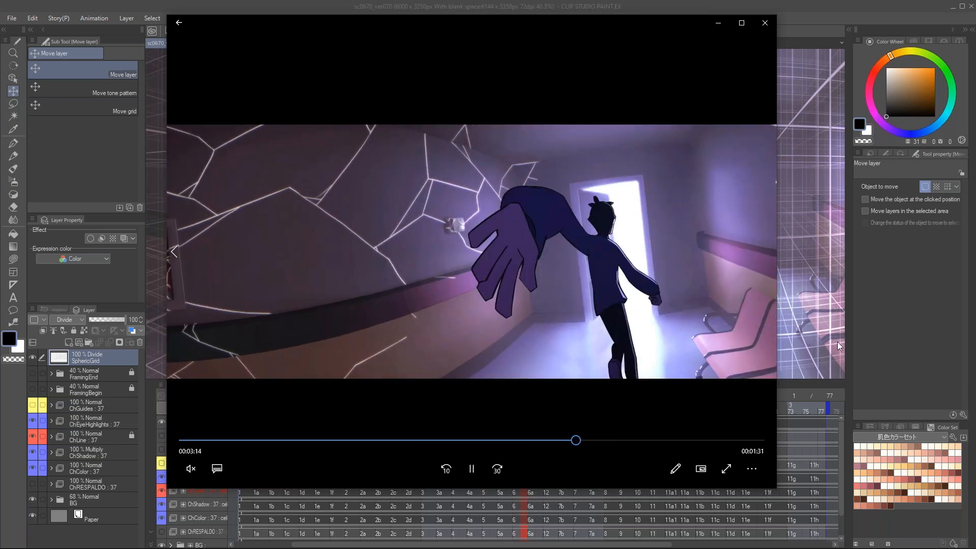
click(471, 469)
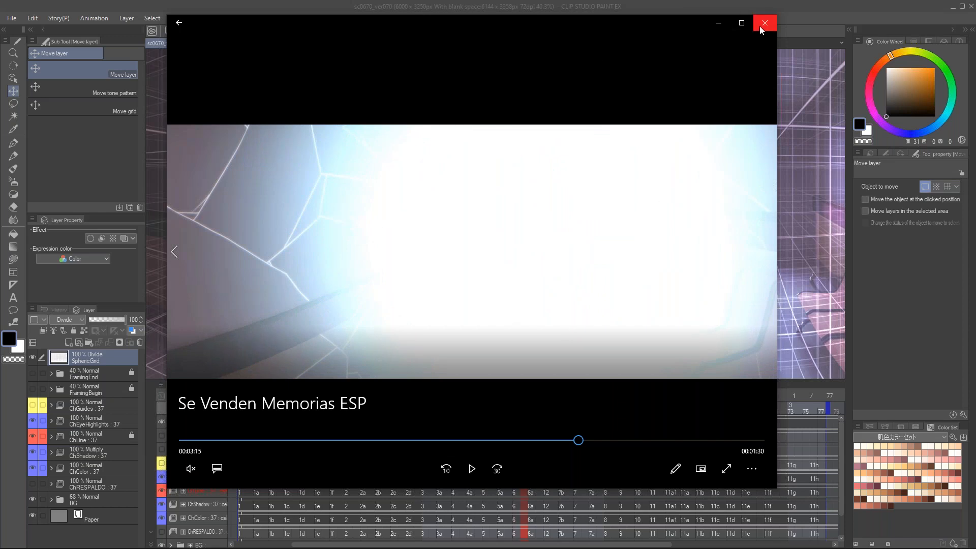
drag(577, 26, 0, 43)
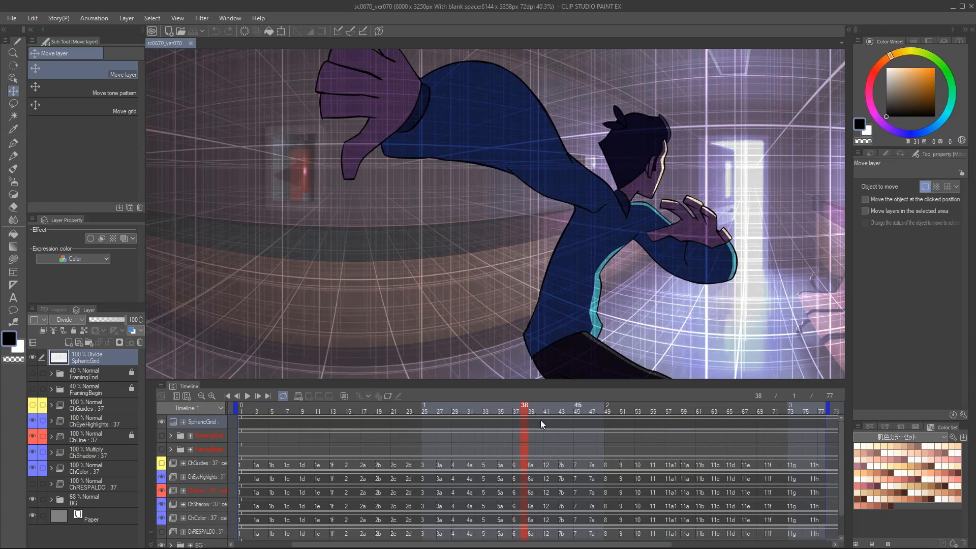
Step: Scrub the corridor scene back to frame 12 and close the sc0670_ver070 file
drag(522, 412, 325, 422)
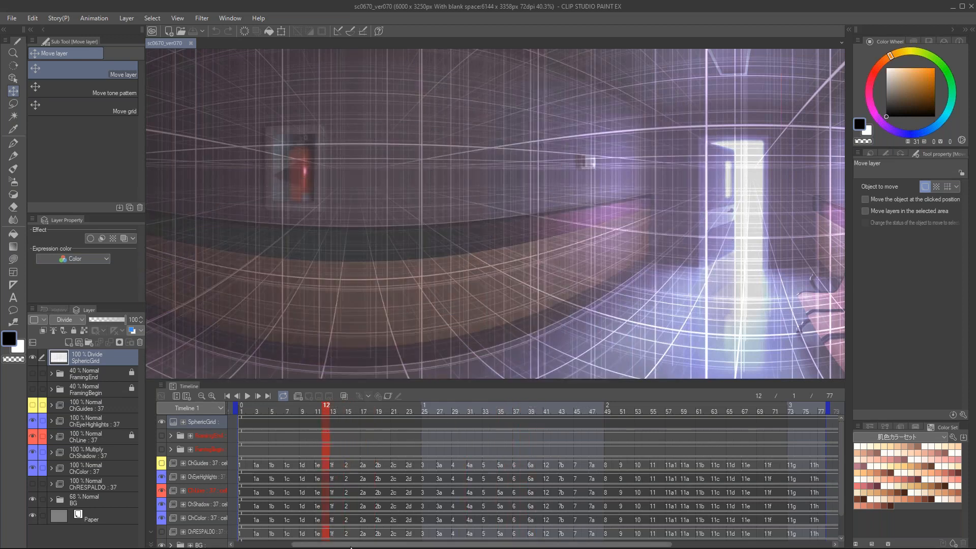
drag(336, 545, 278, 548)
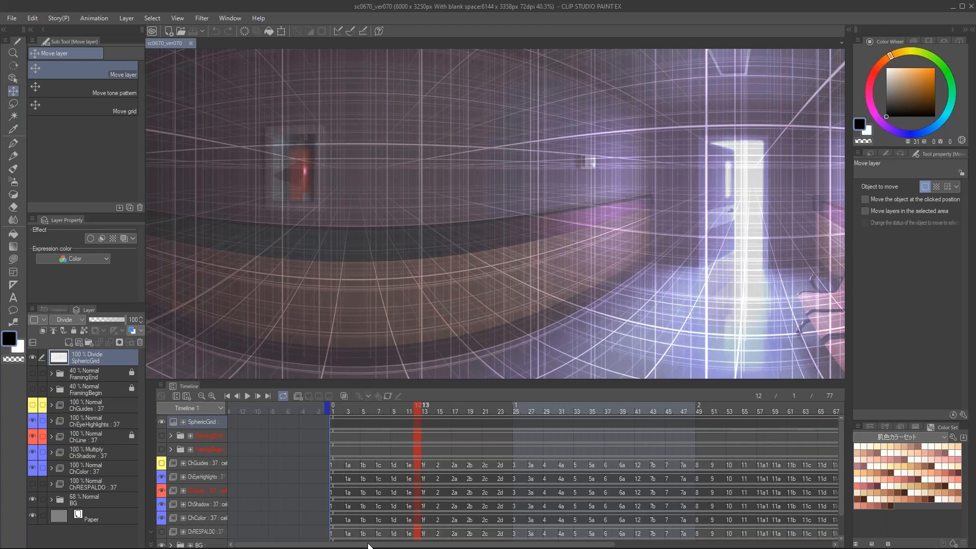
drag(359, 547, 405, 548)
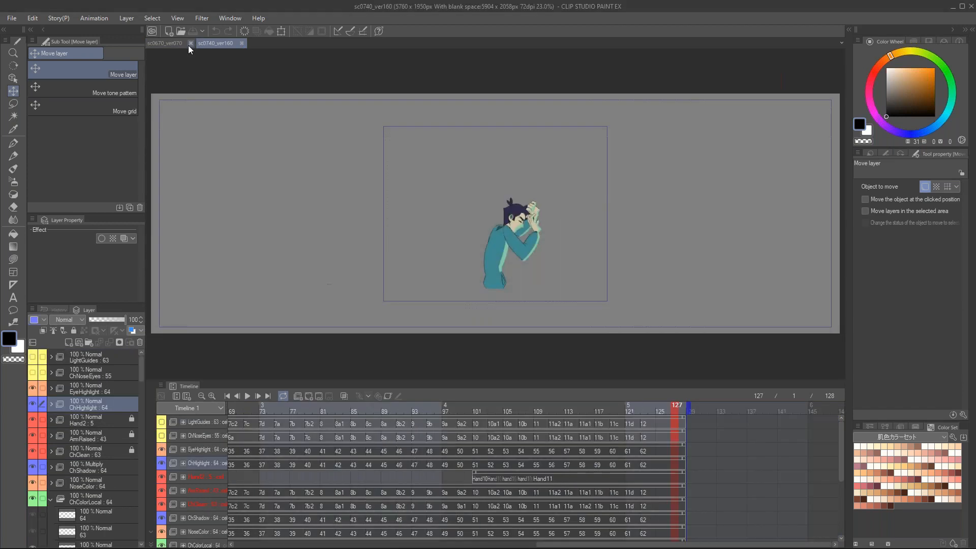
click(190, 43)
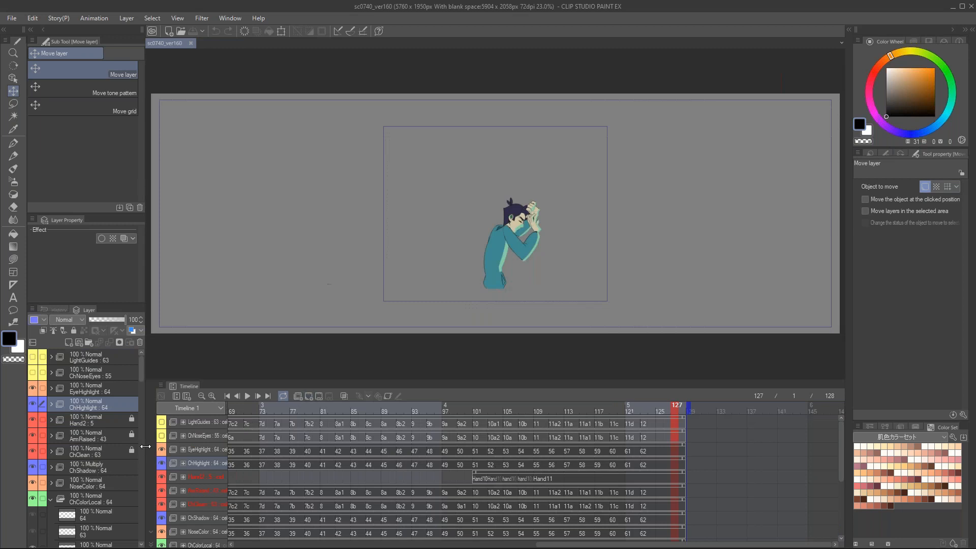
Step: Collapse the ChColorLocal folder and show the BG folder in sc0740_ver160
scroll(142, 378, down, 3)
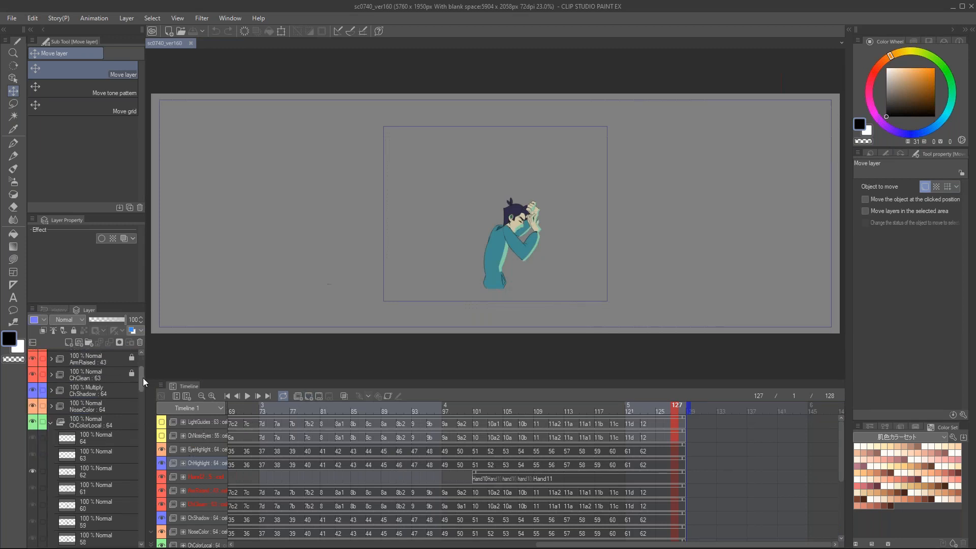
click(51, 422)
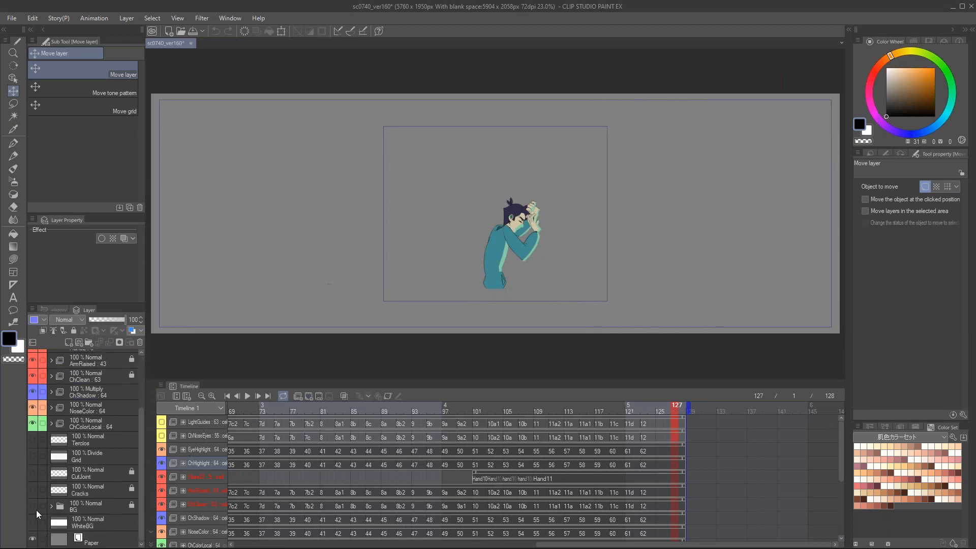
click(33, 506)
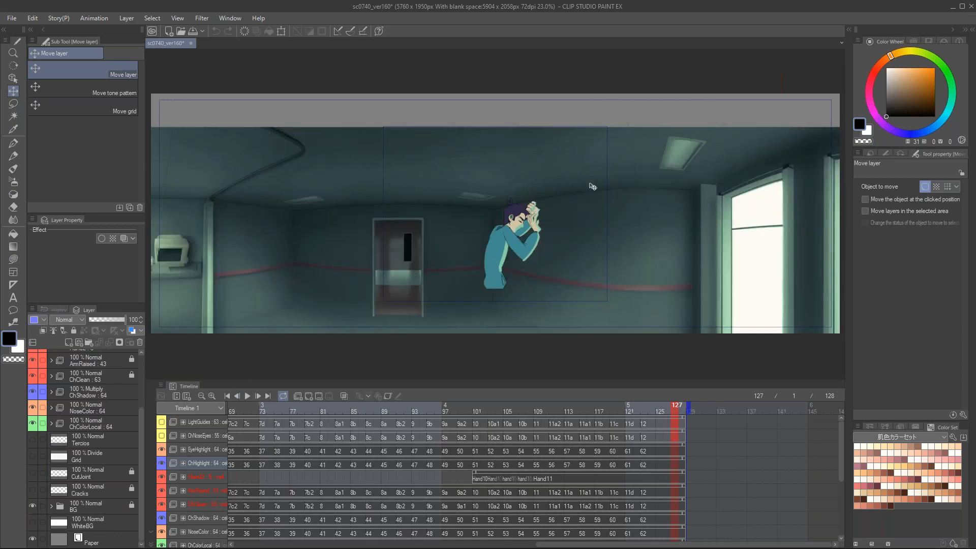
Step: Inspect the character against the room background, scrub to frame 87 and bring the timeline's first frames into view
scroll(501, 248, up, 1)
scroll(484, 257, up, 2)
drag(479, 245, 564, 251)
scroll(611, 254, down, 1)
drag(661, 406, 367, 419)
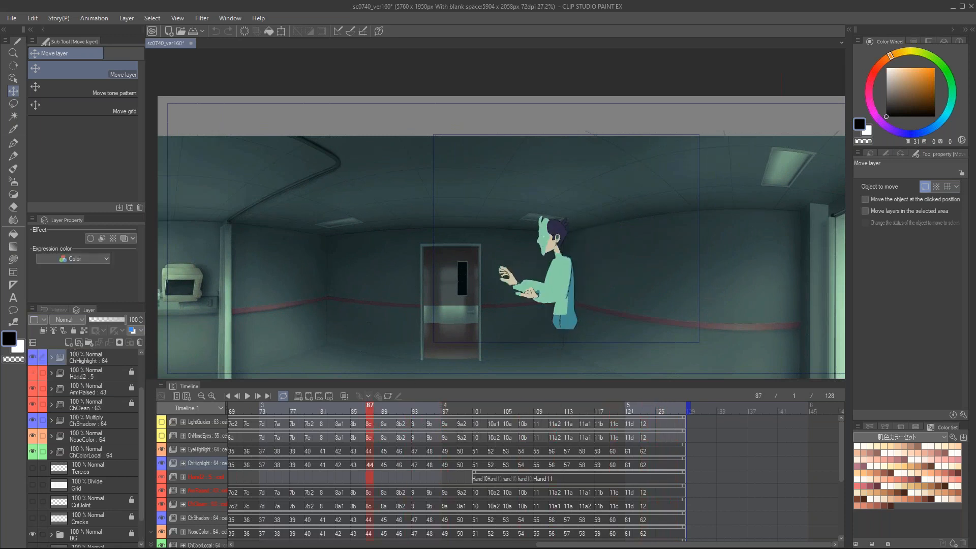
drag(543, 545, 307, 544)
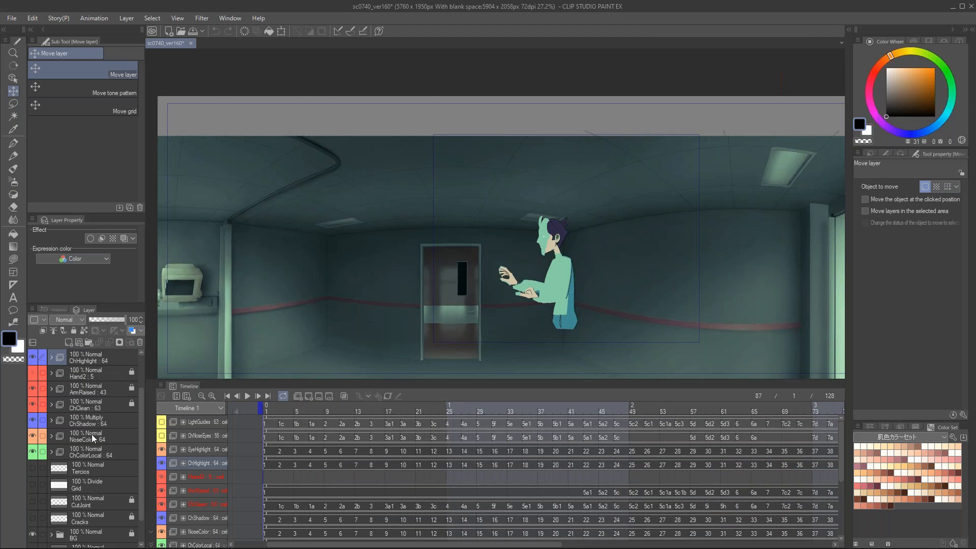
Step: Set the ChHighlight folder's blending mode to Add
click(98, 454)
scroll(102, 392, up, 3)
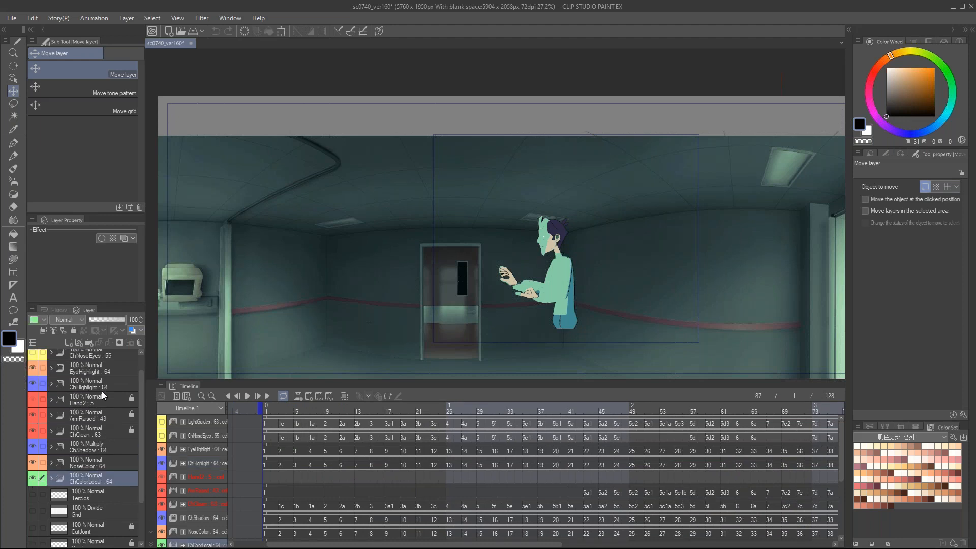
click(95, 388)
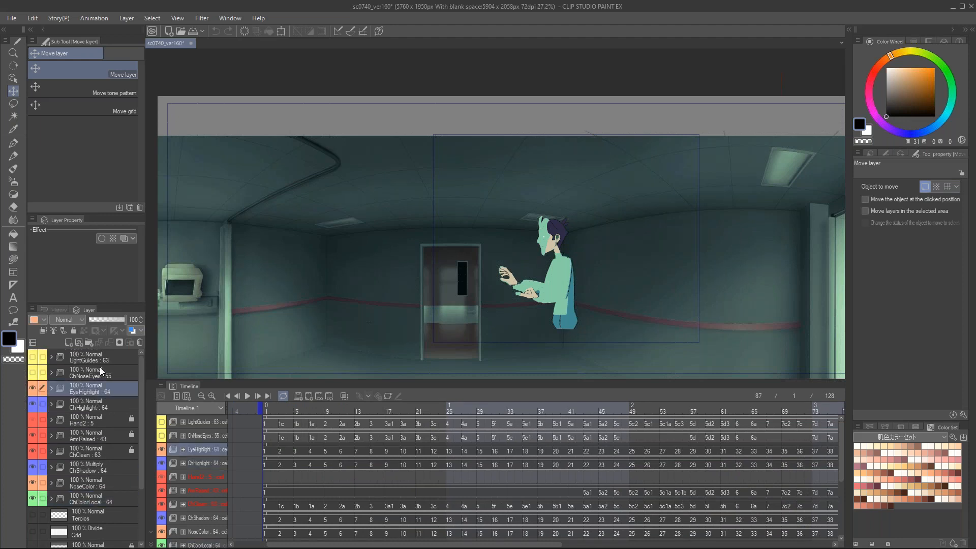
click(100, 368)
click(93, 407)
click(80, 319)
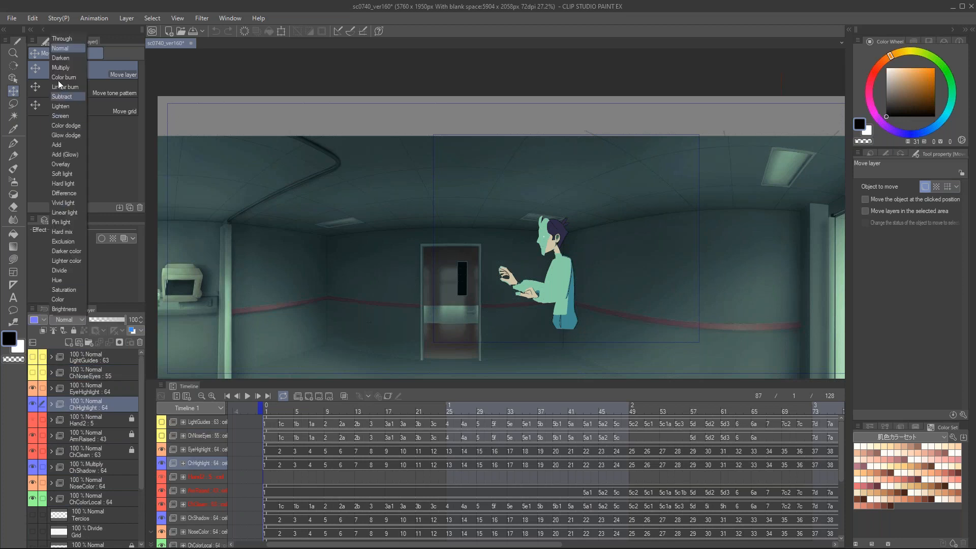
click(61, 144)
key(ctrl+plus)
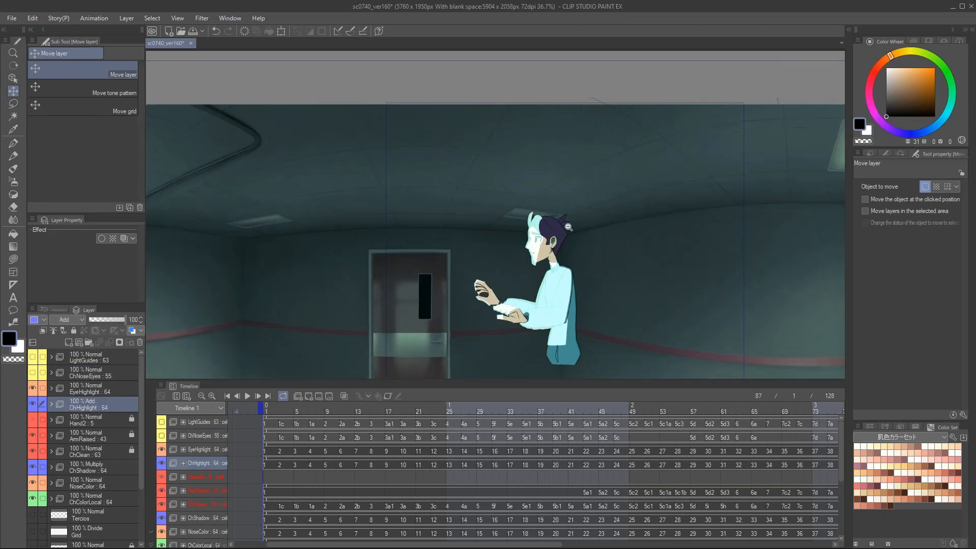
Step: Lower the ChHighlight folder's opacity to 35 % and check the character's lighting
drag(110, 318, 103, 316)
scroll(585, 218, down, 1)
drag(584, 217, 554, 234)
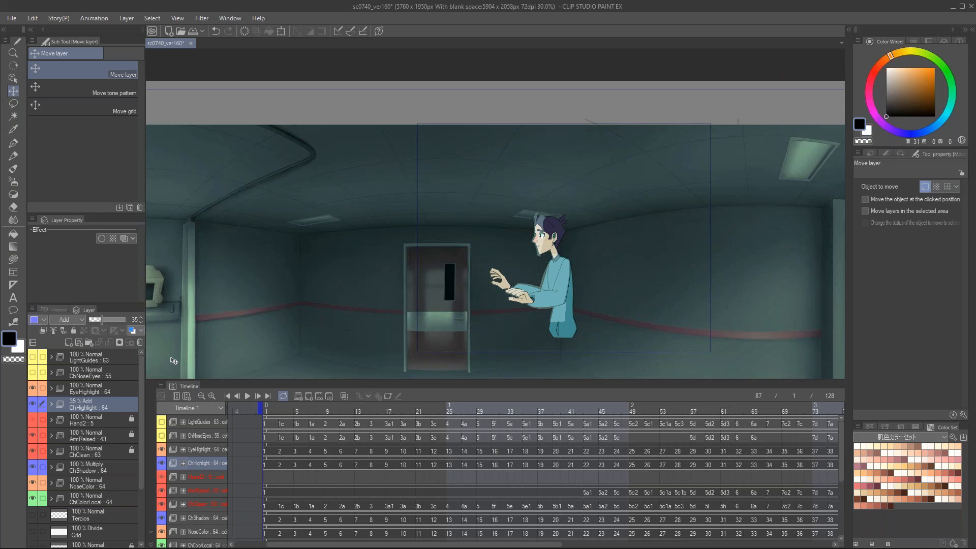
Step: Switch to the video player, watch the Corrida running reference full screen, restore its window and put it away
key(alt+Tab)
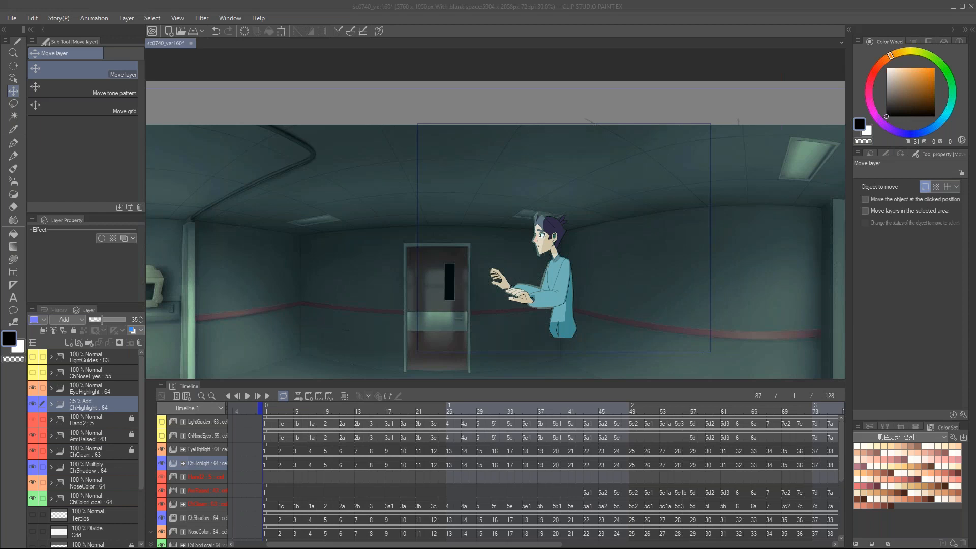
drag(0, 84, 584, 4)
double_click(553, 330)
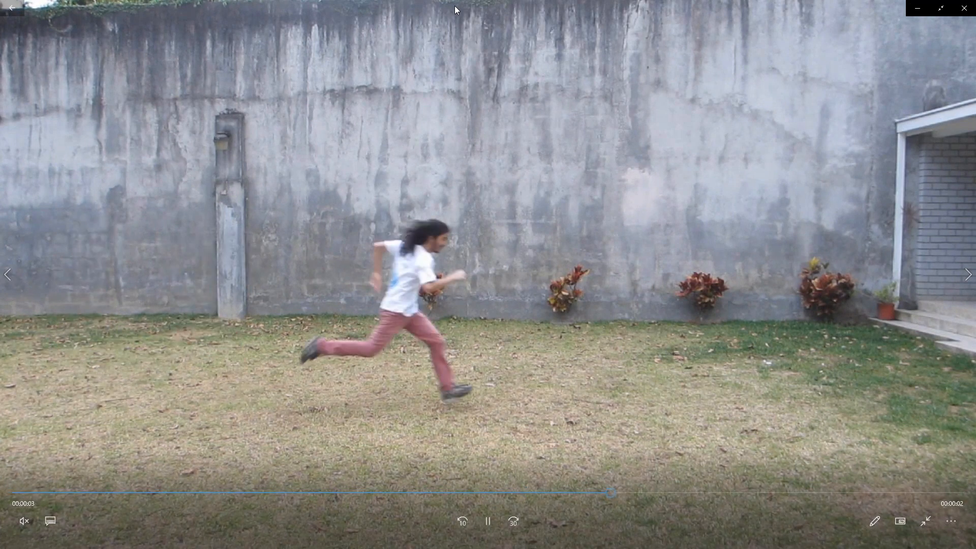
double_click(454, 5)
drag(459, 36, 0, 101)
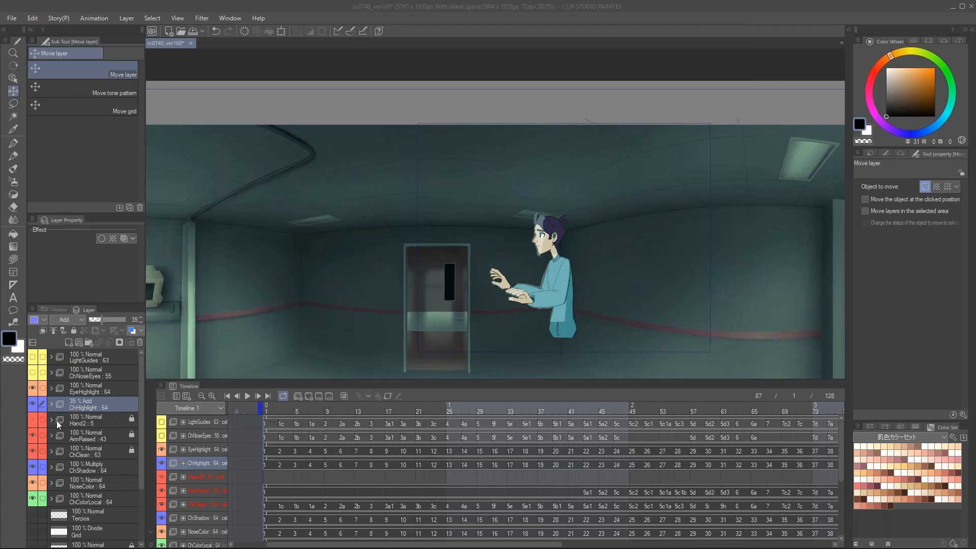
Step: Scrub the sc0740_ver160 animation to frame 11 and back to frame 1
drag(268, 406, 341, 423)
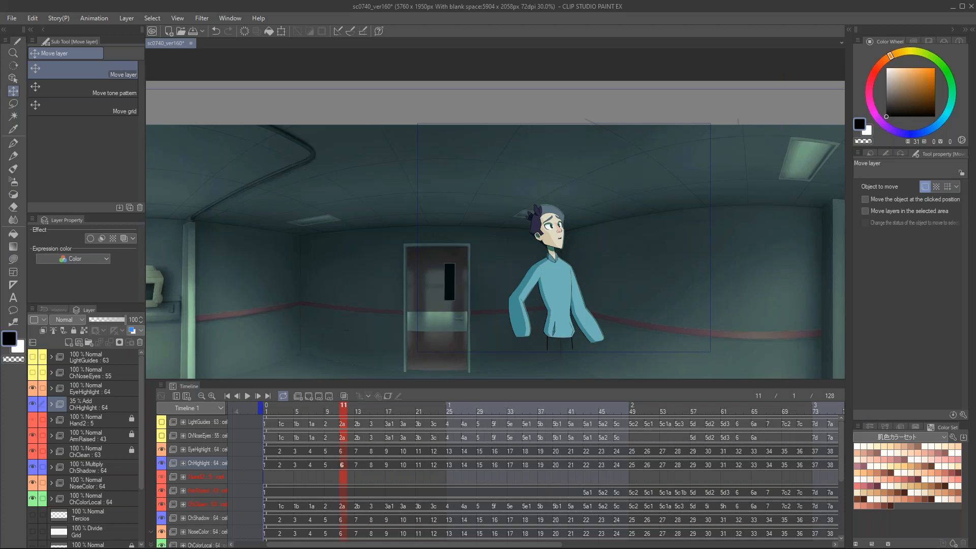
drag(357, 410, 227, 410)
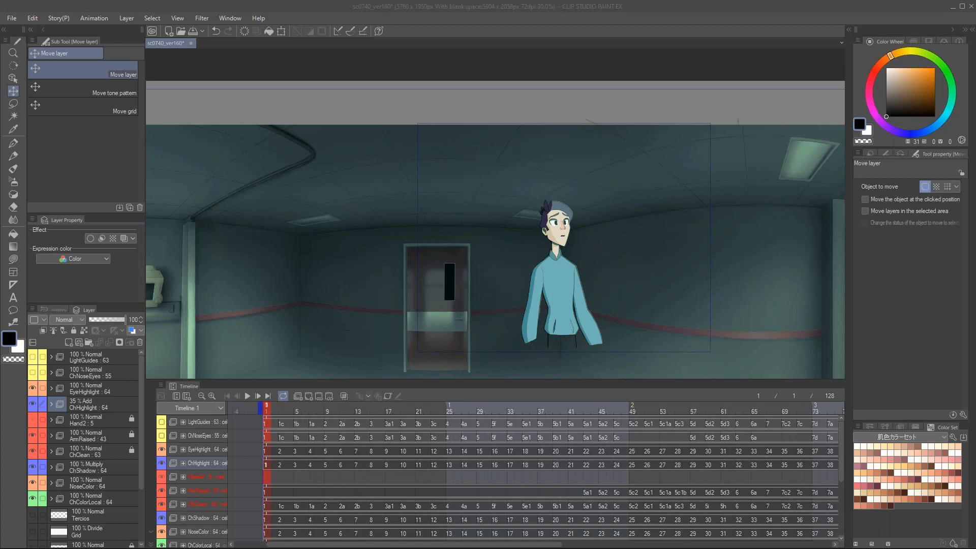
Step: Bring back the Corrida reference video, step through the running poses between seconds 1 and 2, and put it away
drag(0, 127, 720, 98)
drag(488, 442, 385, 441)
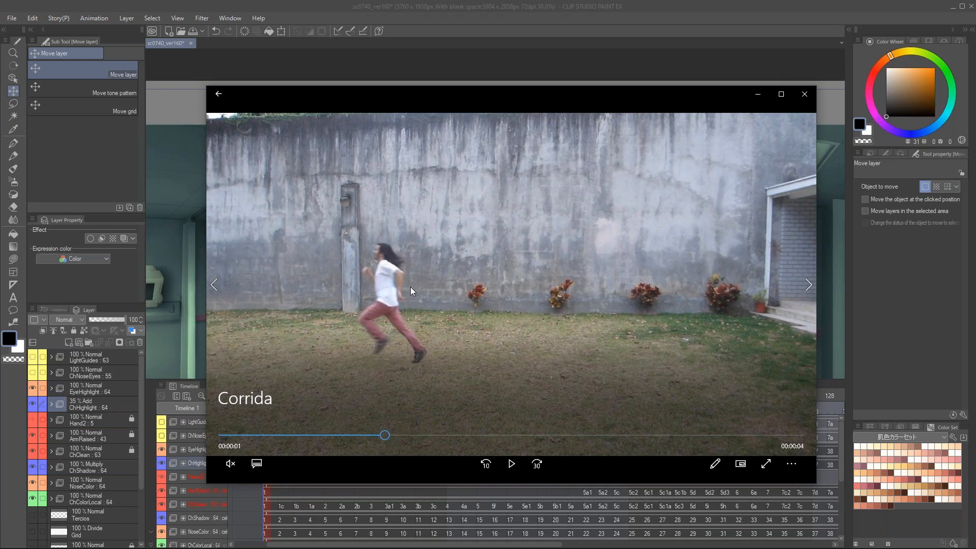
click(386, 437)
drag(387, 438, 406, 442)
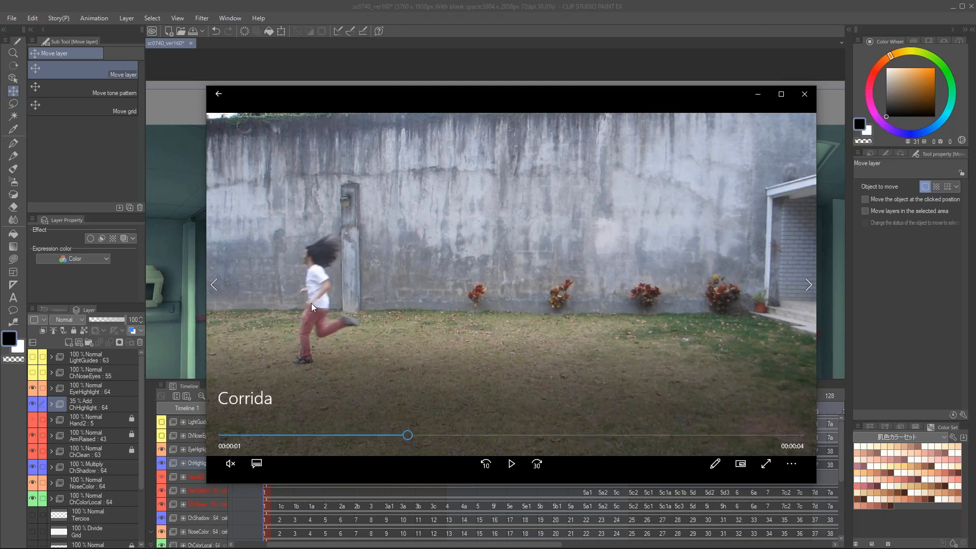
drag(409, 437, 432, 444)
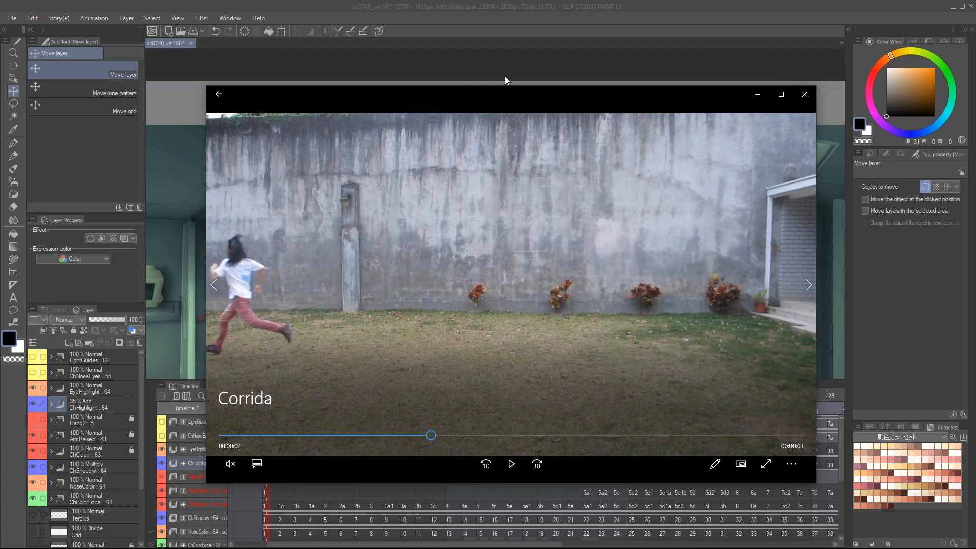
drag(504, 93, 316, 91)
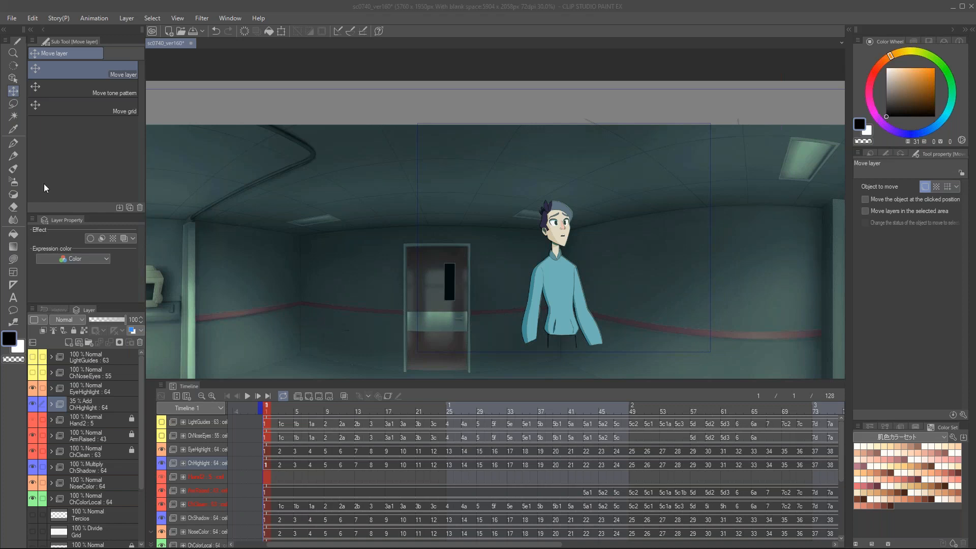
Step: Return to sc0740_ver160 and examine the character's face and upper body on frame 1 up close
click(401, 8)
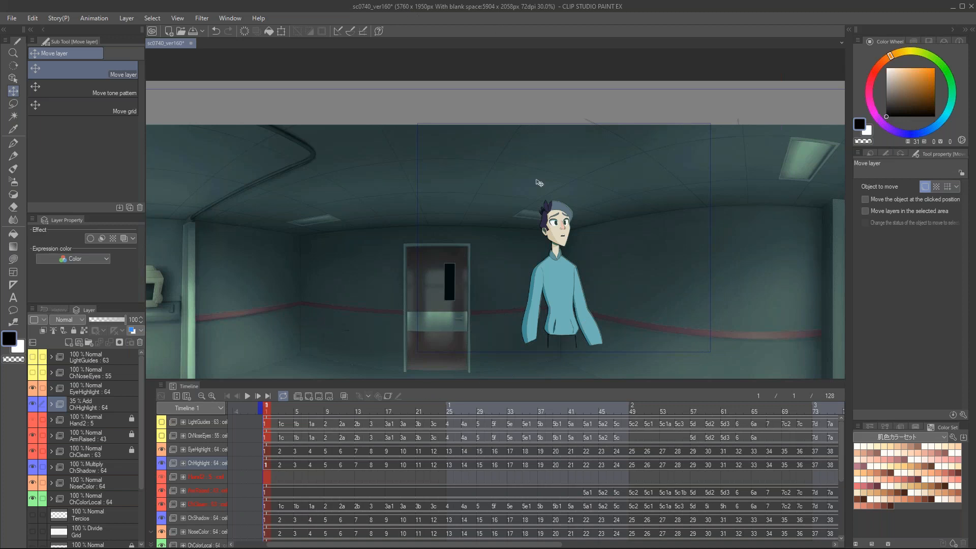
drag(576, 245, 568, 217)
drag(562, 209, 575, 222)
drag(485, 210, 530, 182)
drag(557, 224, 549, 233)
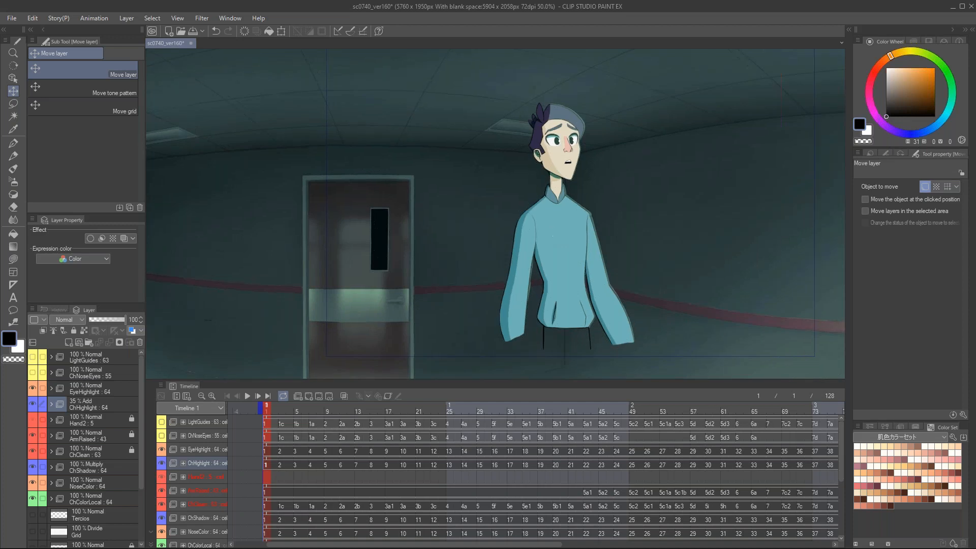
key(ctrl+plus)
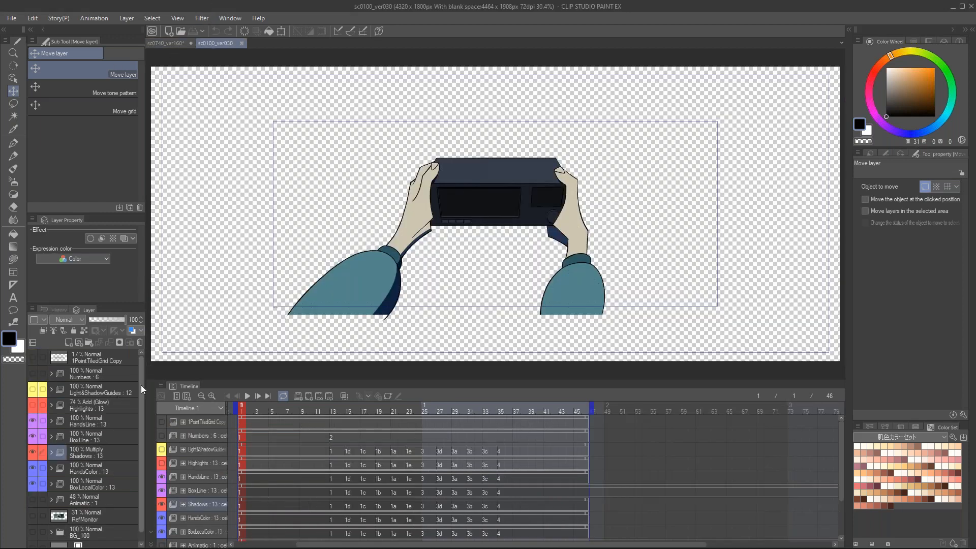
Step: Show the BG_100 background and Paper layers, and hide the hands, box and shadow animation folders
scroll(140, 392, down, 1)
click(32, 538)
click(32, 523)
key(ctrl+plus)
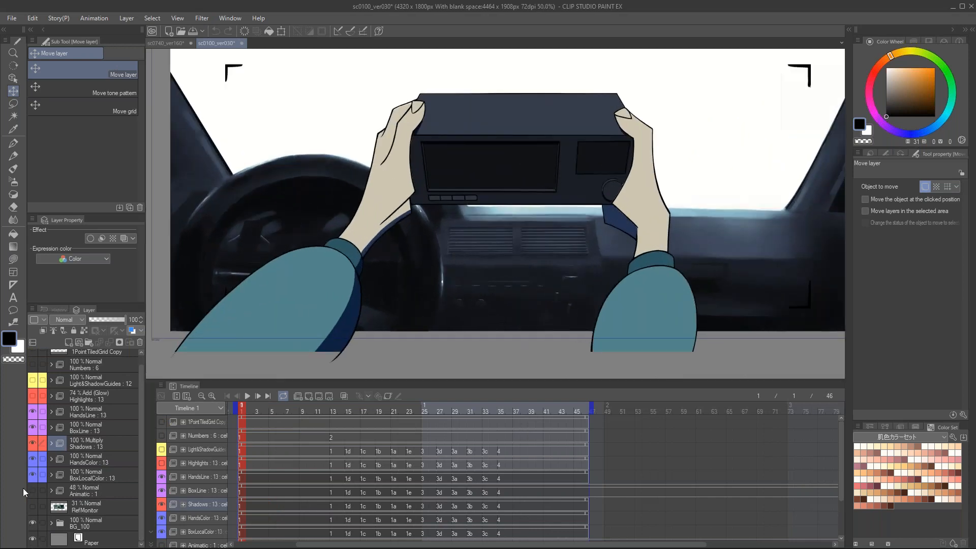
drag(32, 439, 32, 410)
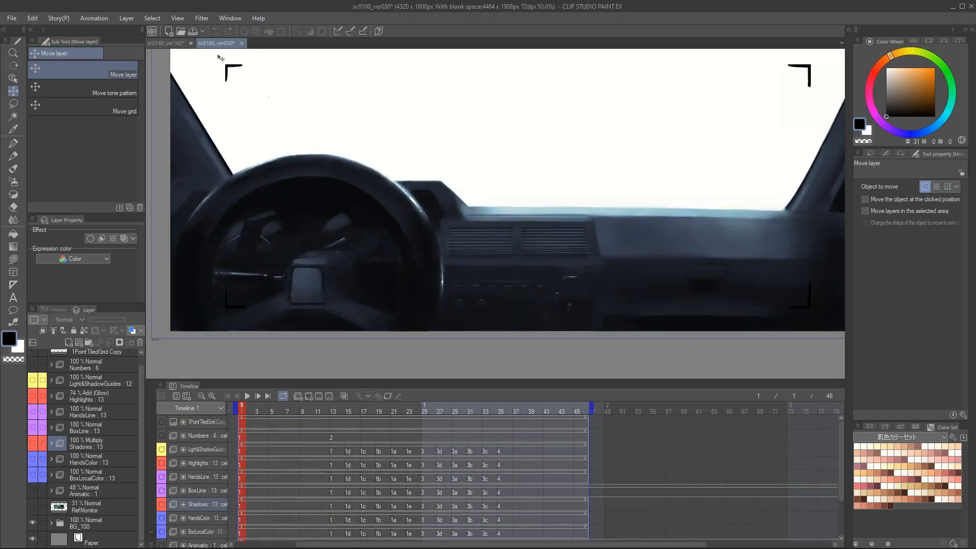
Step: Enlarge the canvas area over the timeline and examine the painted steering wheel, dashboard and windshield edge up close
scroll(453, 230, up, 2)
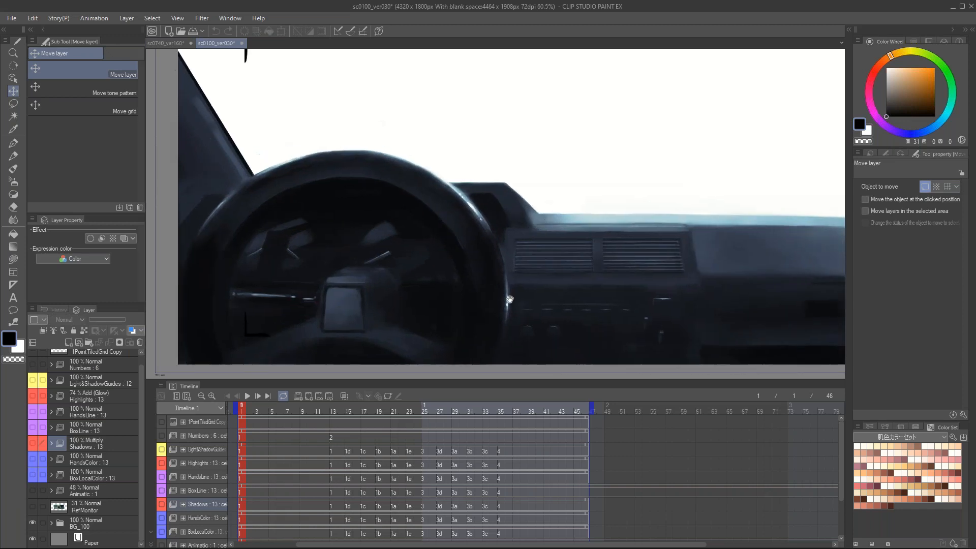
drag(490, 381, 490, 426)
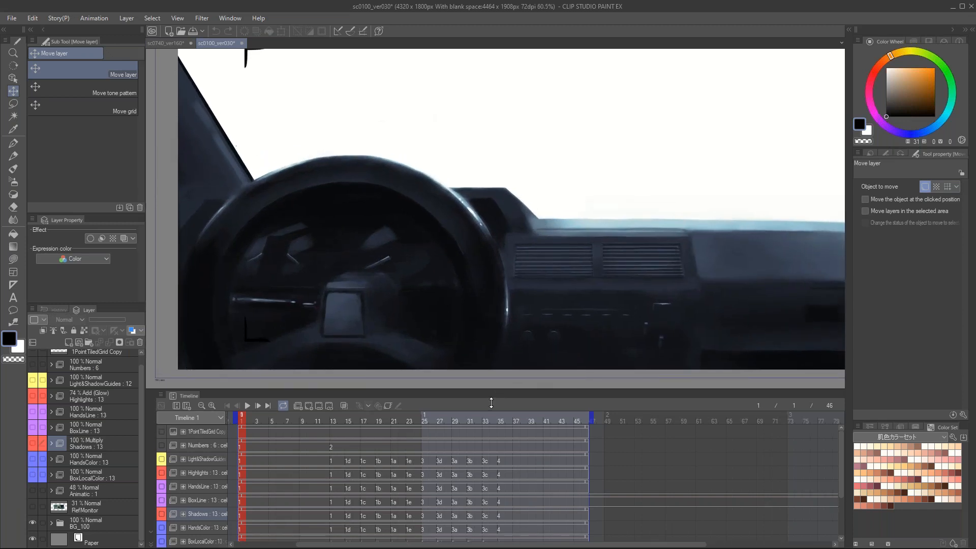
scroll(508, 335, up, 1)
drag(508, 335, 431, 340)
drag(566, 337, 420, 329)
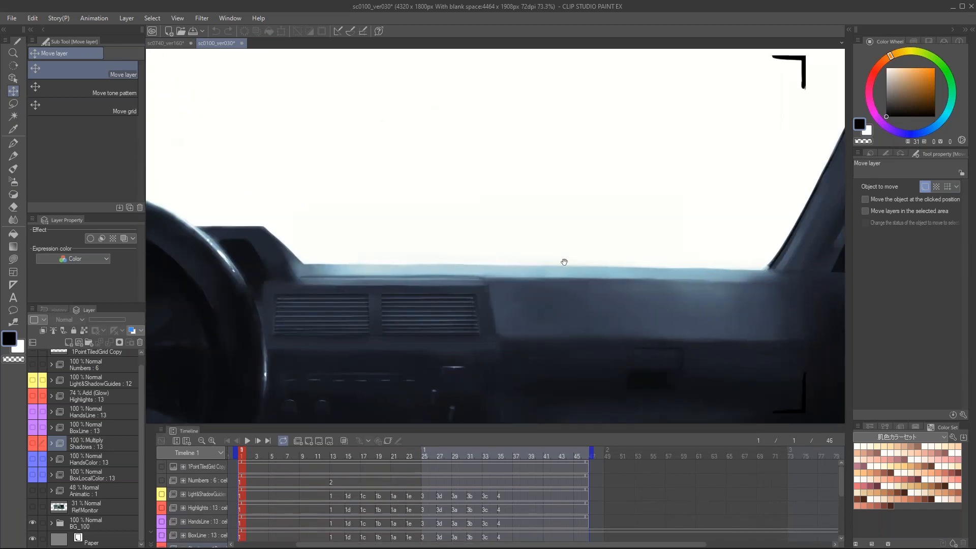
drag(692, 307, 782, 285)
drag(407, 333, 555, 320)
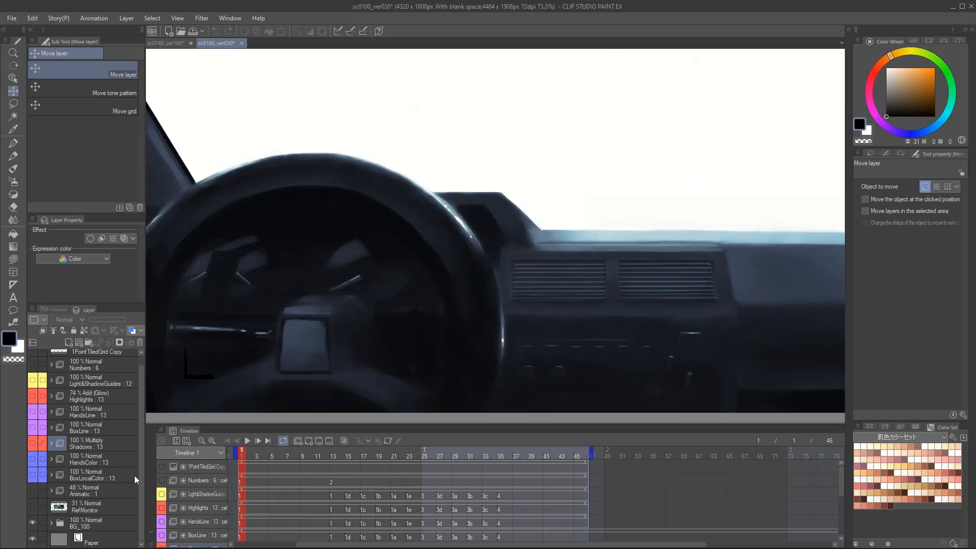
Step: Expand the BG_100 and BG_Color Copy folders and select the 46% blue gradient map layer
click(51, 527)
scroll(51, 468, down, 3)
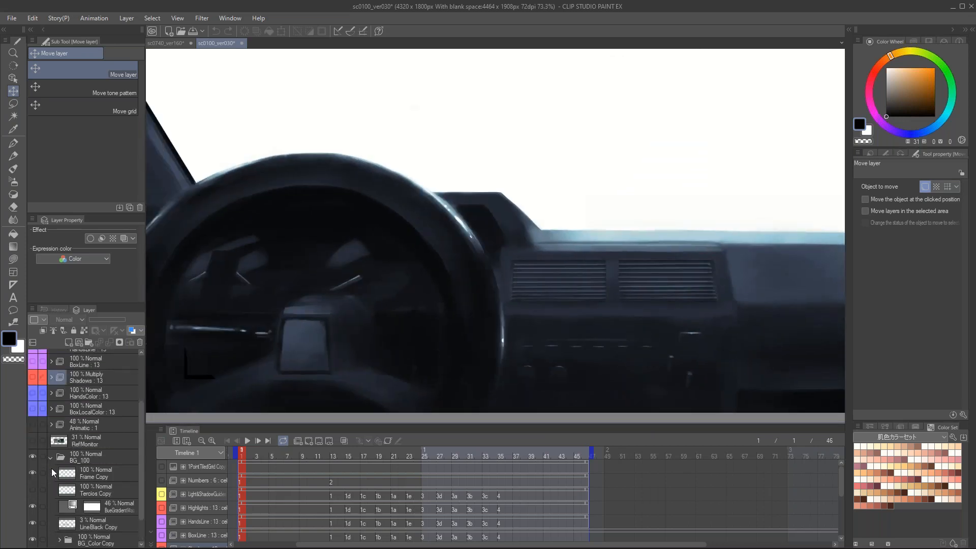
click(60, 505)
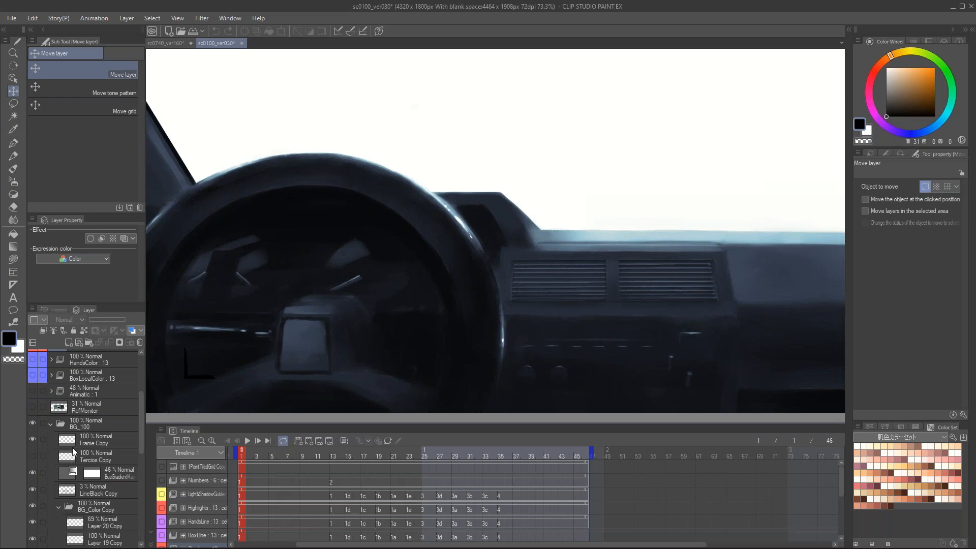
scroll(72, 449, down, 2)
click(112, 392)
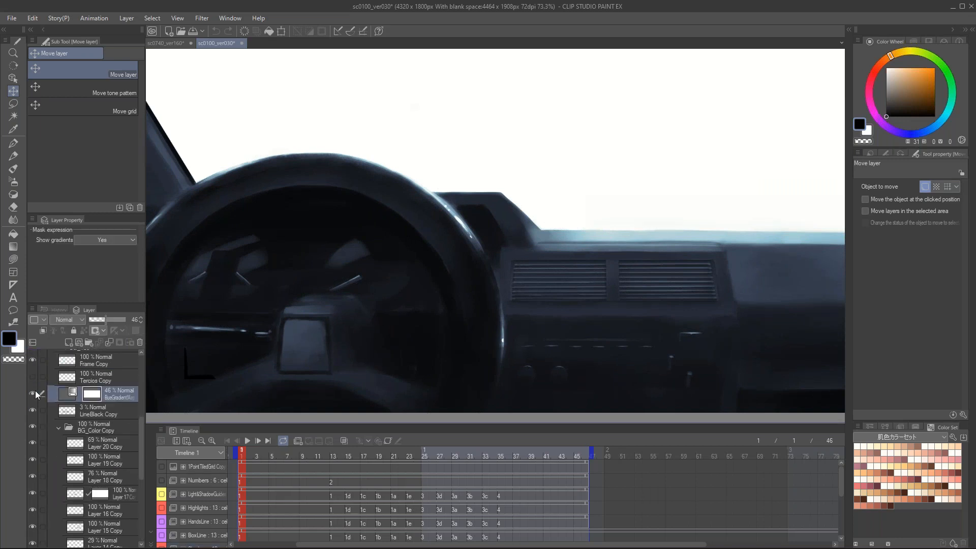
Step: Toggle the blue gradient map layer's visibility to compare the car interior with and without its tint, leaving it hidden
scroll(548, 226, down, 3)
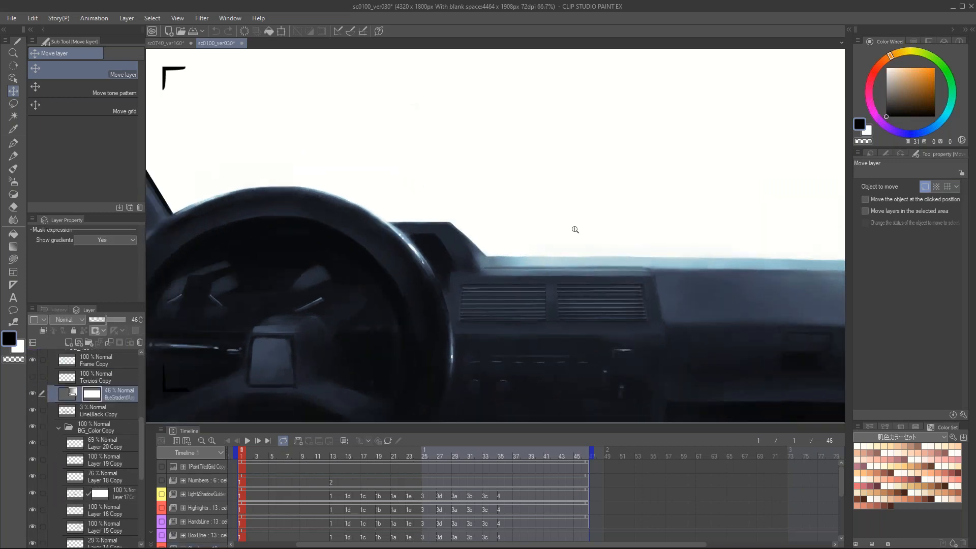
drag(415, 322, 414, 317)
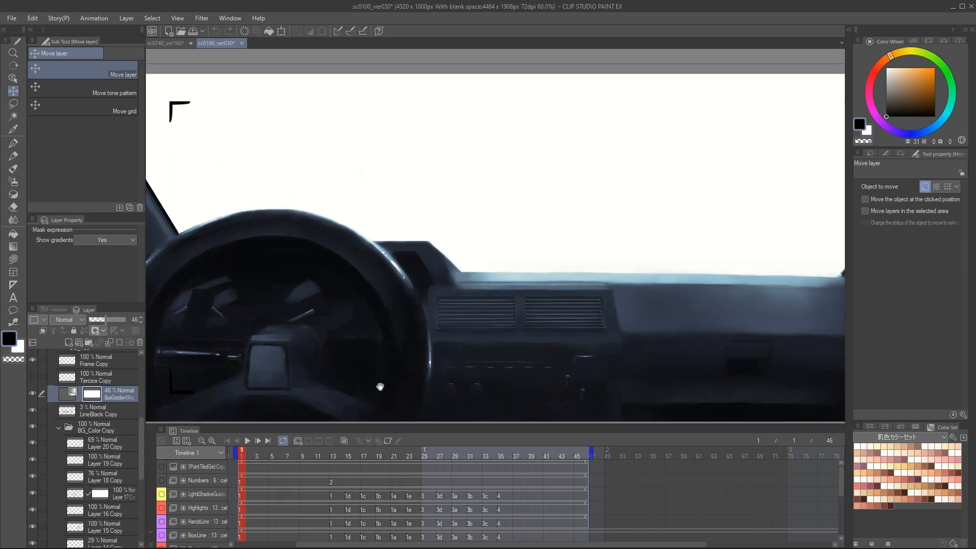
click(33, 393)
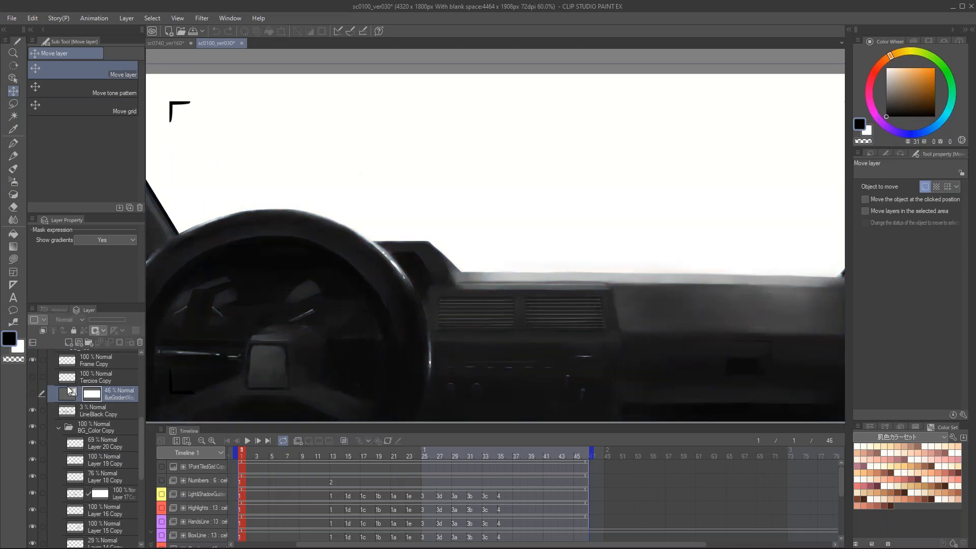
click(34, 391)
click(35, 391)
Step: Create a gradient map correction layer with the Sky set's Blue Sky (dark) gradient and preview it on the car interior
click(127, 19)
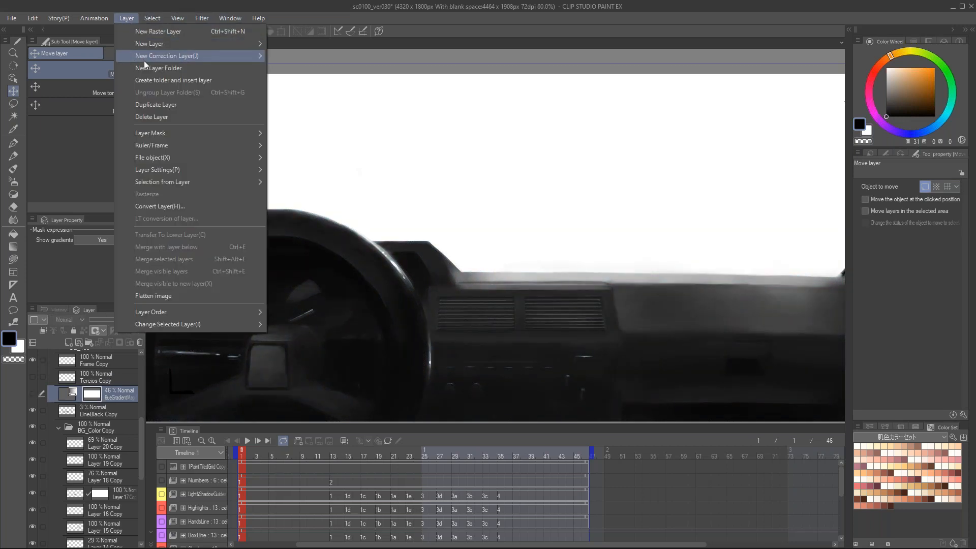
mouse_move(145, 60)
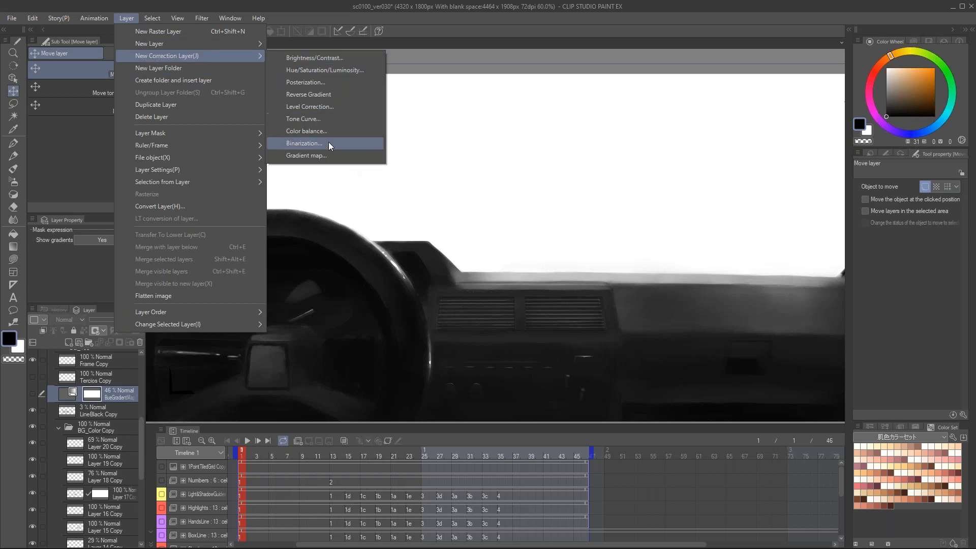
click(330, 155)
drag(712, 63, 639, 83)
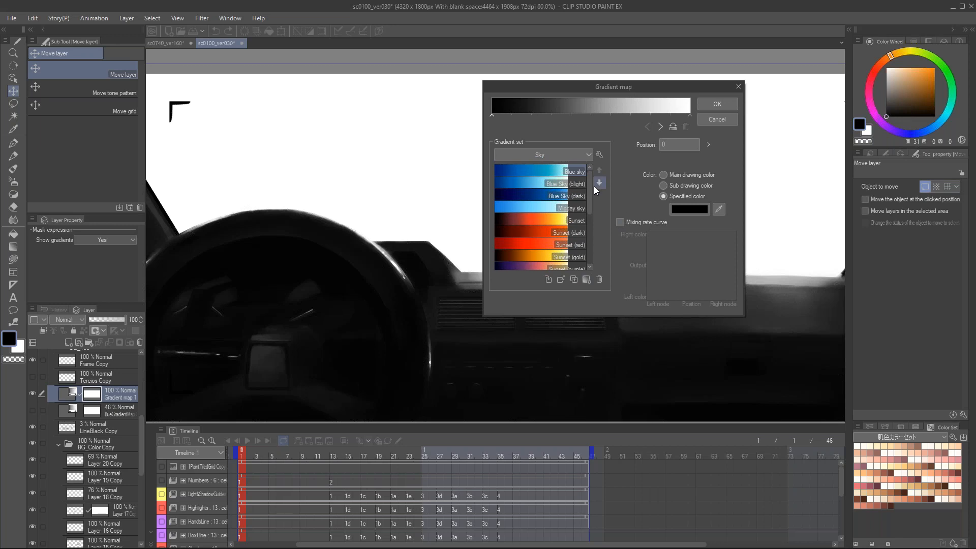
mouse_move(590, 185)
mouse_down()
mouse_move(590, 249)
mouse_move(586, 197)
mouse_up()
click(541, 200)
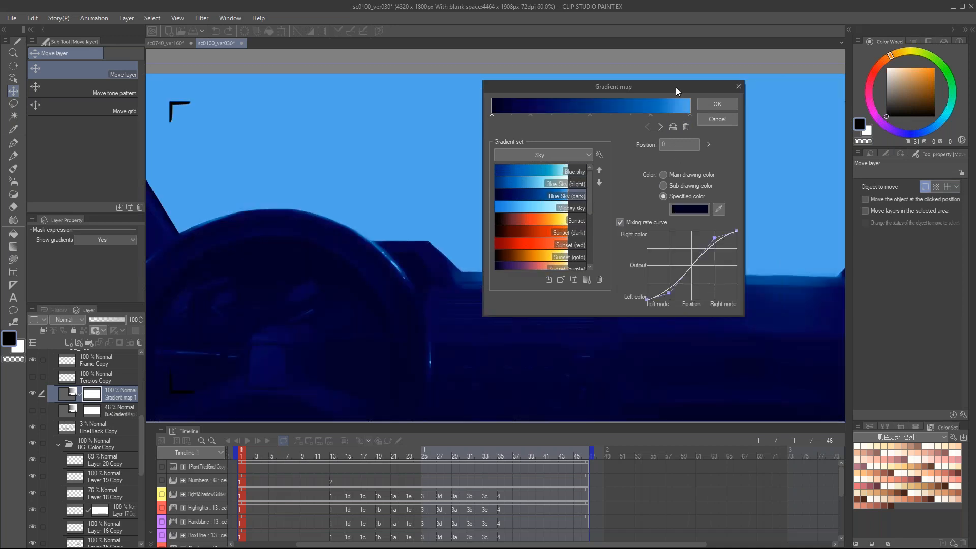
drag(683, 93, 962, 64)
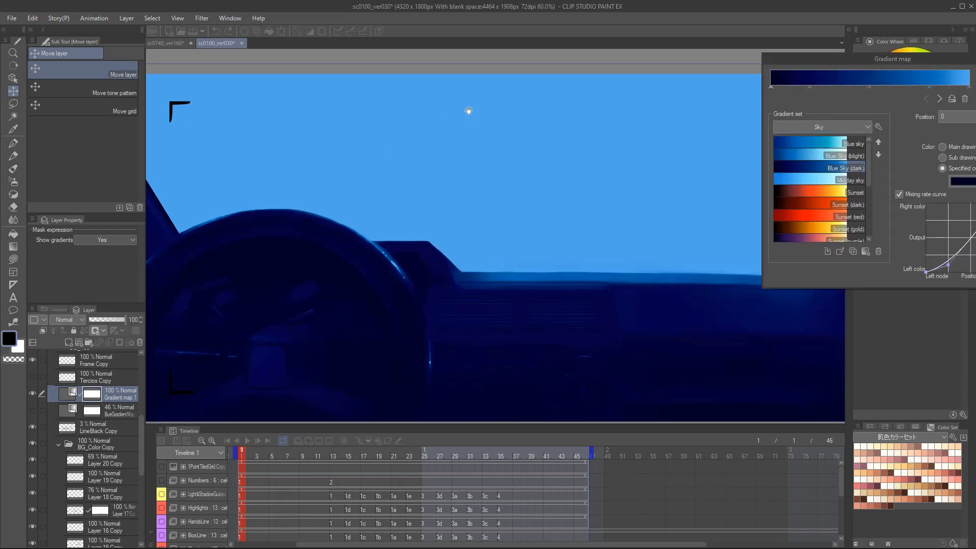
Step: Recolor the gradient's end node at position 100 with an off-white sampled from the color wheel
drag(884, 60, 682, 114)
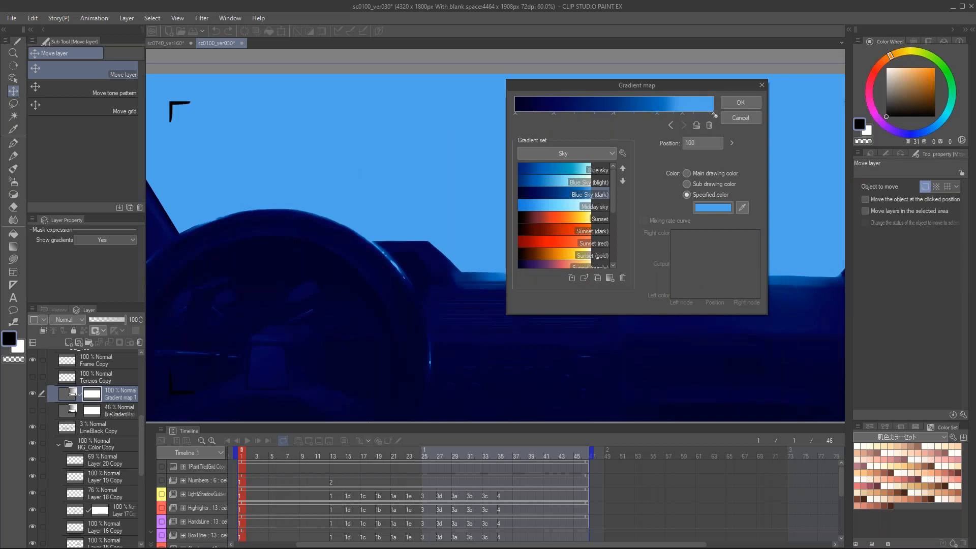
click(742, 207)
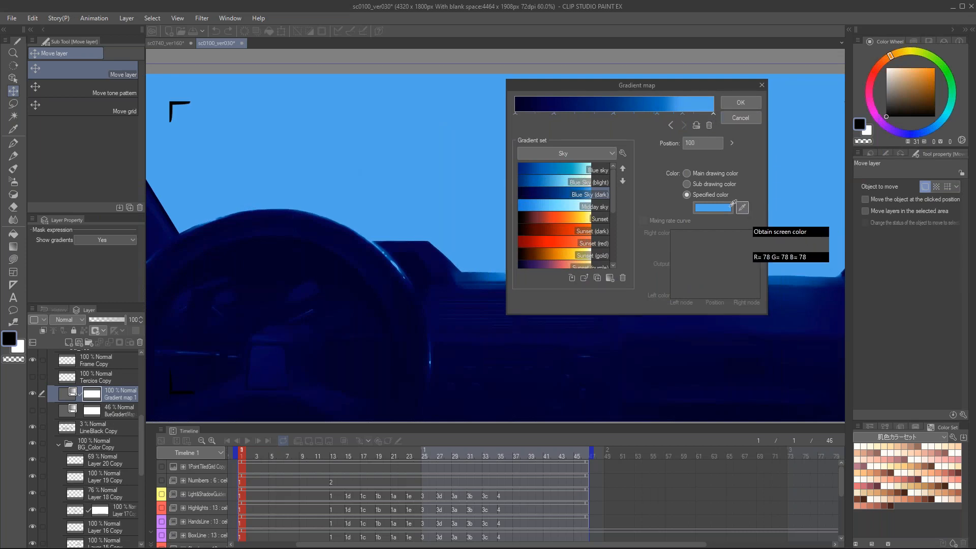
click(890, 64)
click(741, 209)
click(893, 69)
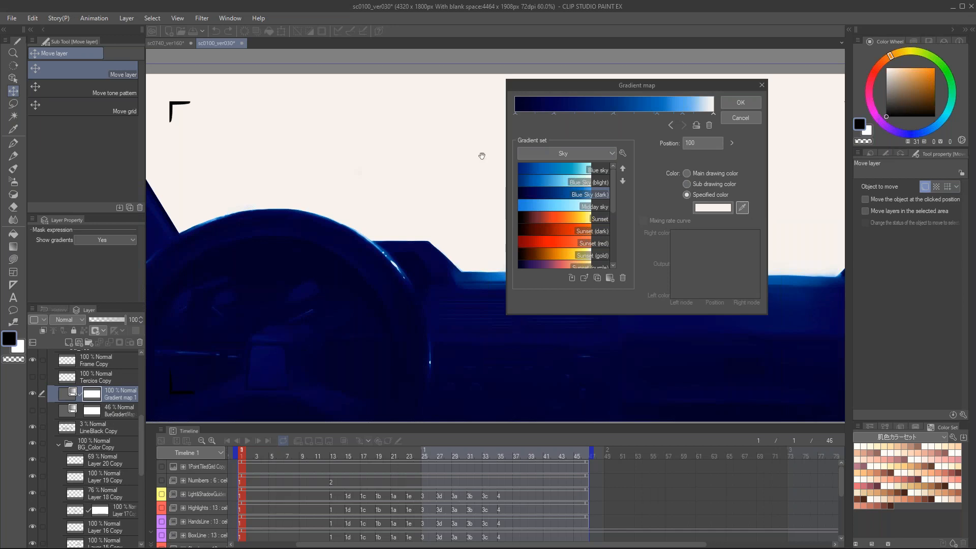
Step: Rearrange the gradient's nodes, placing the dark blue one at position 21, and discard the new gradient map
drag(614, 114, 570, 122)
click(553, 117)
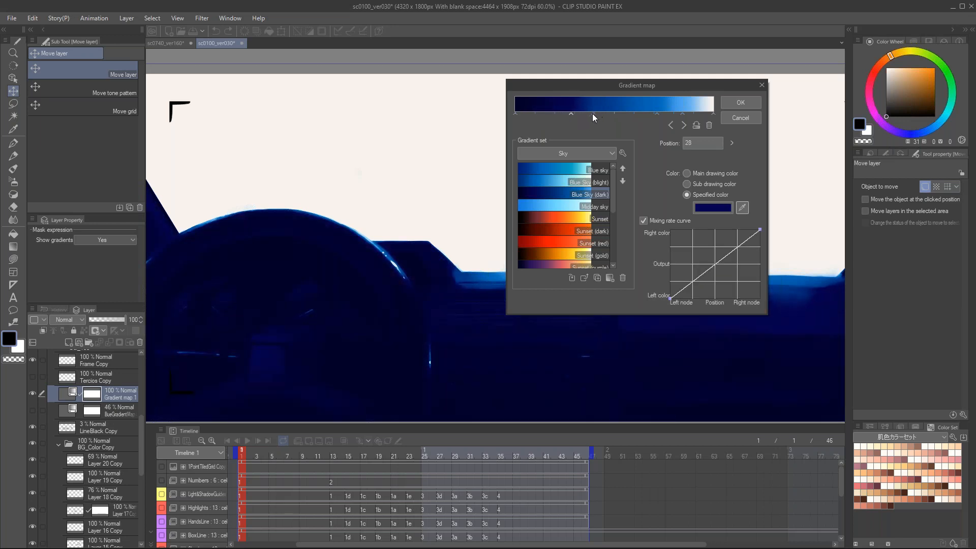
click(589, 115)
mouse_move(656, 115)
mouse_down()
mouse_move(621, 117)
mouse_move(654, 116)
mouse_up()
drag(570, 115, 556, 117)
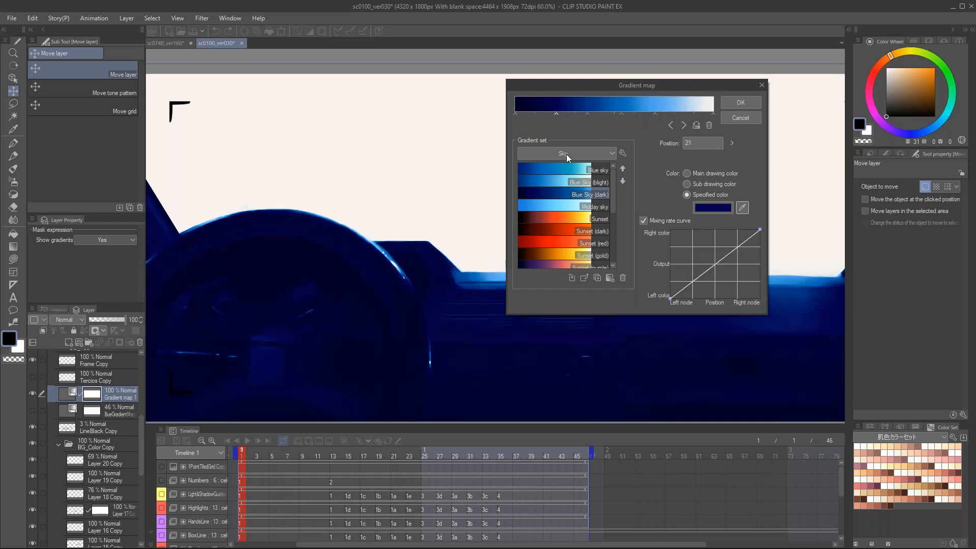
click(749, 120)
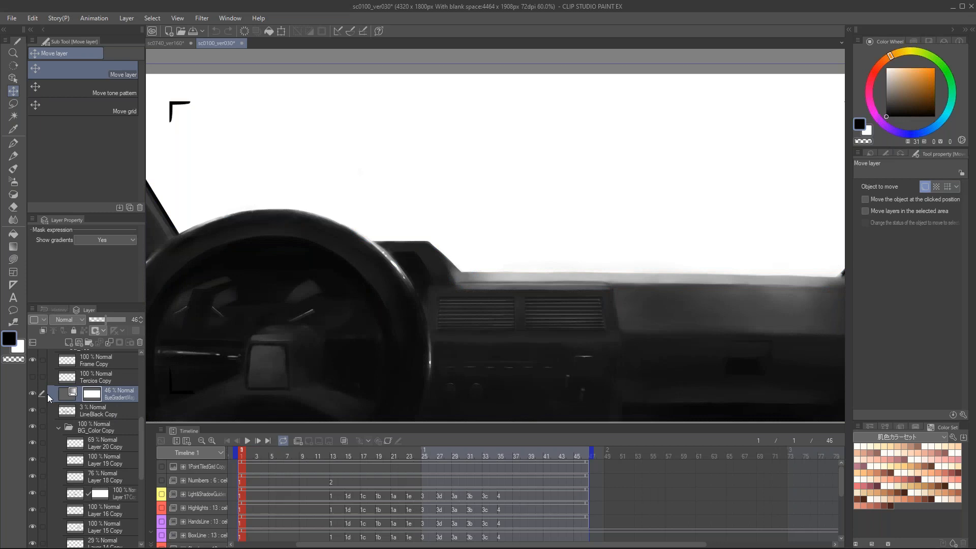
Step: Edit the existing blue gradient map, placing its slate-blue node at position 20 and its light-blue node at position 63
double_click(63, 393)
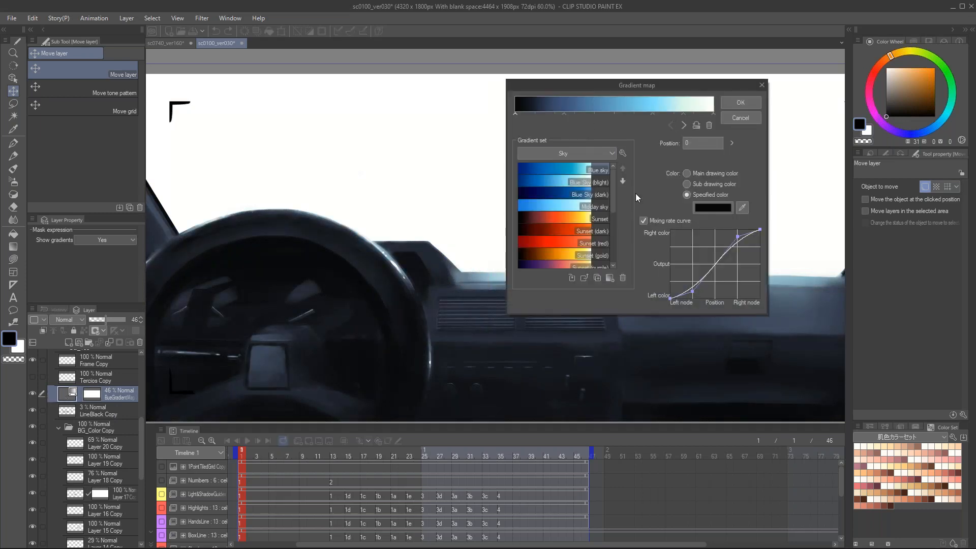
drag(615, 182, 611, 203)
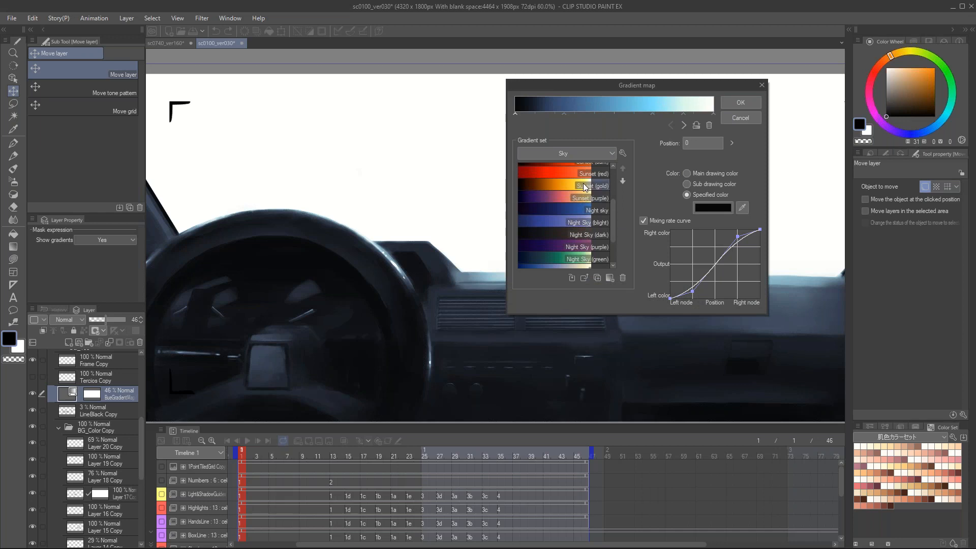
scroll(607, 204, up, 3)
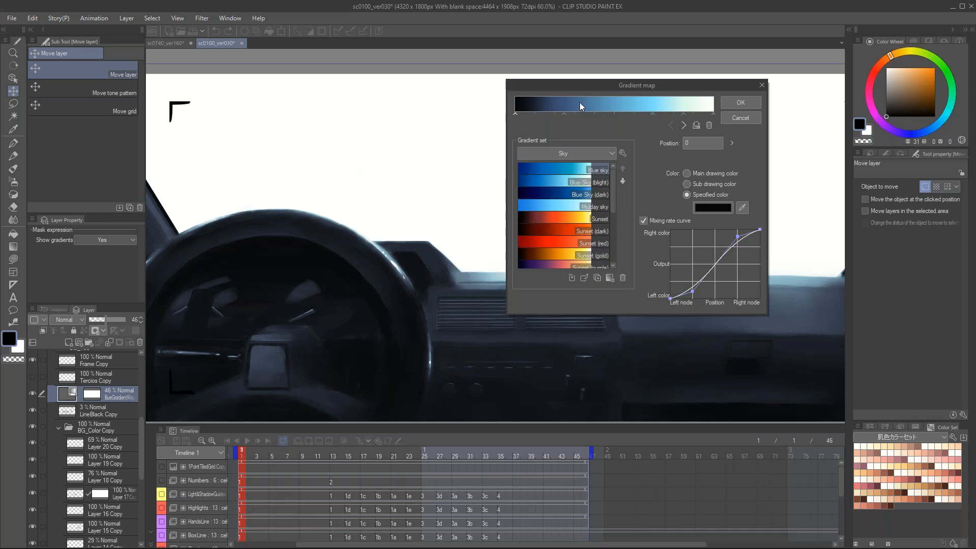
drag(670, 87, 669, 32)
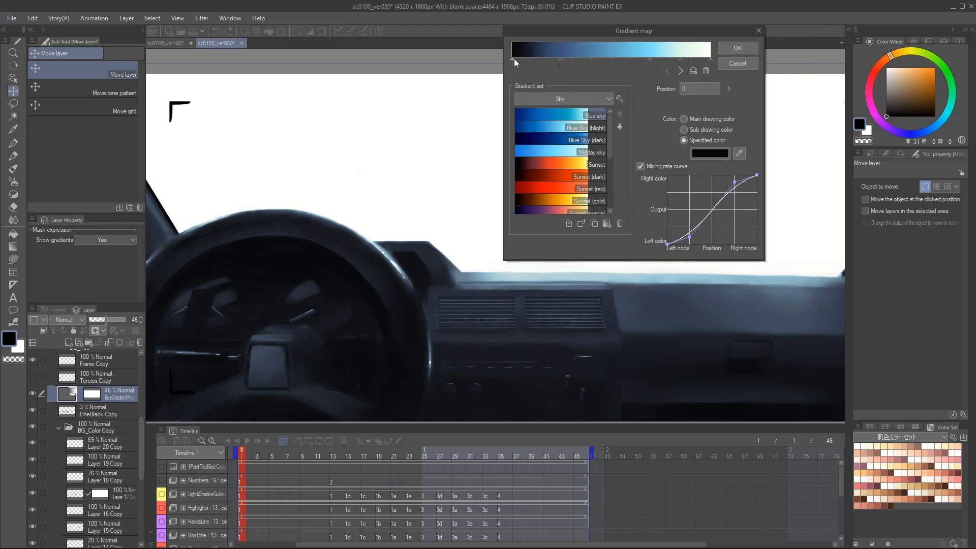
mouse_move(560, 60)
mouse_down()
mouse_move(588, 62)
mouse_move(547, 63)
mouse_up()
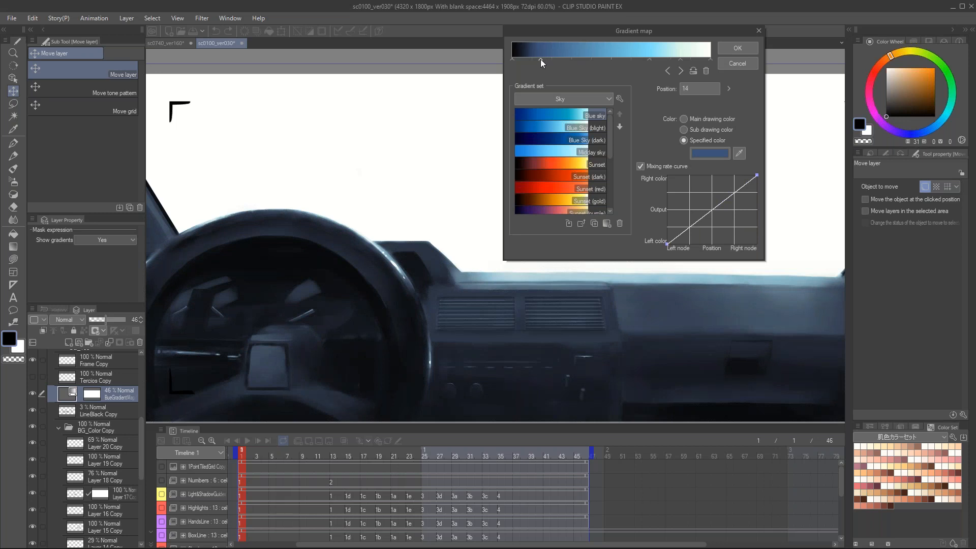
key(ctrl+minus)
drag(540, 60, 551, 61)
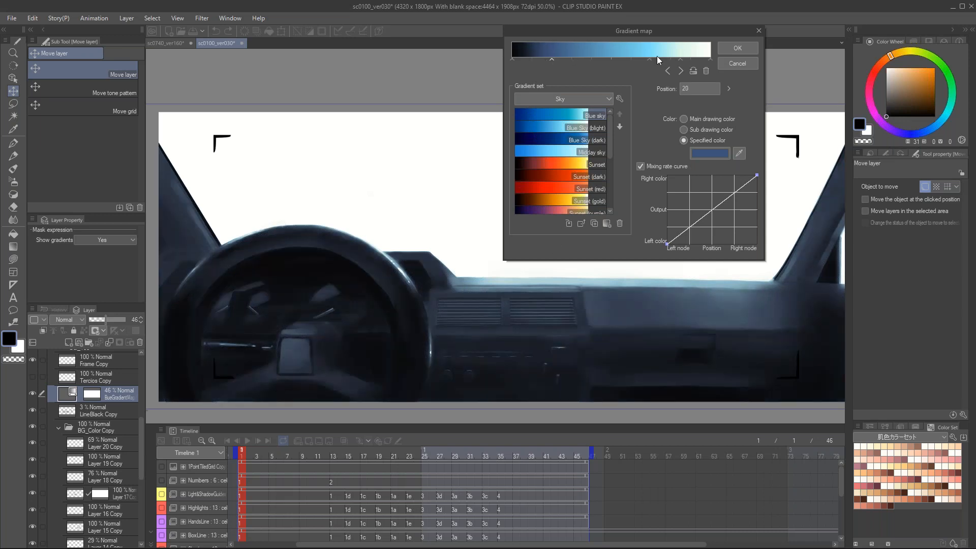
drag(660, 32, 608, 137)
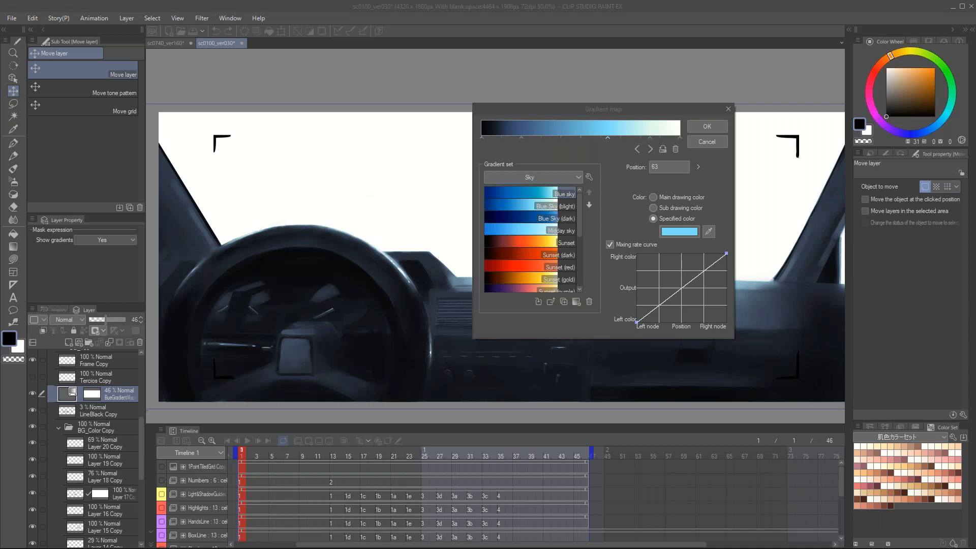
Step: Switch to the Photos viewer showing 8 LeyendeckerMan 1 Comparisson.png and enlarge its window
mouse_move(0, 137)
mouse_down()
mouse_move(551, 5)
mouse_move(505, 32)
mouse_move(514, 32)
mouse_up()
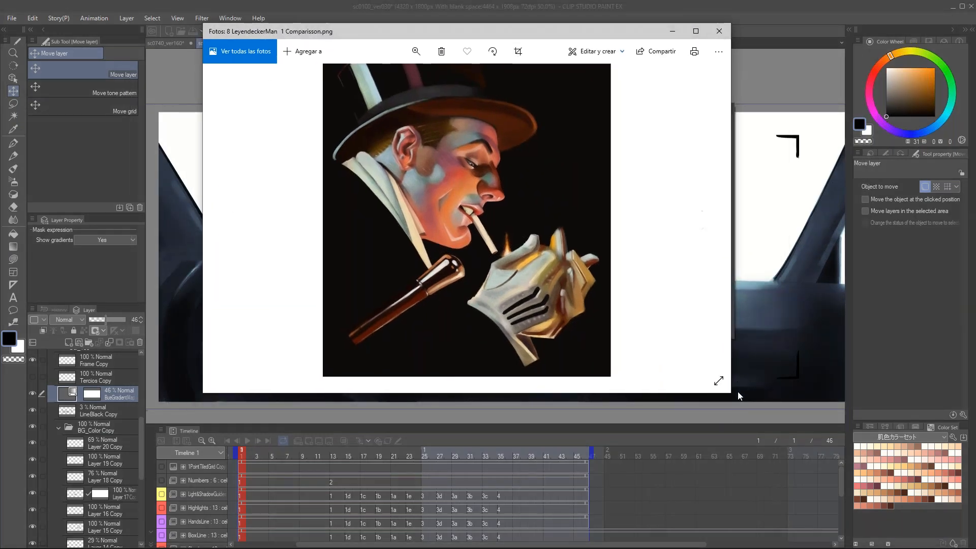
drag(732, 393, 745, 517)
drag(510, 33, 515, 30)
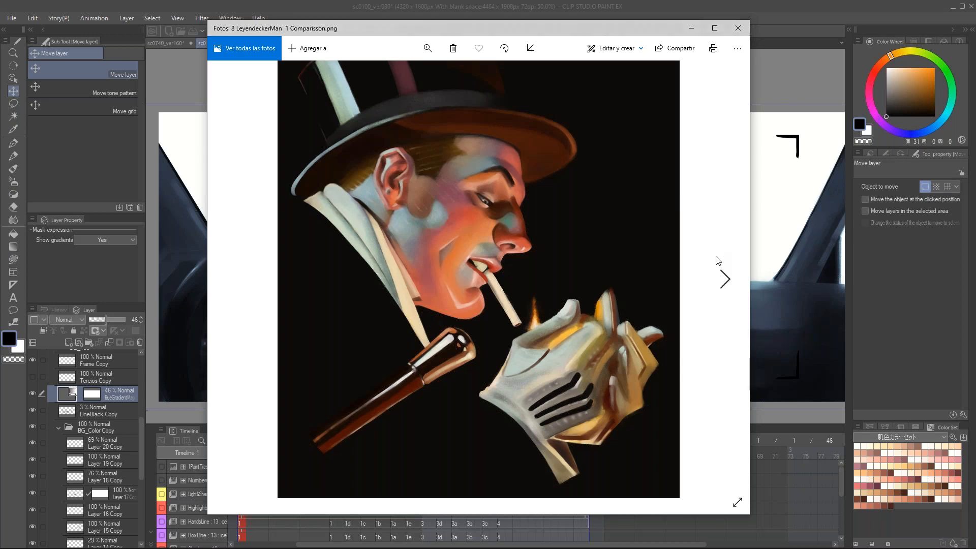
Step: Open the 8 LeyendeckerMan 1 Values.png image and examine the grayscale version's face and gloves up close
click(726, 279)
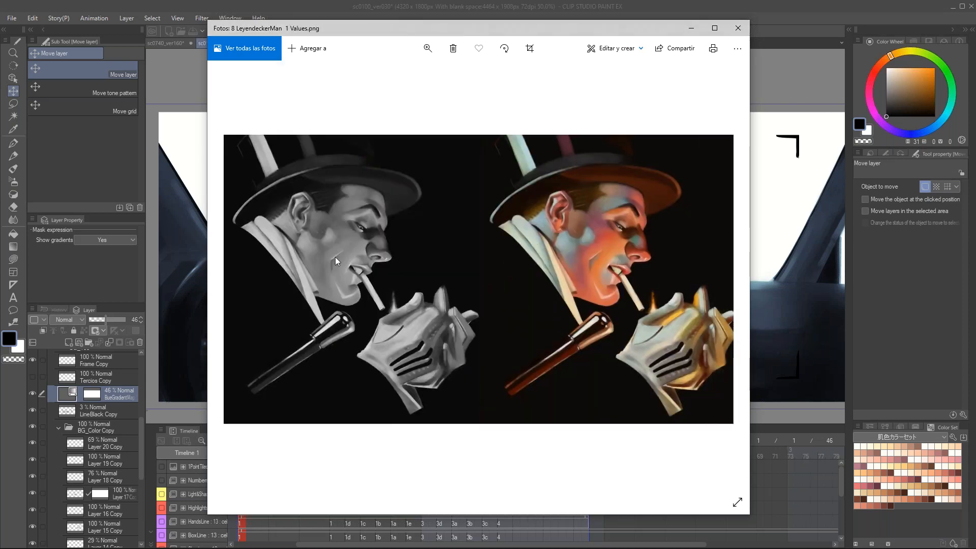
scroll(335, 257, up, 4)
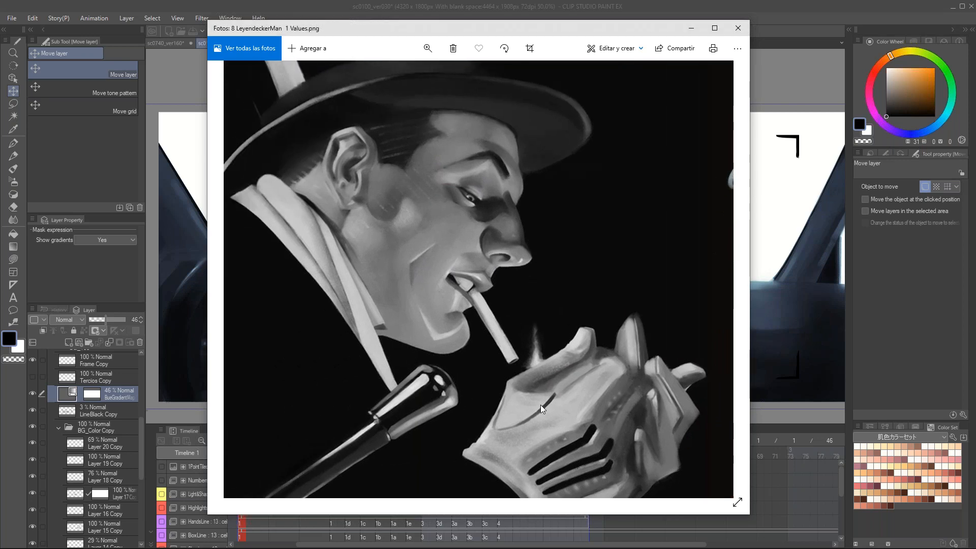
scroll(407, 246, up, 1)
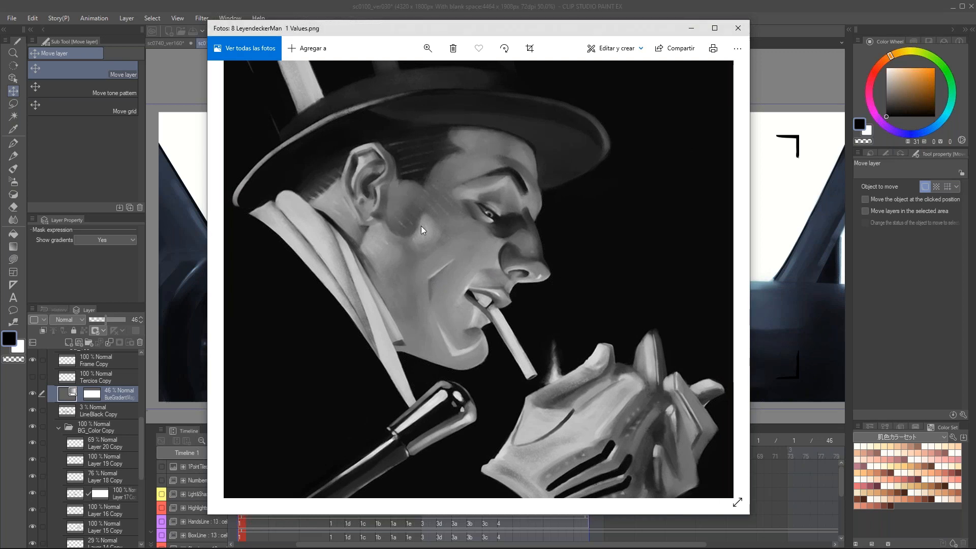
Step: Examine the grayscale face and gloved hands of the smoking man's portrait, and compare them with the coloured version beside it
scroll(493, 338, up, 1)
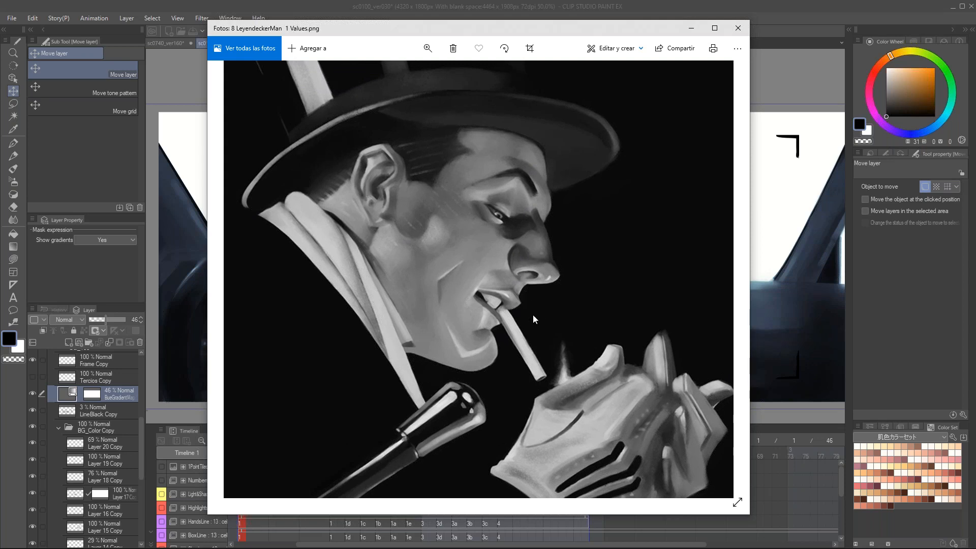
scroll(545, 344, up, 1)
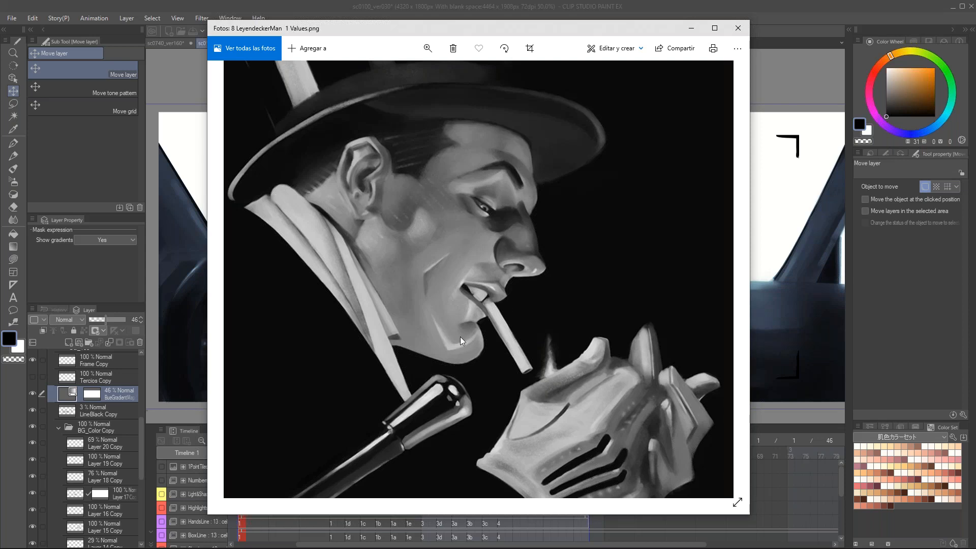
drag(502, 282, 499, 251)
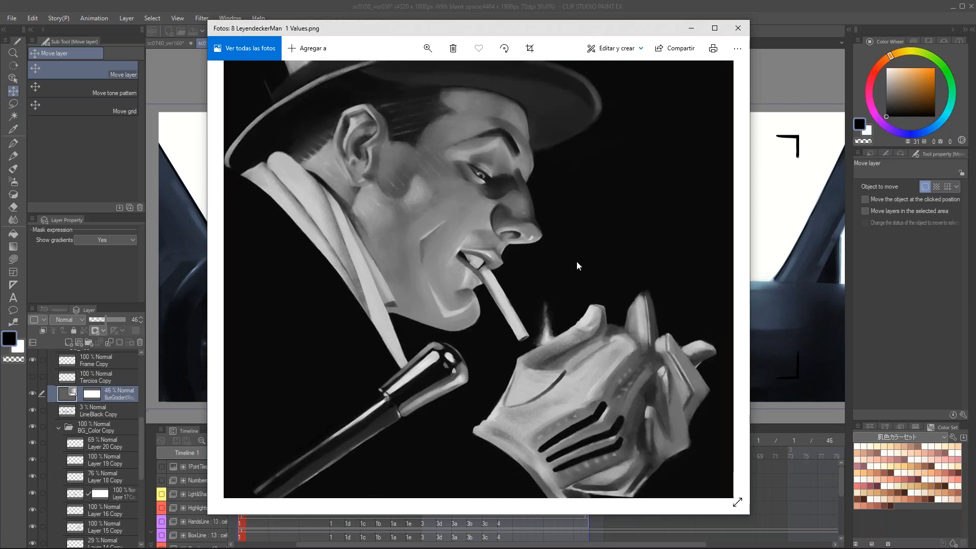
drag(578, 262, 450, 280)
drag(674, 233, 384, 277)
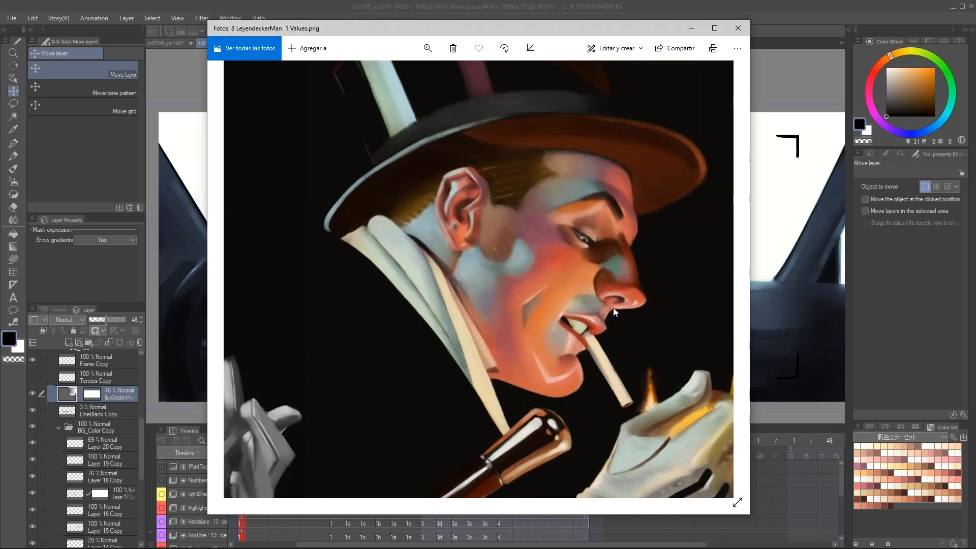
drag(613, 307, 601, 281)
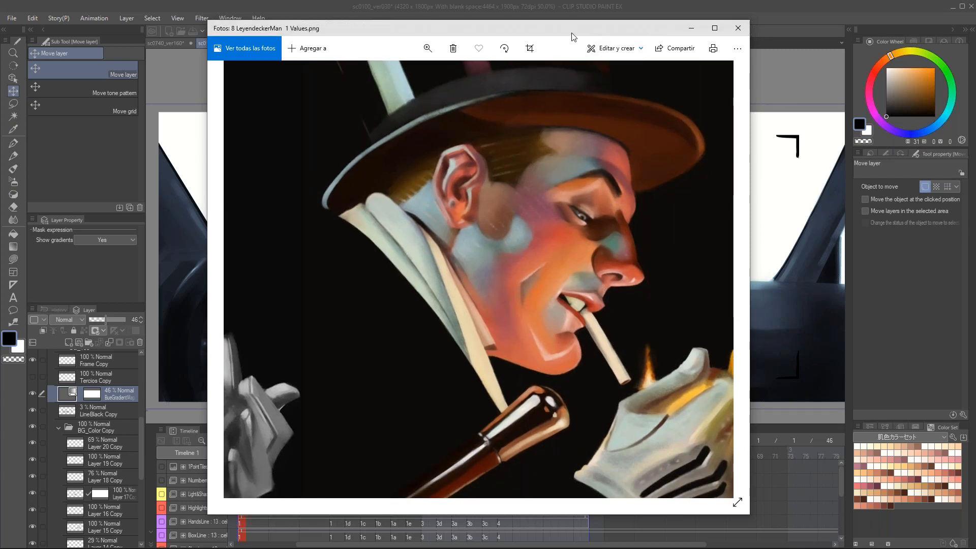
Step: Switch back from Photos to Clip Studio Paint and discard the blue gradient map edits
drag(571, 33, 0, 40)
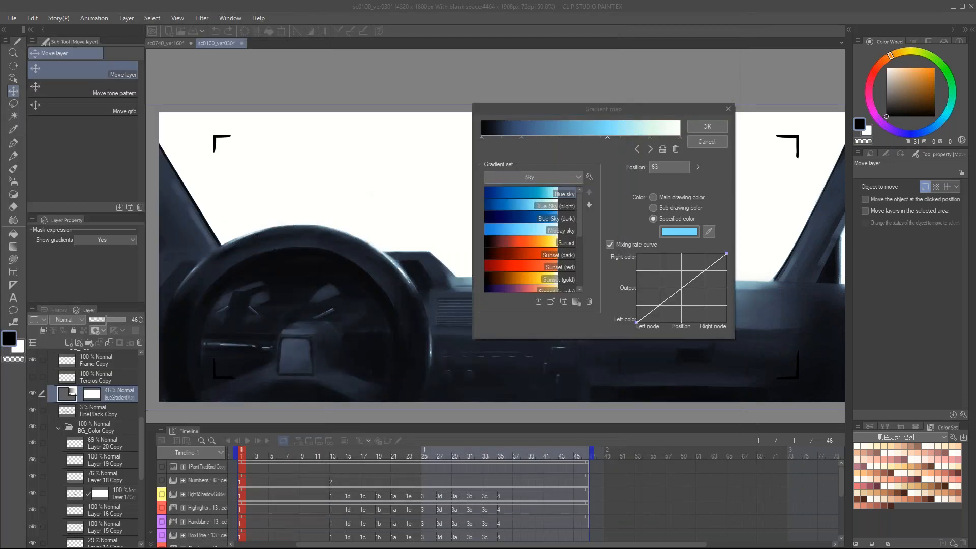
drag(0, 97, 512, 66)
click(704, 142)
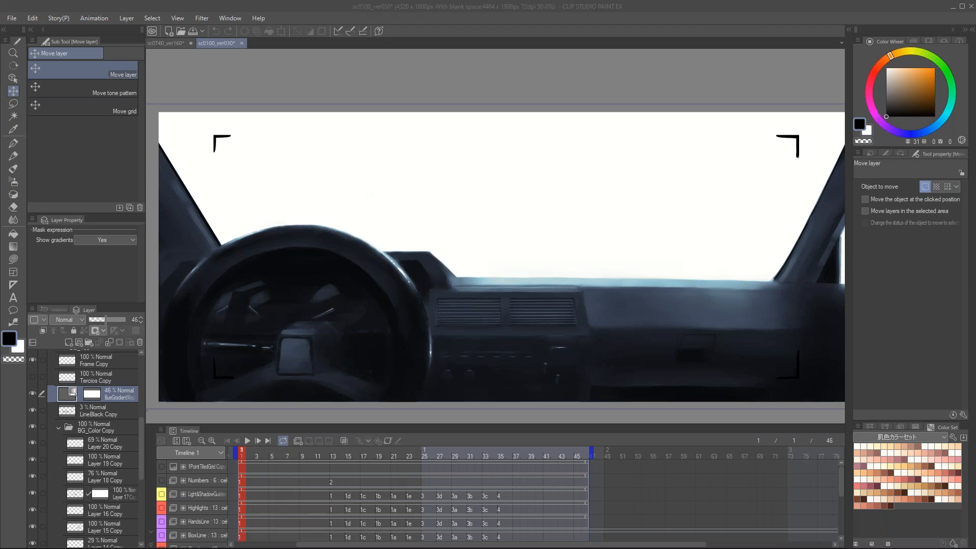
Step: Create a new raster layer above the 1PointTiledGrid Copy layer
drag(141, 426, 127, 362)
click(108, 359)
key(ctrl+shift+n)
Step: Handwrite "Framed Ink" in black with the G-pen across the white windshield area
key(p)
scroll(461, 131, up, 3)
drag(486, 165, 490, 212)
drag(454, 178, 517, 158)
drag(487, 190, 545, 189)
mouse_move(559, 184)
mouse_down()
mouse_move(600, 181)
mouse_move(615, 195)
mouse_move(655, 194)
mouse_up()
drag(656, 152, 672, 189)
drag(725, 167, 687, 176)
mouse_move(686, 153)
mouse_down()
mouse_move(690, 202)
mouse_move(714, 197)
mouse_move(721, 144)
mouse_up()
mouse_move(725, 175)
mouse_down()
mouse_move(728, 195)
mouse_move(747, 194)
mouse_up()
drag(753, 147, 765, 195)
mouse_move(791, 154)
mouse_down()
mouse_move(768, 173)
mouse_move(798, 199)
mouse_move(706, 198)
mouse_up()
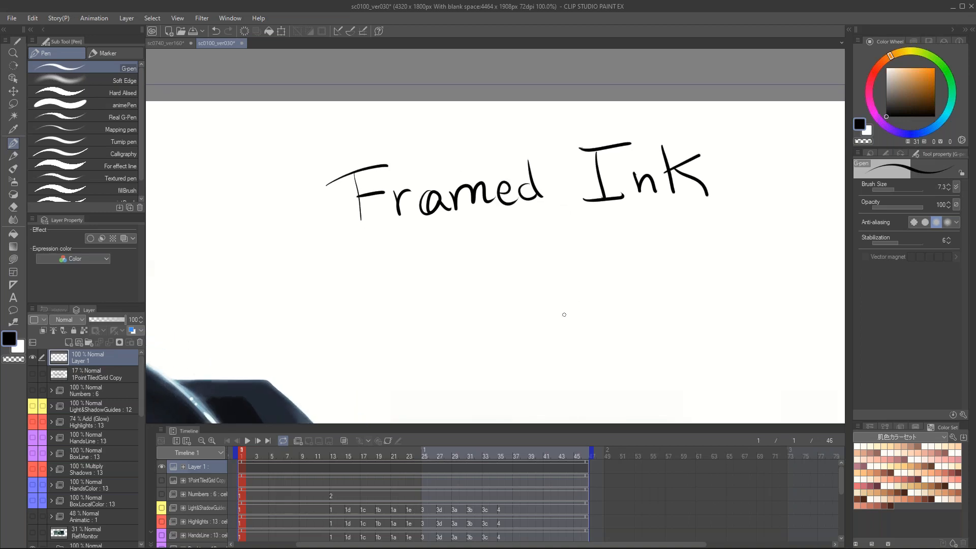
Step: Delete the layer holding the handwritten "Framed Ink" title
key(k)
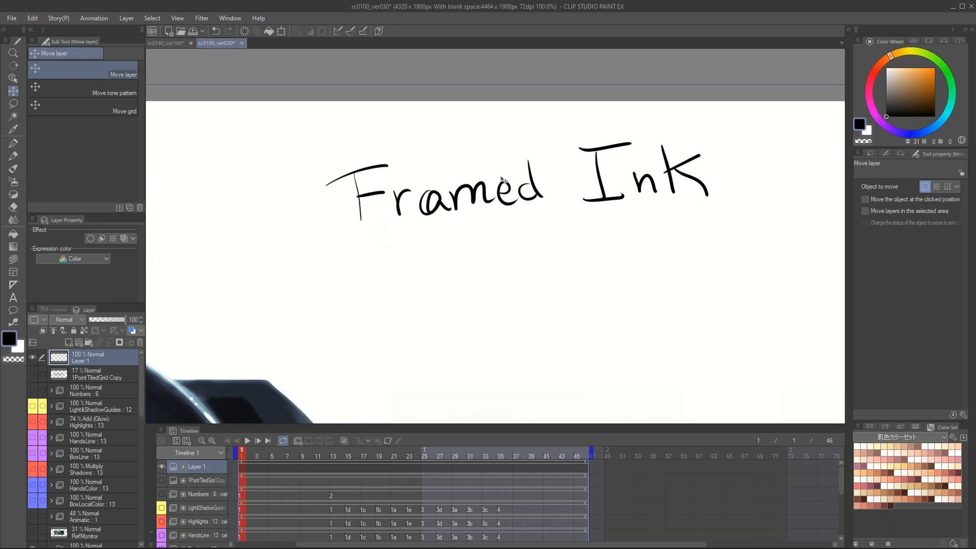
drag(122, 356, 140, 345)
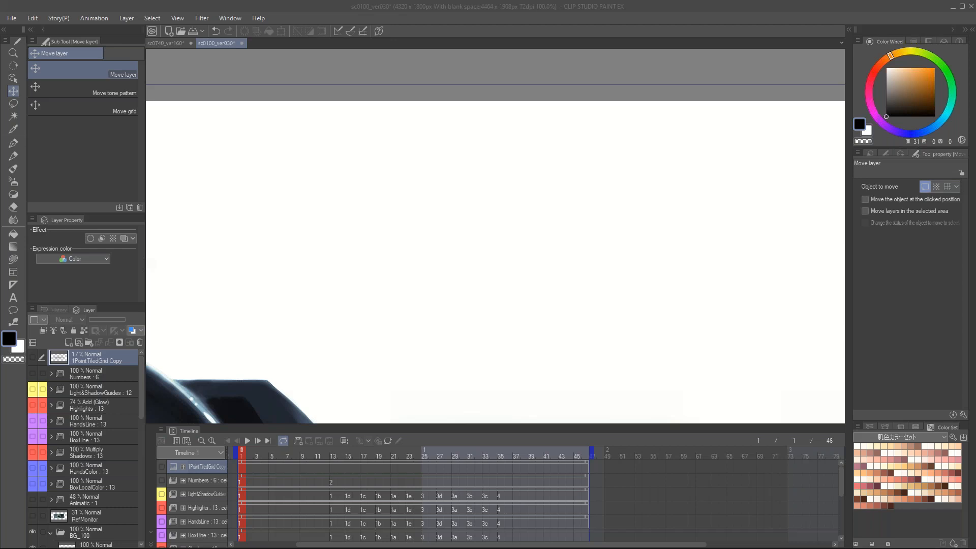
click(446, 233)
alt+click(446, 233)
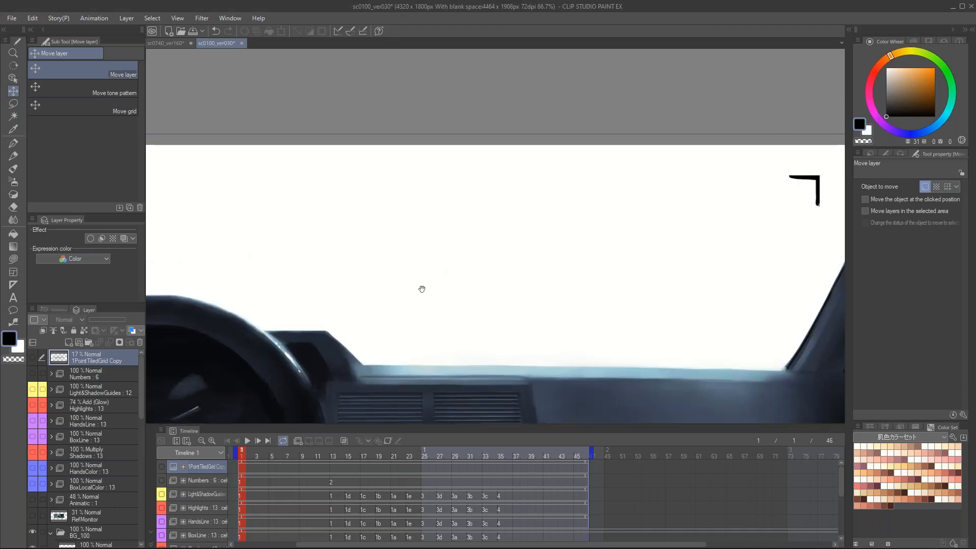
drag(421, 289, 446, 263)
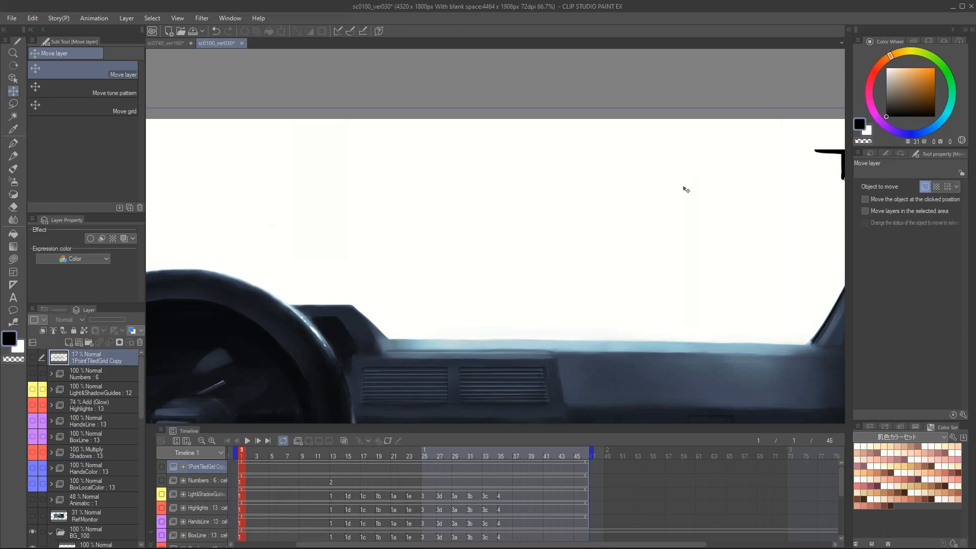
Step: Close the sc0100_ver030 document and go to frame 10 in sc0740_ver160
click(242, 43)
click(500, 209)
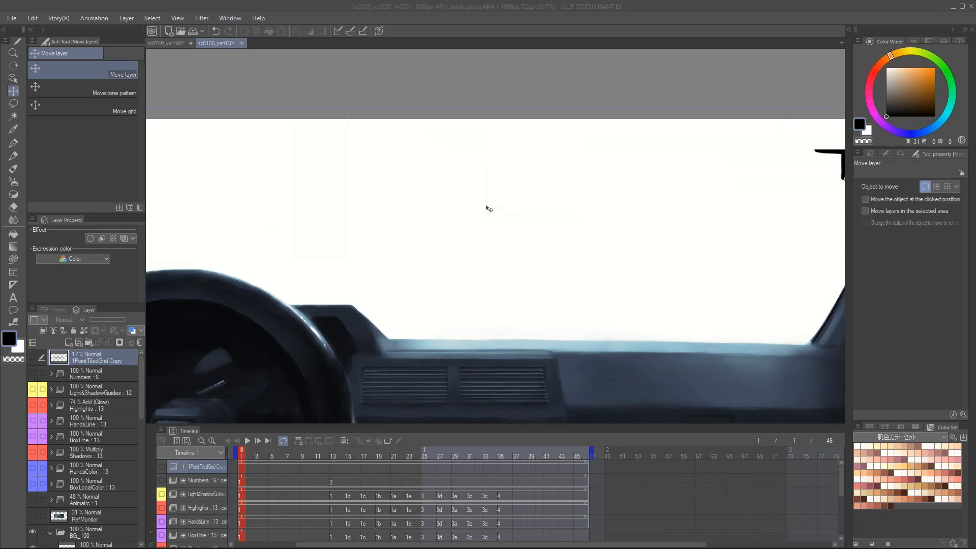
click(310, 495)
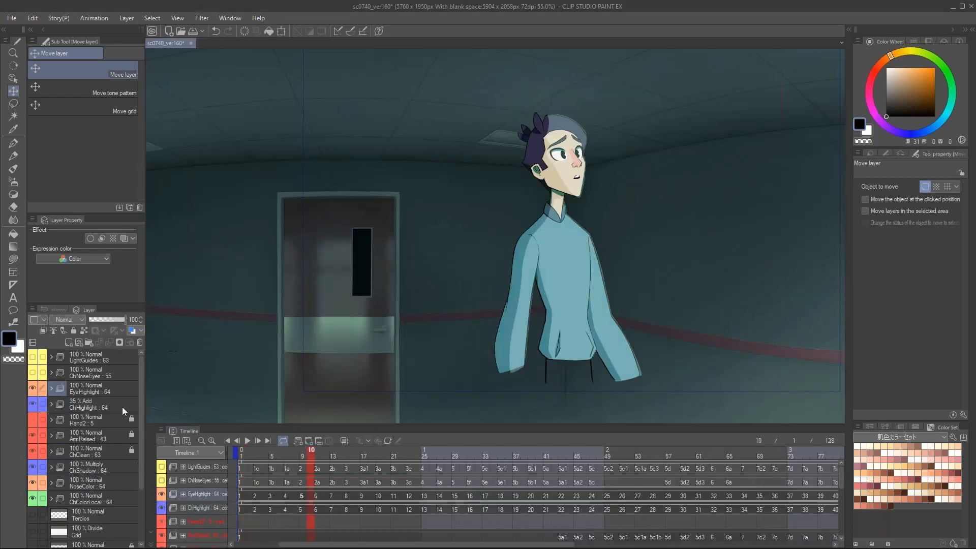
Step: Select the ChClean animation folder, go to its cel 3 at frame 15, and enable onion skin
click(72, 450)
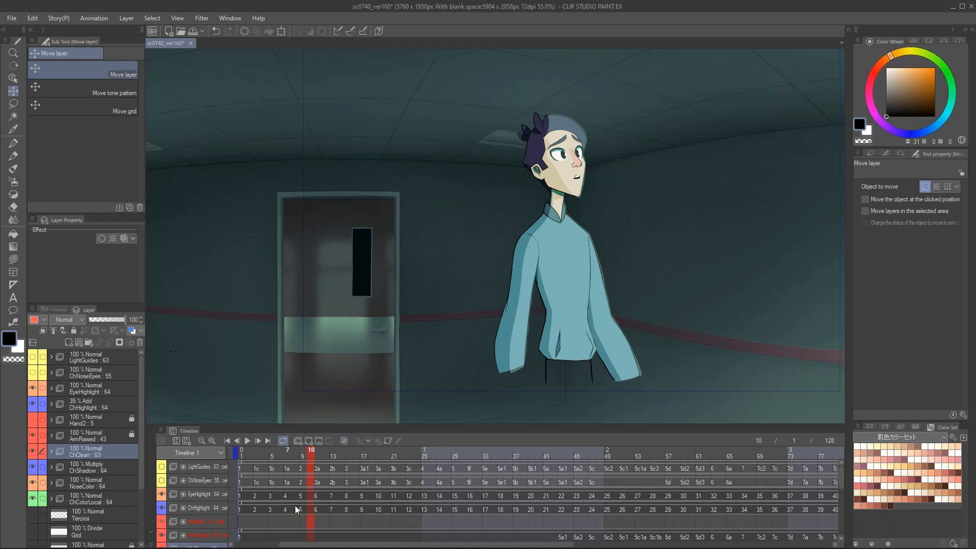
scroll(319, 511, down, 3)
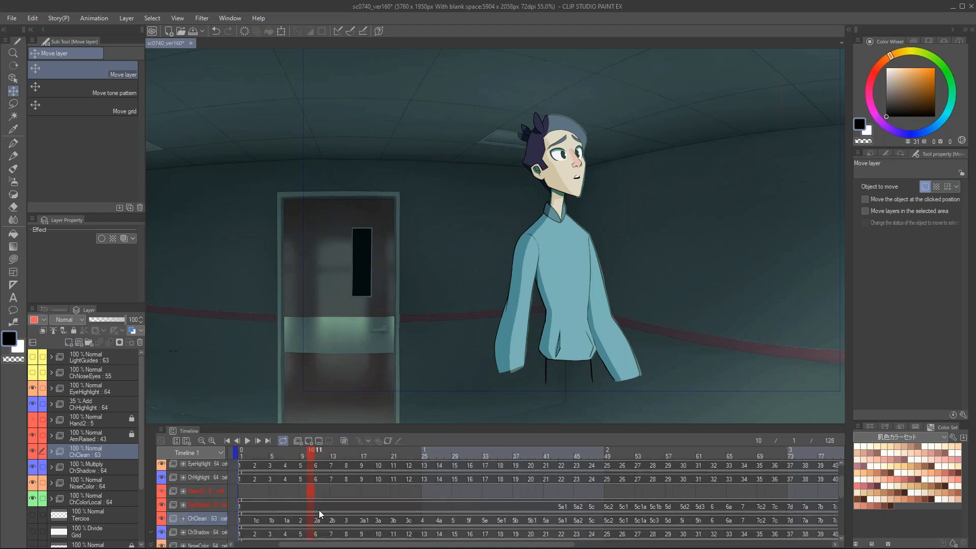
click(347, 518)
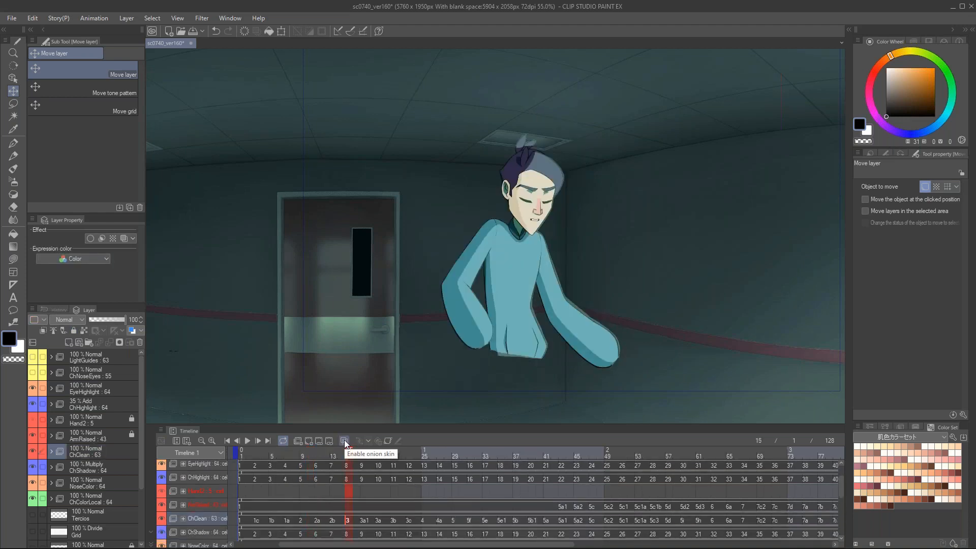
click(344, 440)
scroll(534, 159, up, 2)
scroll(534, 159, up, 2)
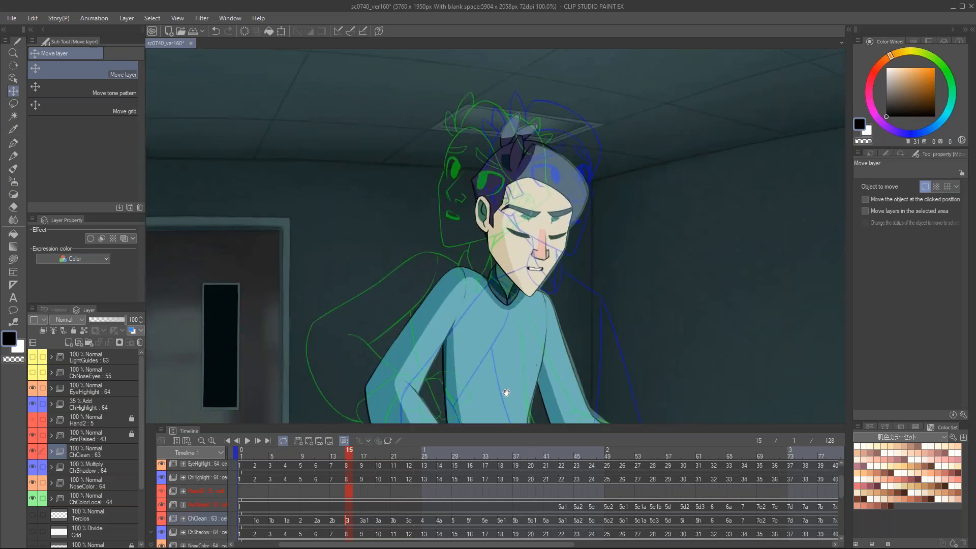
Step: Compare the ChClean drawings between frames 1 and 7 against their onion-skin outlines
drag(348, 454, 233, 454)
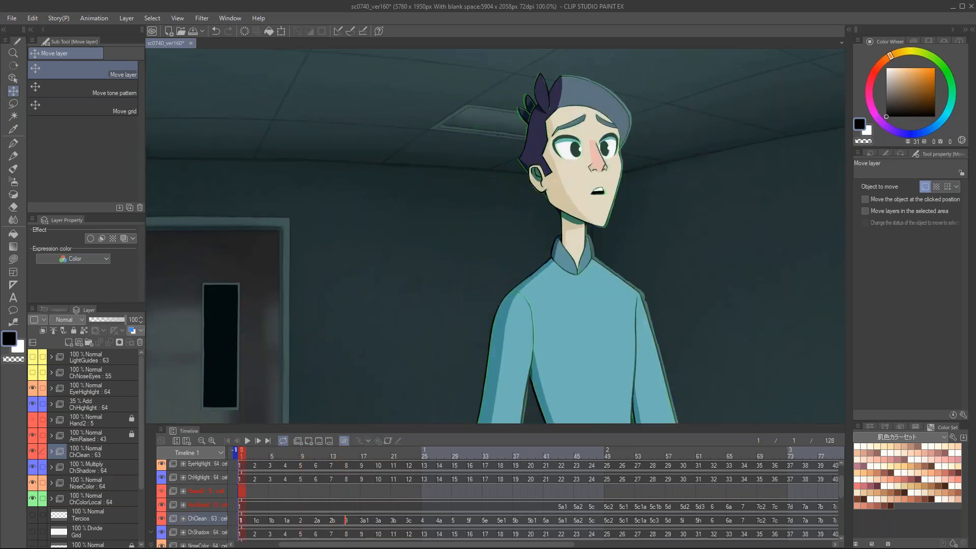
scroll(314, 399, up, 2)
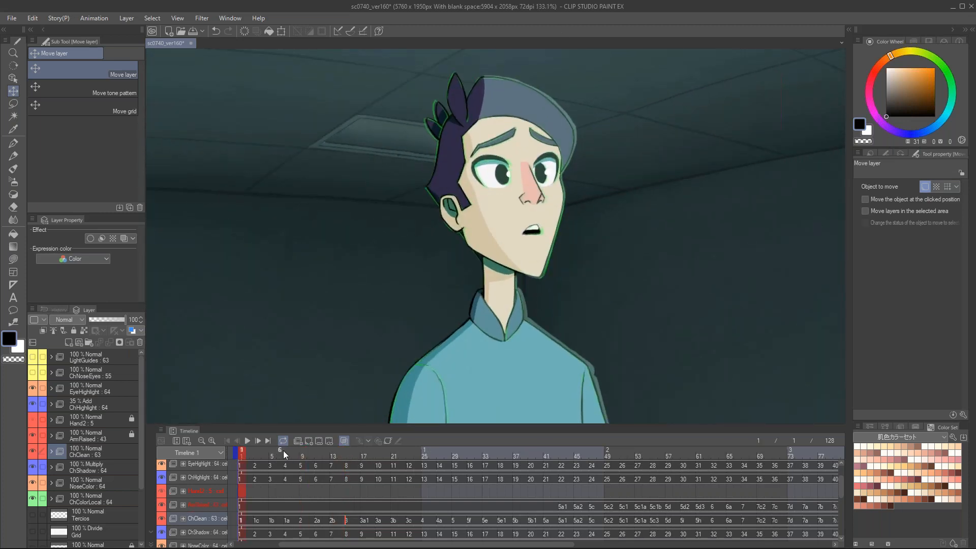
click(286, 452)
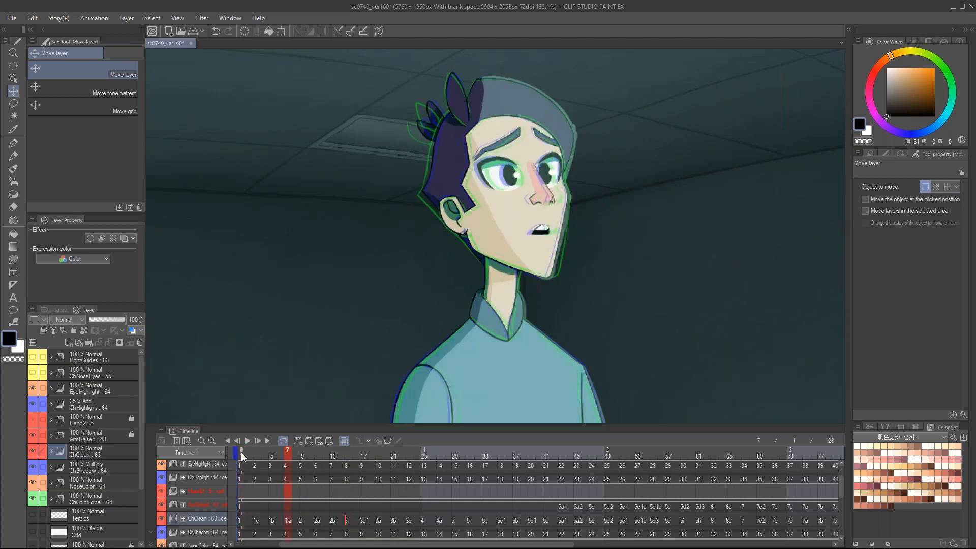
click(241, 452)
click(250, 453)
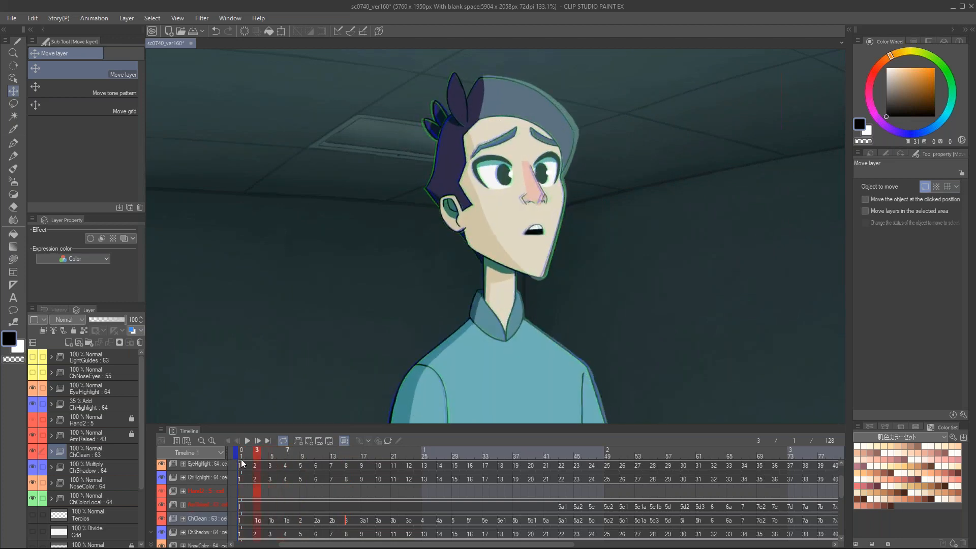
Step: Hide the BG, ChShadow, NoseColor, ChColorLocal and ChHighlight folders to isolate the character's line art
scroll(51, 473, down, 5)
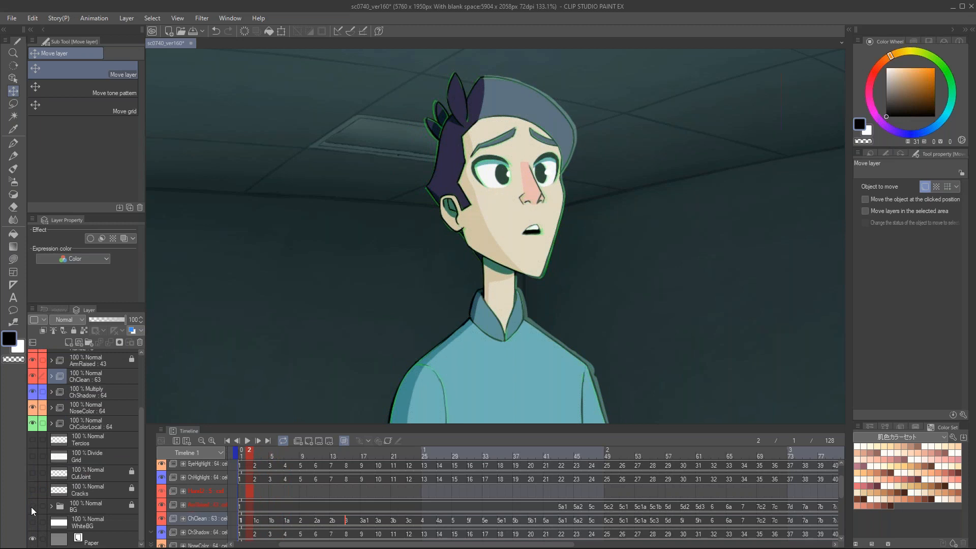
click(31, 507)
scroll(51, 425, up, 2)
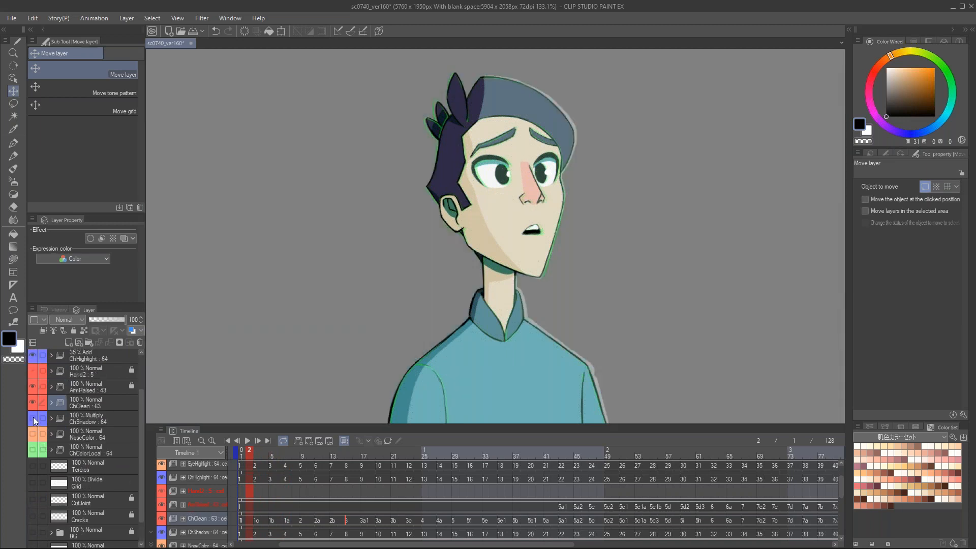
click(33, 416)
scroll(32, 417, up, 3)
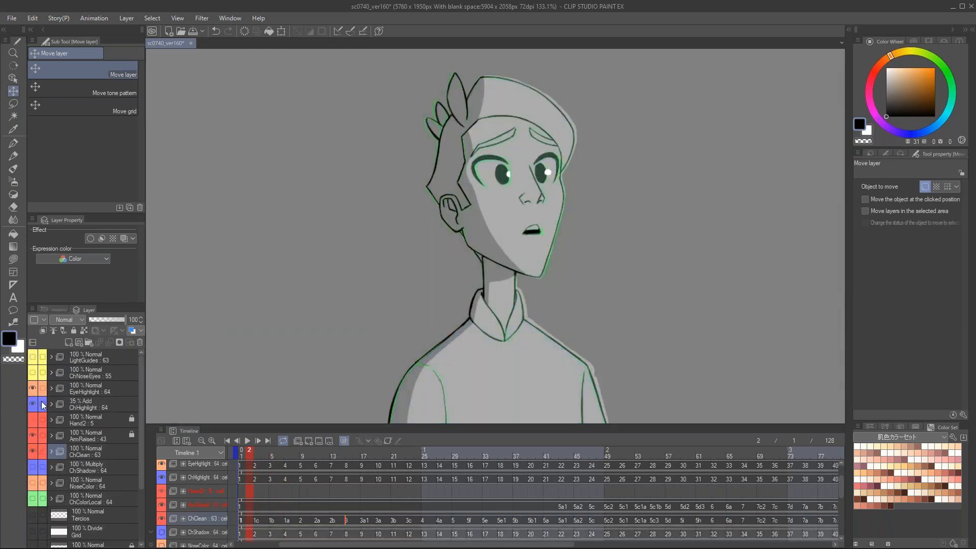
click(33, 404)
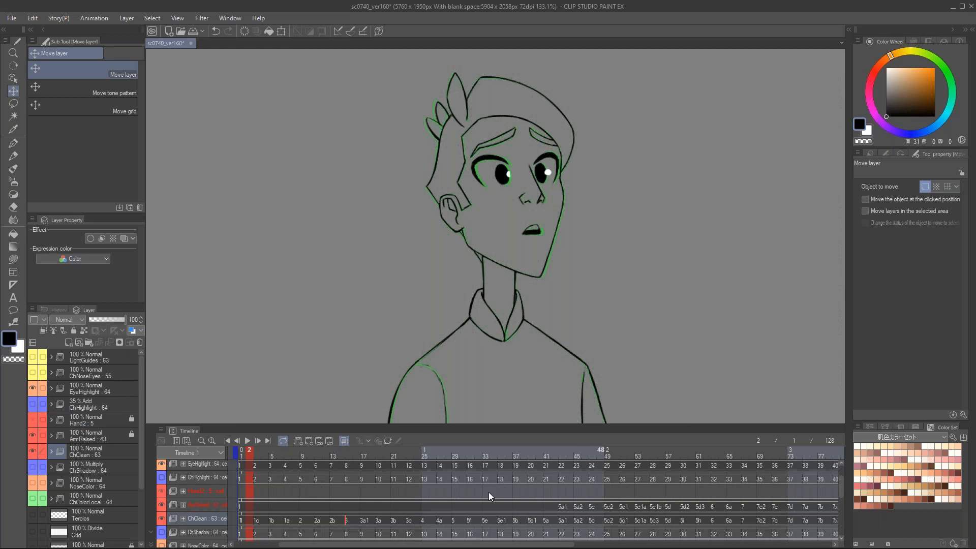
Step: Scrub the line art from frame 2 through frame 20, examining how the head turns
drag(254, 457, 319, 458)
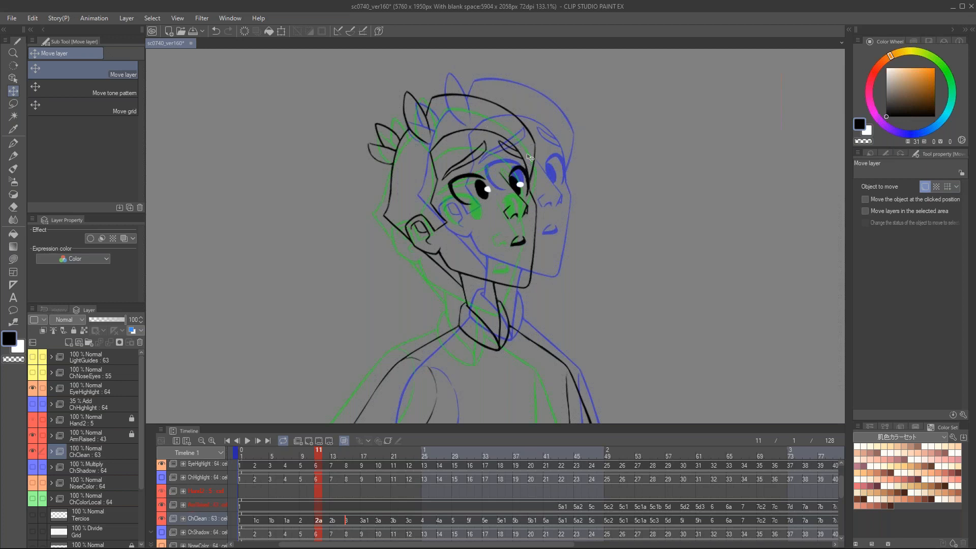
scroll(529, 158, up, 3)
drag(327, 458, 387, 462)
scroll(367, 285, down, 2)
drag(367, 285, 434, 277)
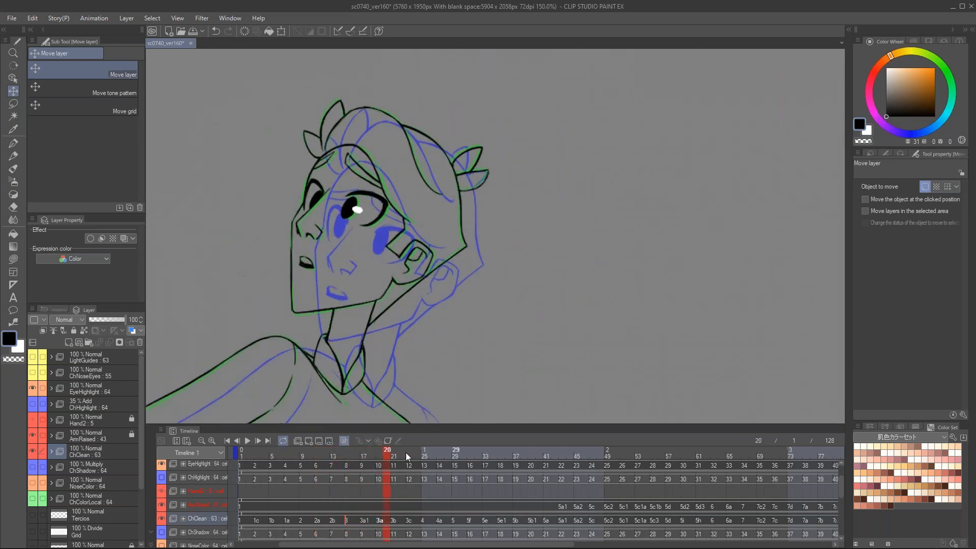
Step: Compare ChClean cels 3, 4, 5 and 4a, and examine the onion-skin outlines around the eyes in cel 4a up close
click(346, 520)
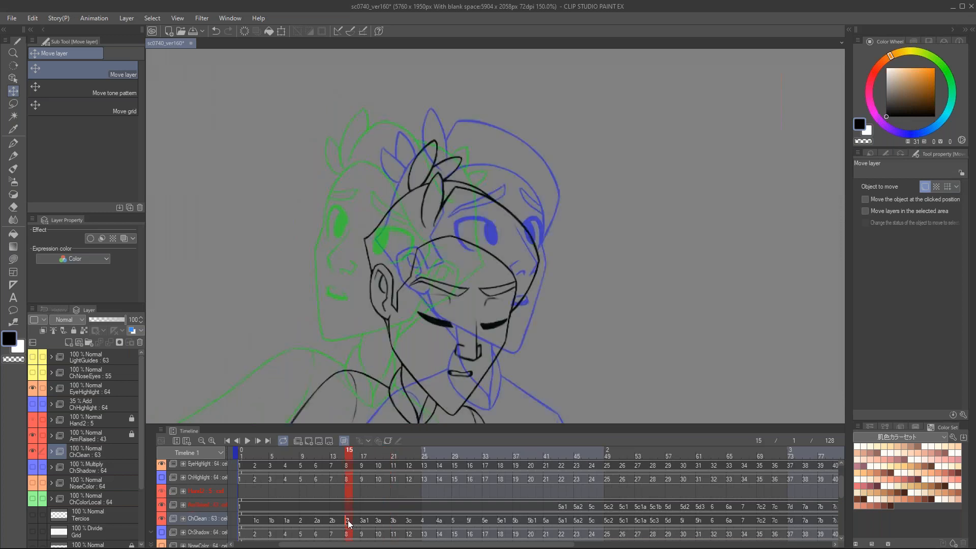
click(422, 521)
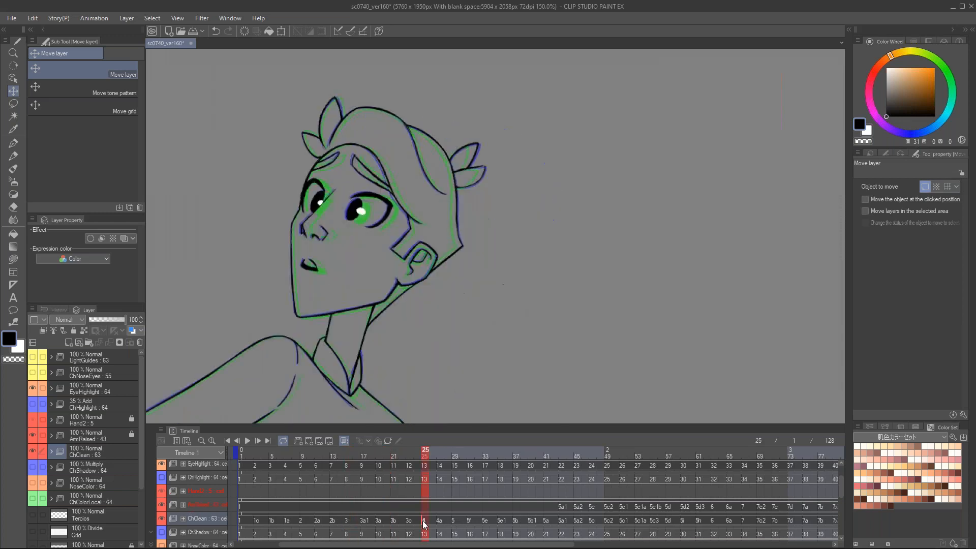
click(451, 519)
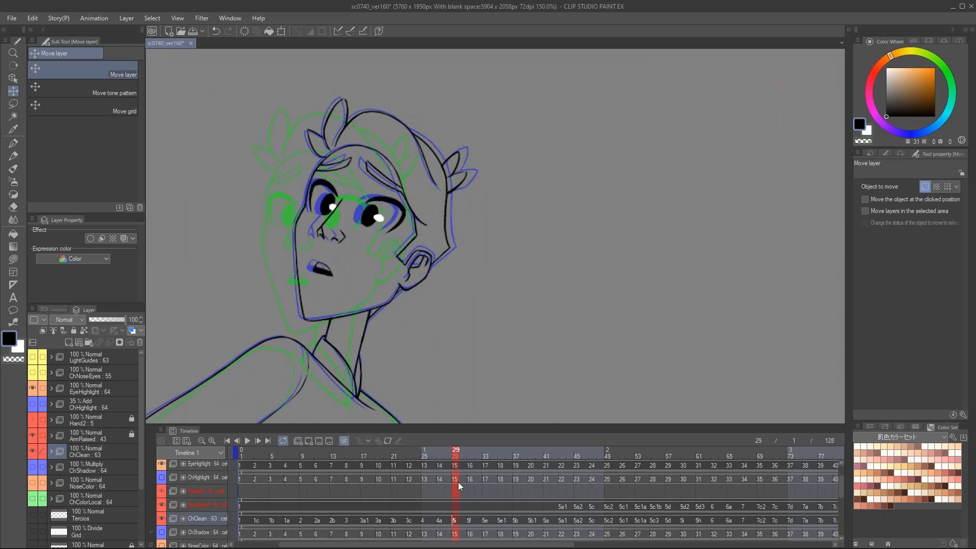
mouse_move(454, 461)
mouse_down()
mouse_move(429, 453)
mouse_move(449, 453)
mouse_move(441, 454)
mouse_up()
click(441, 519)
key(ctrl+space)
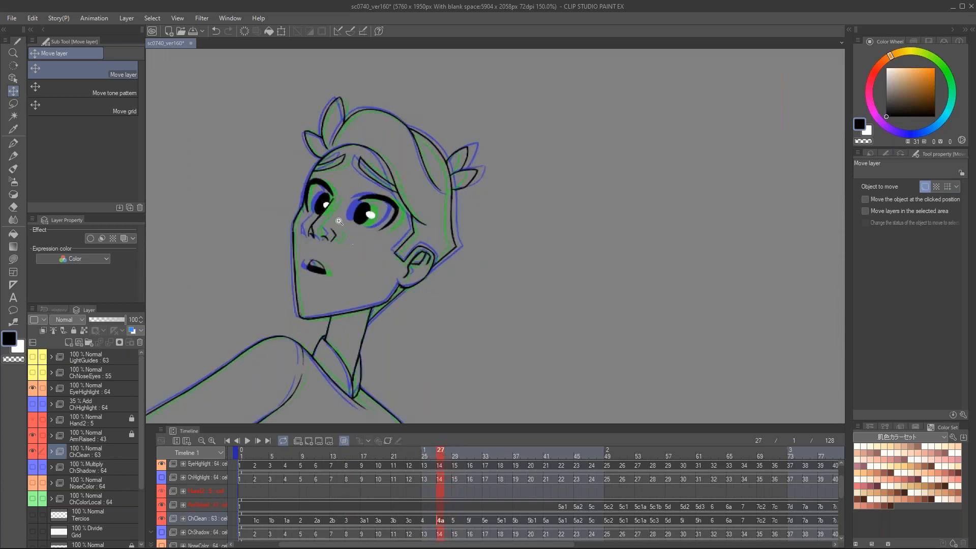
drag(339, 222, 338, 221)
click(339, 222)
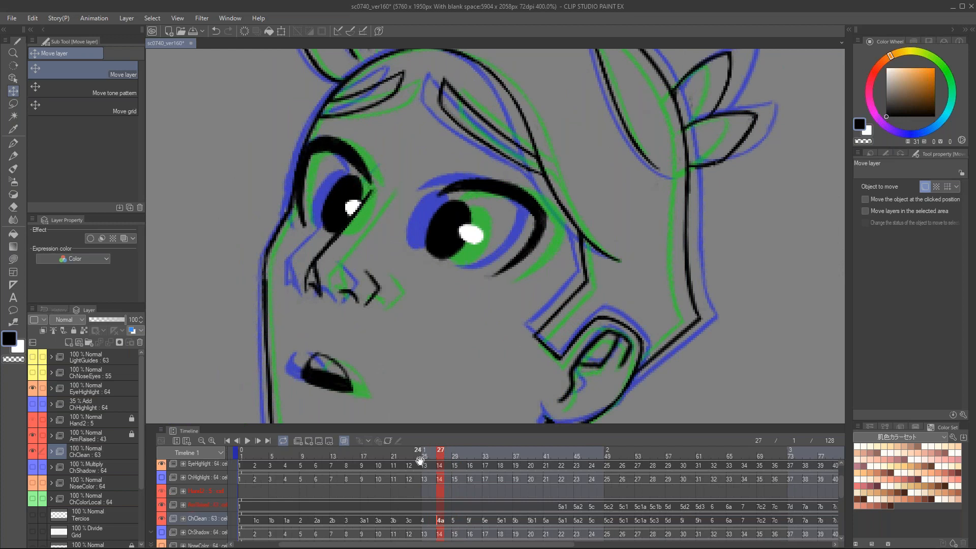
click(398, 464)
drag(398, 464, 395, 466)
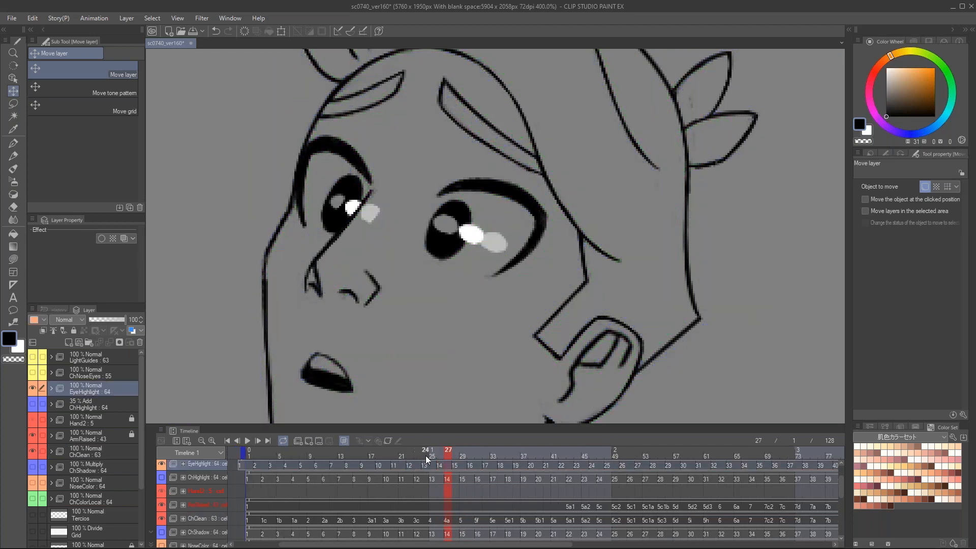
key(ctrl+z)
Step: Go to frame 21 and examine the character's face and eye line art
click(425, 456)
click(391, 461)
scroll(477, 235, down, 2)
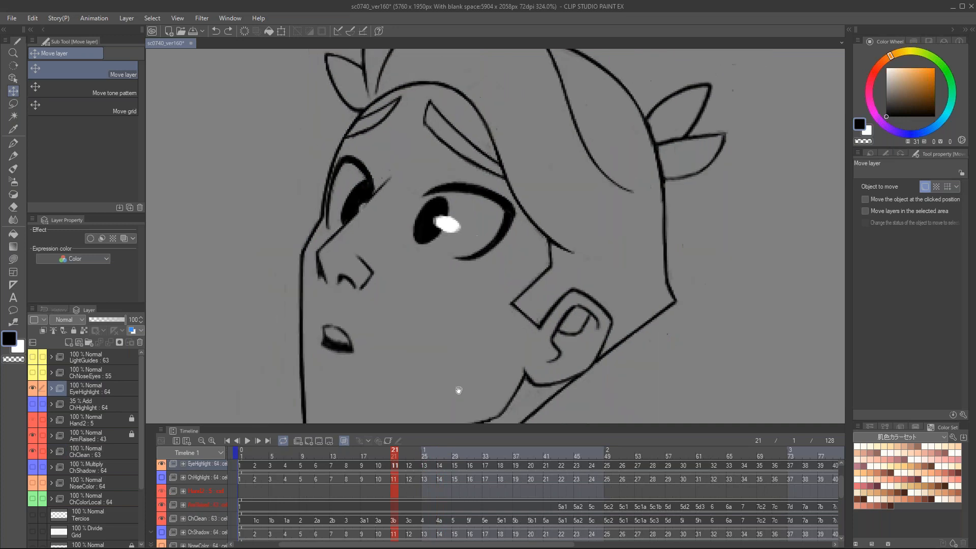
Step: Go to ChClean cel 3a at frame 19 and examine its onion-skin outlines around the whole head
click(377, 521)
scroll(432, 275, down, 1)
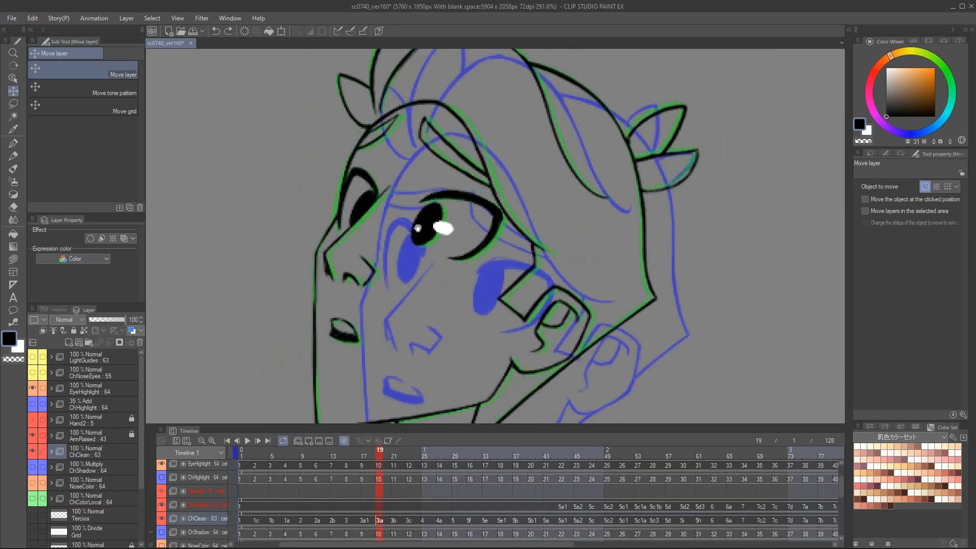
scroll(418, 228, down, 3)
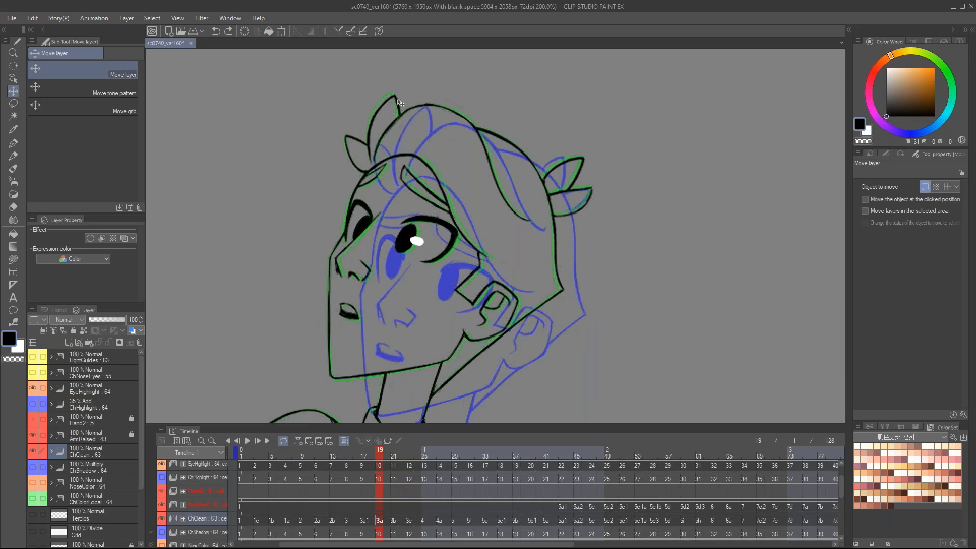
Step: Scrub the ChClean line art through frames 35, 56 and 59 to frame 65, examining the head turn with onion skin
mouse_move(243, 449)
mouse_down()
mouse_move(676, 481)
mouse_move(457, 484)
mouse_move(503, 487)
mouse_up()
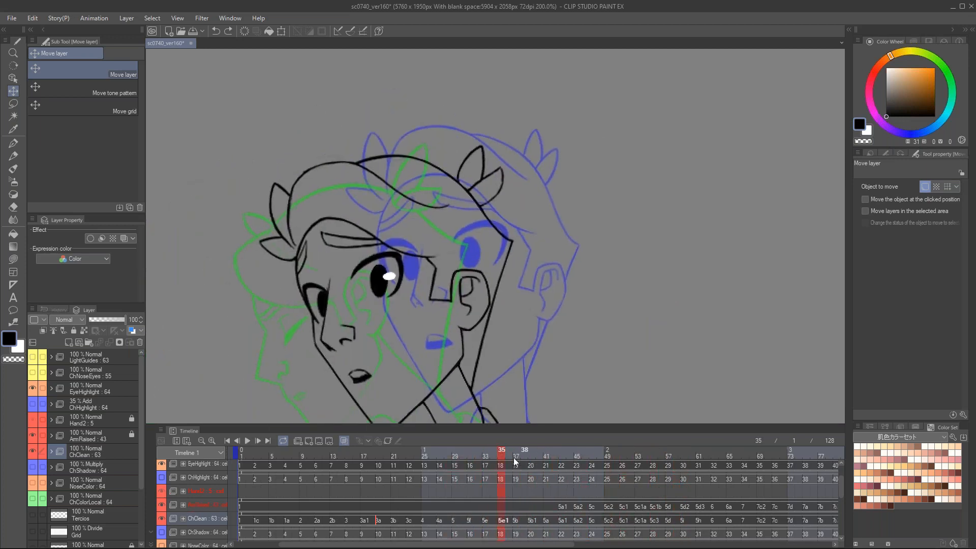
drag(525, 457, 654, 460)
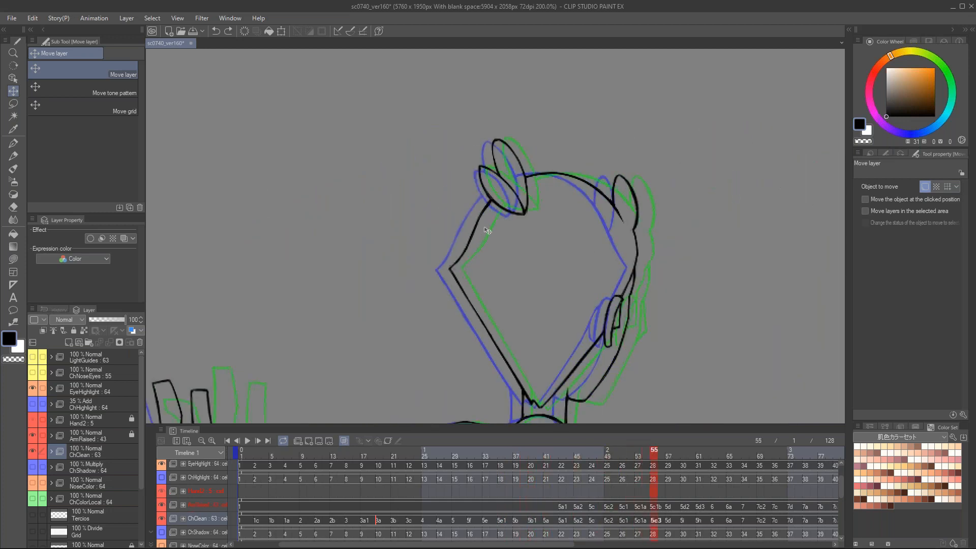
click(677, 456)
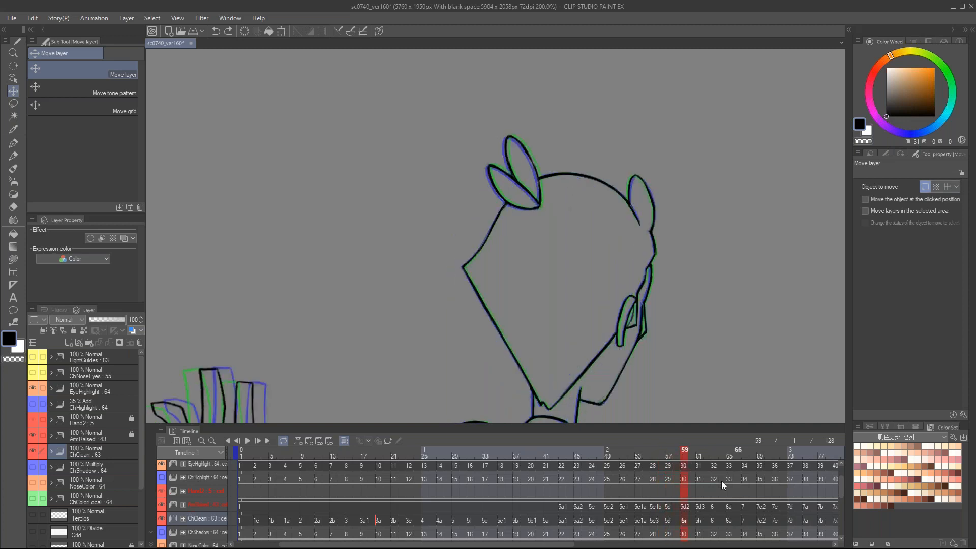
click(727, 460)
click(729, 461)
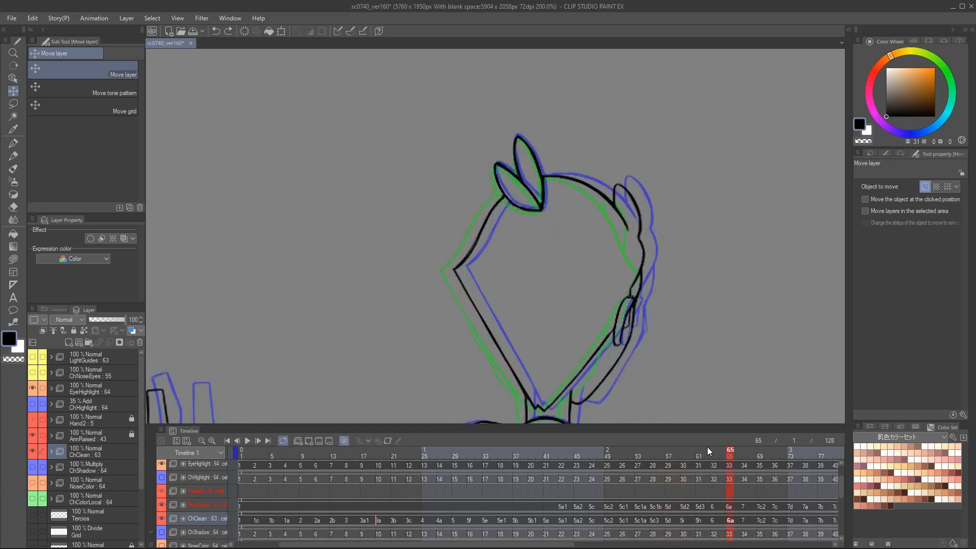
Step: Return to frame 49 and examine the onion-skin outlines of the character's head, raised arm and torso
drag(745, 452, 607, 300)
scroll(592, 341, down, 2)
scroll(592, 340, down, 2)
drag(651, 337, 635, 212)
scroll(643, 313, down, 1)
drag(643, 313, 608, 289)
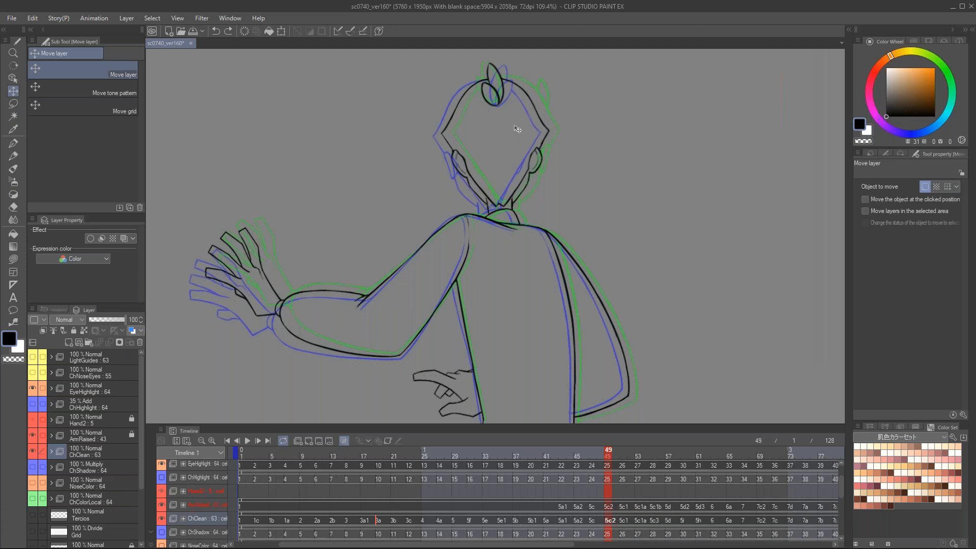
Step: Examine the onion-skin outlines of the character's head up close at frame 49
scroll(510, 123, up, 1)
drag(496, 111, 465, 180)
scroll(464, 181, up, 3)
scroll(465, 180, up, 2)
drag(490, 240, 492, 225)
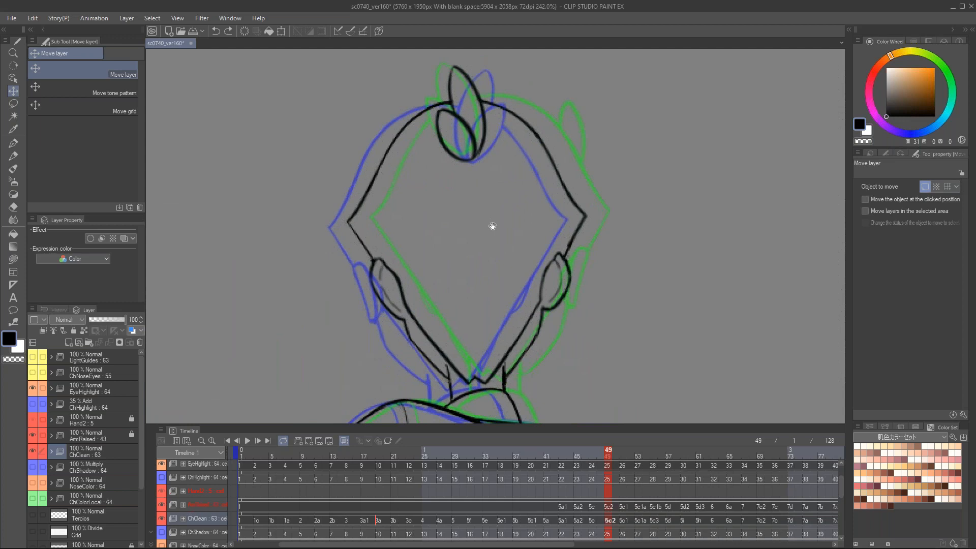
key(alt+Tab)
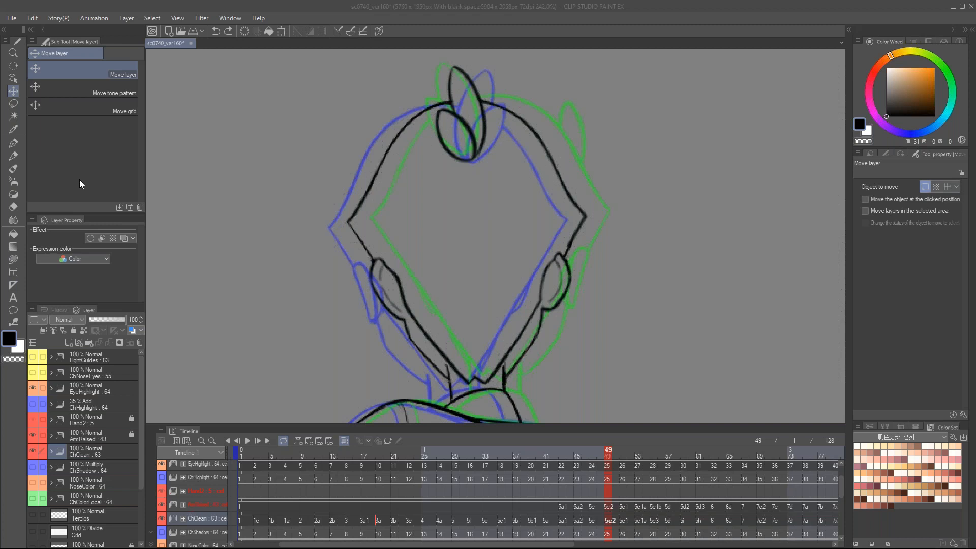
Step: Add a raster layer above LightGuides and draw one curved G-pen stroke beside the character's head
click(101, 356)
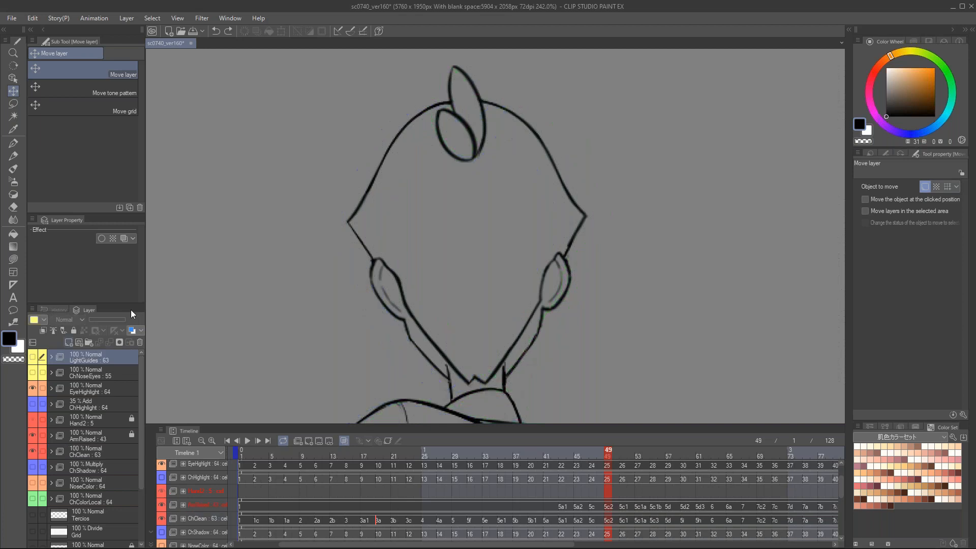
key(ctrl+shift+n)
key(p)
drag(732, 242, 609, 268)
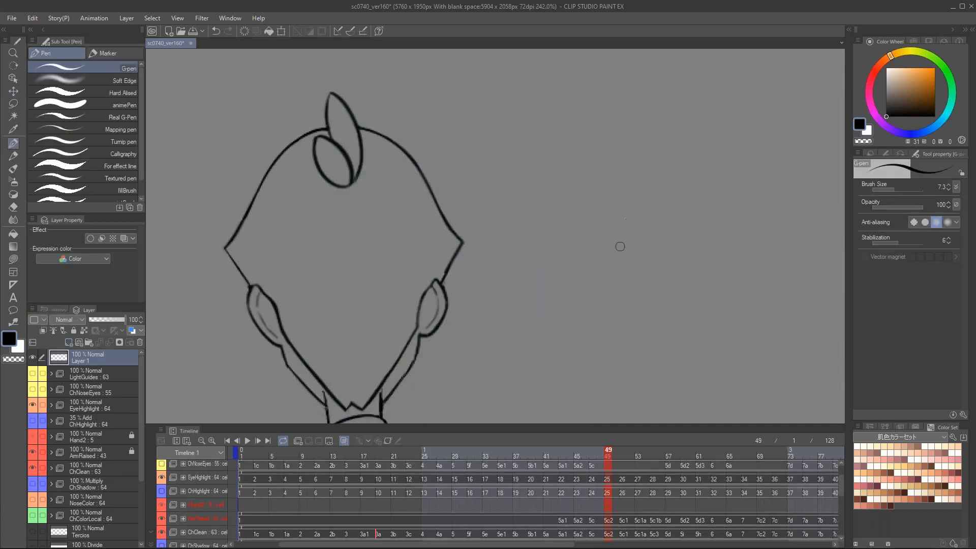
drag(561, 309, 686, 148)
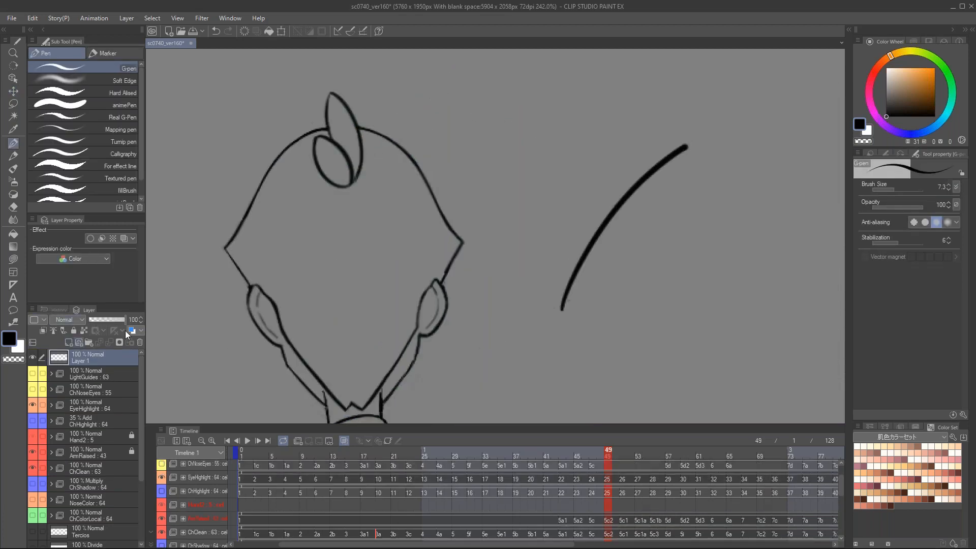
Step: Add a vector layer and draw two more curved G-pen strokes beside the raster stroke
click(79, 342)
drag(645, 309, 776, 143)
drag(764, 241, 660, 259)
drag(595, 348, 743, 183)
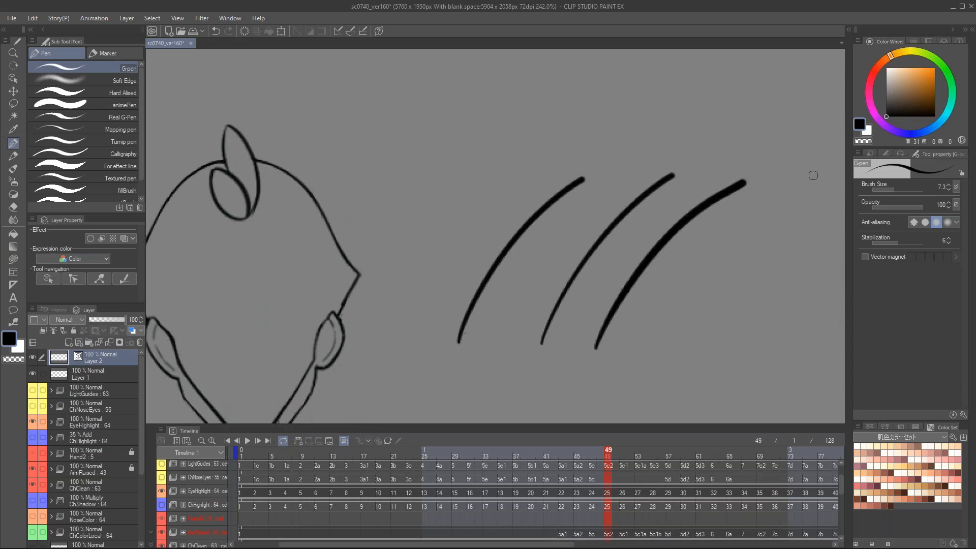
Step: Lasso the two vector strokes on Layer 2, scale them up to 333% and deselect them
key(m)
mouse_move(584, 392)
mouse_down()
mouse_move(675, 151)
mouse_move(741, 327)
mouse_up()
drag(828, 180, 729, 201)
key(ctrl+t)
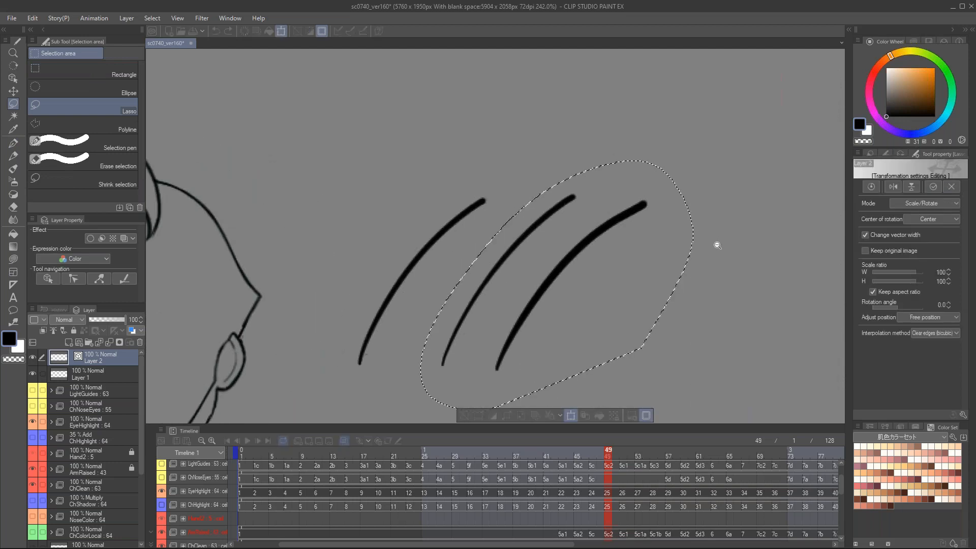
scroll(720, 238, down, 2)
scroll(745, 242, down, 3)
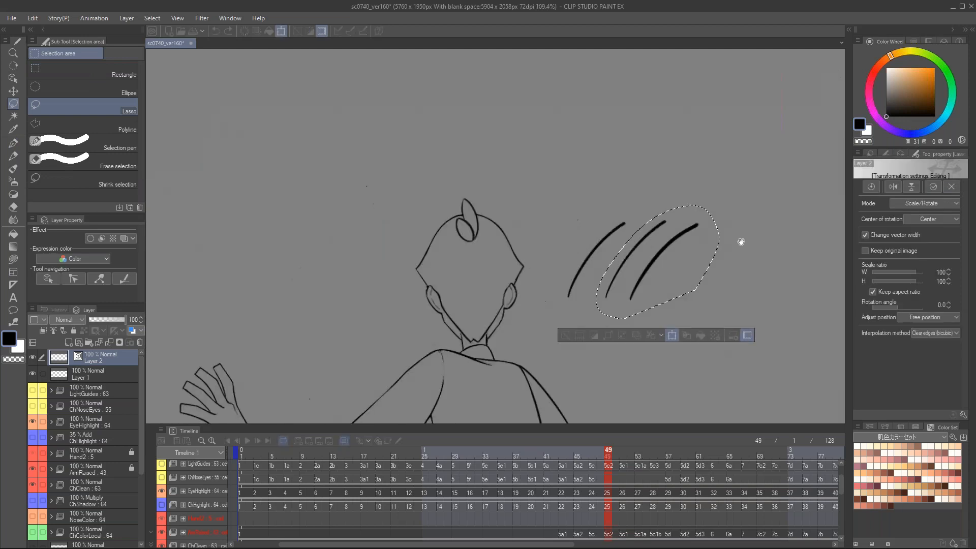
mouse_move(586, 229)
mouse_down()
mouse_move(651, 200)
mouse_move(664, 152)
mouse_move(723, 174)
mouse_move(587, 334)
mouse_up()
scroll(599, 244, up, 4)
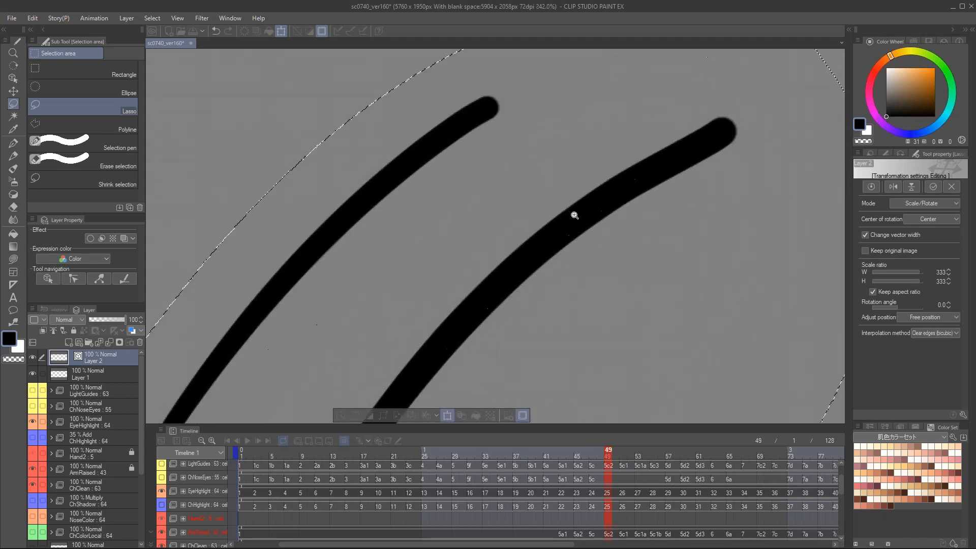
click(405, 417)
mouse_move(347, 288)
mouse_down()
mouse_move(480, 204)
mouse_move(575, 71)
mouse_up()
drag(276, 288, 657, 53)
key(ctrl+d)
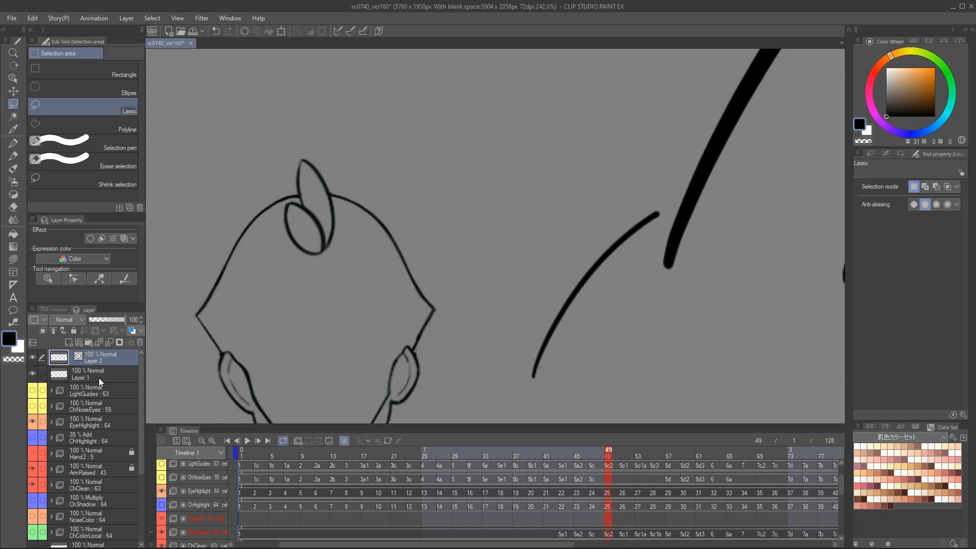
Step: Scale the raster stroke on Layer 1 up to 416% and examine its edges beside the vector strokes
click(98, 377)
scroll(342, 264, down, 3)
mouse_move(558, 219)
mouse_down()
mouse_move(553, 230)
mouse_move(681, 56)
mouse_up()
scroll(553, 229, down, 1)
key(ctrl+t)
scroll(532, 274, down, 1)
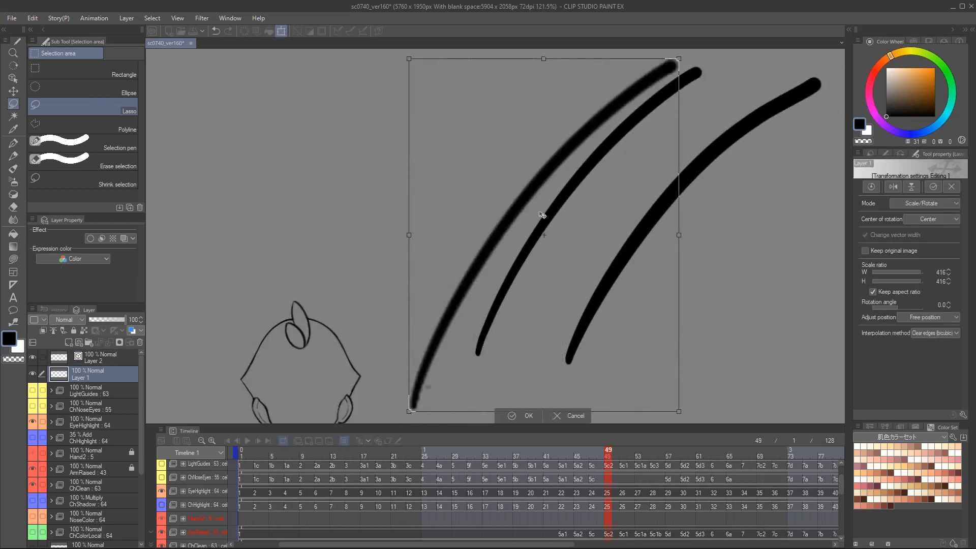
key(Return)
scroll(527, 192, up, 3)
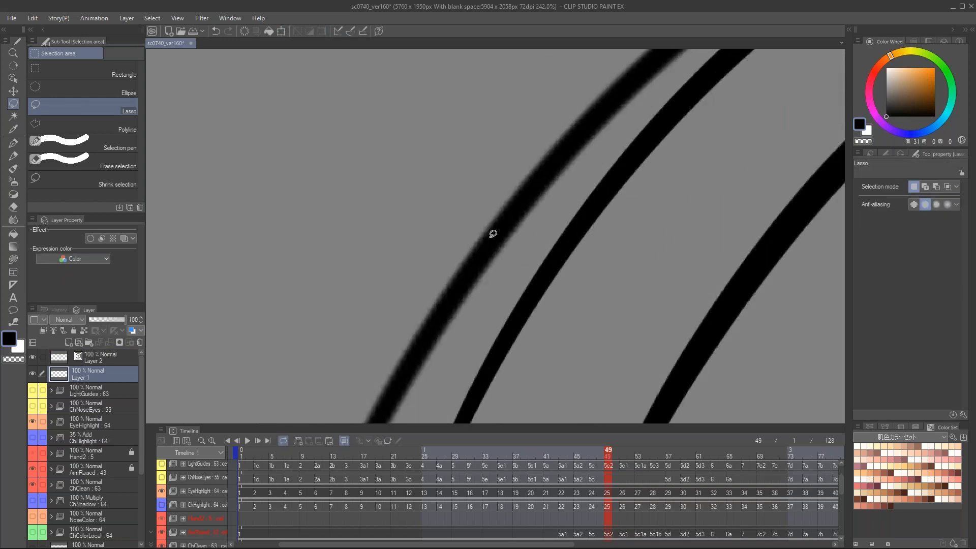
Step: Undo the raster stroke's enlargement and examine the enlarged vector strokes
key(ctrl+z)
scroll(625, 241, down, 1)
drag(633, 241, 484, 261)
scroll(484, 261, down, 1)
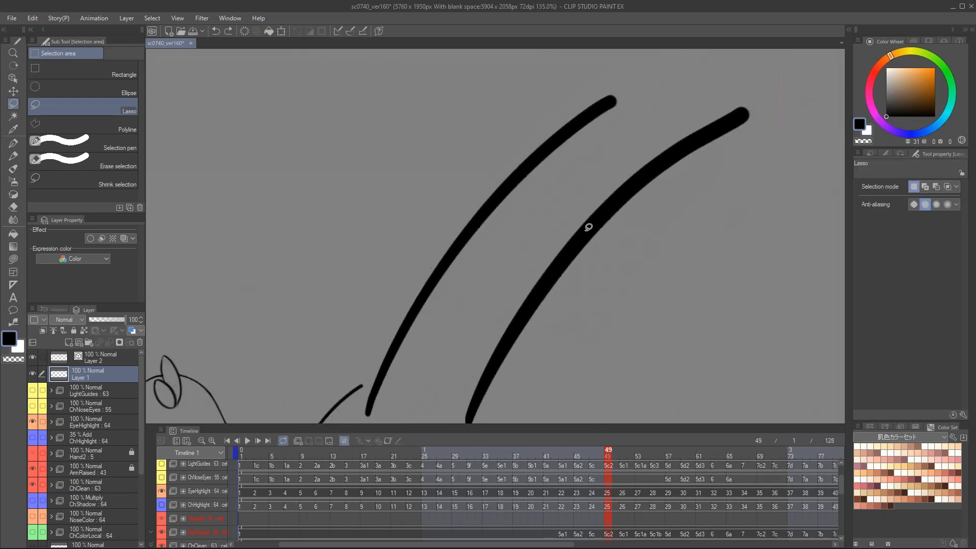
scroll(630, 226, down, 1)
Step: Set the drawing color to a fully saturated orange and switch to the Fill tool that refers only to the editing layer
key(p)
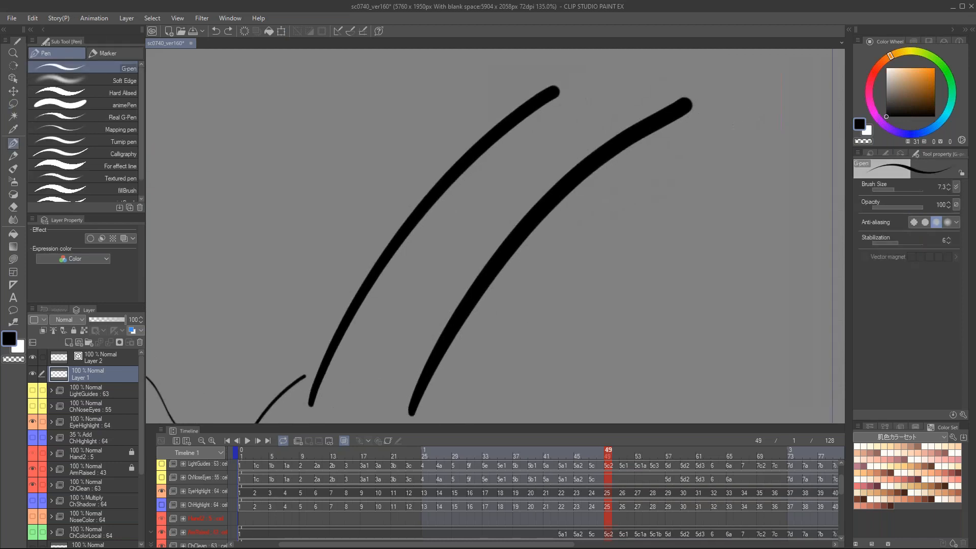
drag(926, 75, 957, 47)
drag(531, 320, 809, 145)
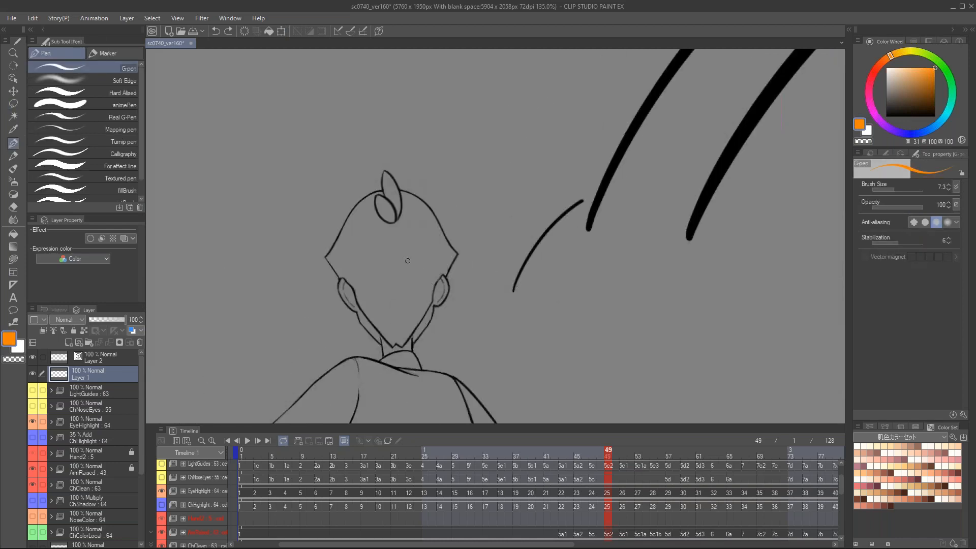
key(g)
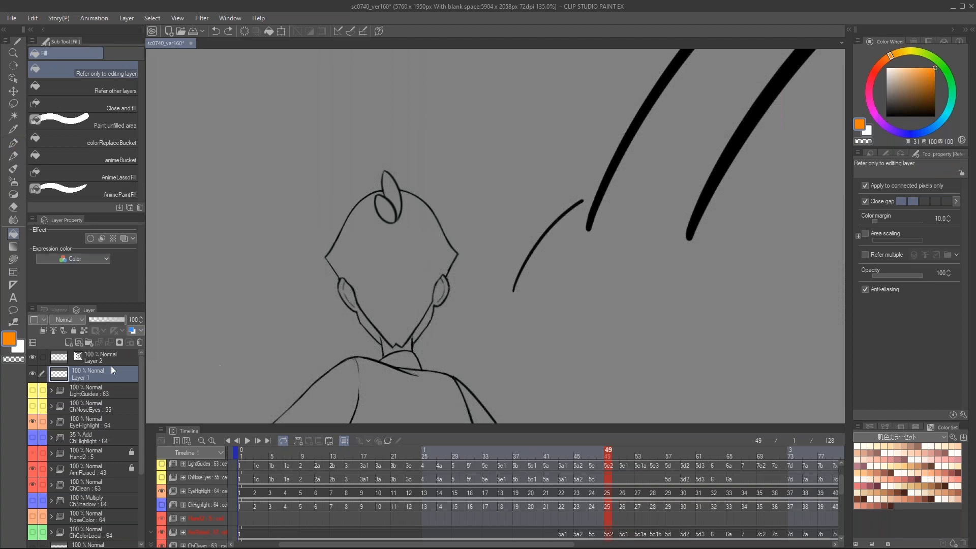
drag(597, 246, 431, 344)
drag(564, 226, 495, 298)
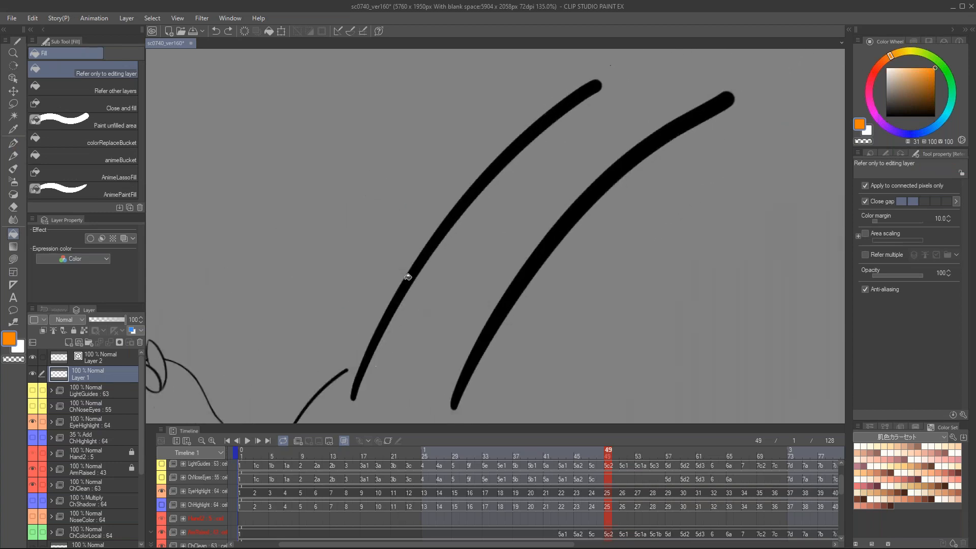
drag(551, 261, 687, 161)
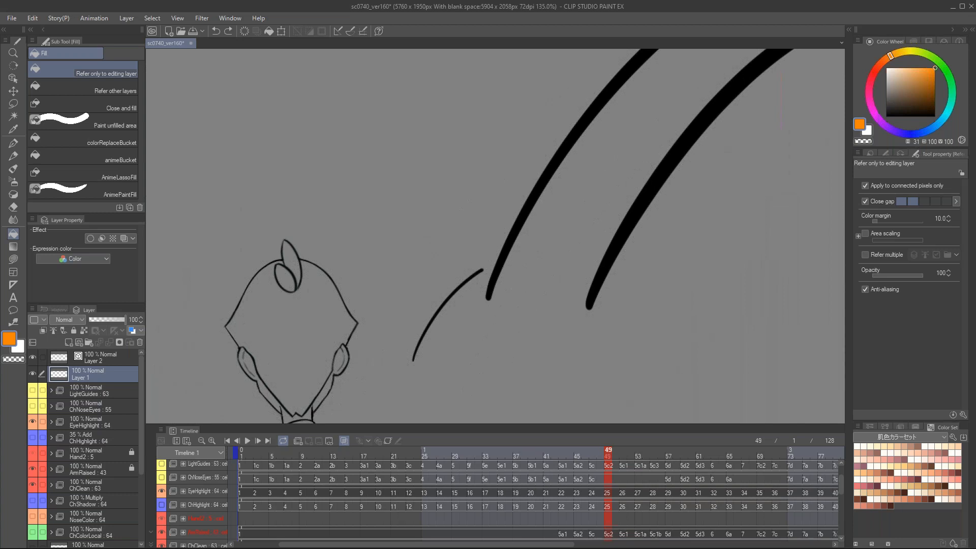
Step: Show the ChColorLocal animation folder to view the flat colors on the character's head
scroll(76, 491, down, 4)
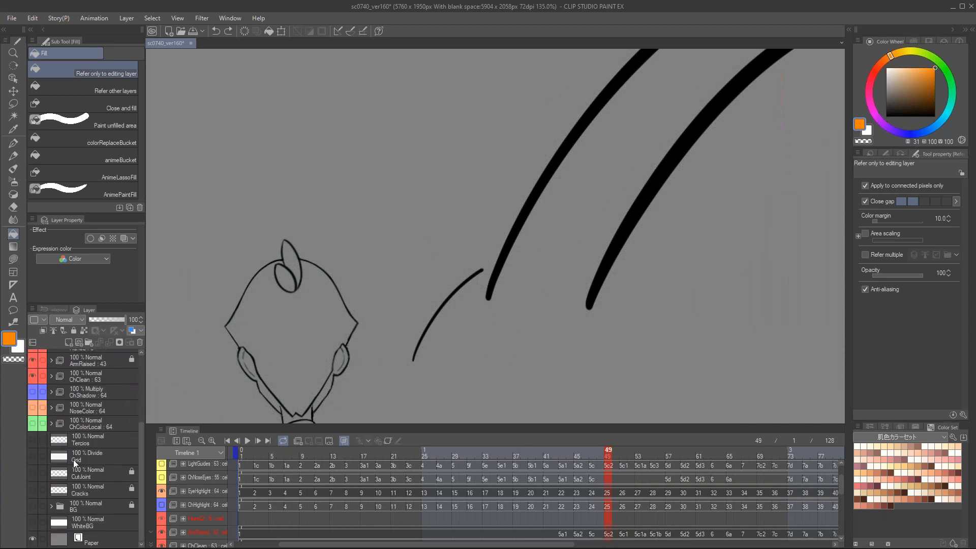
click(90, 432)
click(35, 423)
click(34, 424)
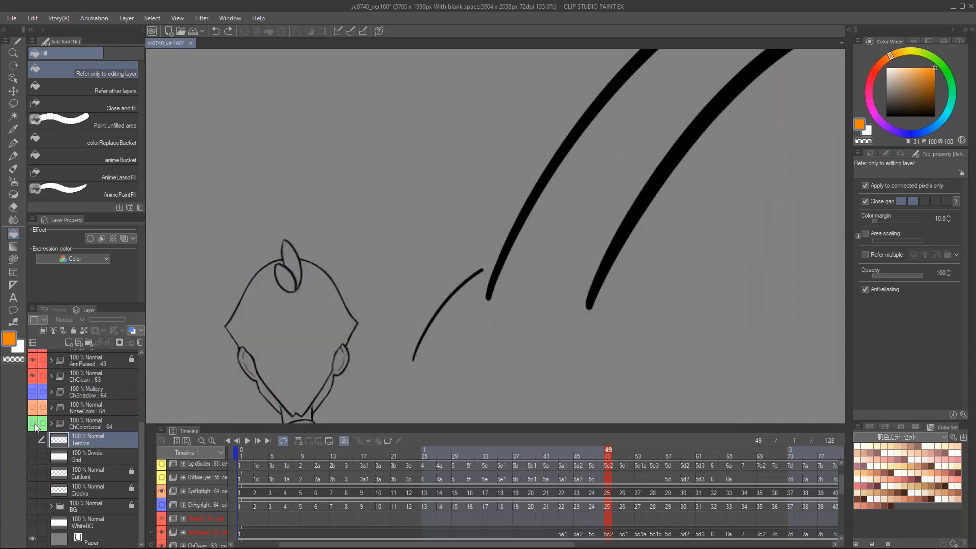
click(34, 423)
scroll(266, 362, up, 3)
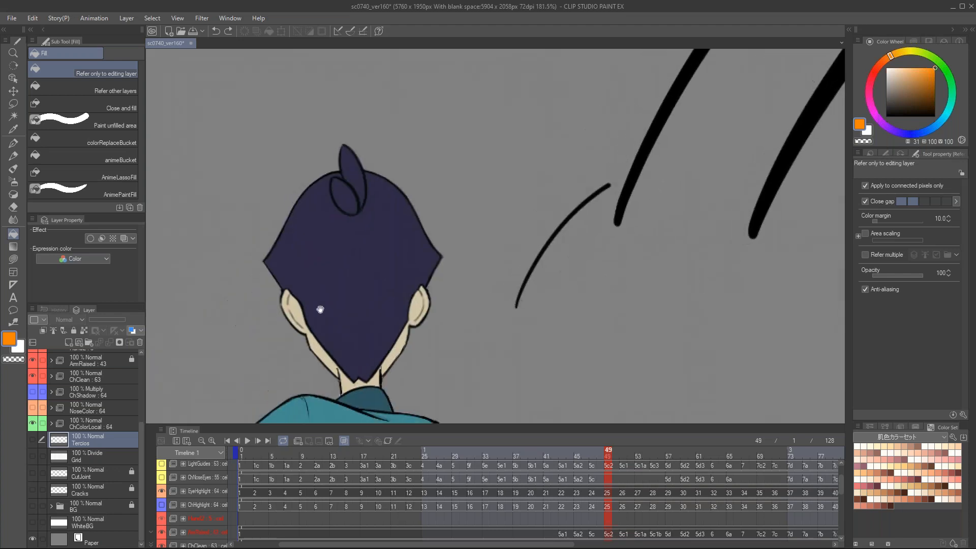
Step: Select the ChColorLocal folder, examine its onion-skin color fills around the head, and hide the folder
click(47, 425)
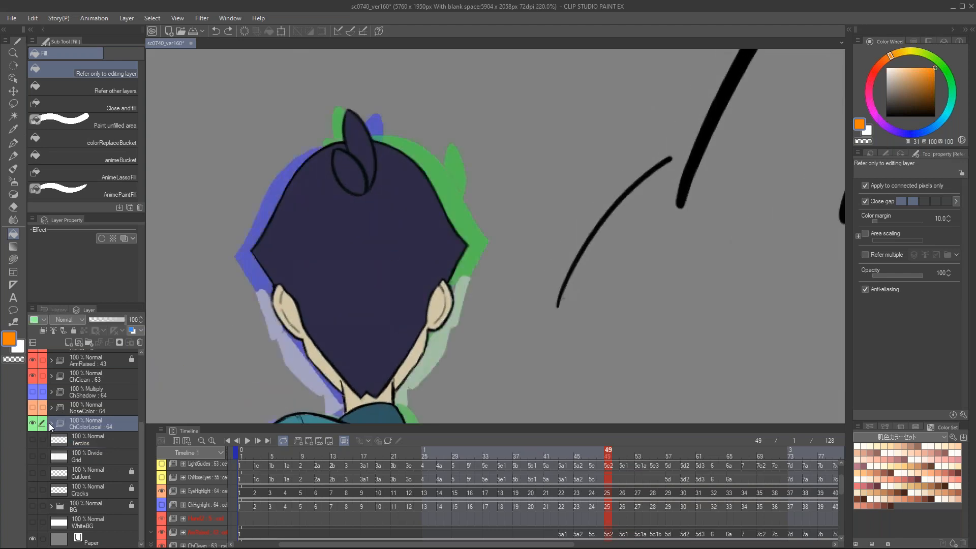
drag(671, 190, 422, 406)
scroll(608, 152, down, 2)
drag(669, 93, 494, 231)
drag(579, 189, 678, 123)
drag(462, 294, 568, 227)
scroll(567, 230, down, 2)
drag(174, 388, 221, 340)
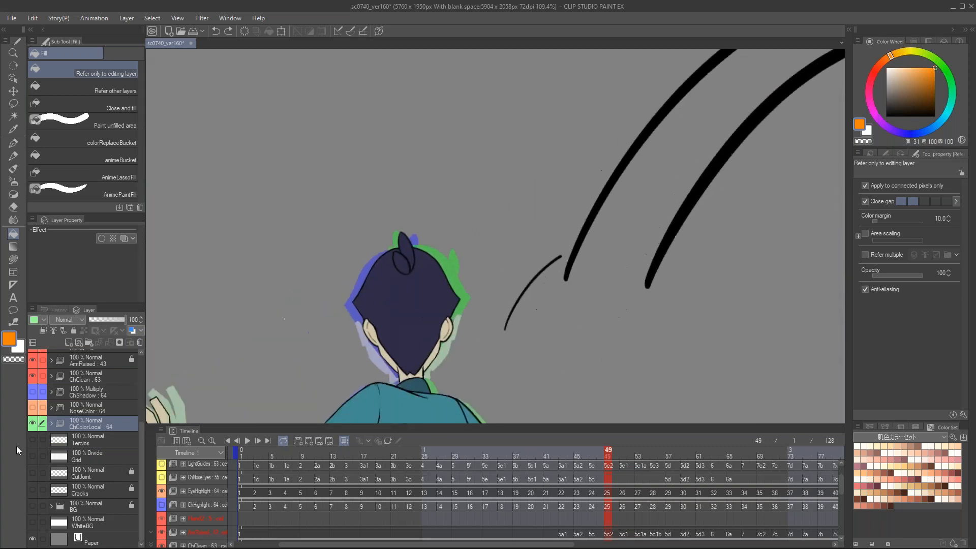
click(32, 423)
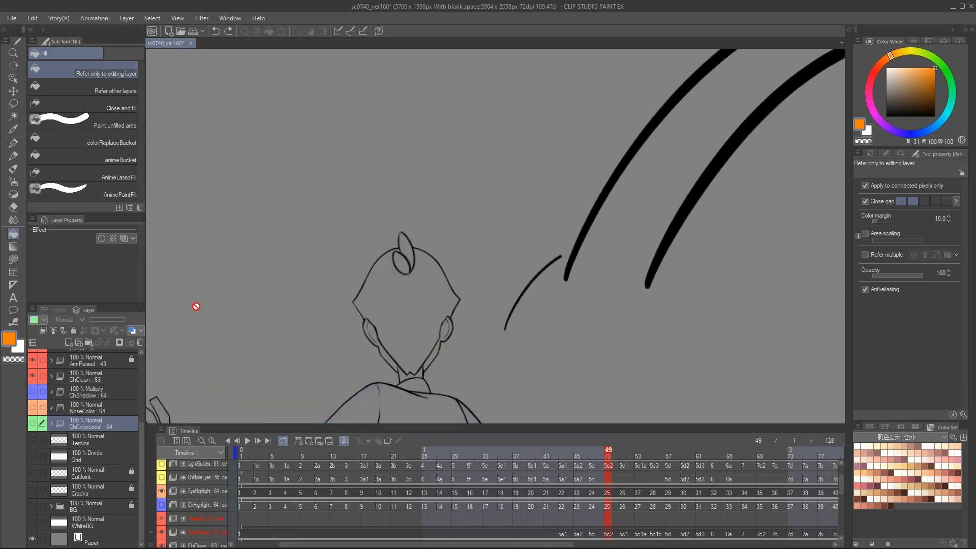
Step: Set the G-pen color back to black and select the vector layer Layer 2
key(k)
key(p)
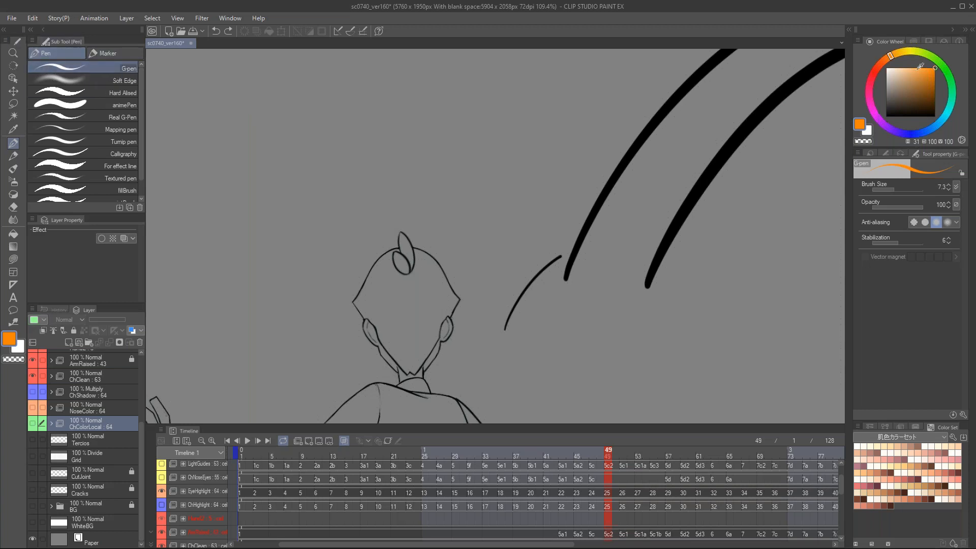
drag(915, 90, 885, 118)
drag(527, 254, 622, 407)
scroll(538, 218, up, 2)
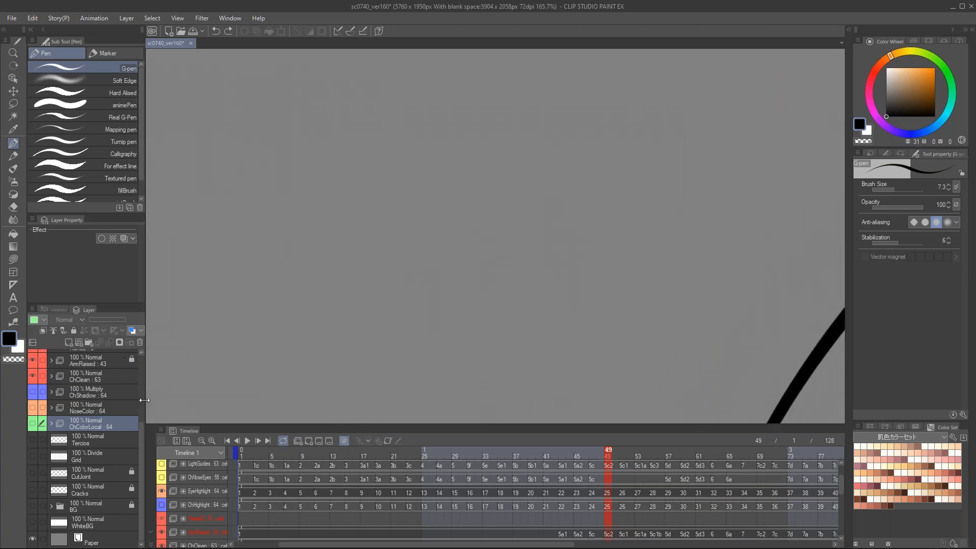
scroll(136, 369, up, 4)
click(109, 373)
click(111, 362)
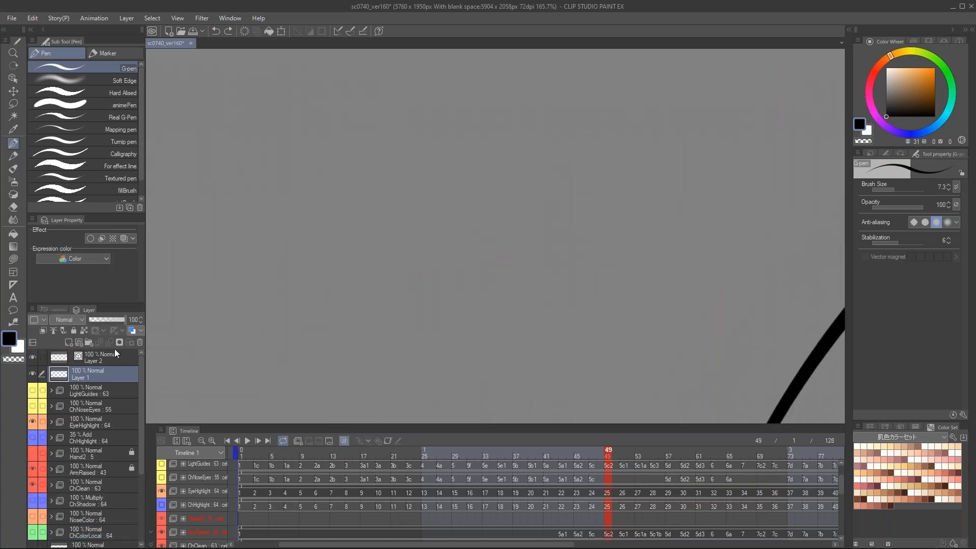
Step: Try several sweeping G-pen strokes on an empty area of Layer 2, undoing each one
mouse_move(384, 222)
mouse_down()
mouse_move(424, 176)
mouse_move(417, 234)
mouse_up()
key(ctrl+z)
mouse_move(349, 209)
mouse_down()
mouse_move(345, 239)
mouse_move(377, 192)
mouse_move(366, 264)
mouse_move(461, 149)
mouse_move(493, 353)
mouse_move(650, 190)
mouse_move(682, 358)
mouse_move(764, 179)
mouse_up()
key(ctrl+z)
drag(356, 292, 611, 162)
key(ctrl+z)
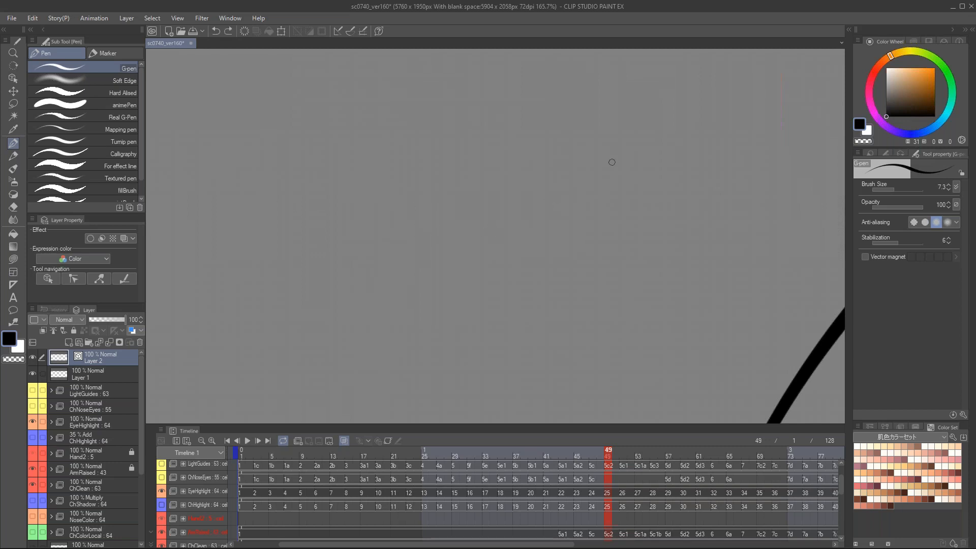
drag(365, 287, 572, 257)
key(ctrl+z)
drag(388, 342, 618, 220)
key(ctrl+z)
Step: Delete the test layers Layer 2 and Layer 1
scroll(670, 156, down, 2)
key(k)
scroll(644, 171, down, 2)
drag(653, 236, 536, 145)
drag(501, 242, 505, 223)
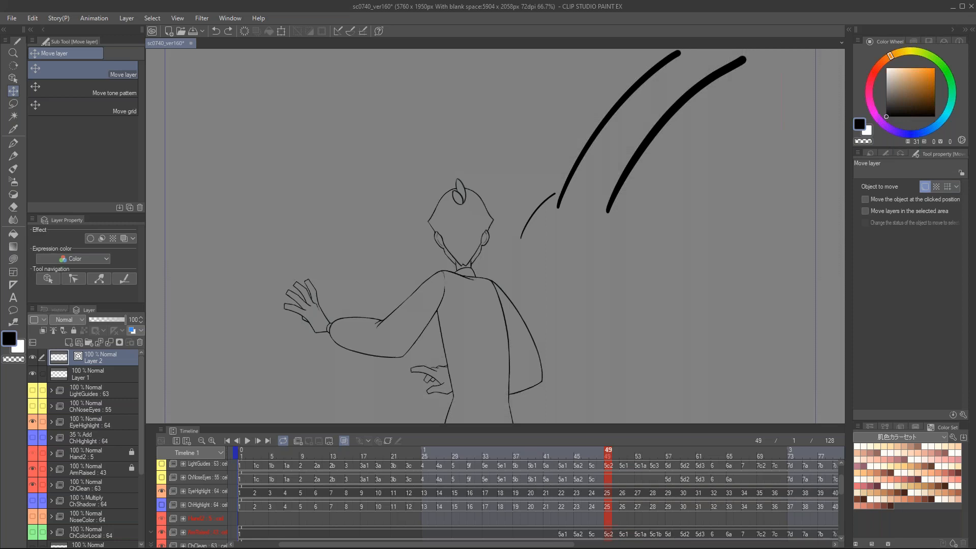
click(140, 342)
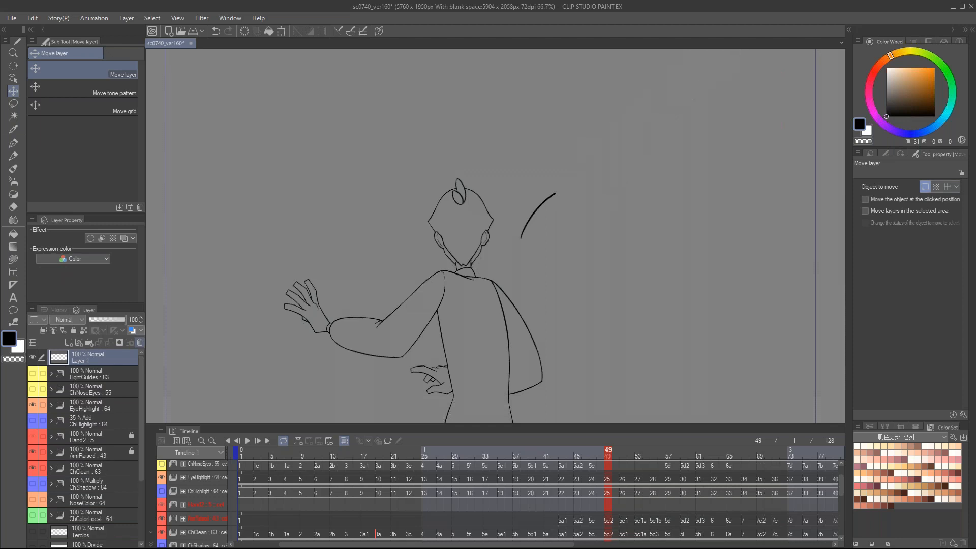
click(140, 343)
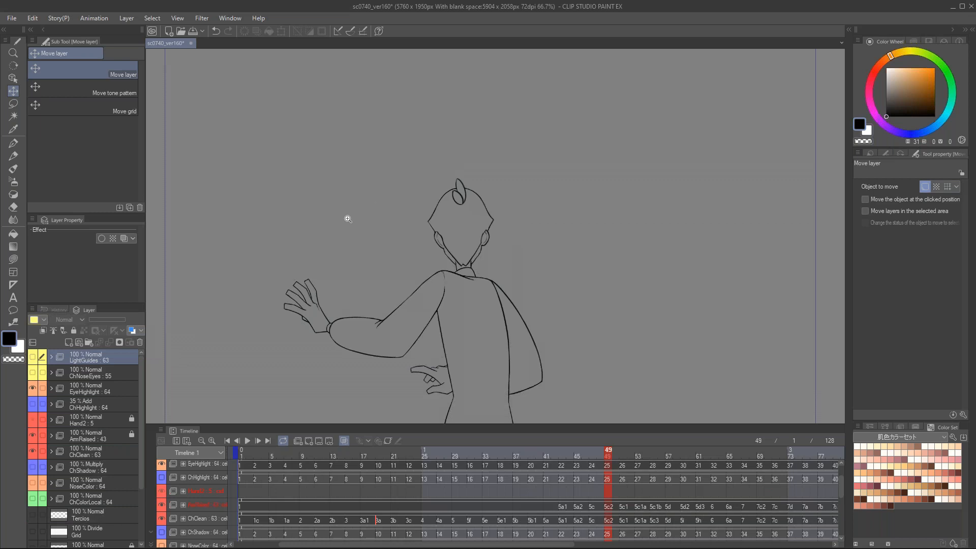
Step: Go to frame 1 of the timeline and enlarge the timeline area slightly
drag(357, 266, 381, 195)
scroll(363, 229, up, 3)
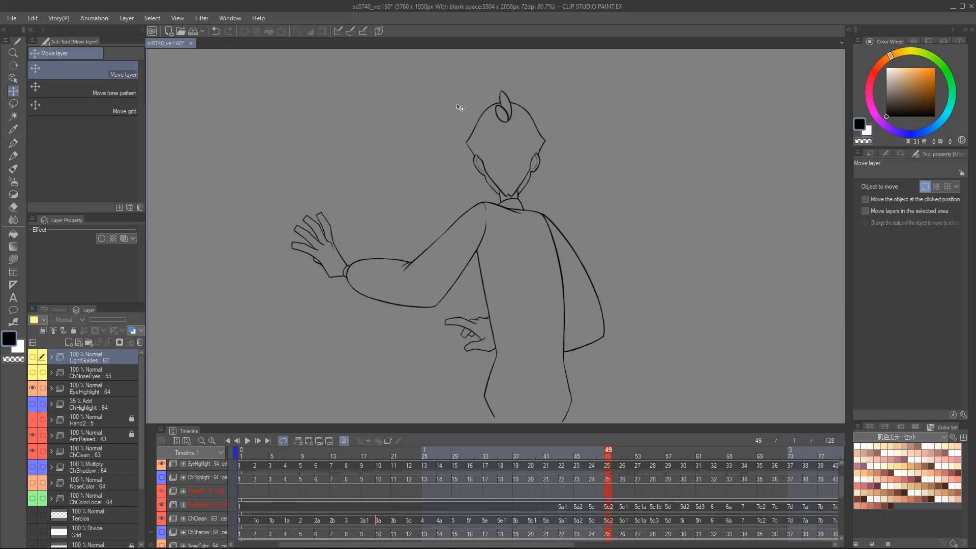
click(240, 456)
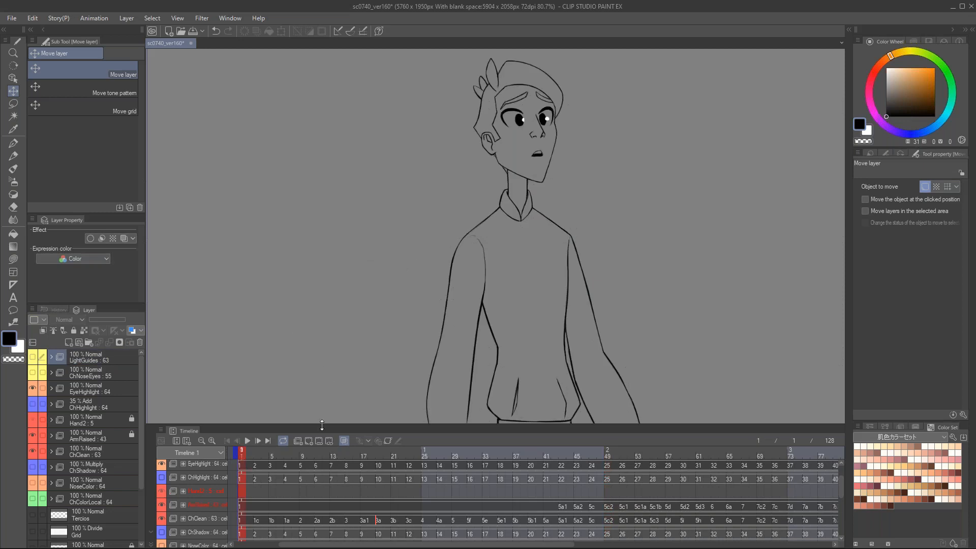
drag(320, 425, 319, 412)
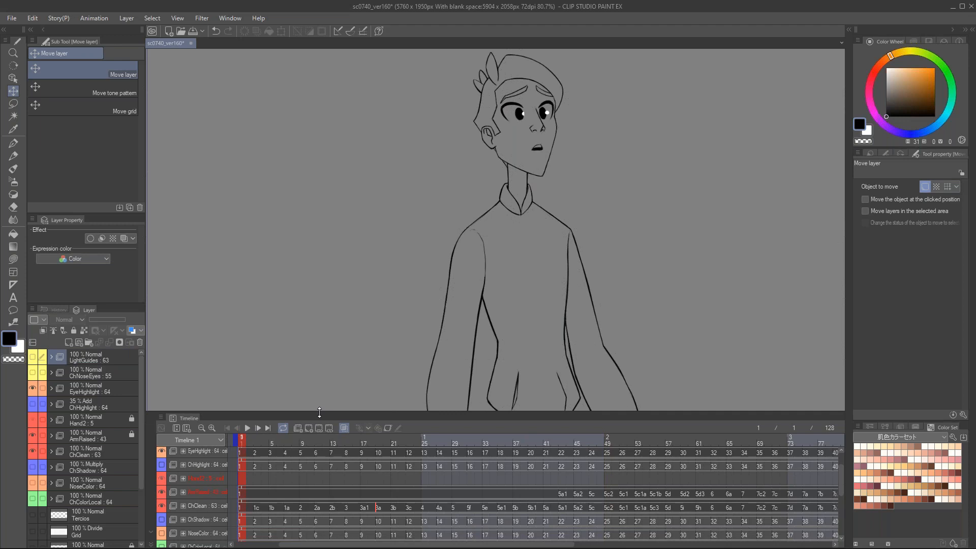